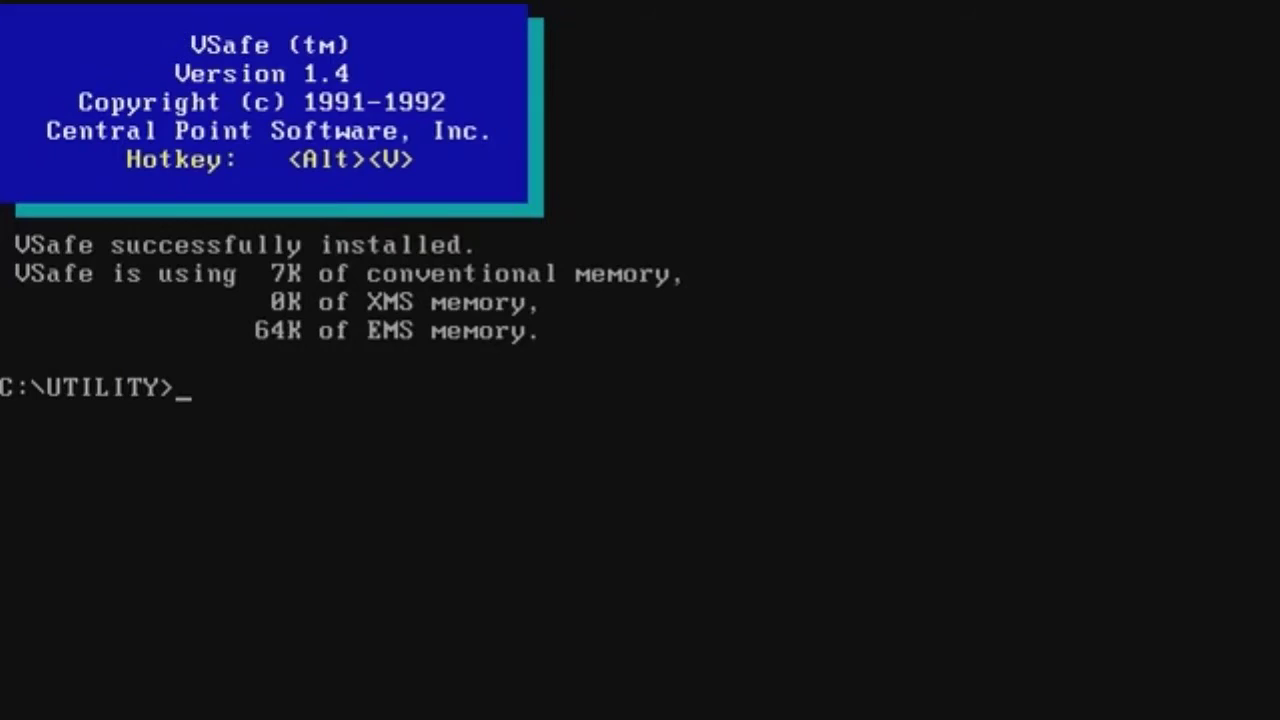
Step: Bring up the VSafe warning options with Alt+V
key("alt+v")
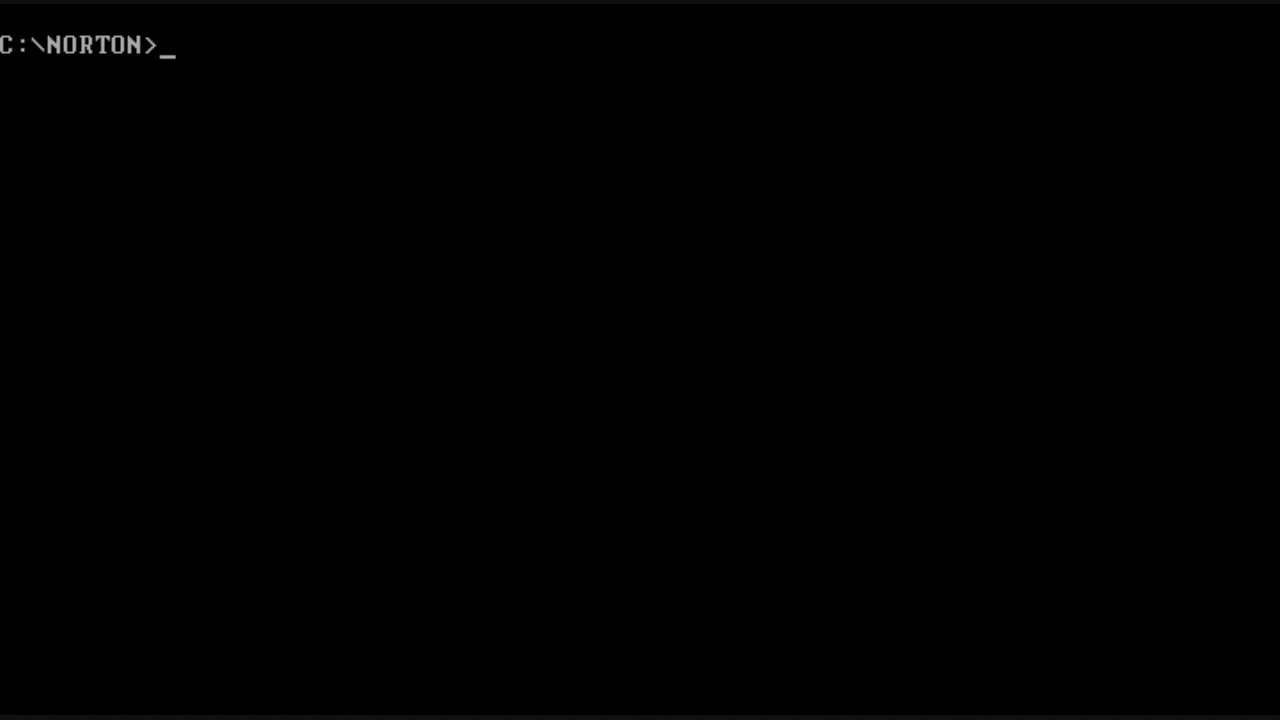
Step: Launch norton and personalize the copy with the user's name and no company
type("norton")
key("Return")
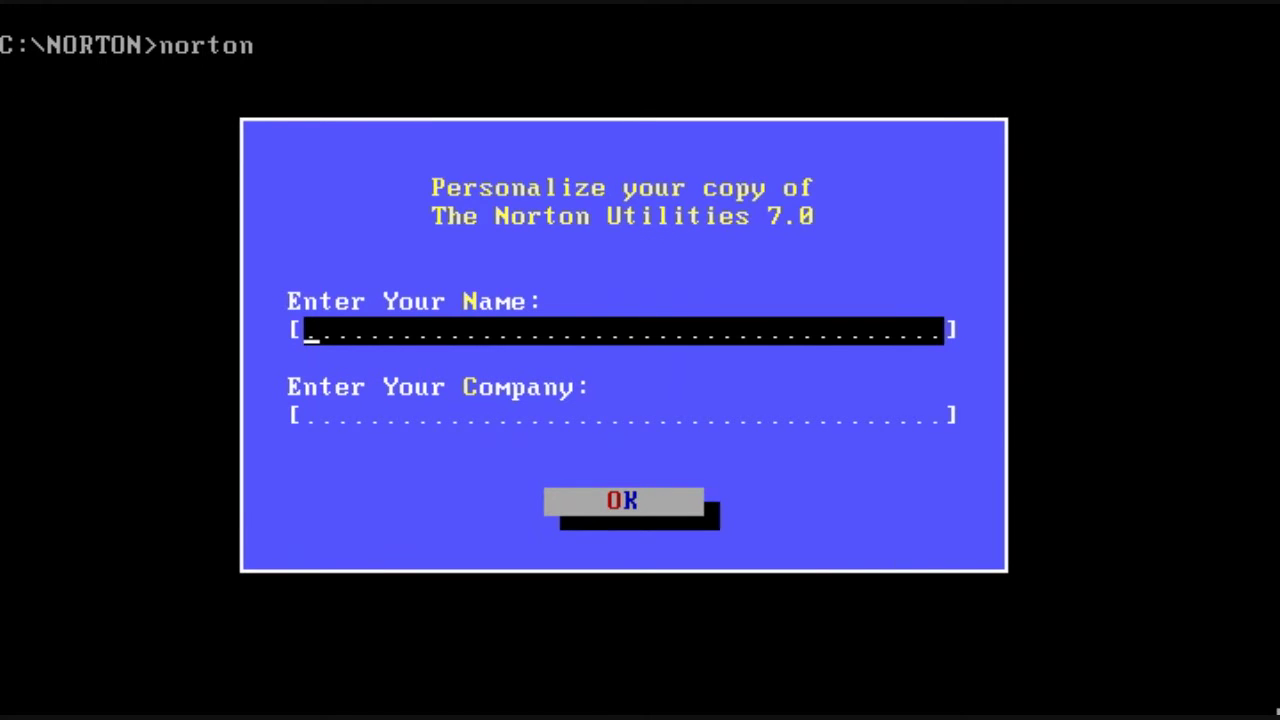
type("Darrell")
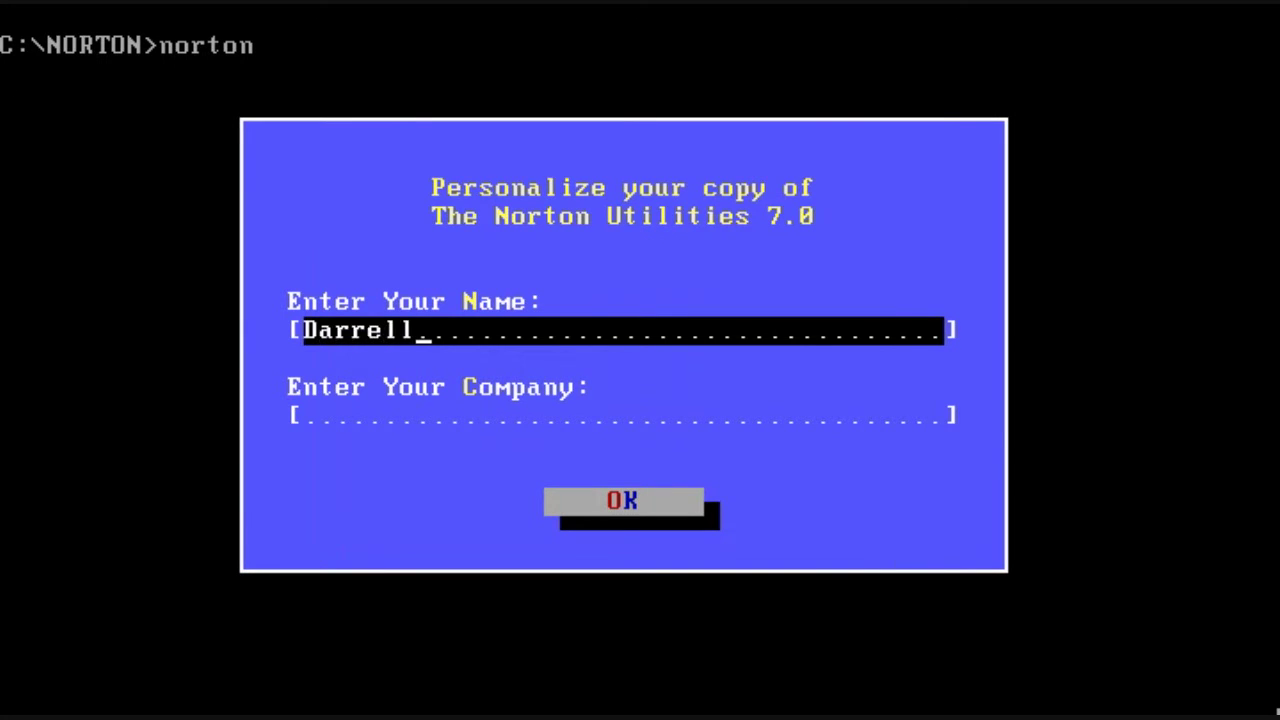
key("Return")
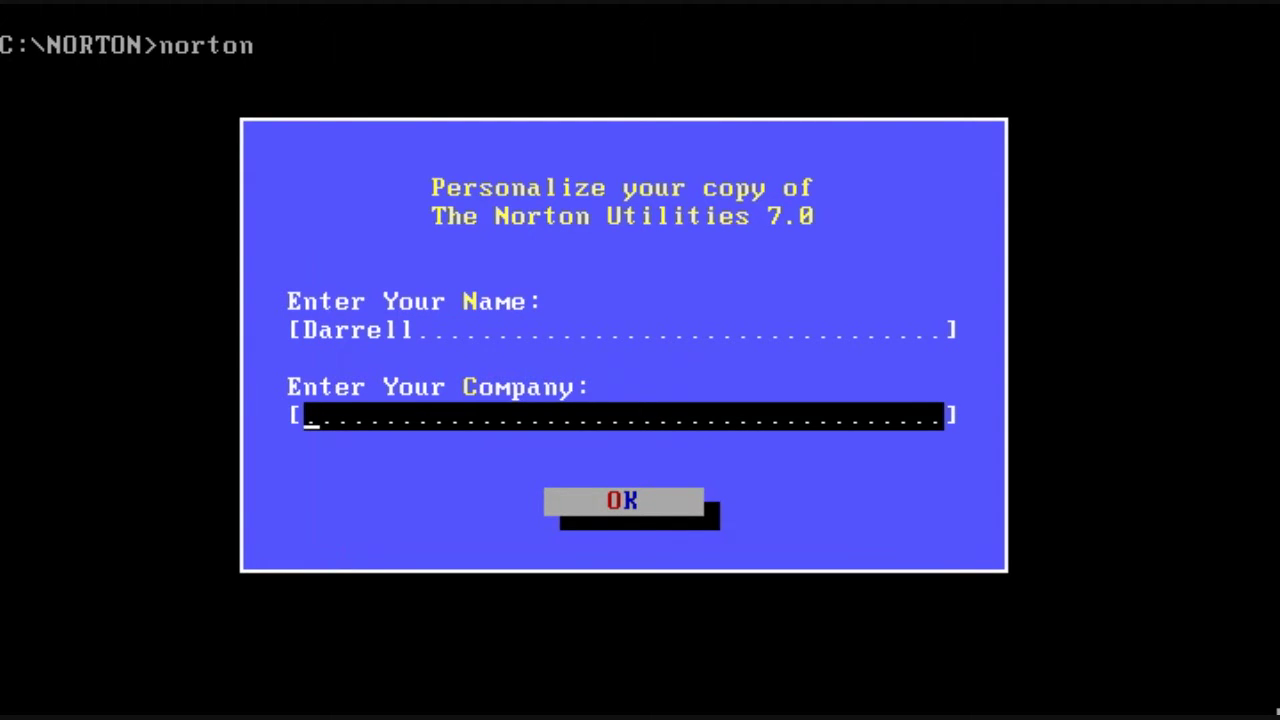
left_click(563, 512)
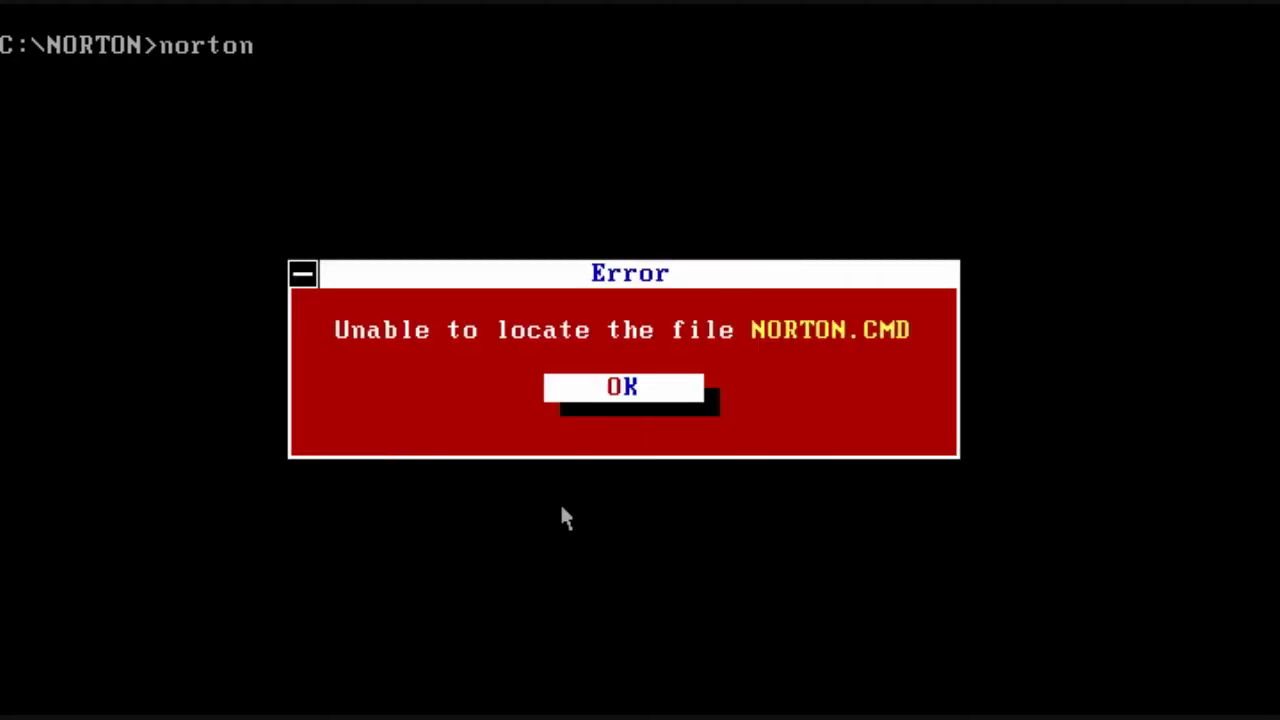
Step: Dismiss the NORTON.CMD error and set Screen Colors to EGA/VGA Colors #2, keeping Default lines and All Graphical Controls
left_click(609, 391)
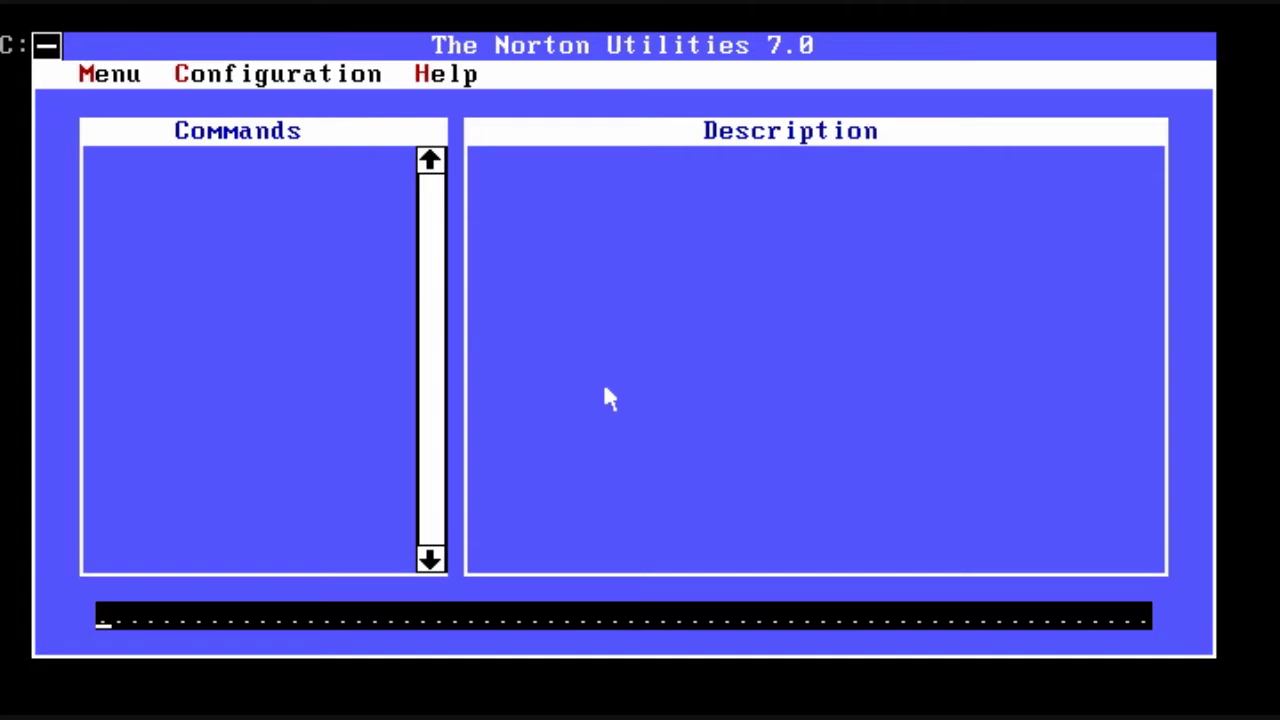
key("alt+m")
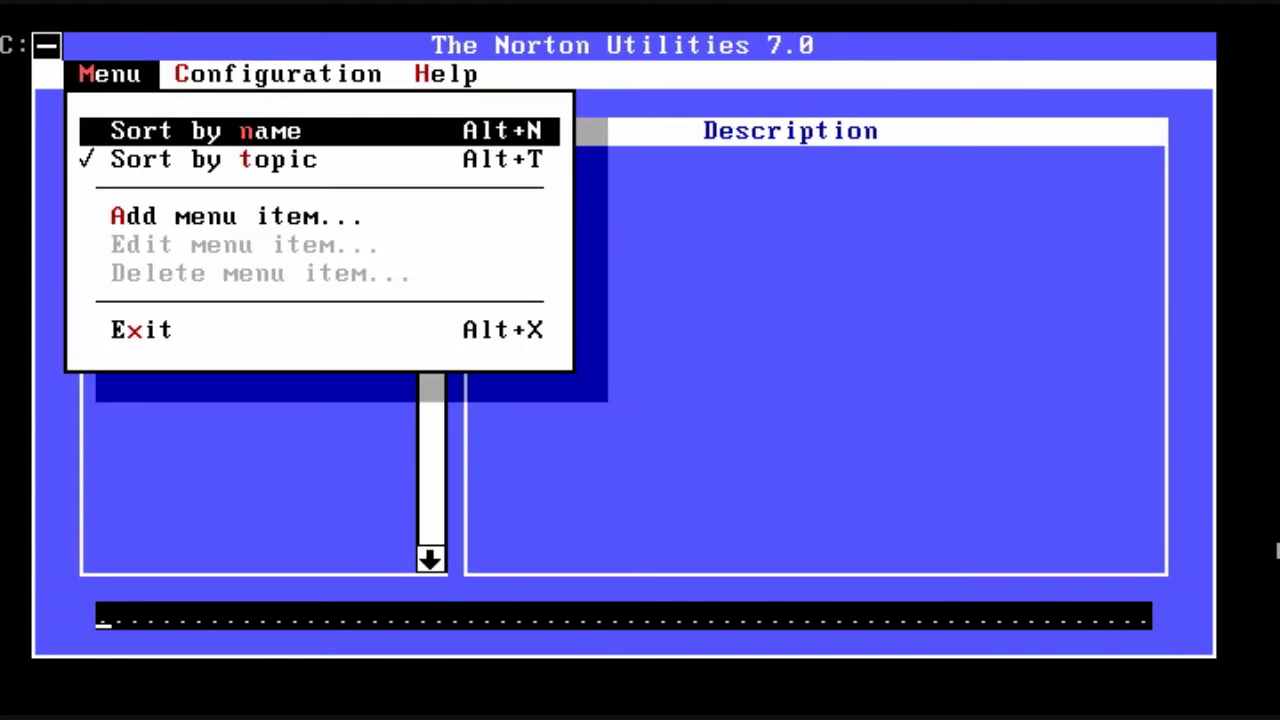
key("Right")
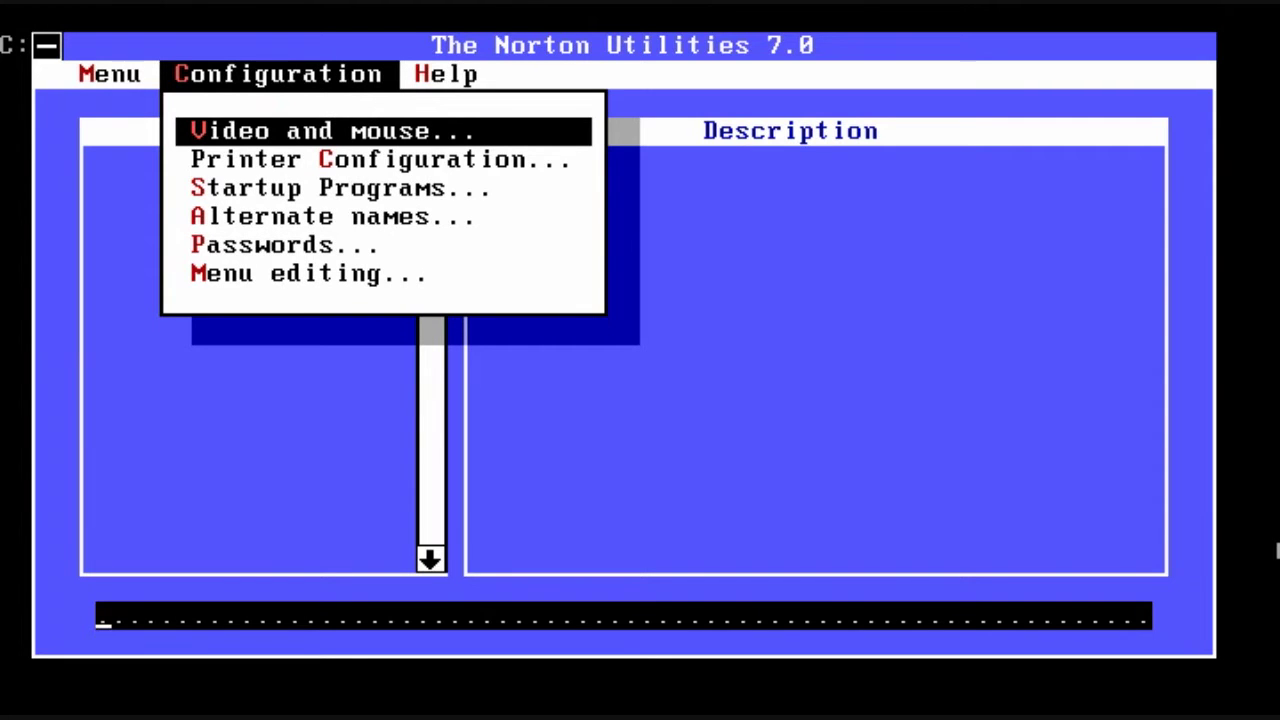
key("Return")
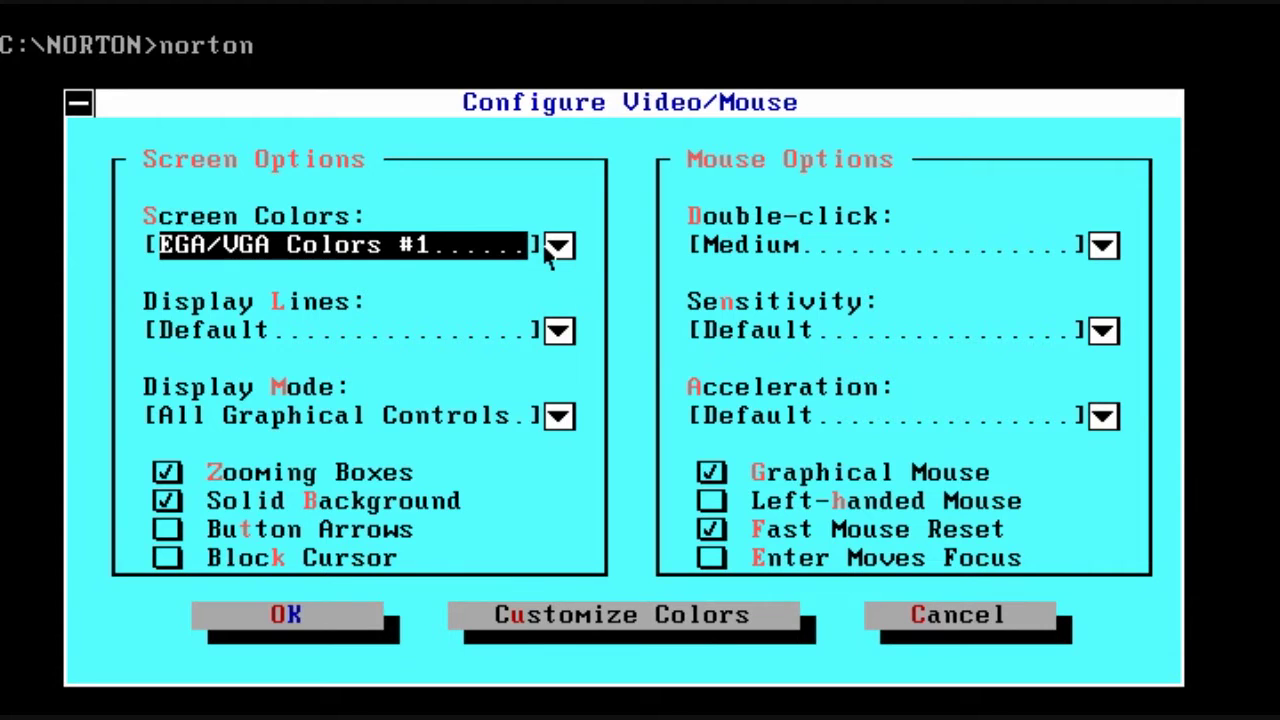
left_click(572, 249)
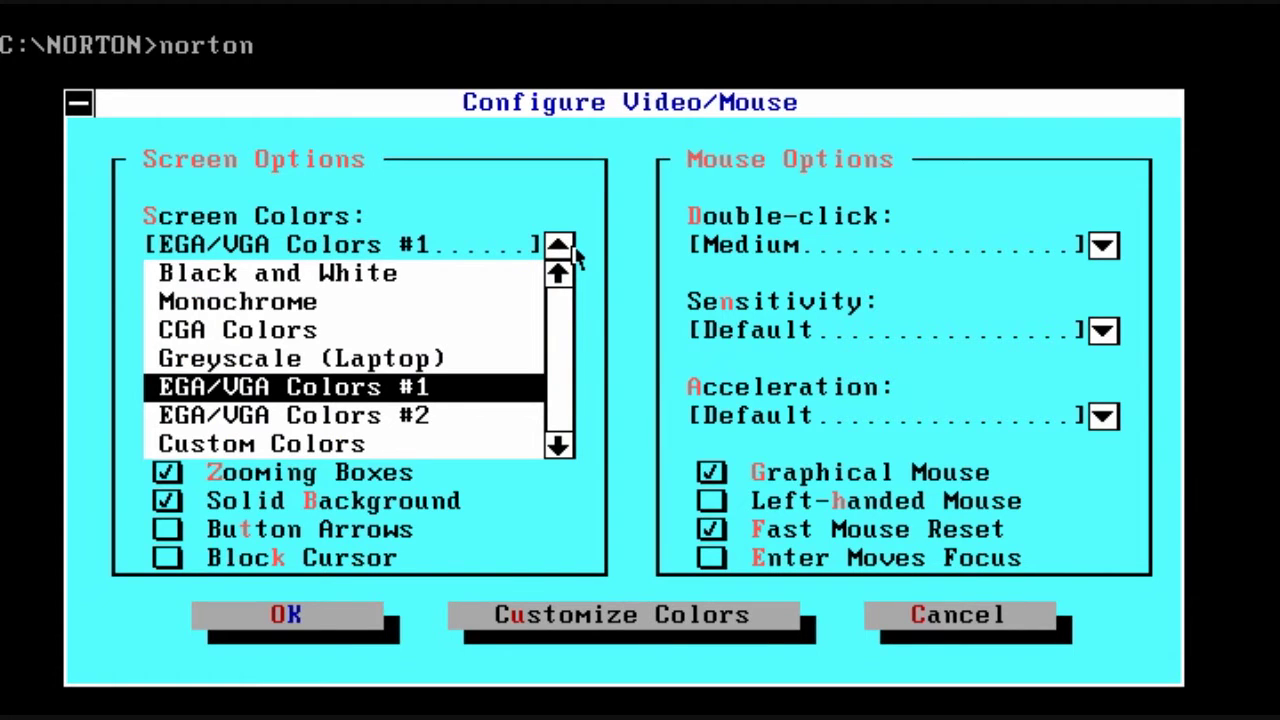
left_click(445, 416)
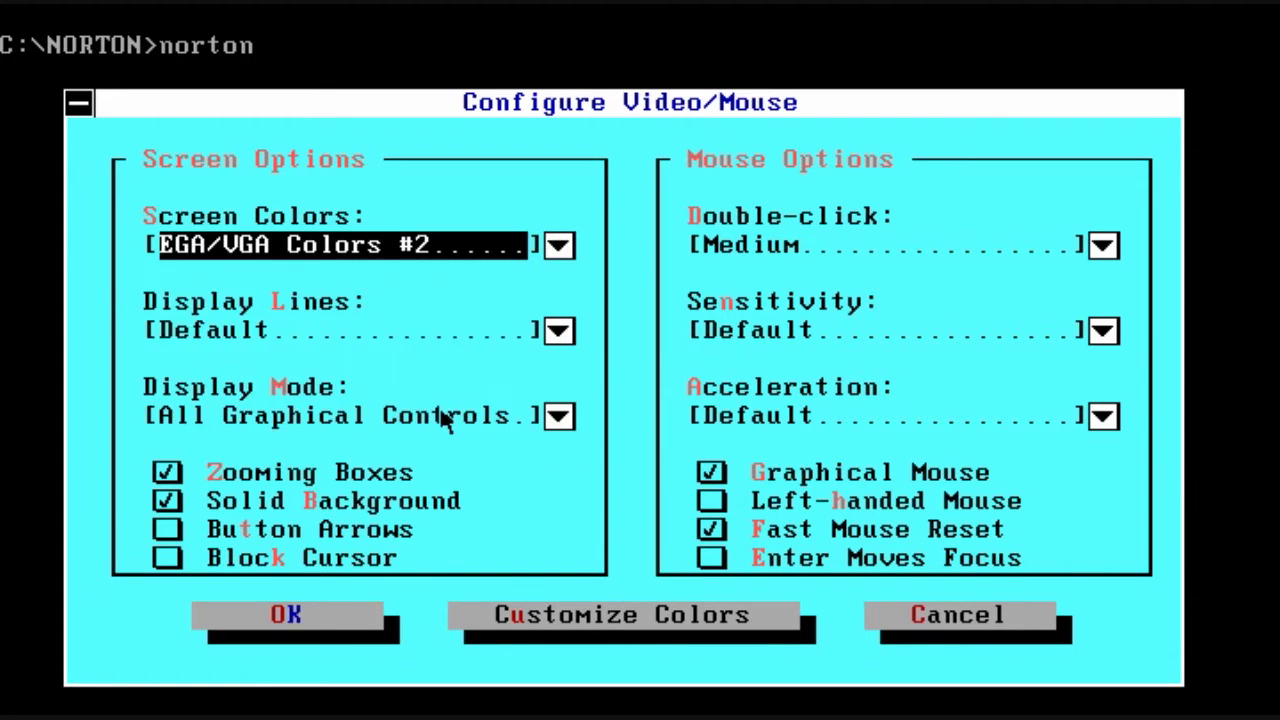
left_click(560, 339)
left_click(560, 336)
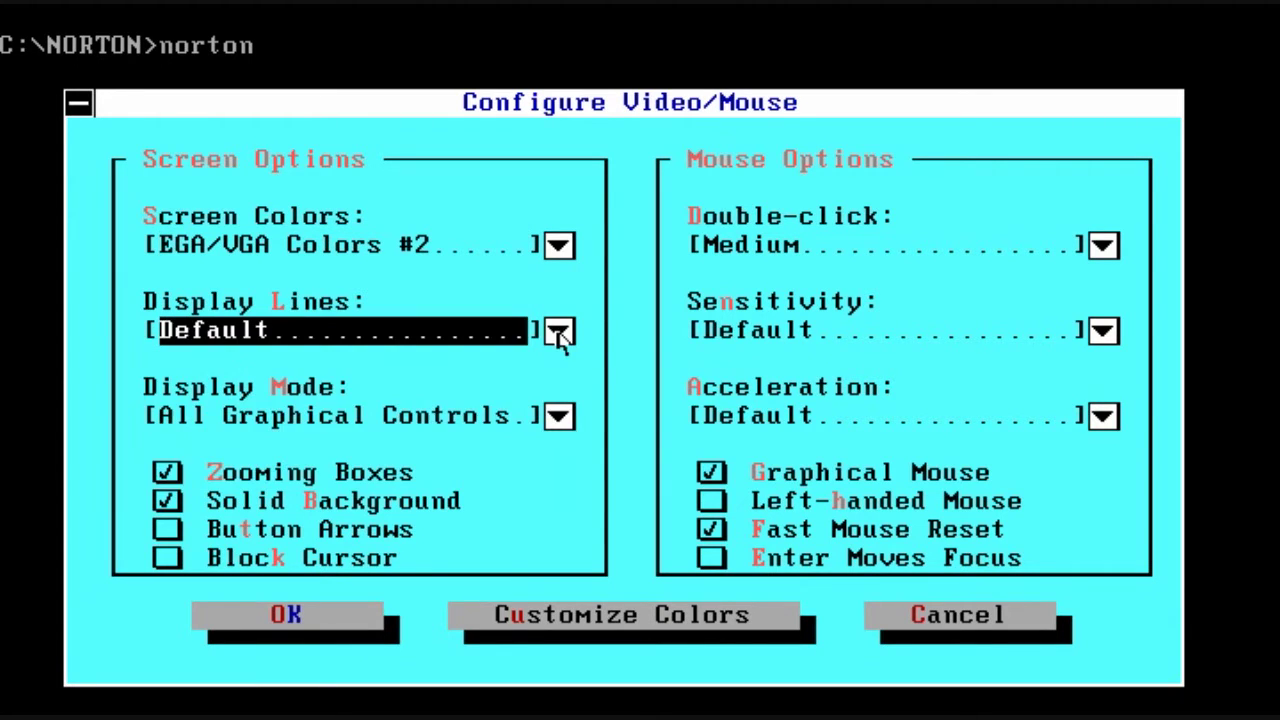
left_click(558, 420)
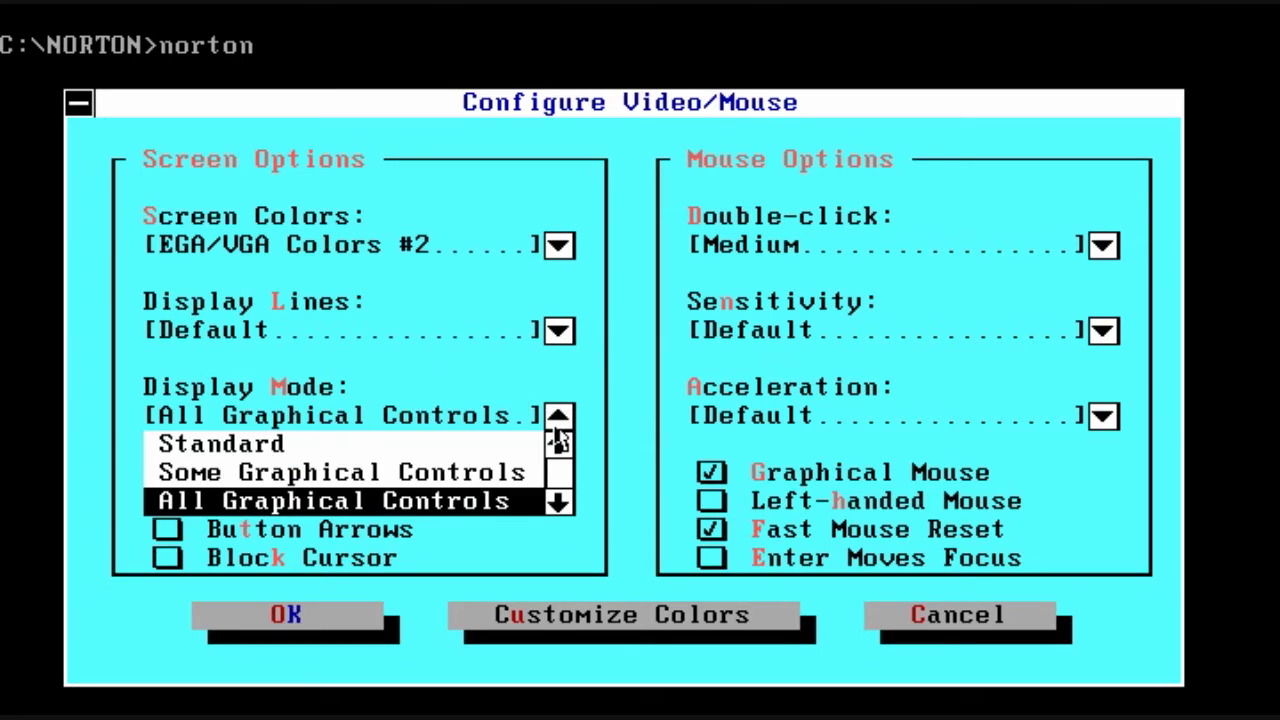
left_click(556, 422)
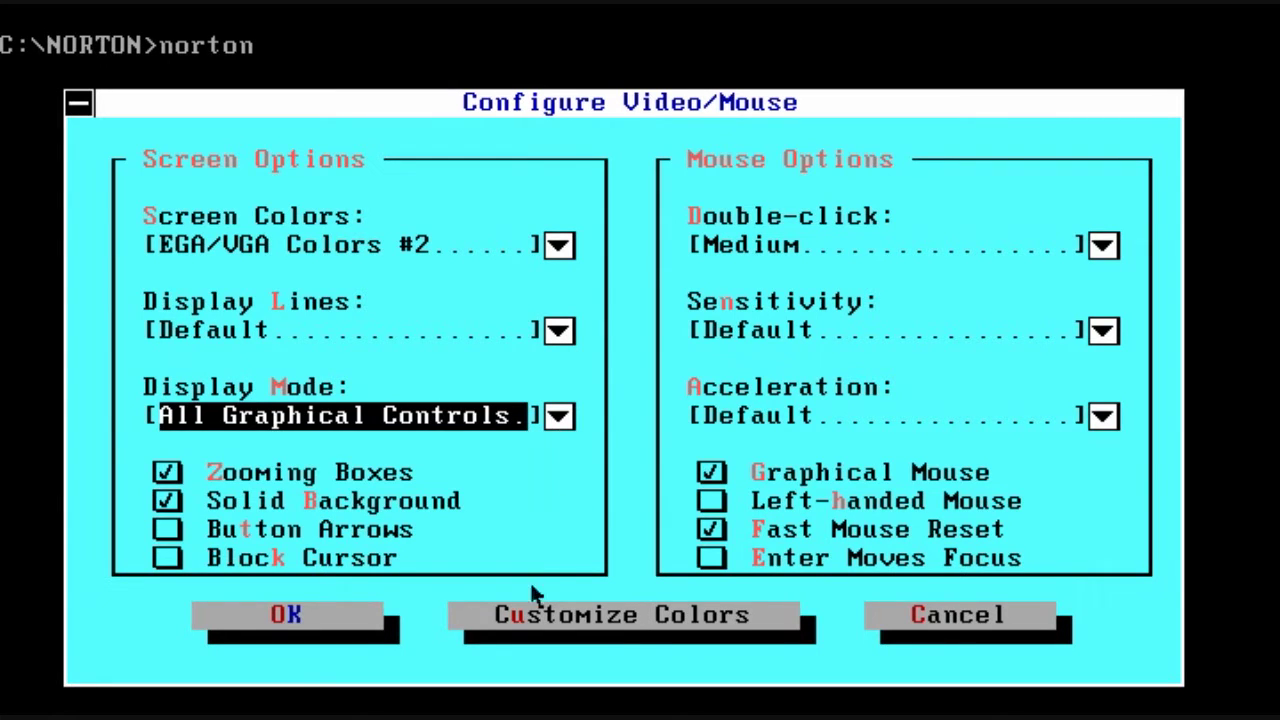
left_click(352, 612)
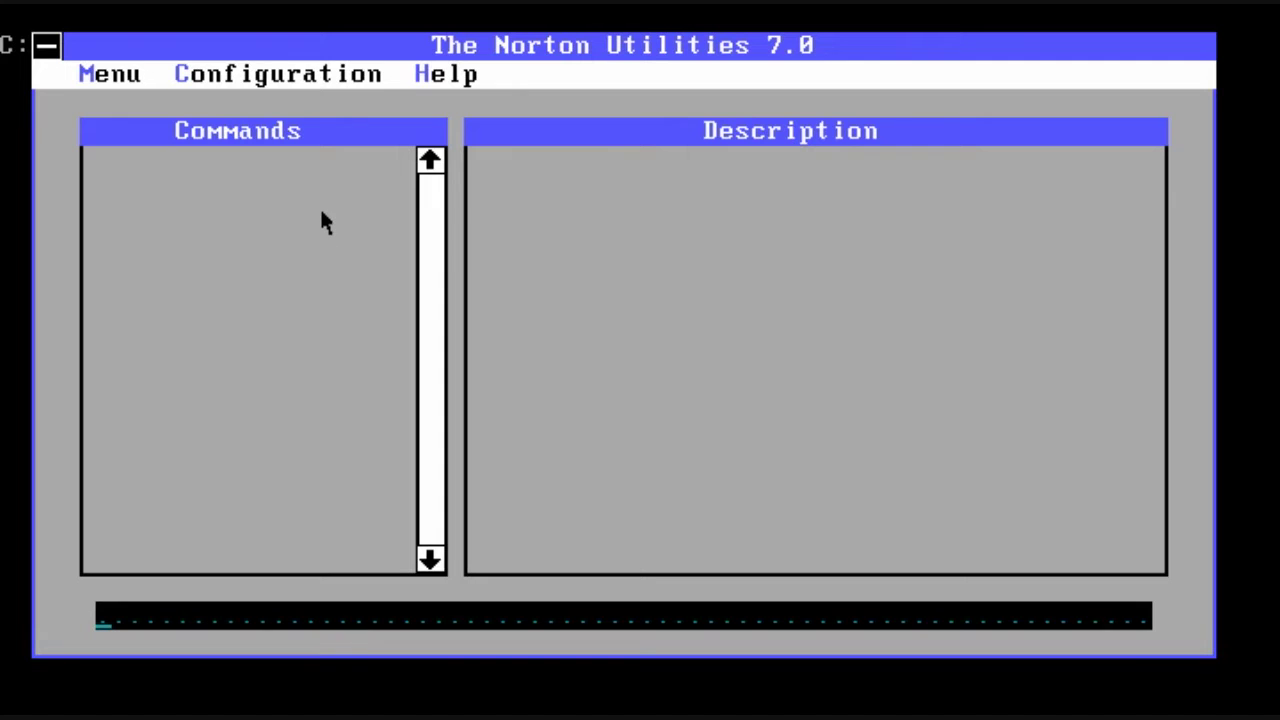
Step: Browse Startup Programs to the DISKREET Encryption Driver entry, cancel, then open the Password settings
left_click(78, 74)
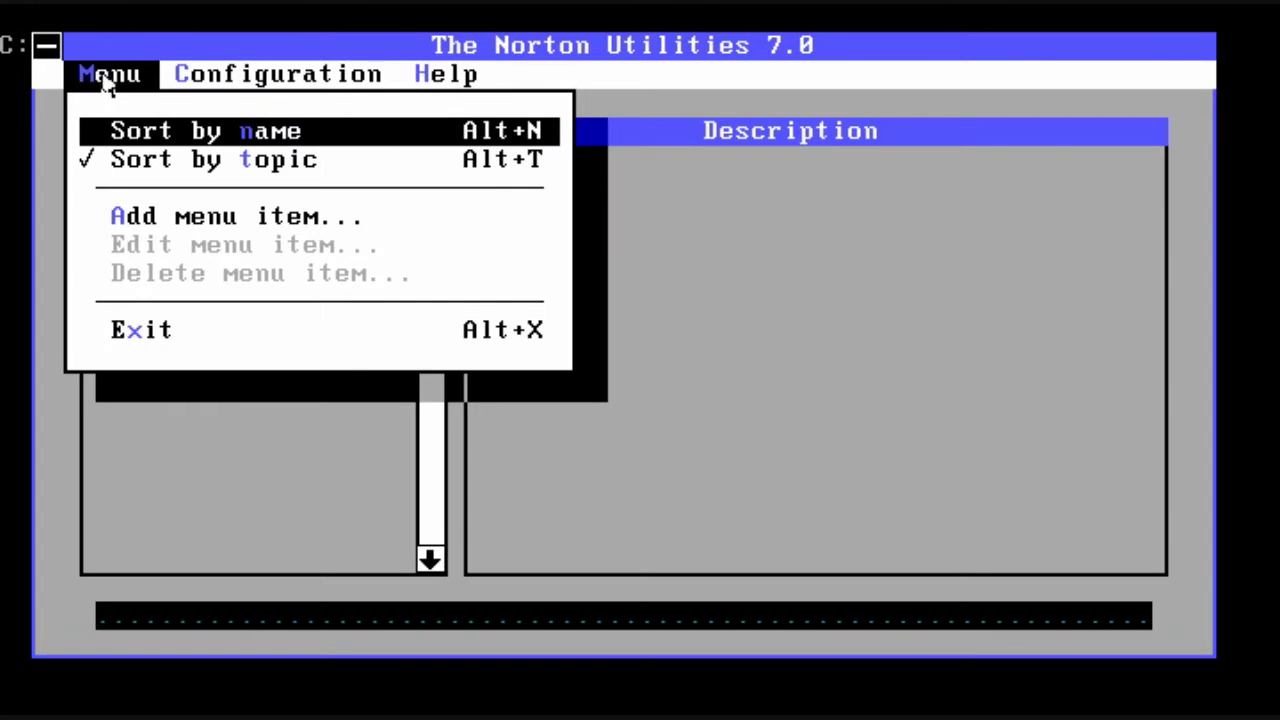
left_click(329, 73)
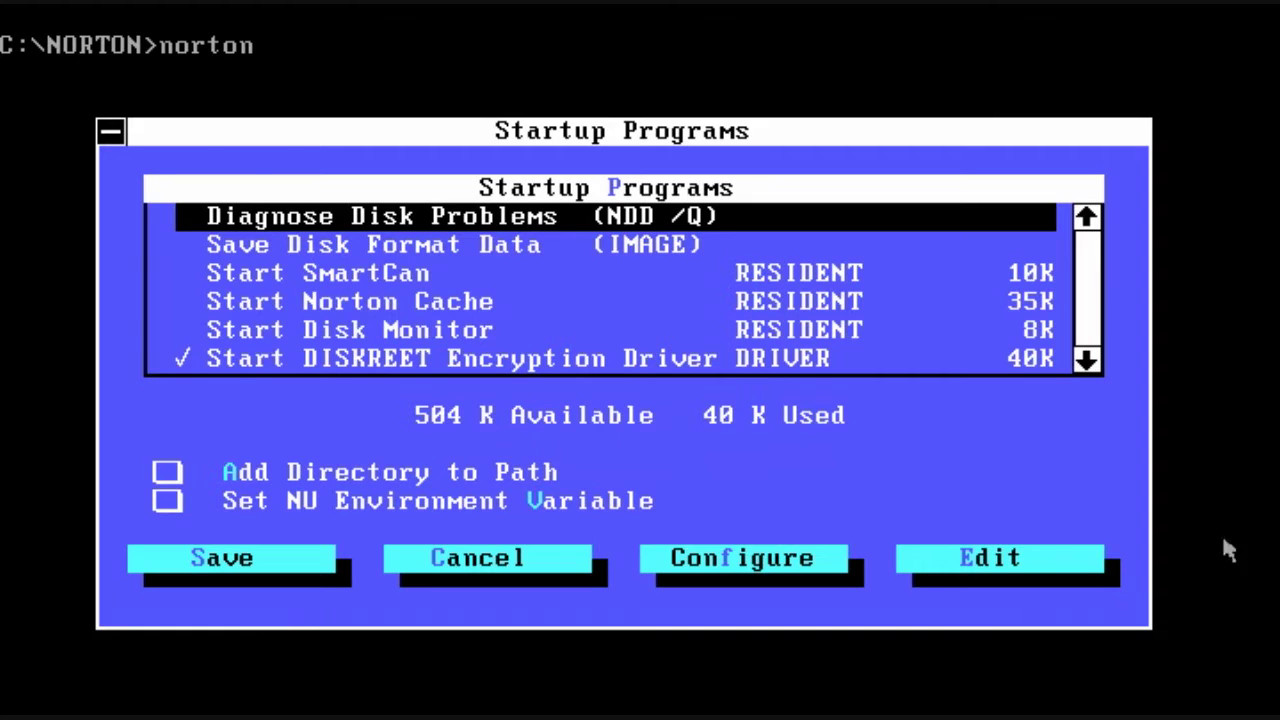
left_click(1087, 361)
left_click(1087, 361)
left_click(1087, 361)
left_click(1087, 361)
left_click(1087, 361)
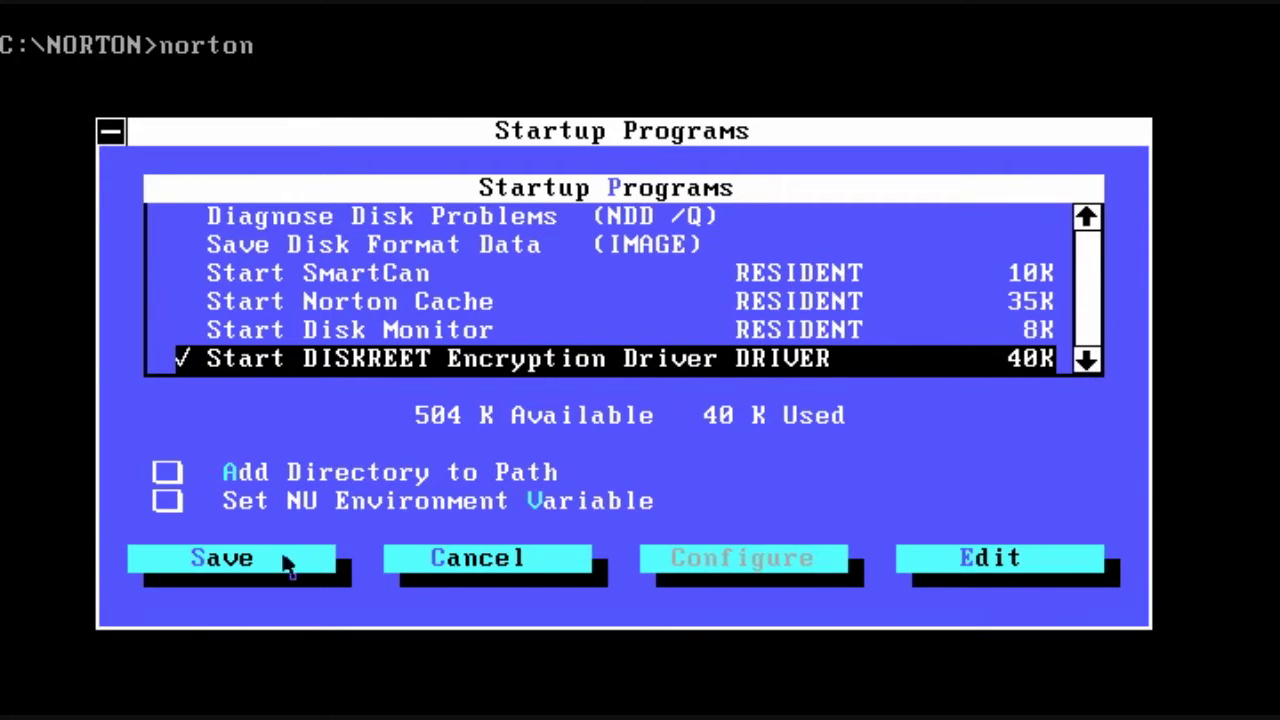
left_click(571, 570)
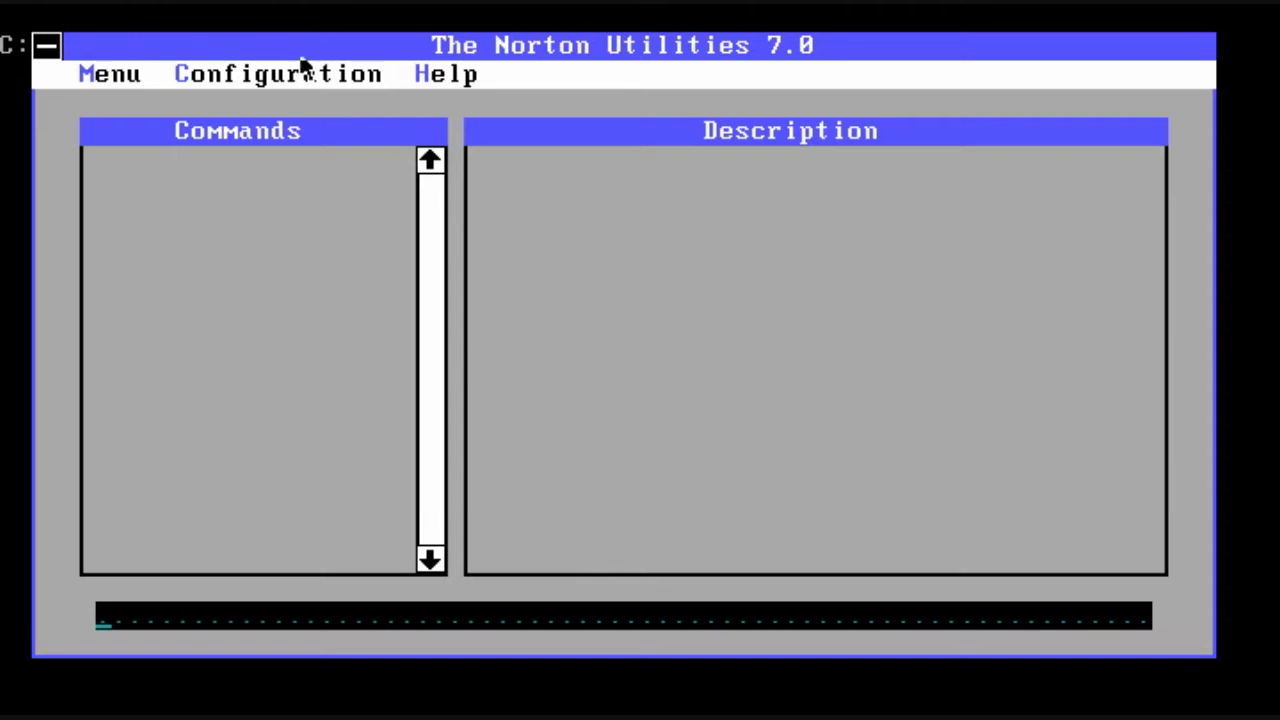
left_click(310, 72)
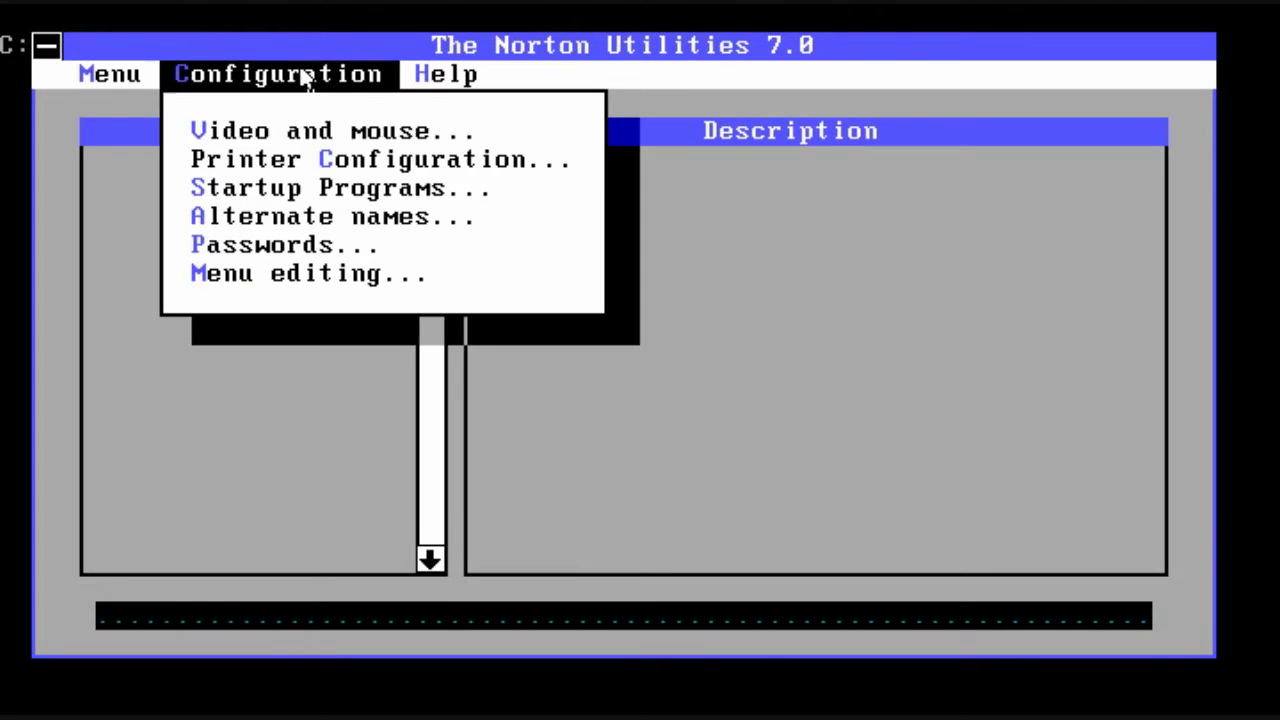
left_click(297, 246)
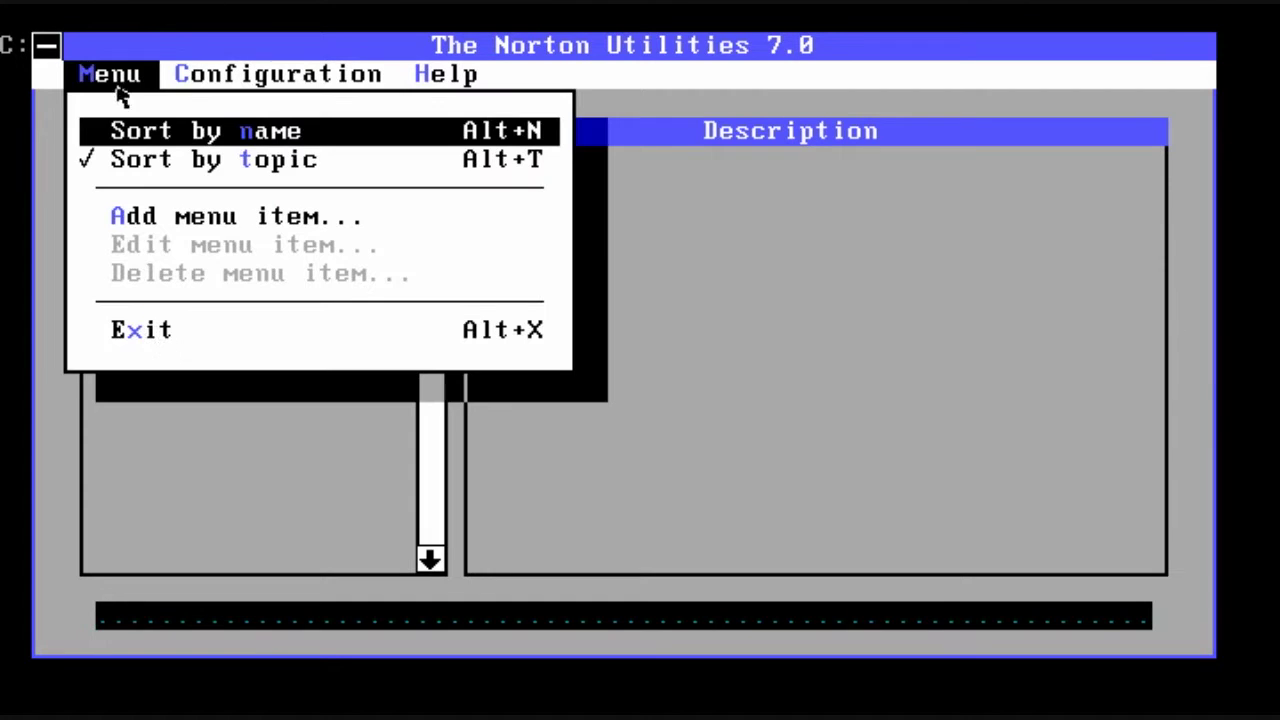
Step: Exit Norton Utilities to DOS and run the nuconfig configuration tool
left_click(150, 332)
type("-")
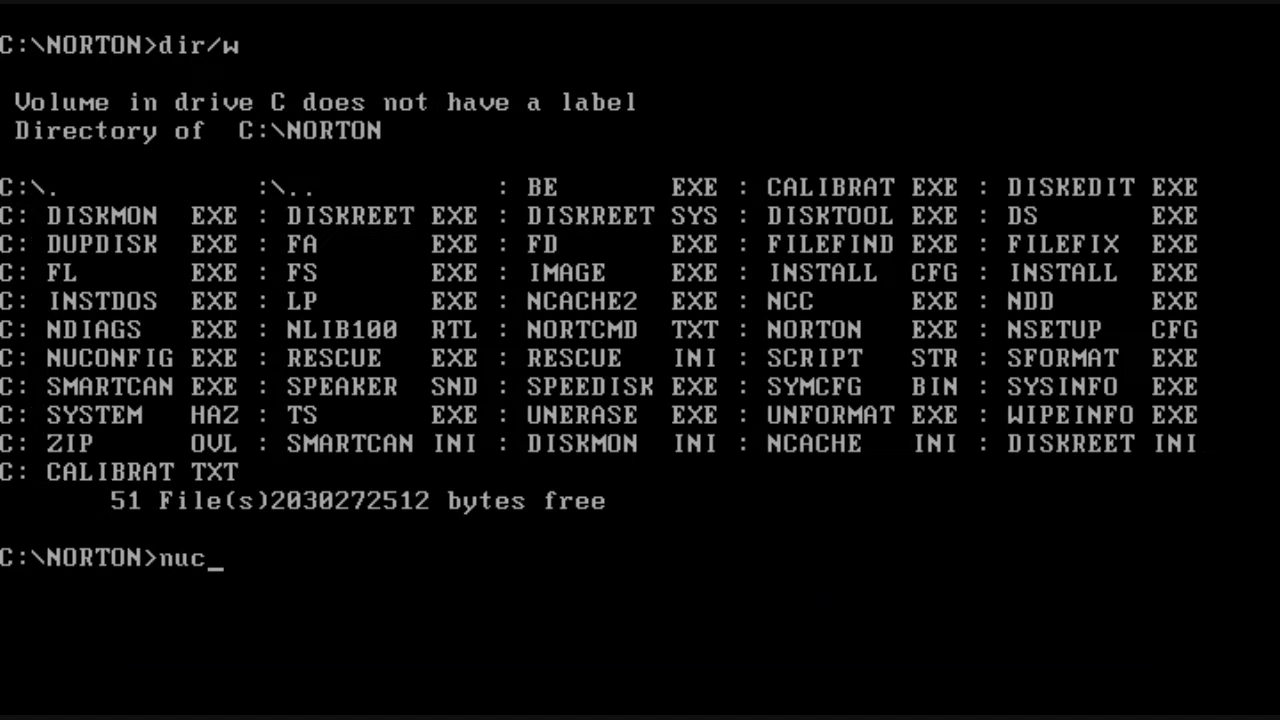
type("onfig")
key("Return")
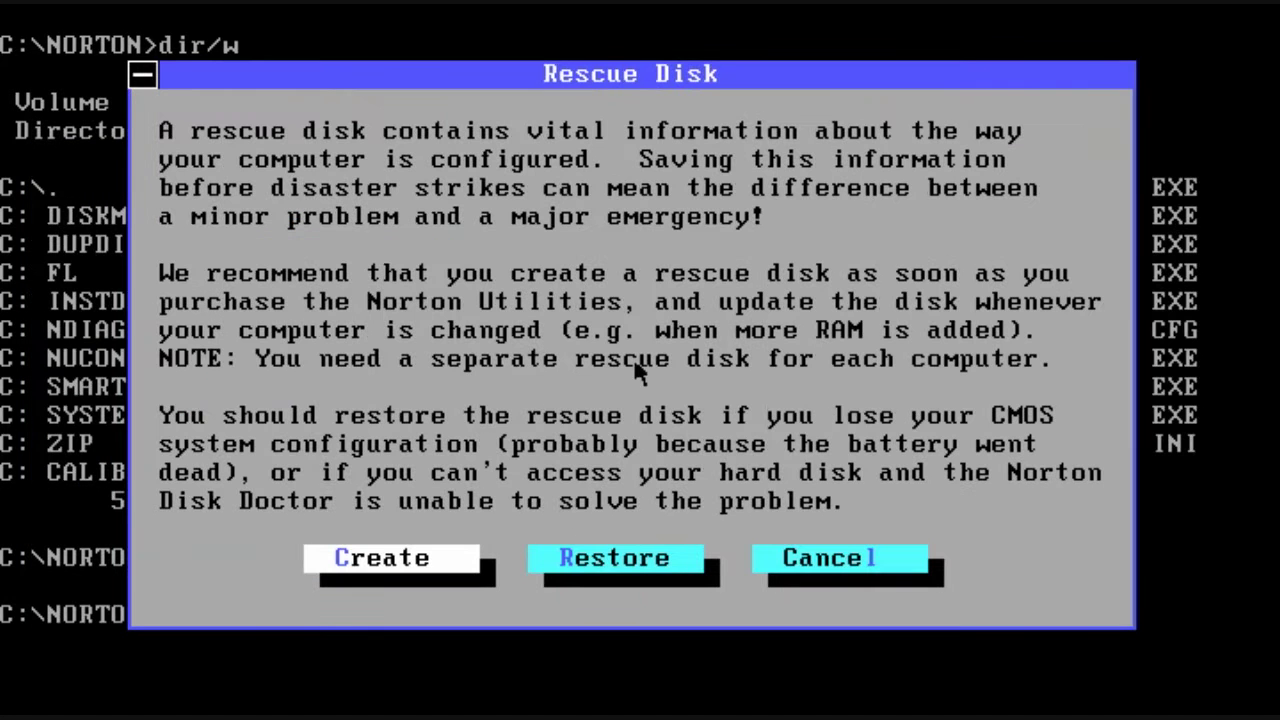
Step: Create a 1.4M rescue disk in drive A and close the rescue program
left_click(341, 559)
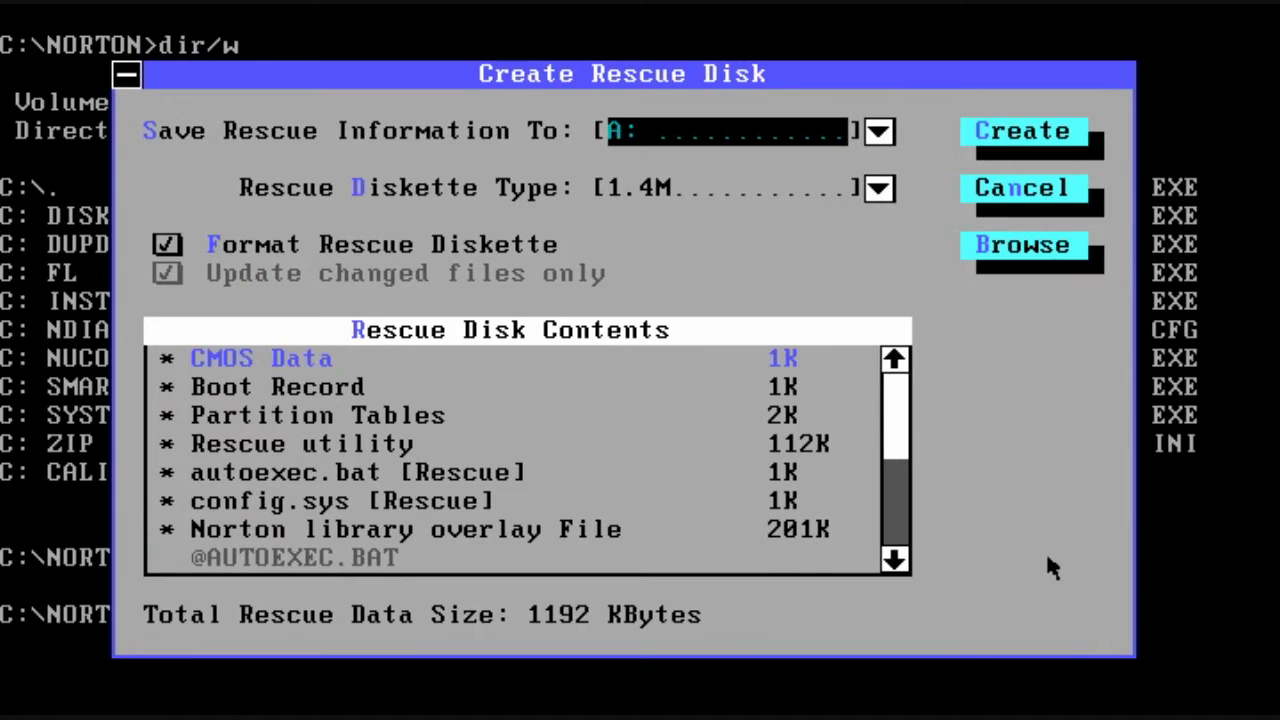
left_click(880, 189)
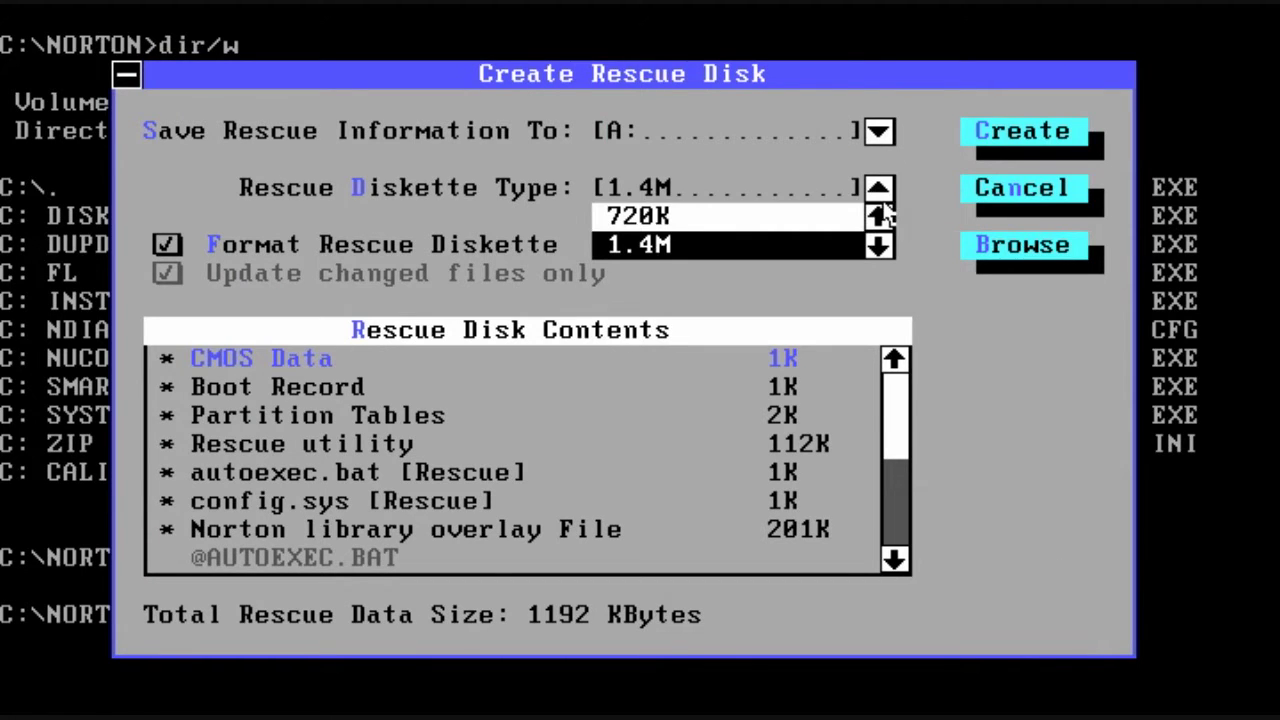
key("Return")
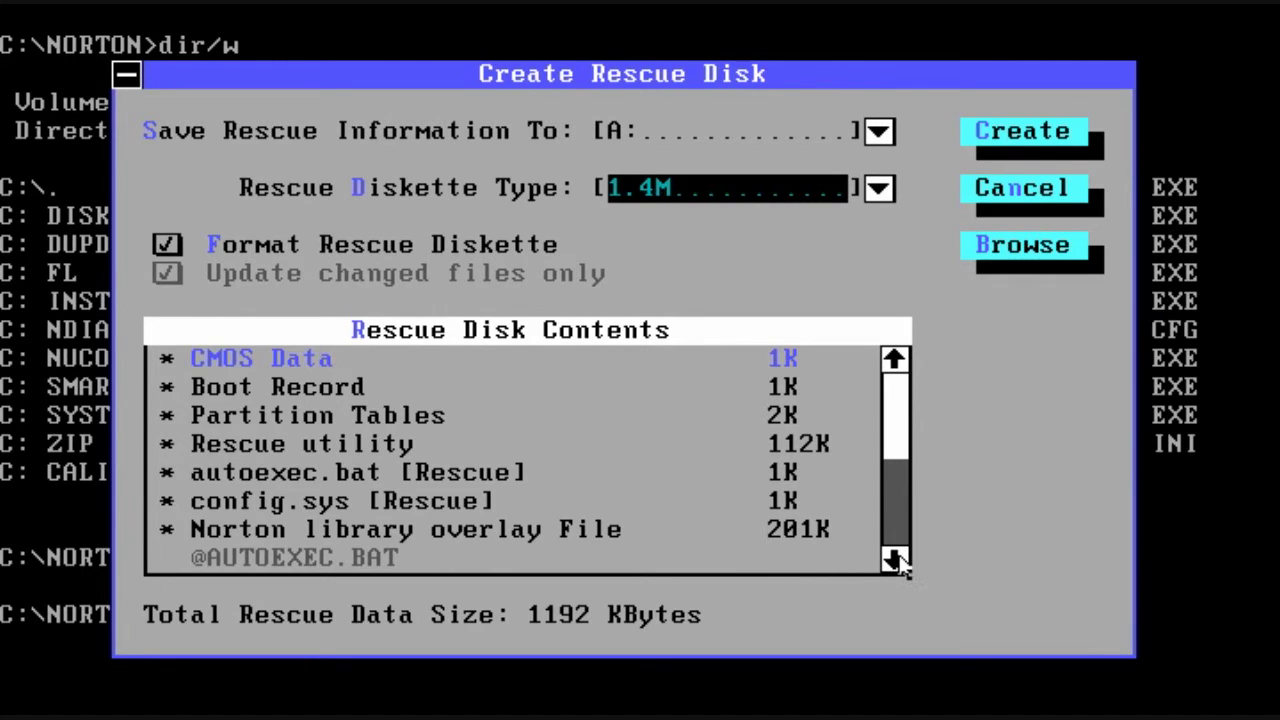
left_click_drag(895, 562, 899, 563)
left_click(1008, 143)
left_click(490, 440)
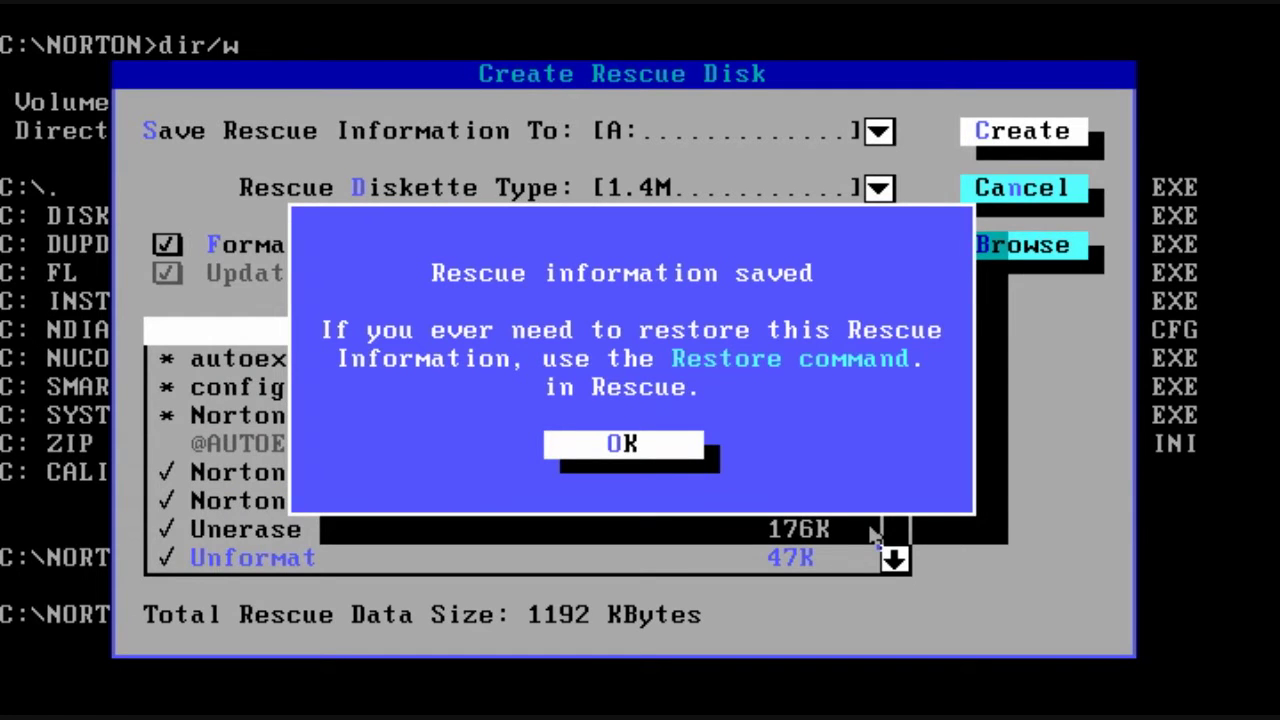
key("Return")
key("Tab")
key("Tab")
key("Return")
Step: Switch to drive A and list the 13 rescue disk files with dir
type("a:")
key("Return")
type("dir")
key("Return")
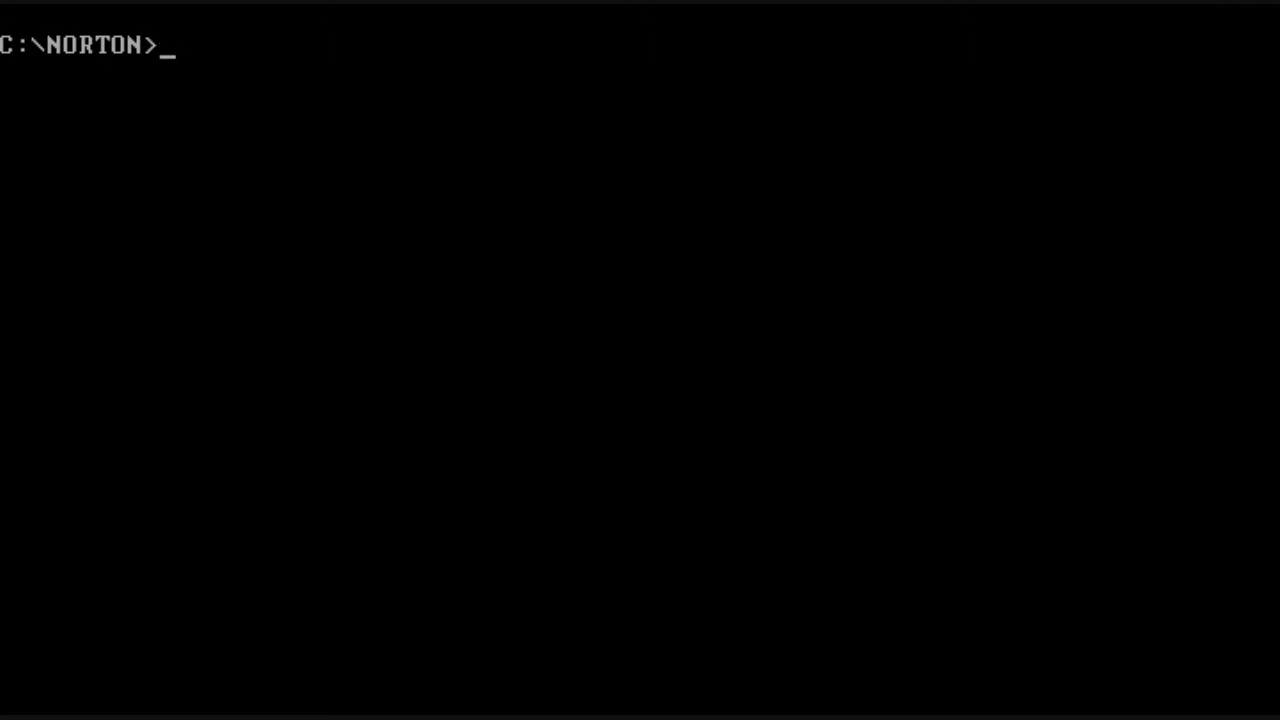
Step: Show Safe Format's help, then run sformat a: /f:900 /u on drive A
type("sformat /?")
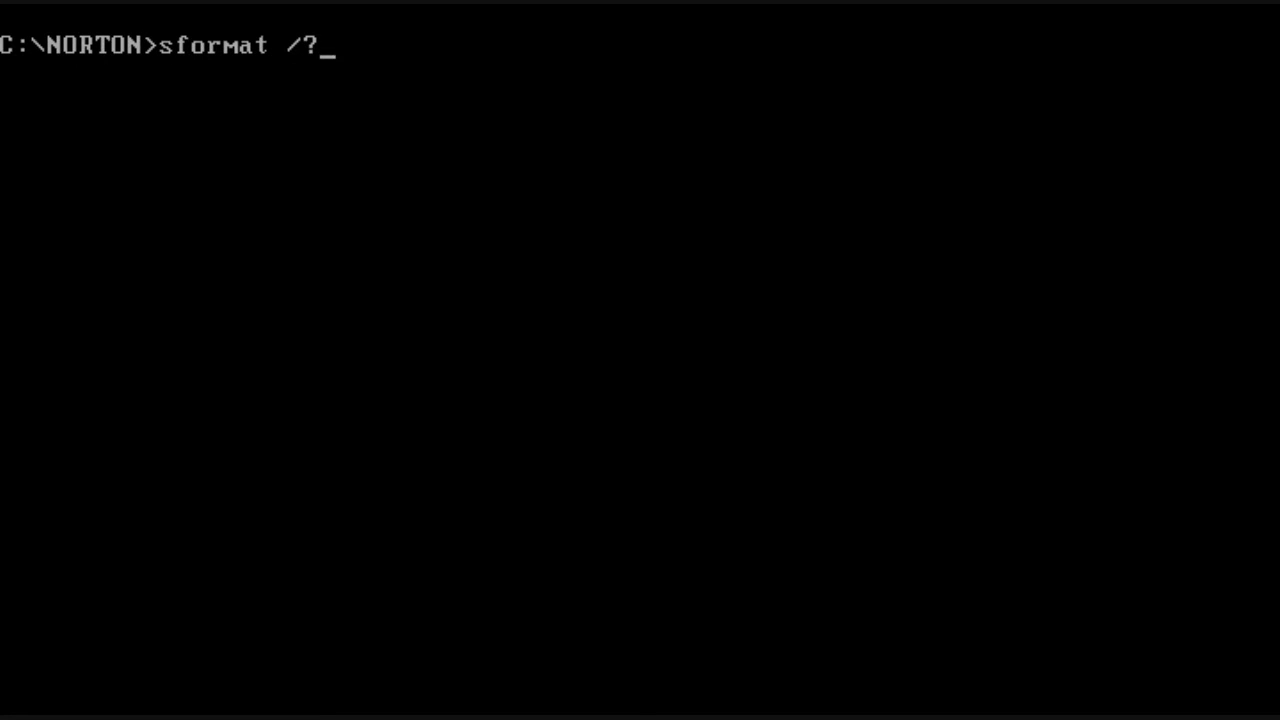
key("Return")
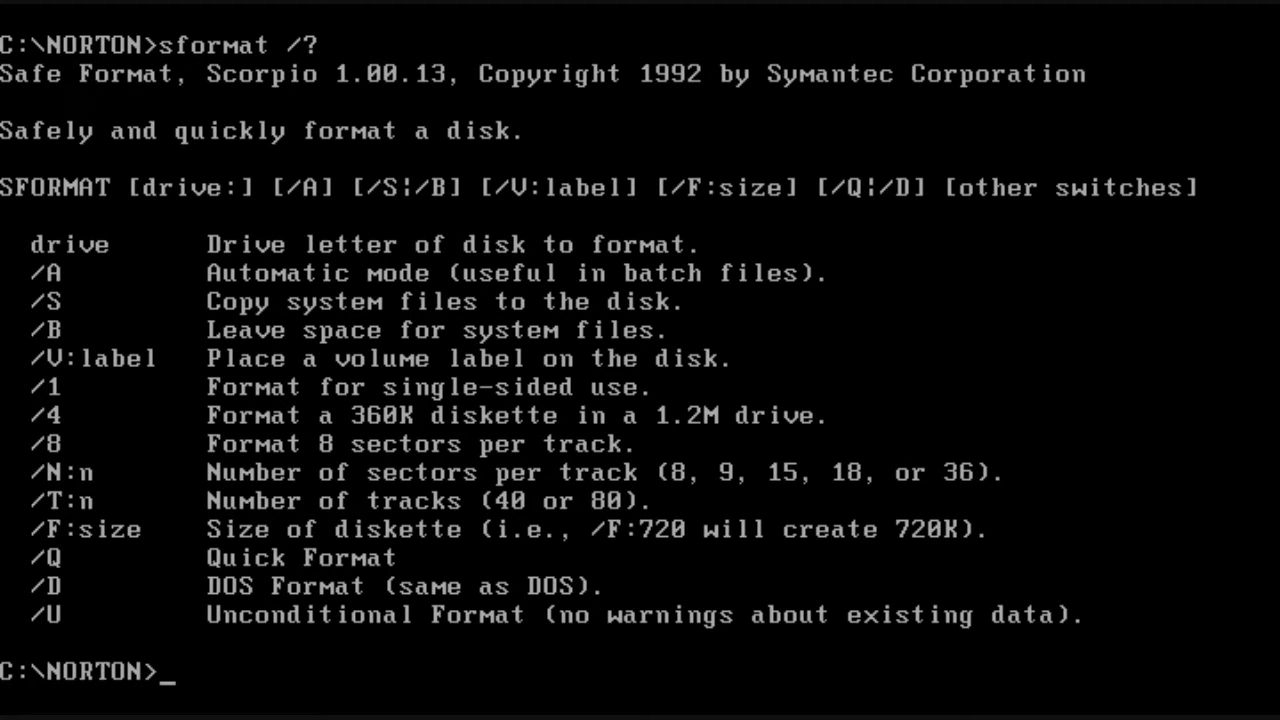
type("sformat ")
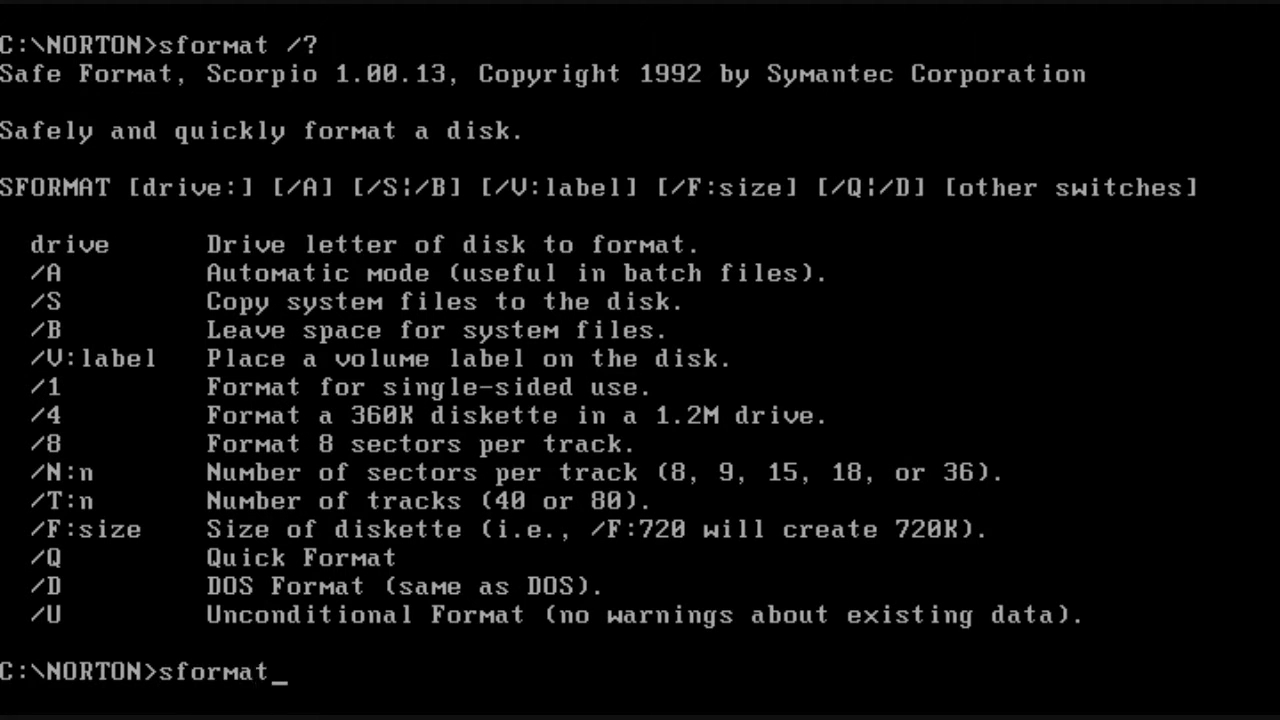
type("a: /f:900 /u")
key("Return")
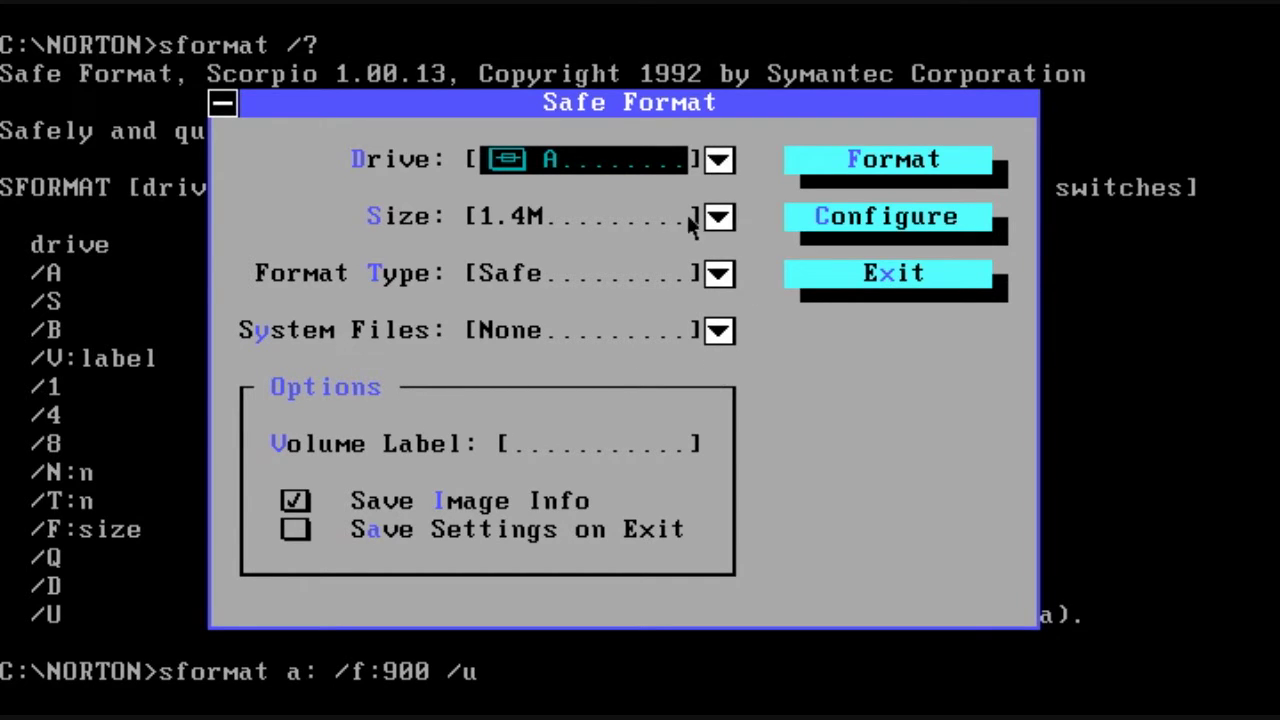
Step: Keep 1.4M size and Safe type, set System Files to None, tick Save Image Info, and format
left_click(719, 218)
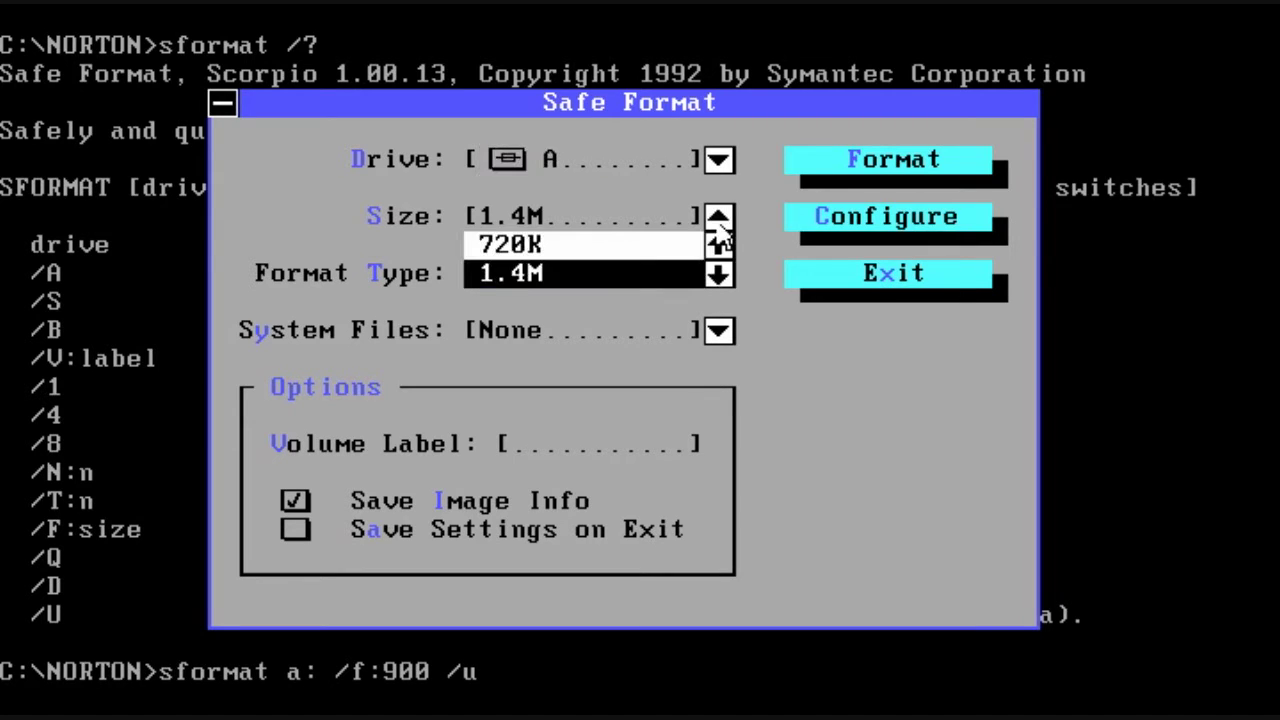
left_click(752, 212)
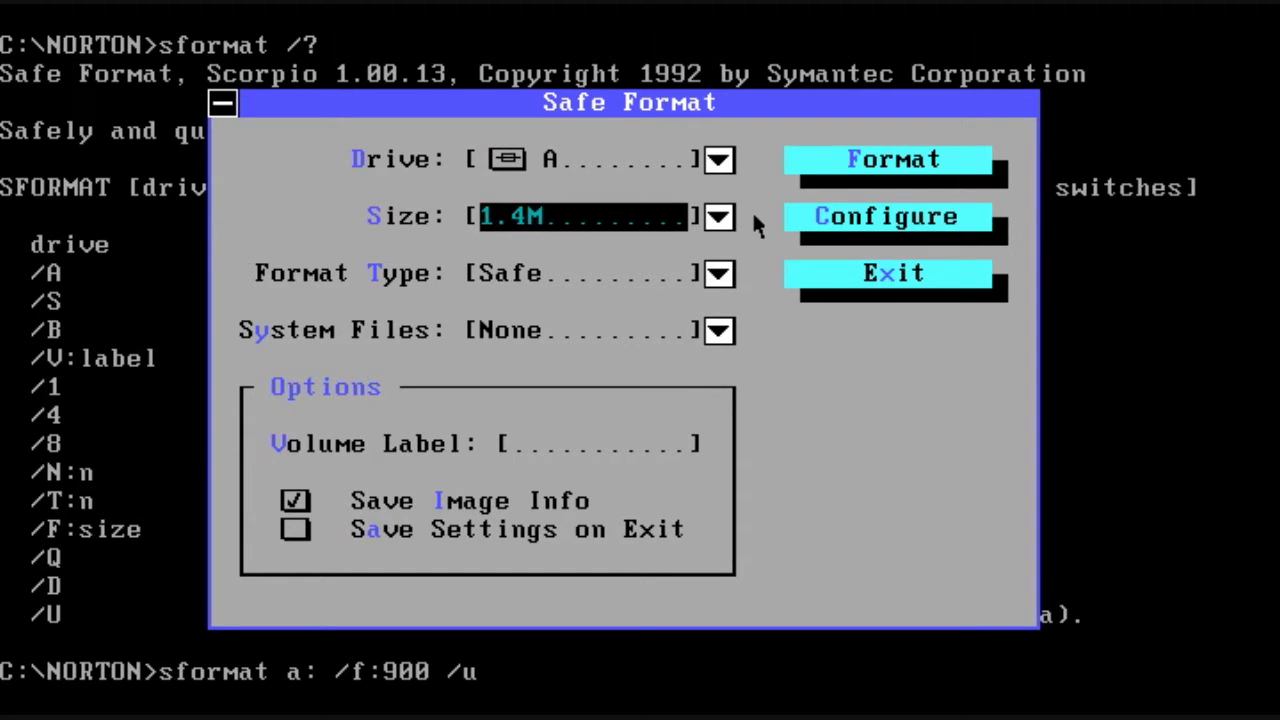
left_click(718, 277)
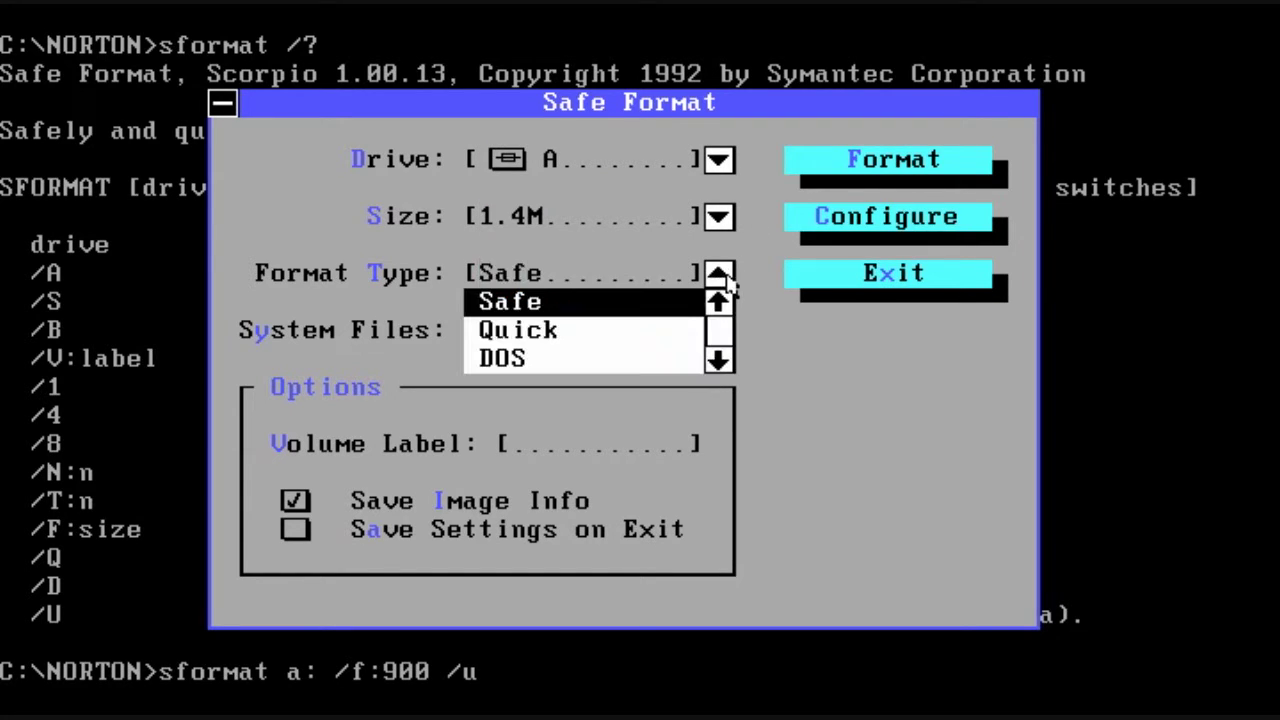
left_click(720, 276)
left_click(721, 331)
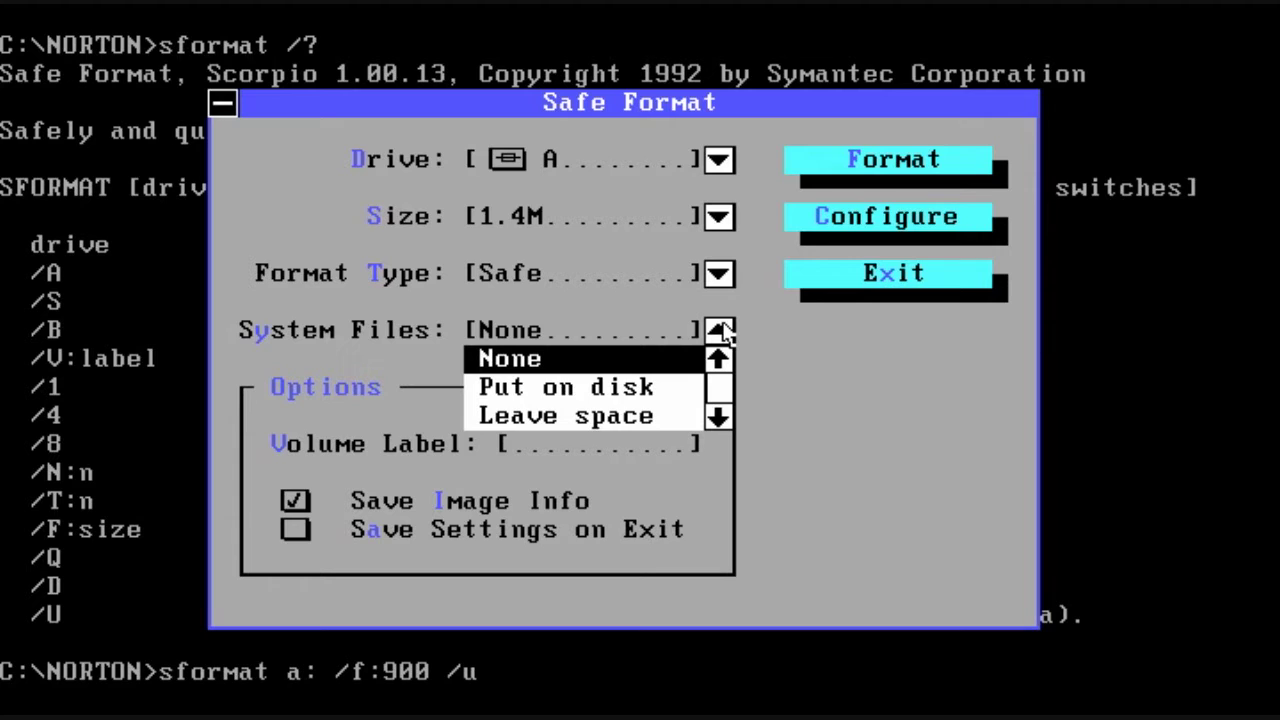
left_click(614, 420)
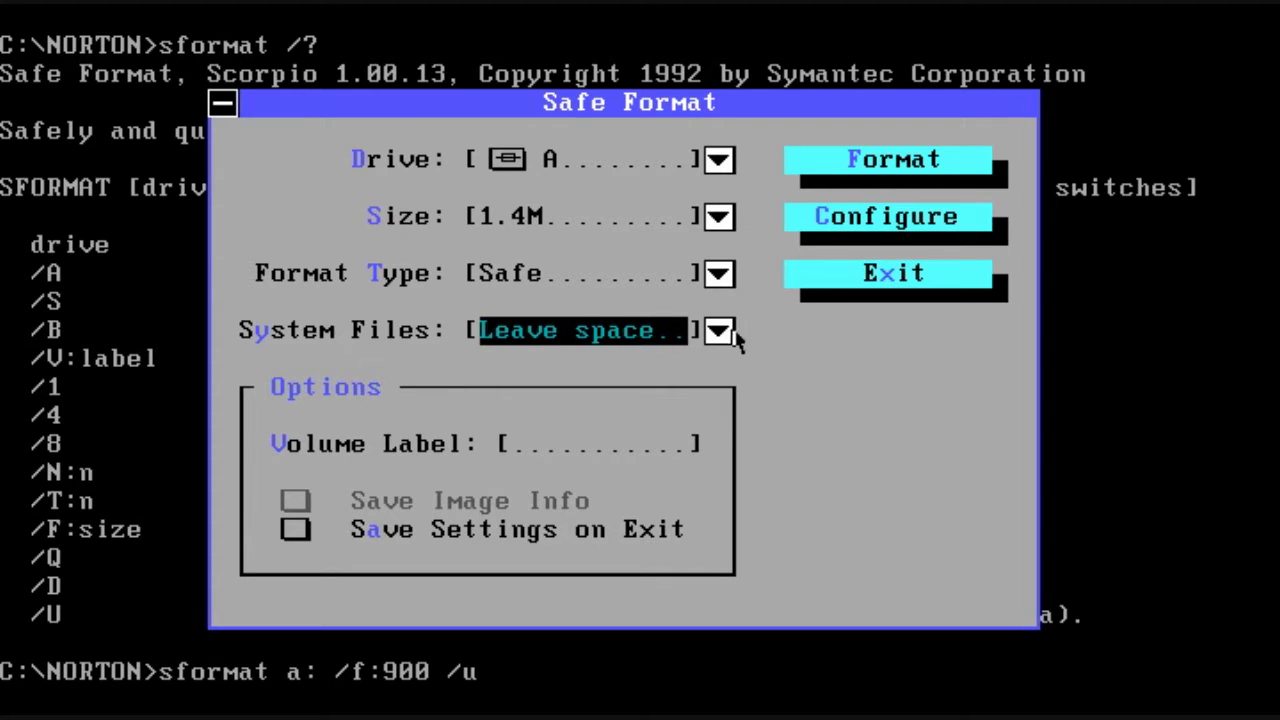
left_click(719, 331)
left_click(650, 360)
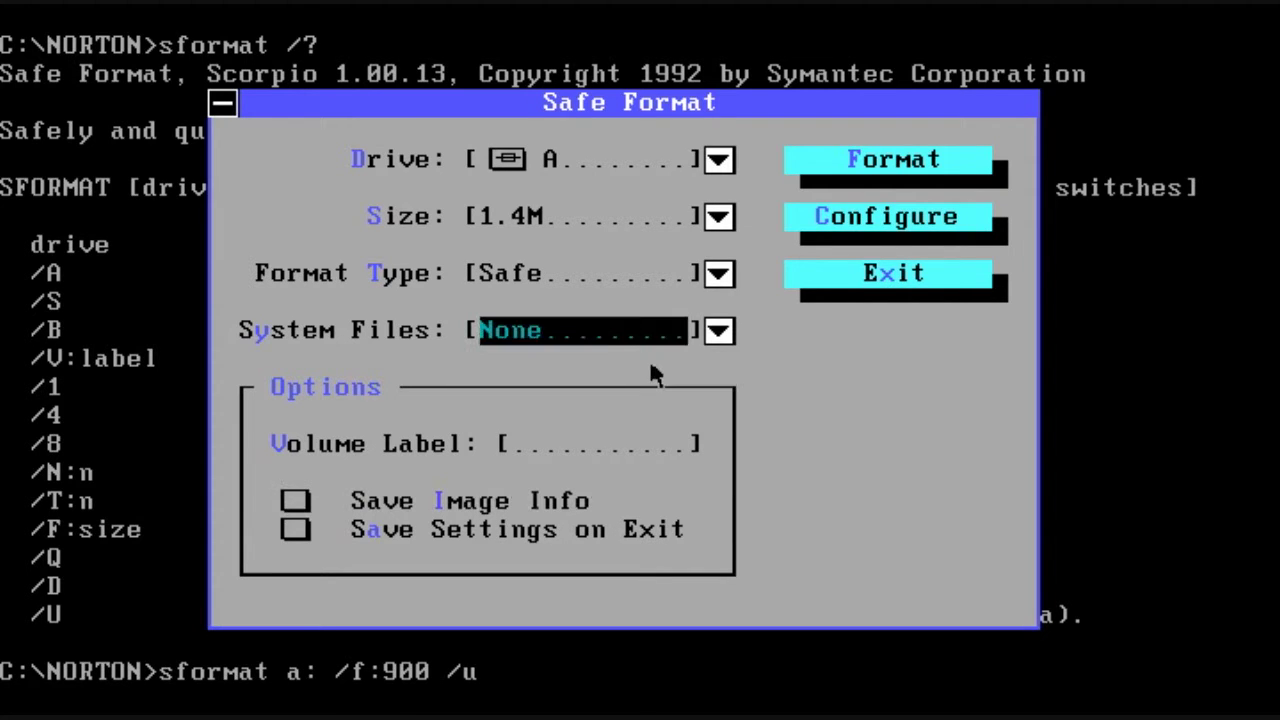
left_click(300, 504)
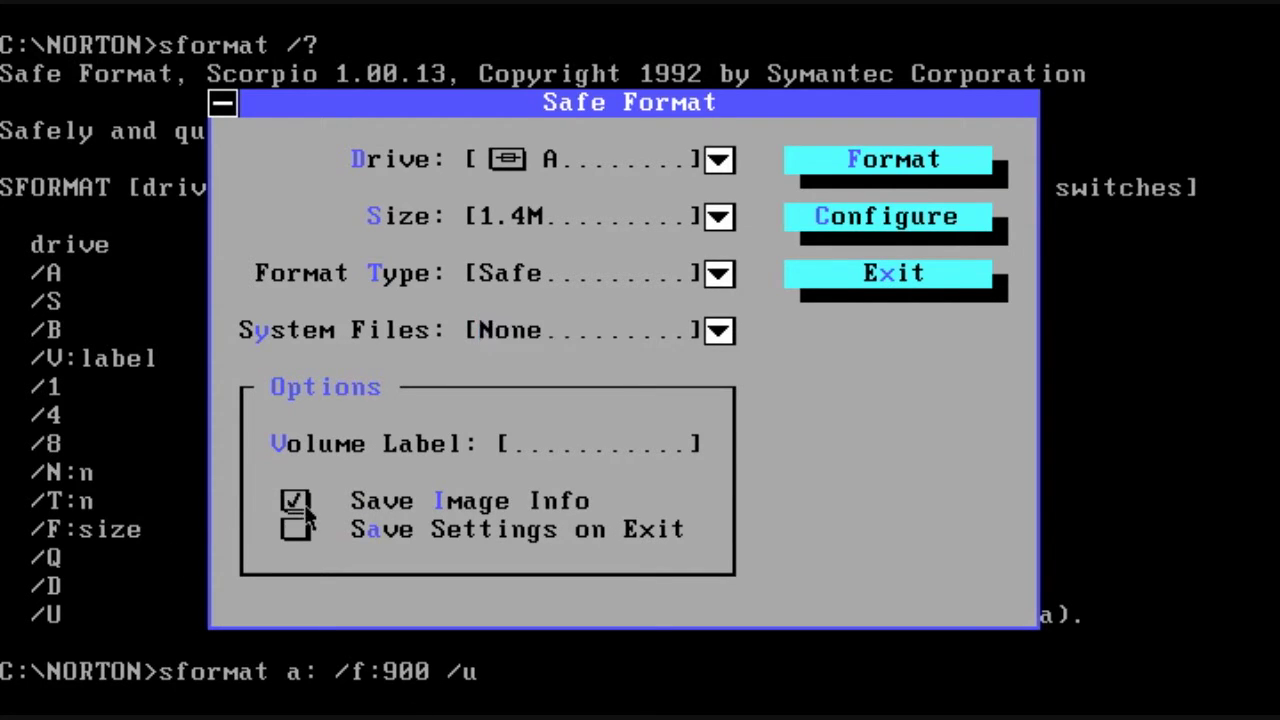
left_click(889, 176)
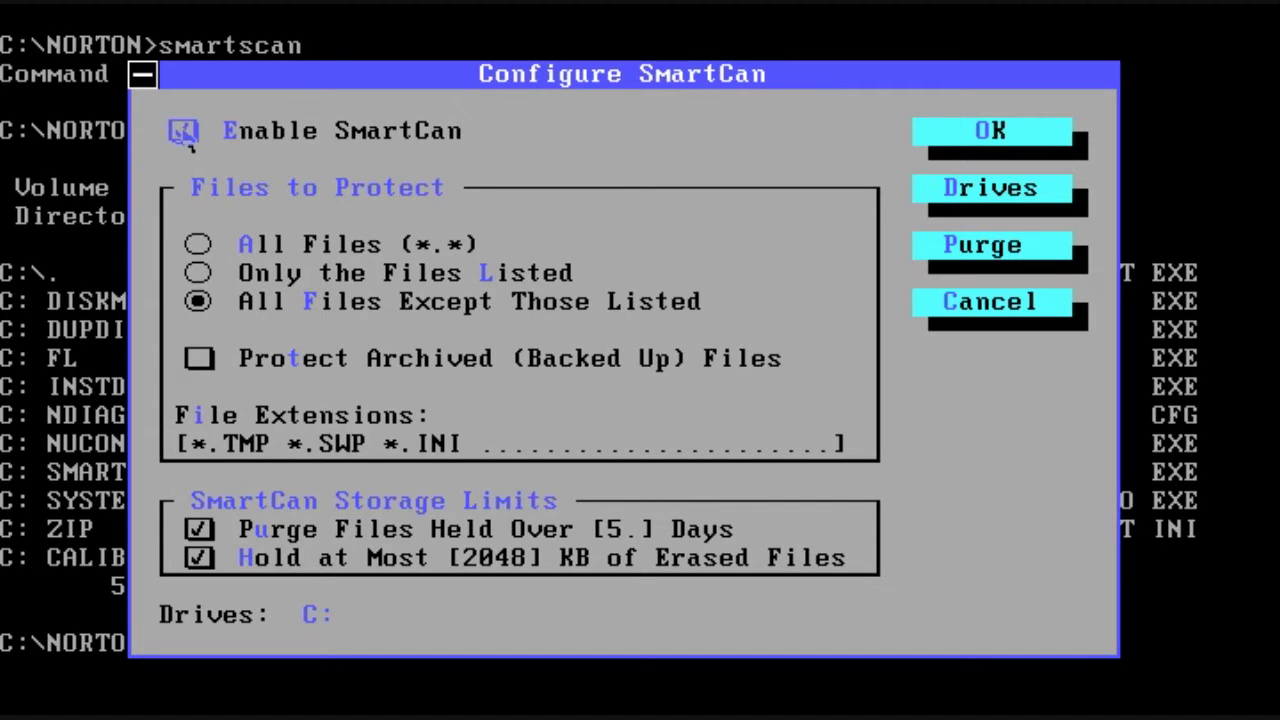
Step: Enable SmartCan, copy diskreet.ini to test.ini, delete test.ini, and launch unerase
left_click(184, 133)
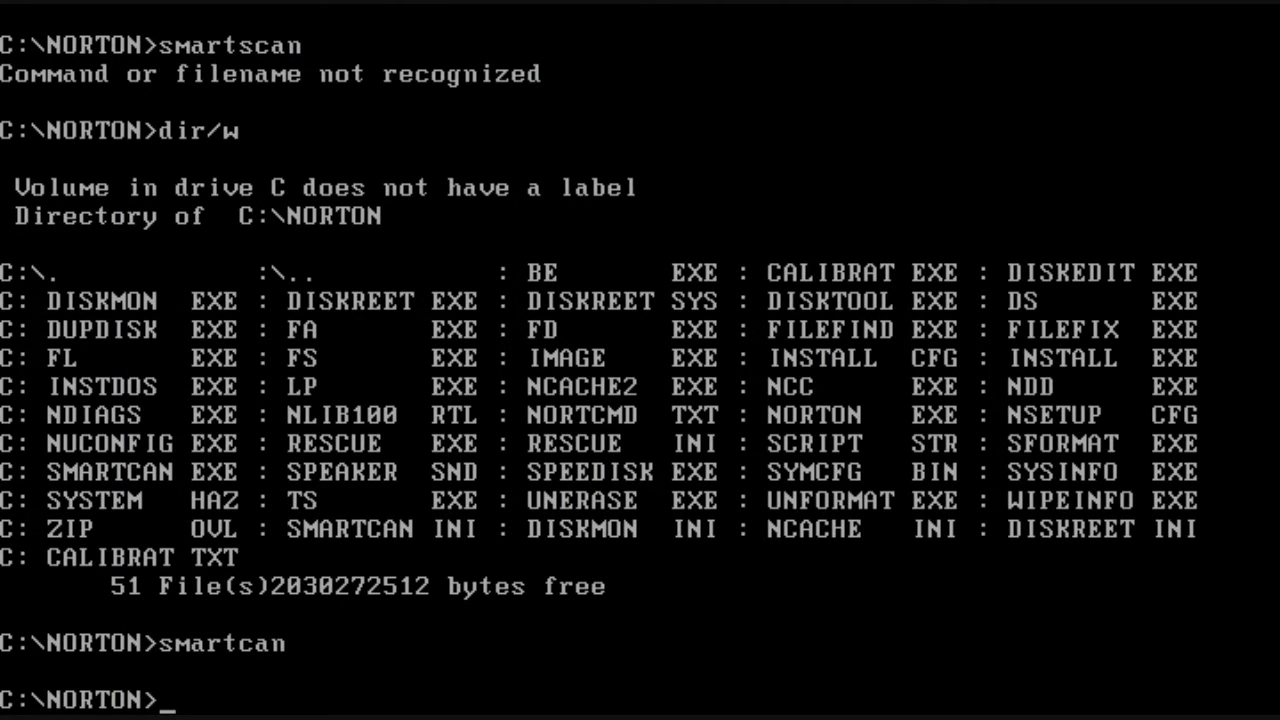
type("copy disk")
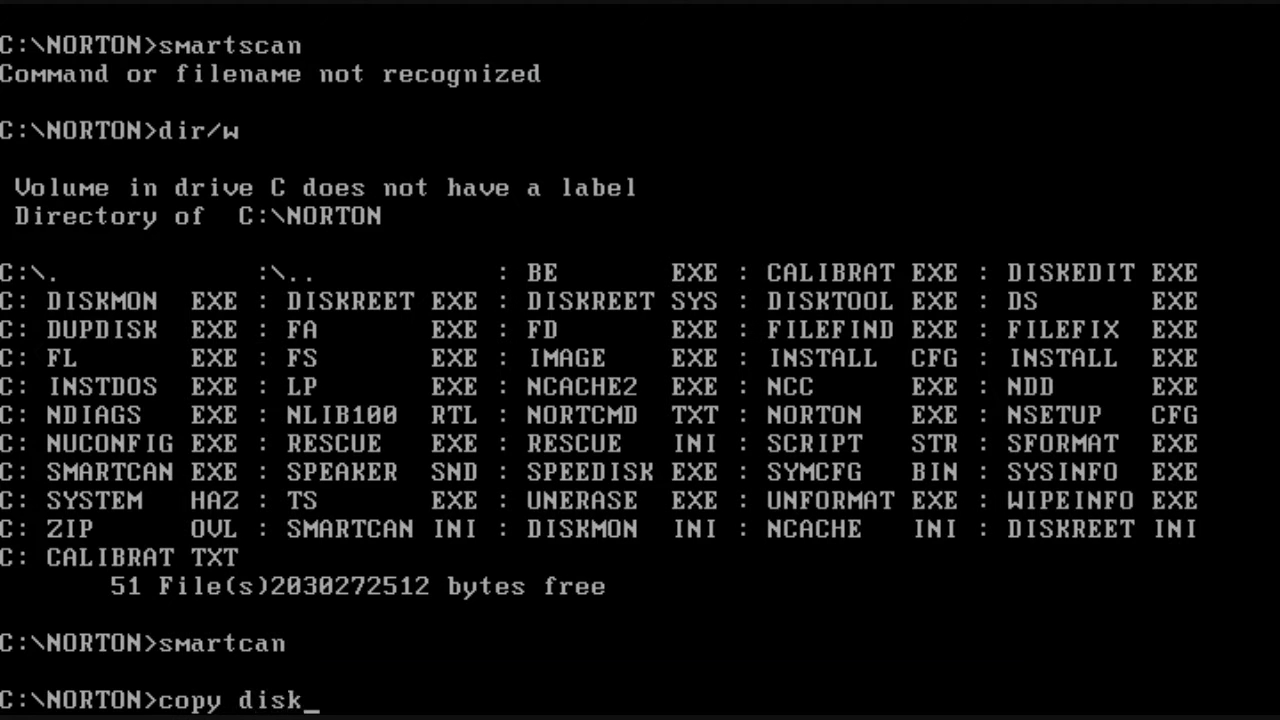
type("reet.ini t")
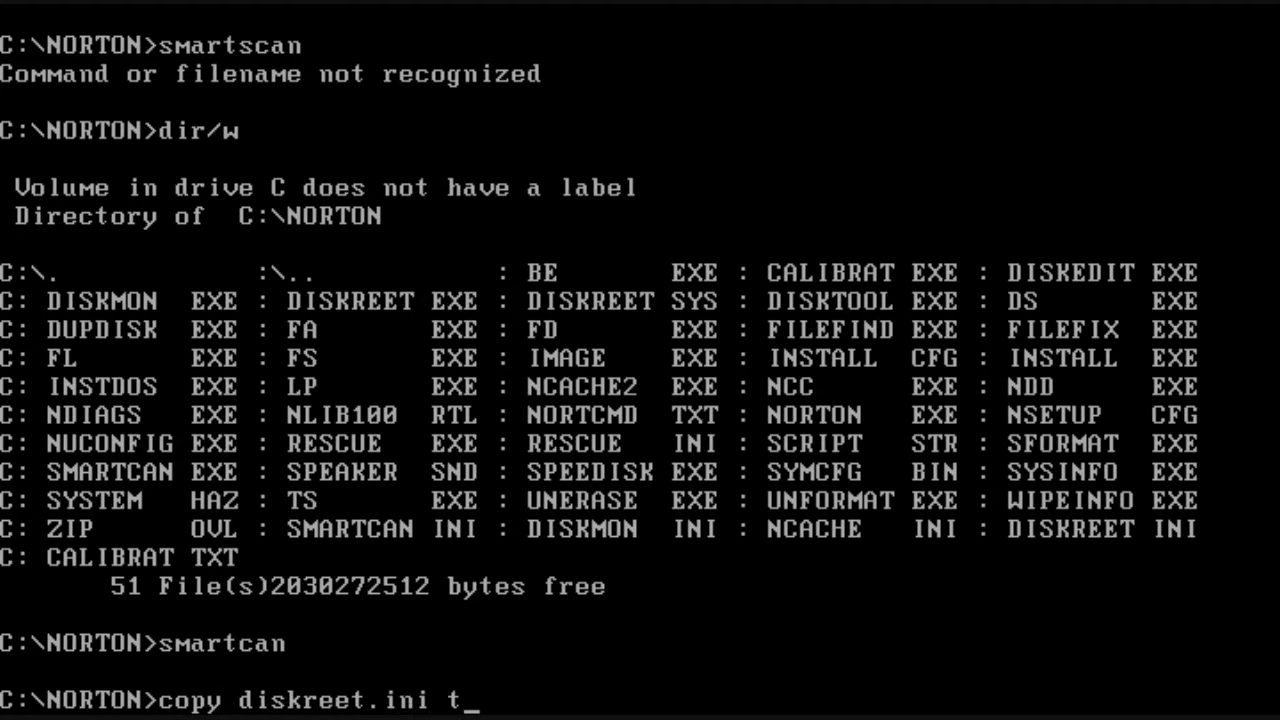
type("est.ini")
key("Return")
type("del te")
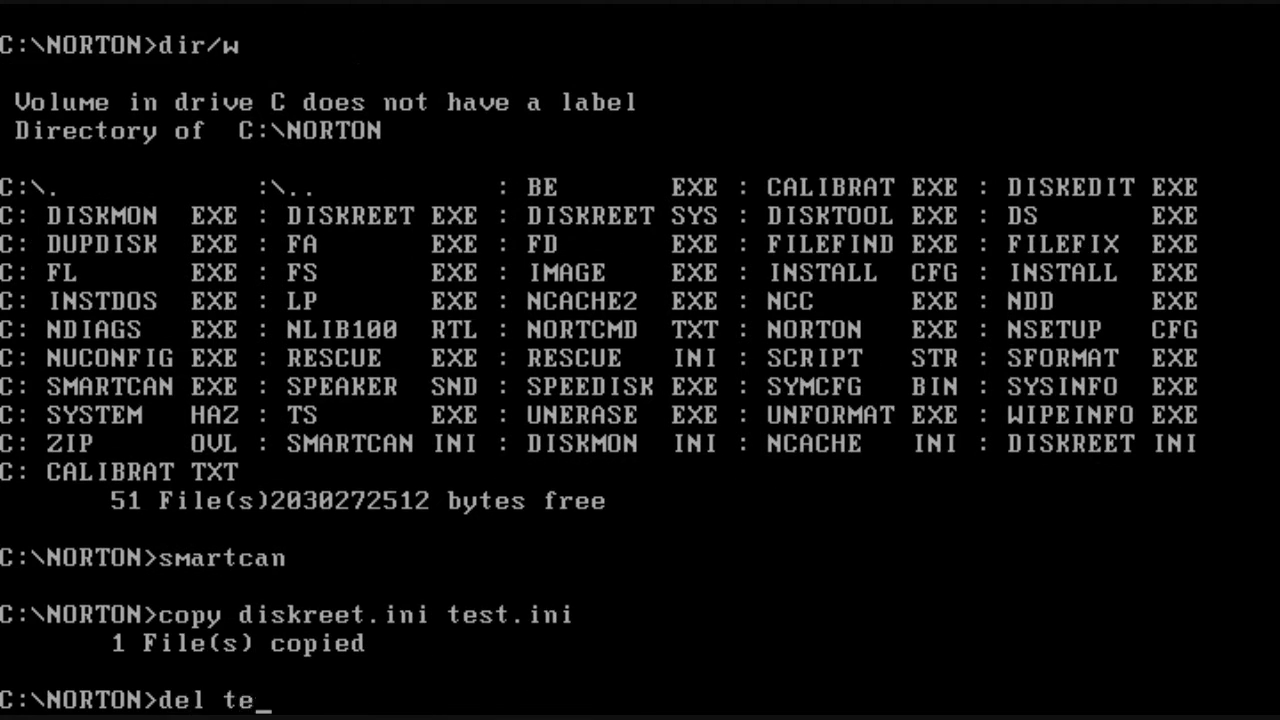
type("st.ini")
key("Return")
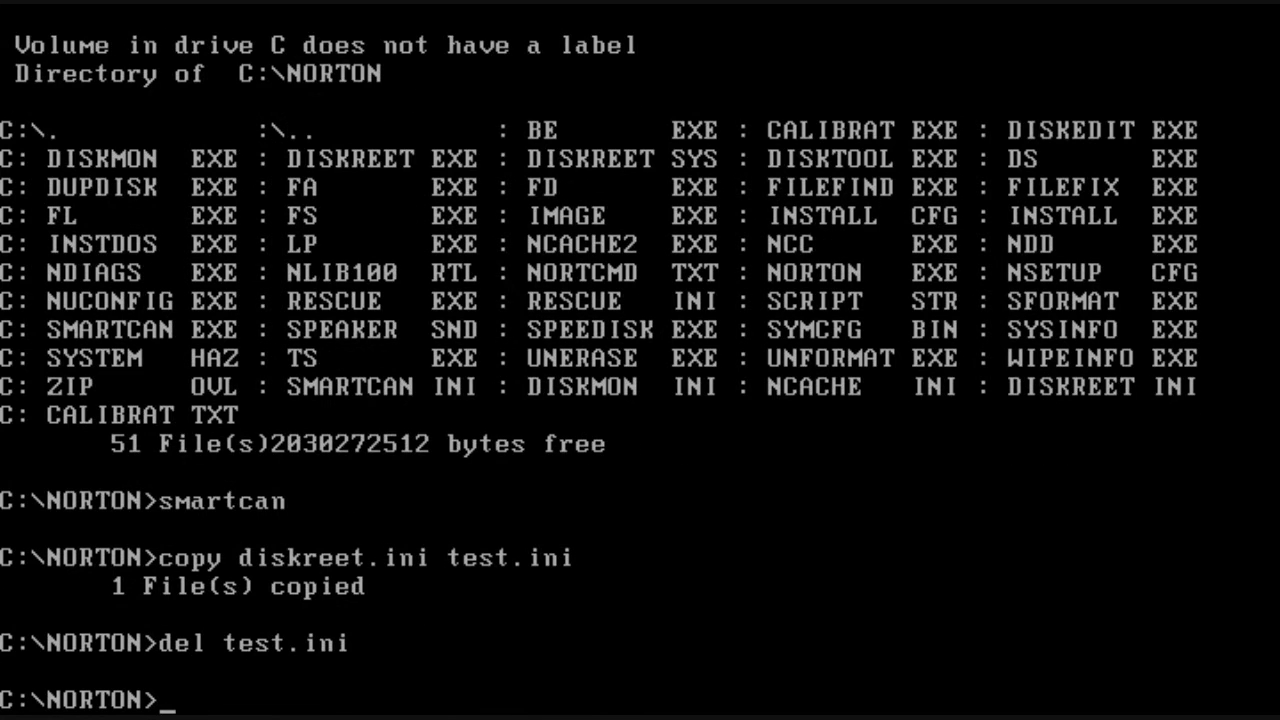
type("unera")
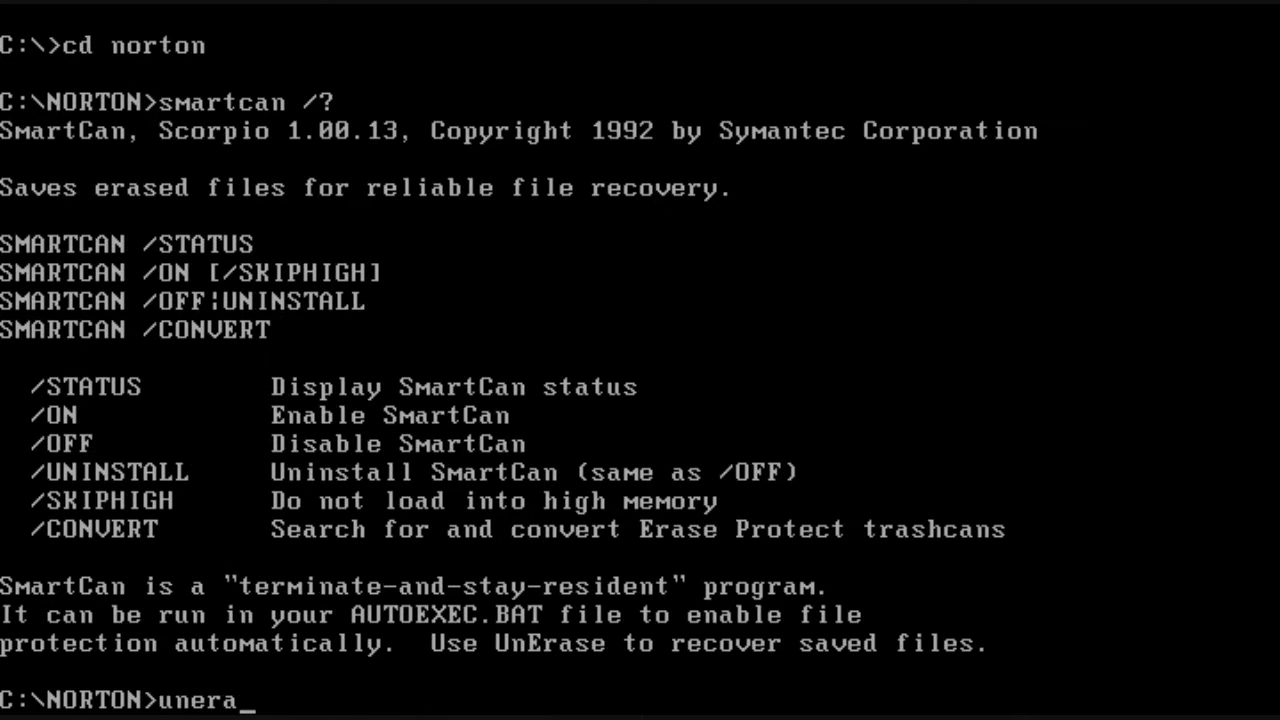
type("se")
key("Return")
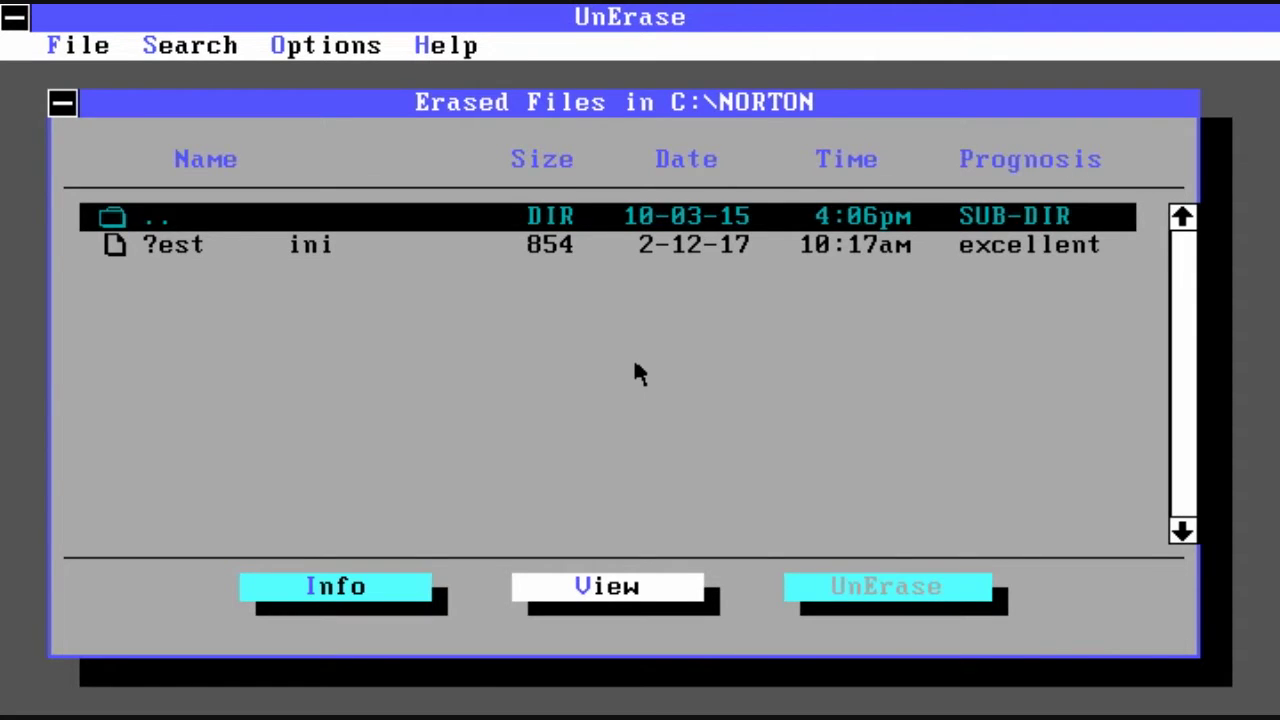
Step: Recover ?est ini as test.ini, supplying 't' as the first letter, and exit UnErase
key("Down")
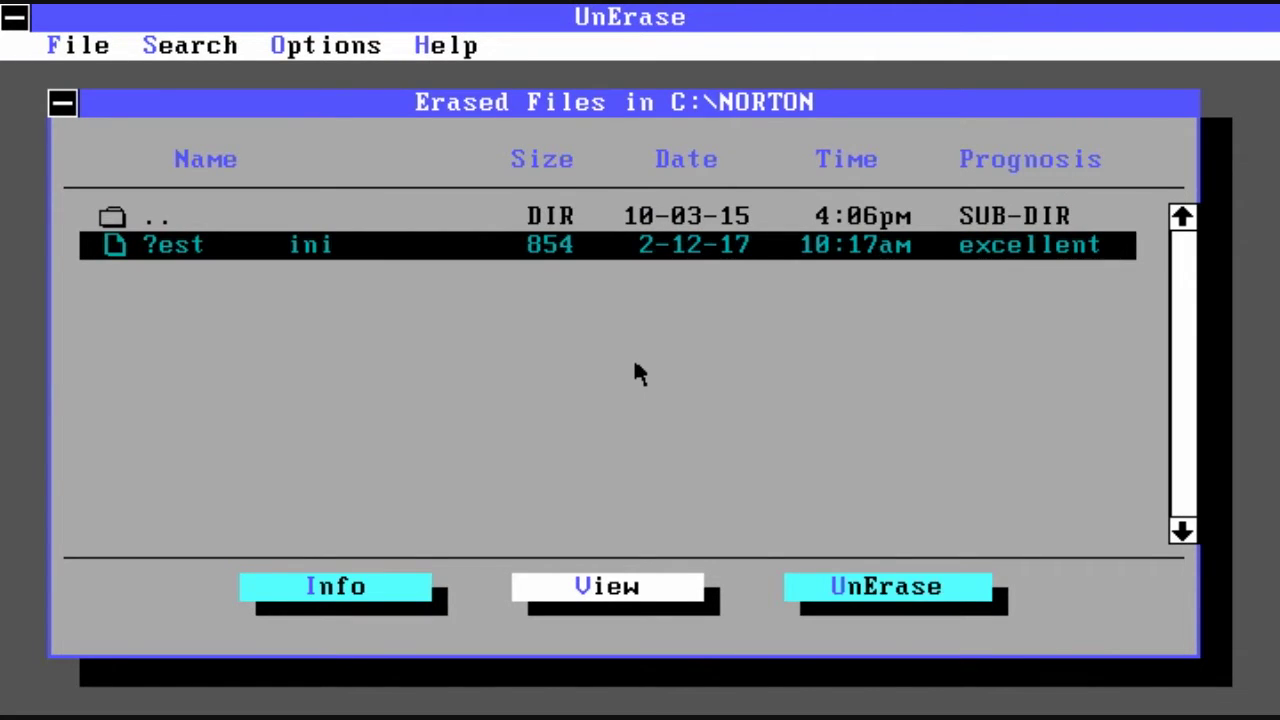
type("u")
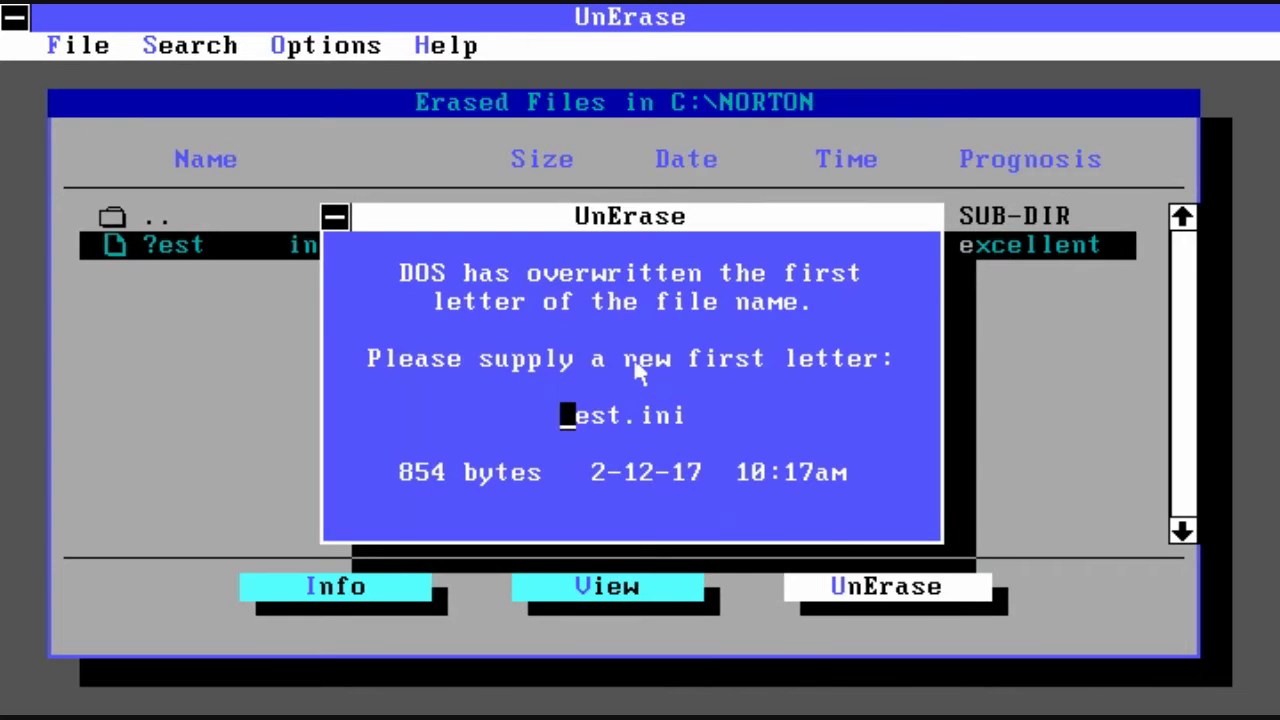
type("t")
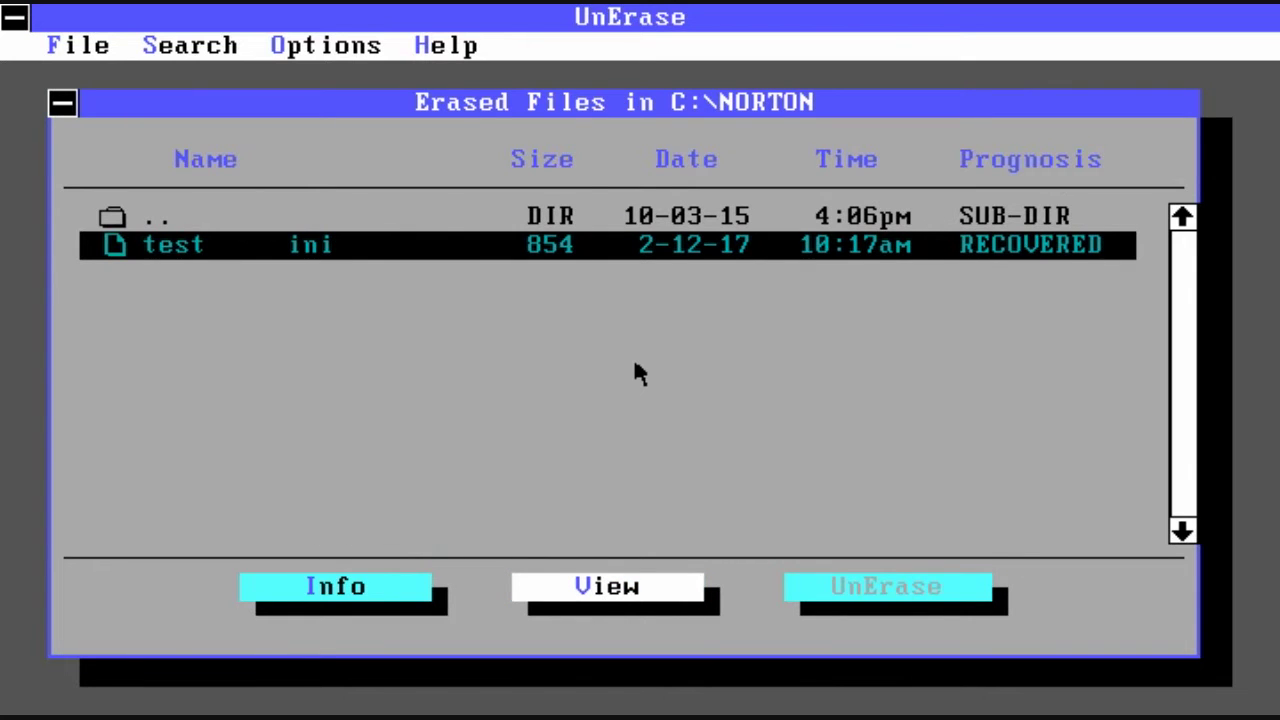
key("alt+f")
key("Up")
key("Return")
Step: Confirm test.ini is back at 854 bytes with dir and print it with type
type("dir t")
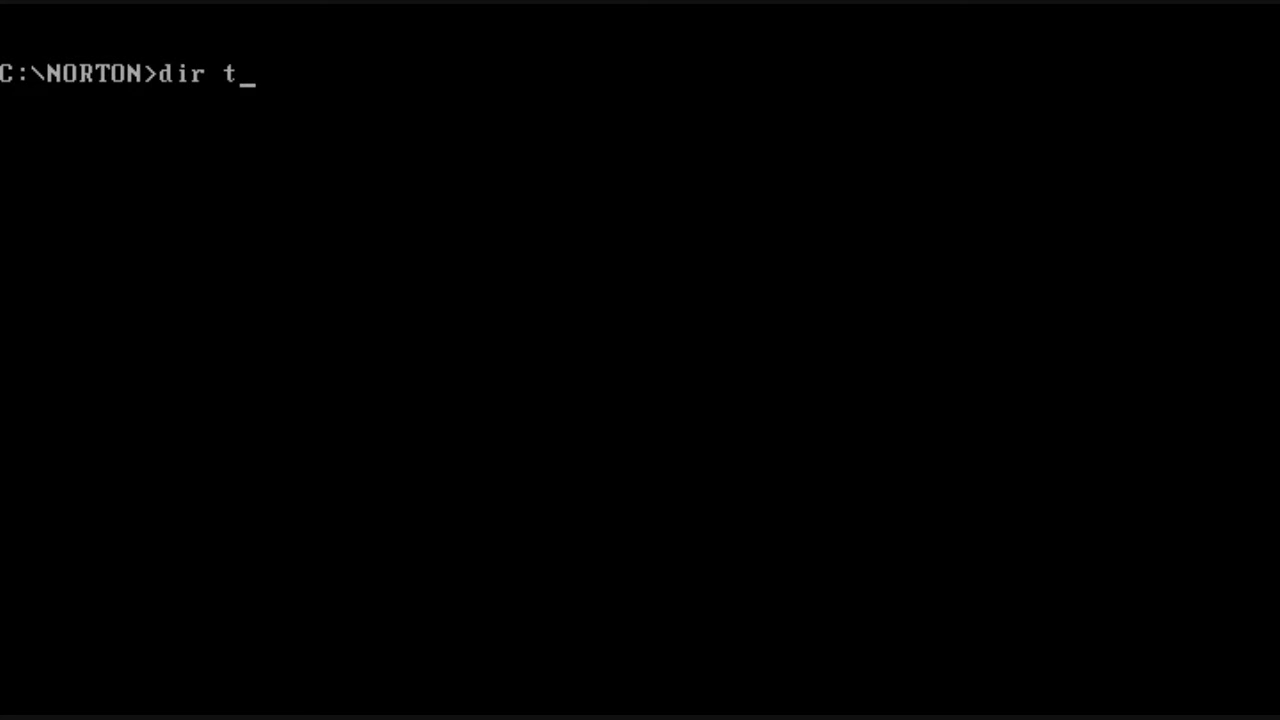
type("est.ini")
key("Return")
type("type test.ini")
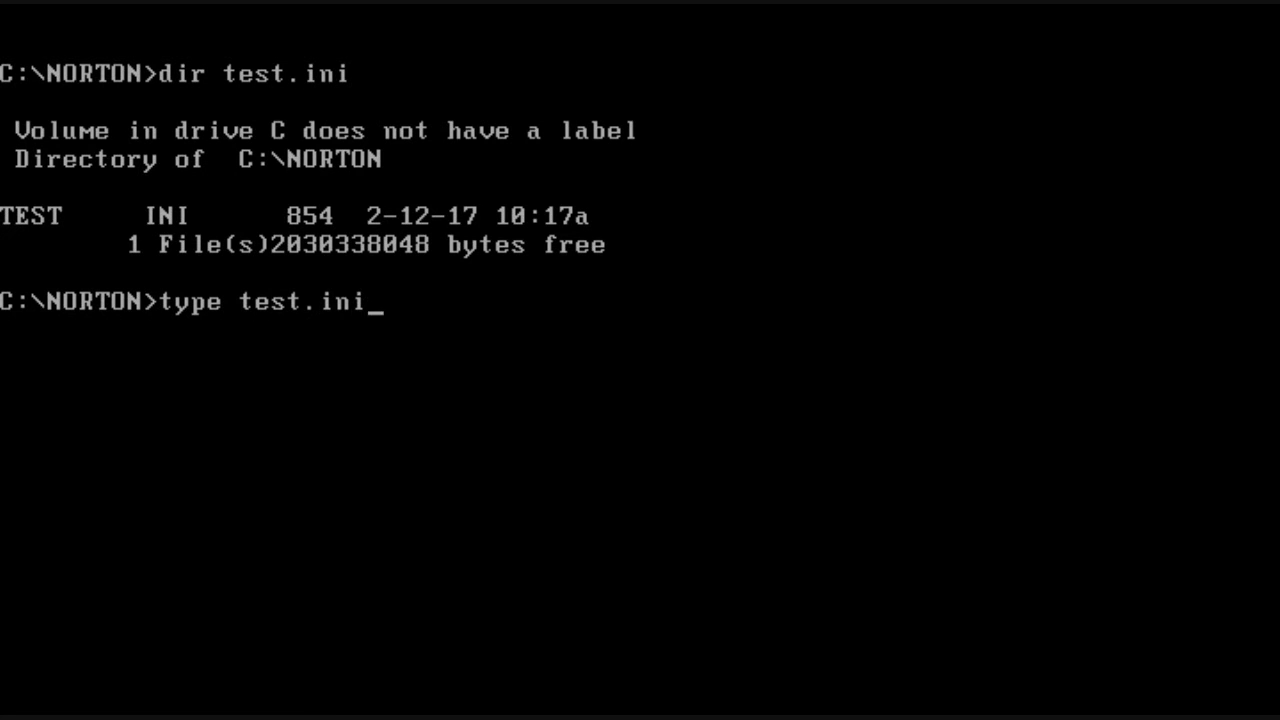
key("Return")
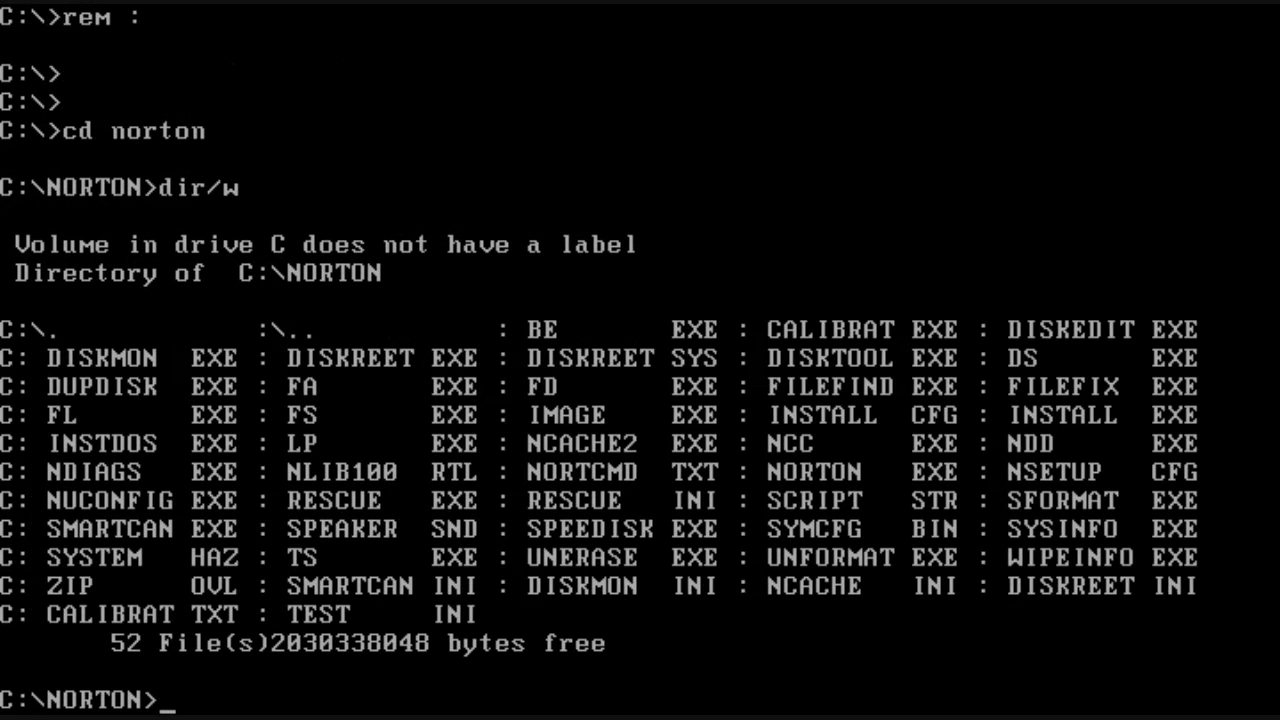
Step: Run sysinfo and page through System, Video, Hardware and Software Interrupts reports to CMOS Values
type("sysinfo")
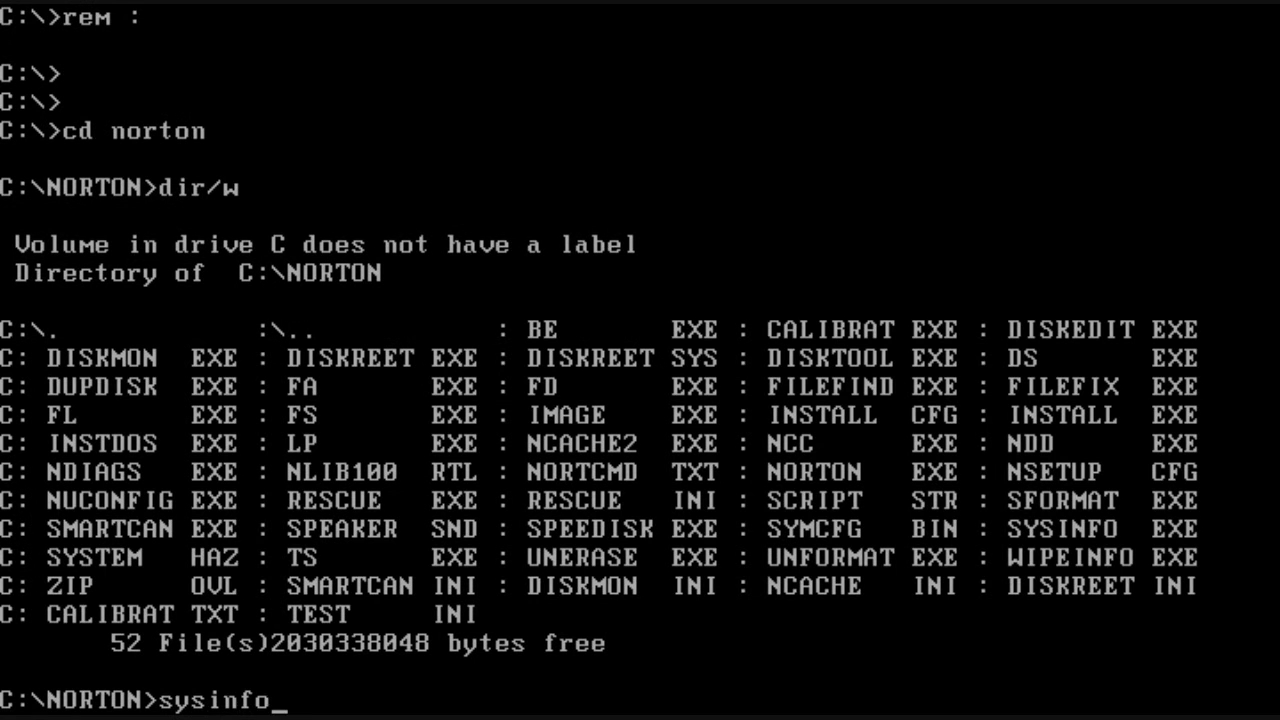
key("Return")
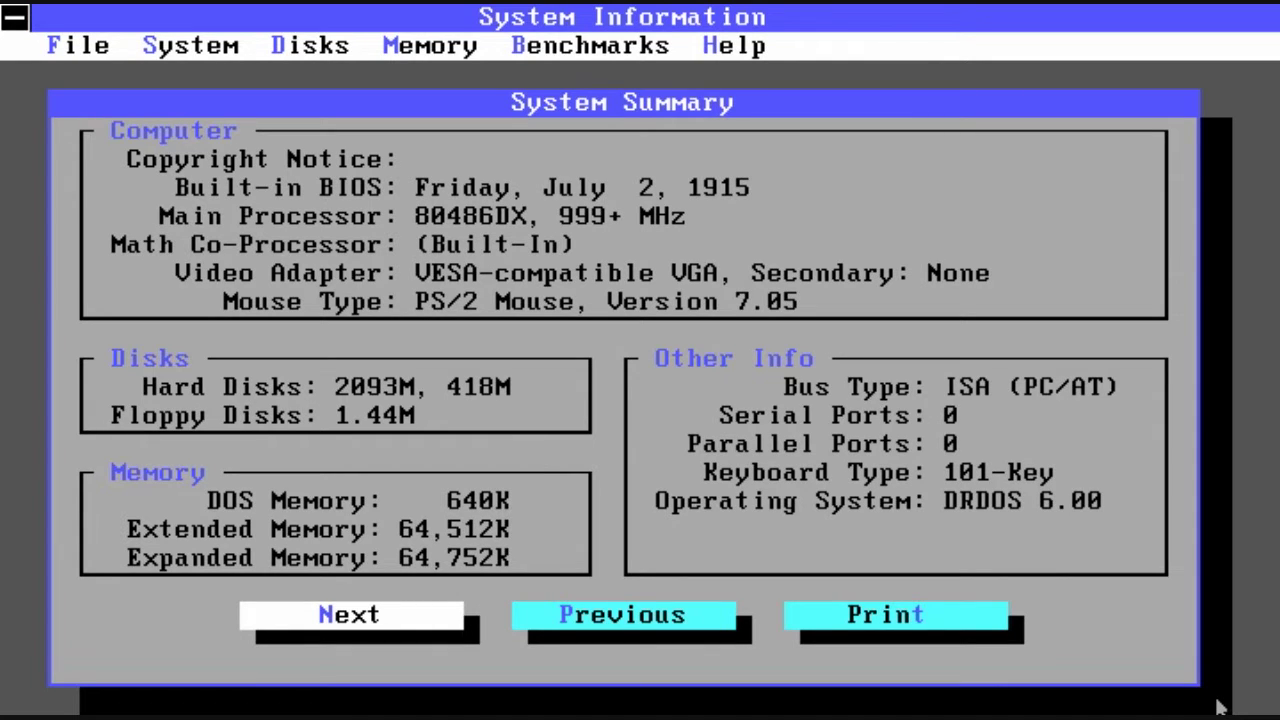
key("Return")
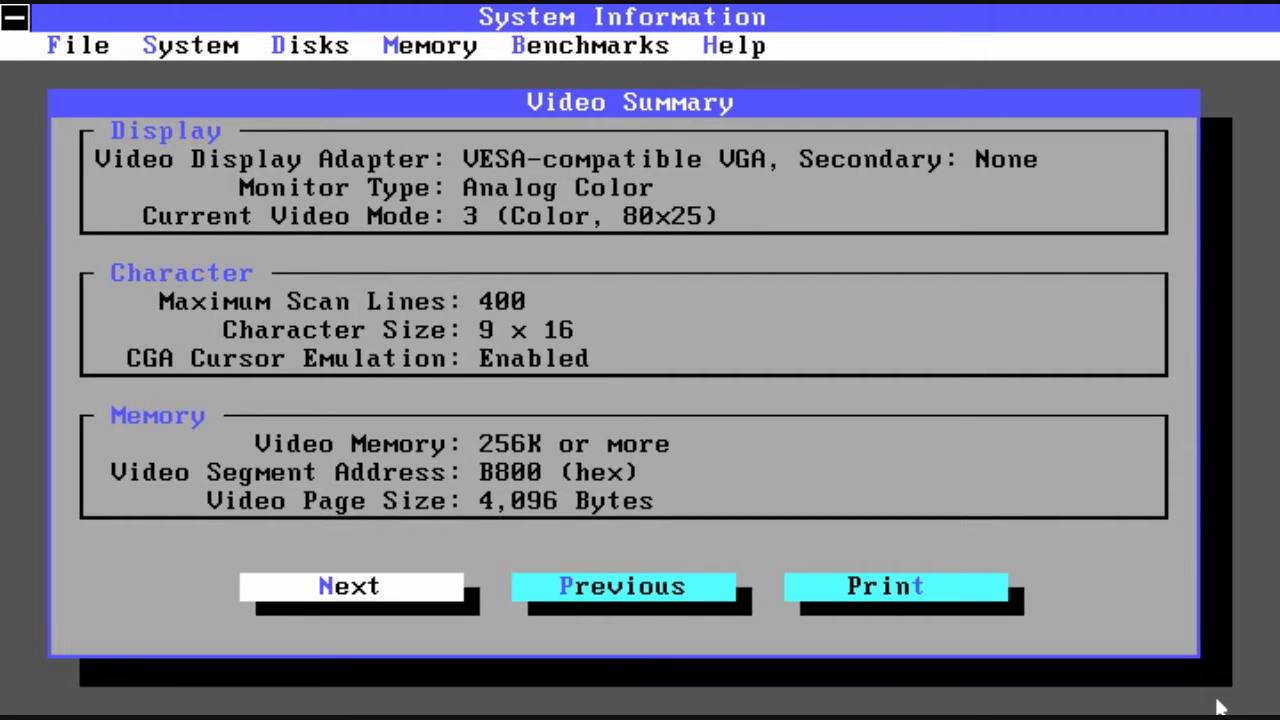
key("Return")
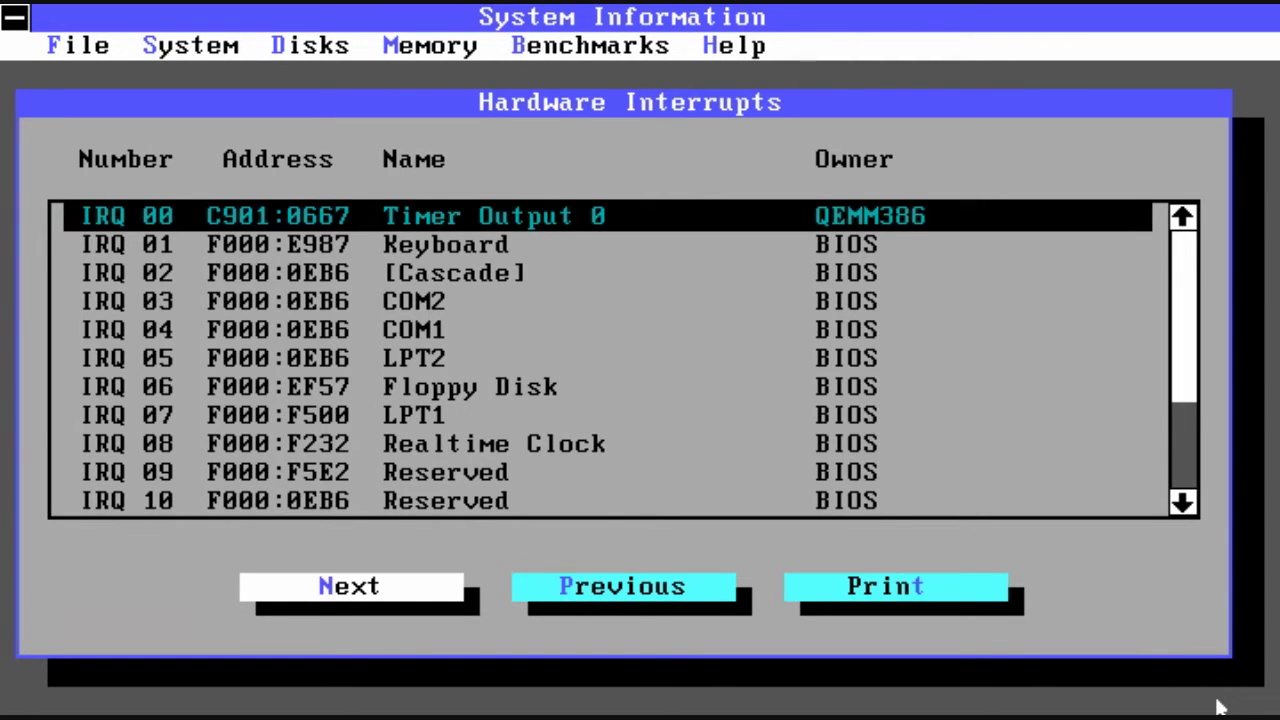
key("Return")
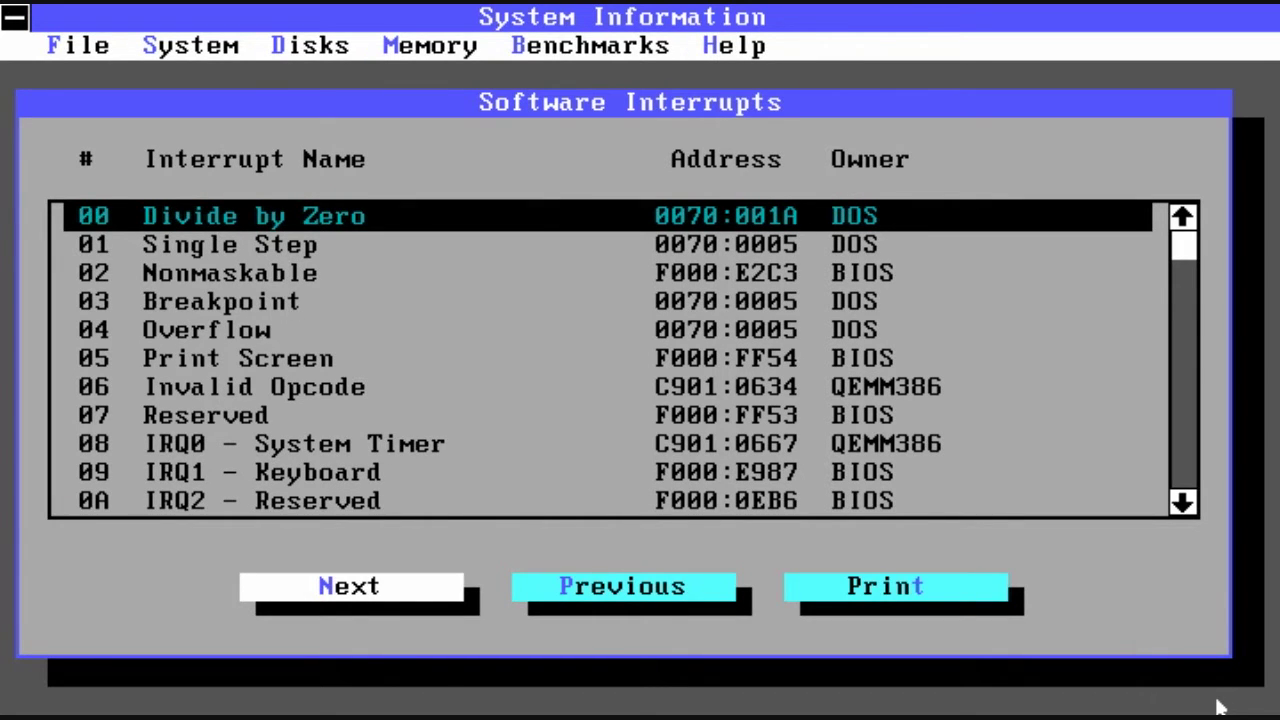
key("Page_Down")
key("Page_Down")
key("Page_Down")
key("Page_Down")
key("Page_Down")
key("Page_Down")
key("Page_Down")
key("Page_Down")
key("Page_Down")
key("Page_Down")
key("Page_Down")
key("Page_Down")
key("Page_Down")
key("Page_Down")
key("Page_Down")
key("Page_Down")
key("Page_Down")
key("Page_Down")
key("Page_Down")
key("Page_Down")
key("Return")
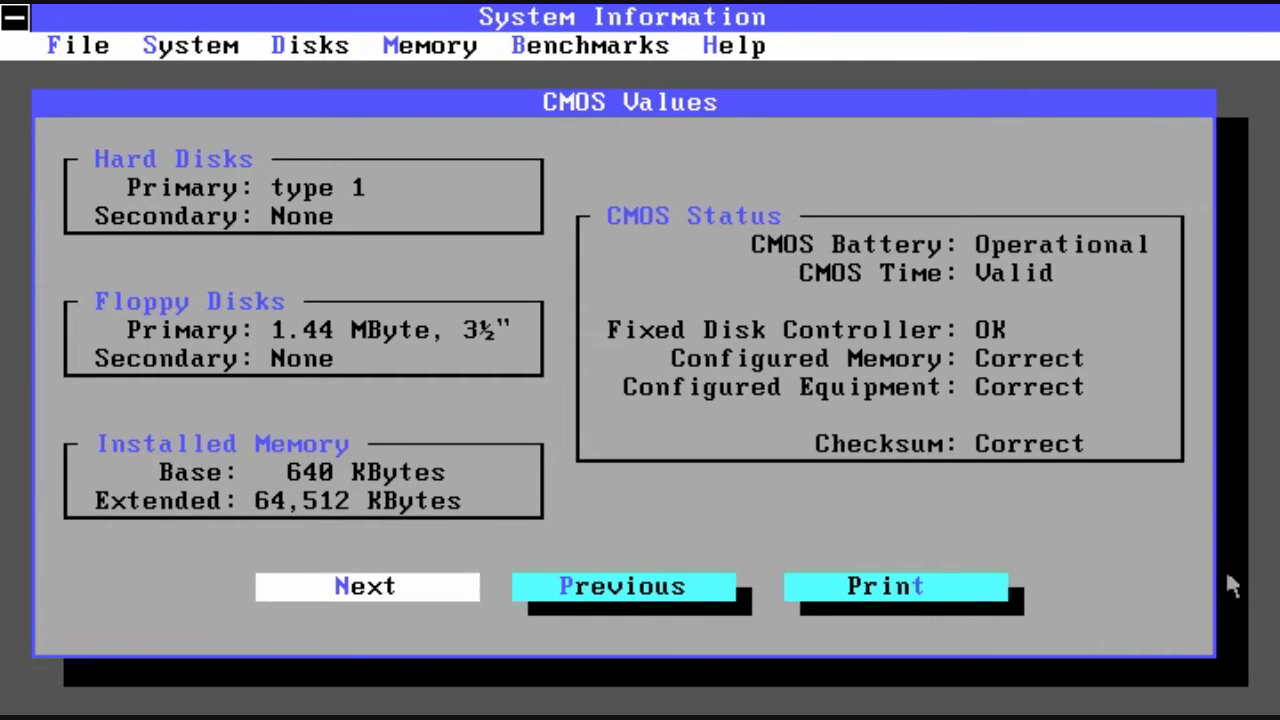
Step: Step through Disk Summary, drive C: characteristics, Memory, EMS and XMS reports to DOS Memory Blocks
key("Return")
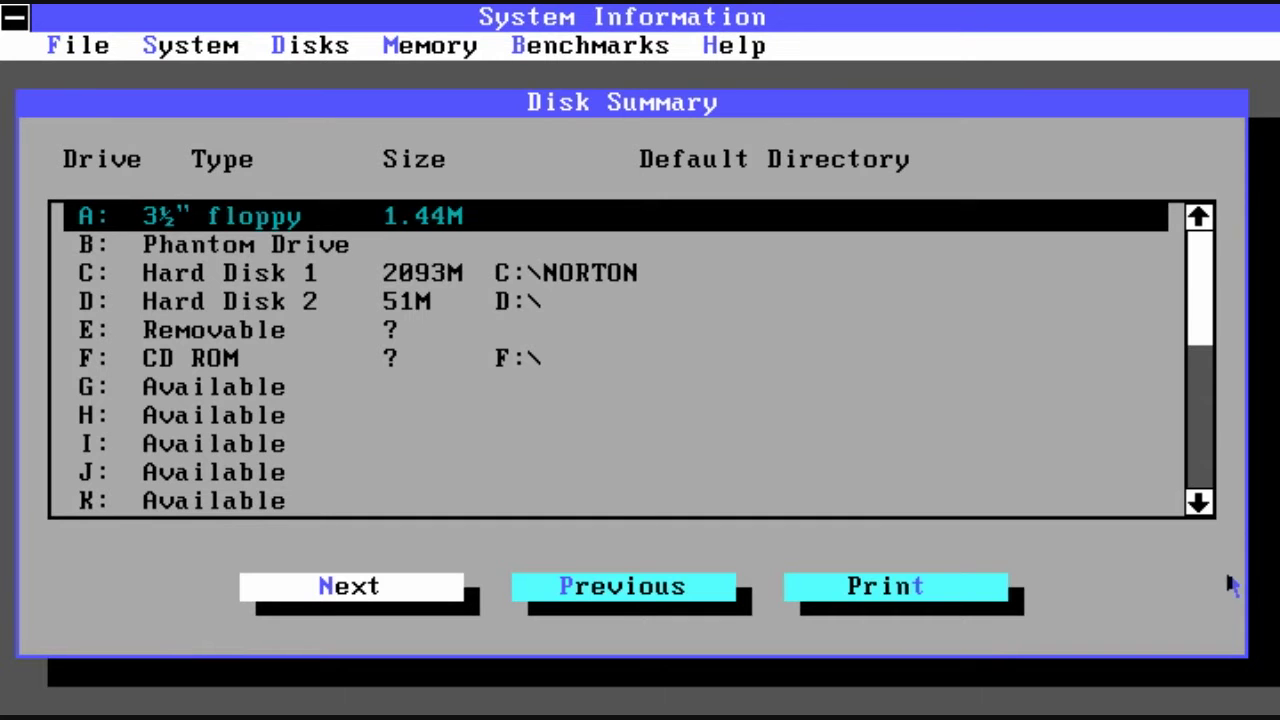
key("Return")
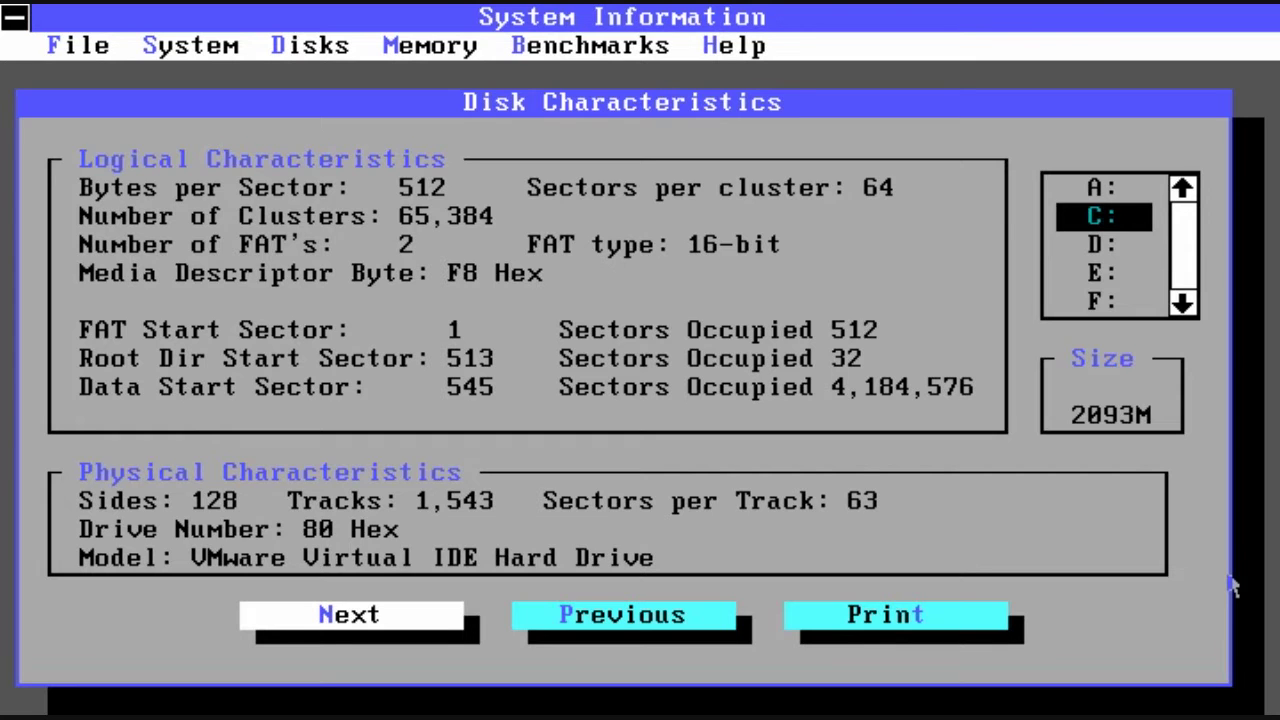
key("Return")
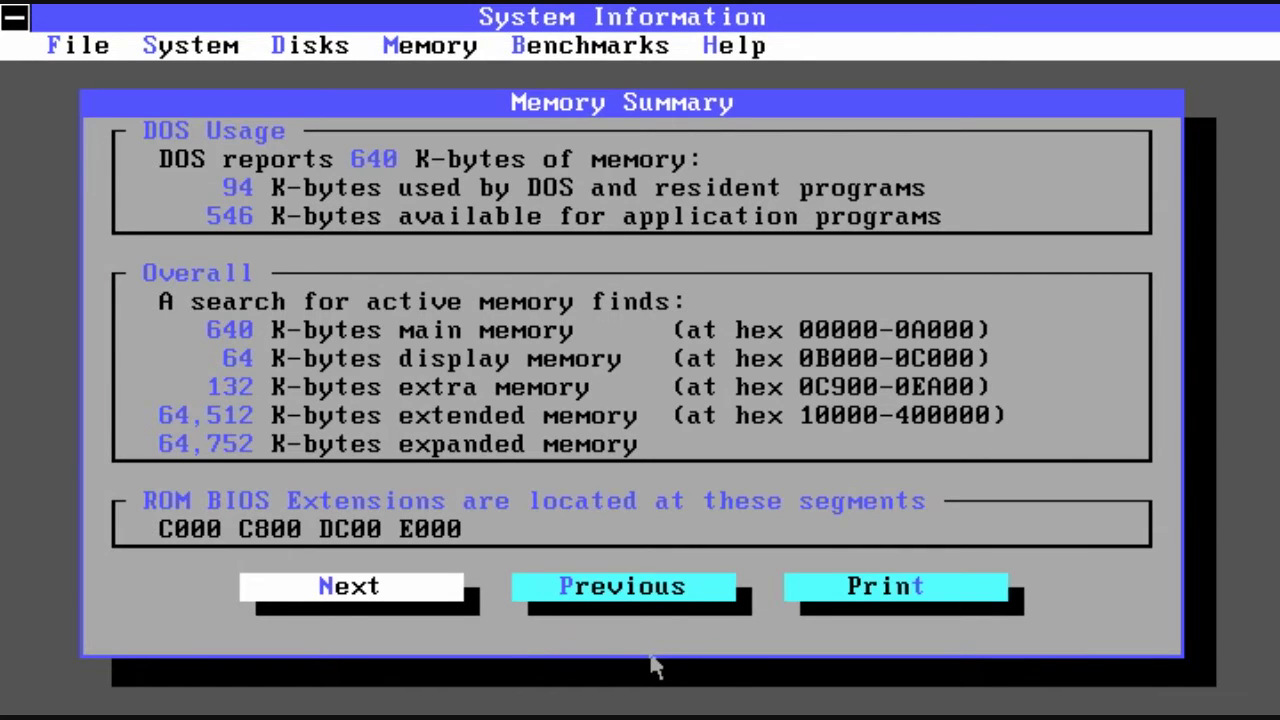
key("Return")
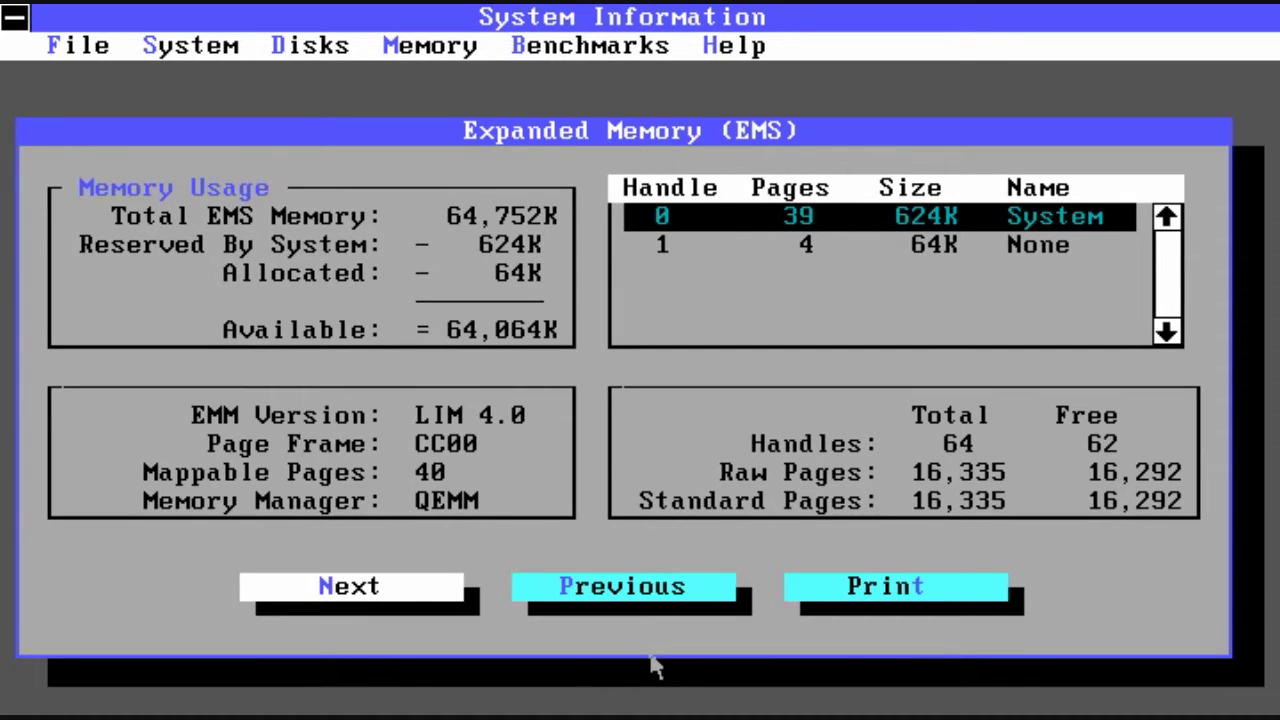
key("Return")
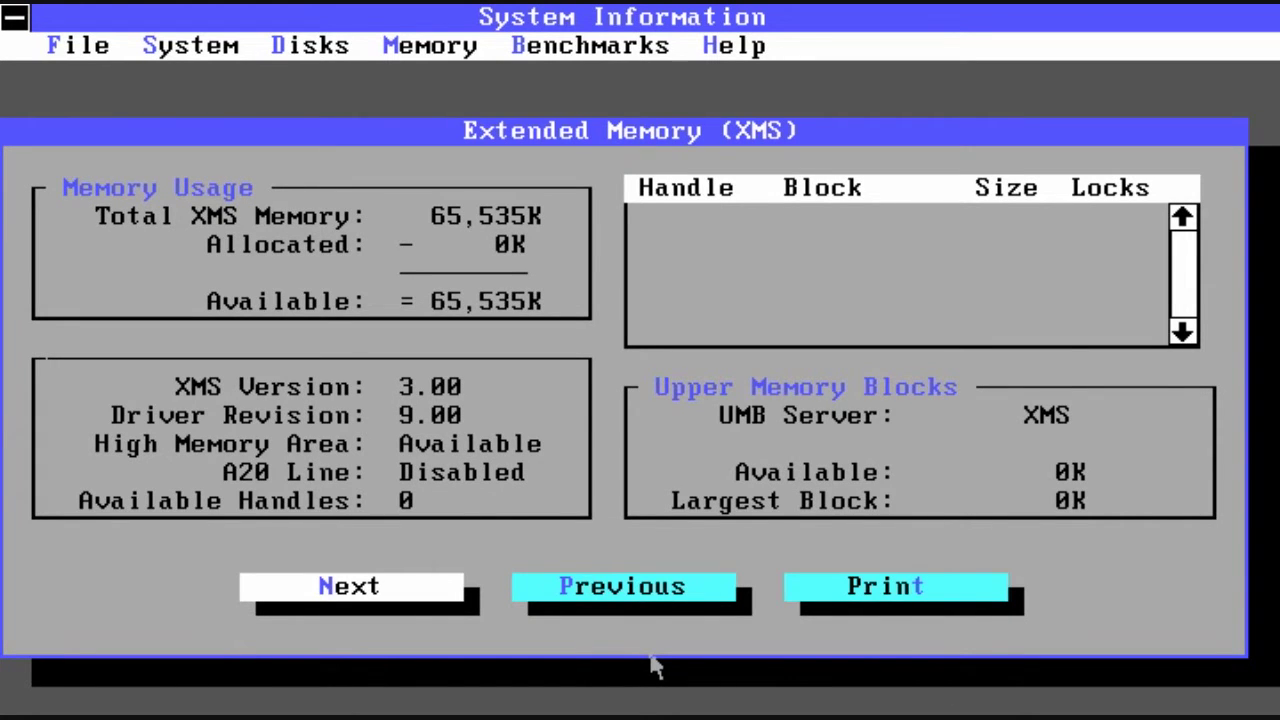
key("Return")
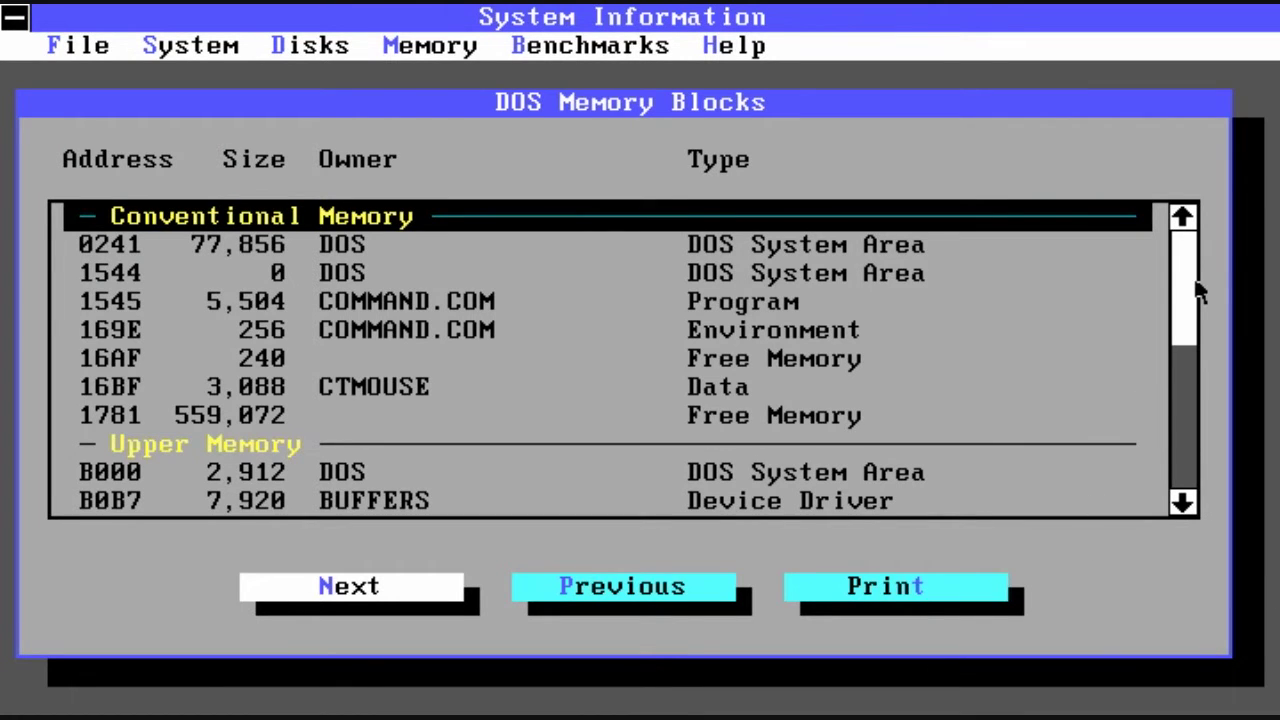
Step: Page from DOS Memory Blocks through TSR Programs to Device Drivers, scrolling down the drivers list
left_click_drag(1199, 290, 1199, 415)
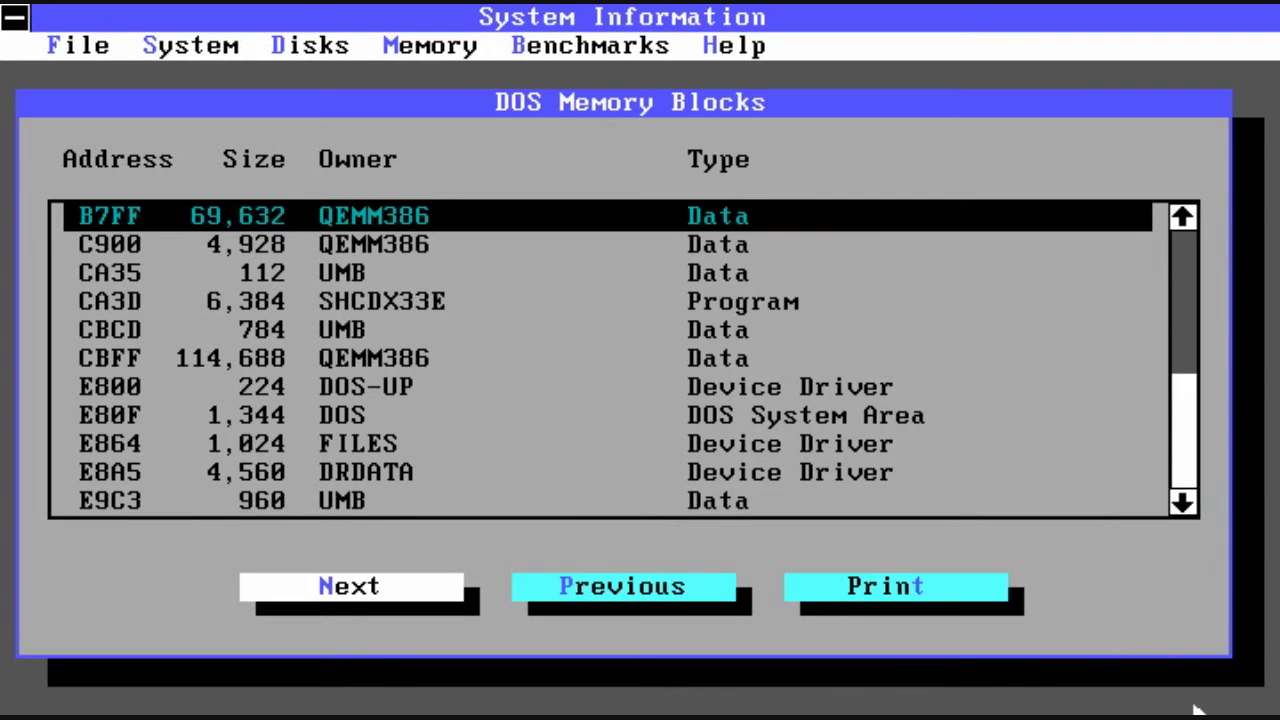
key("Return")
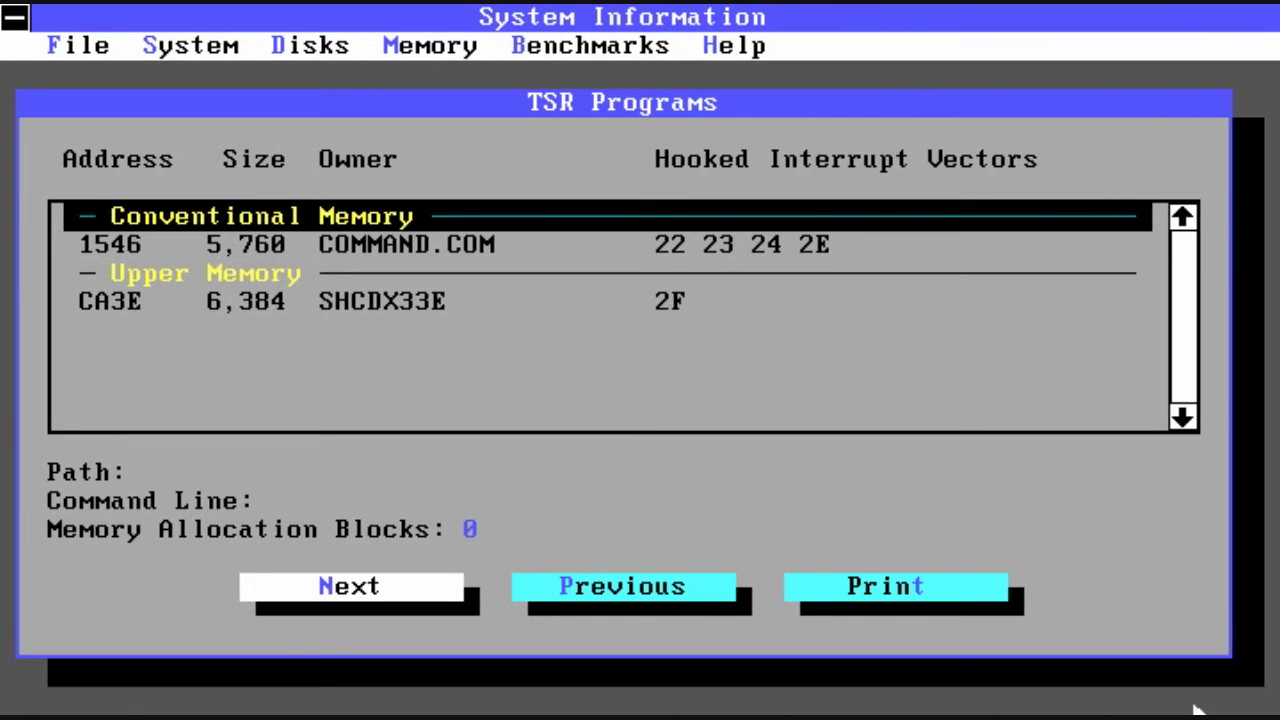
key("Return")
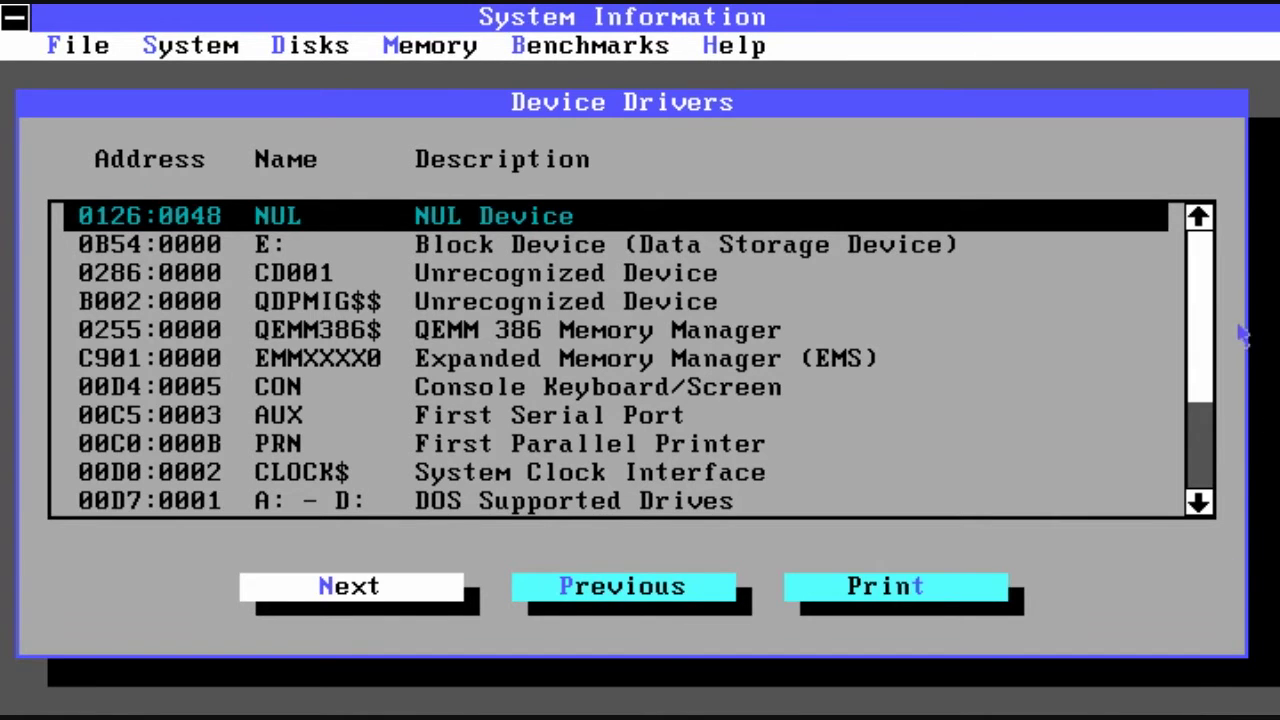
left_click_drag(1210, 326, 1208, 518)
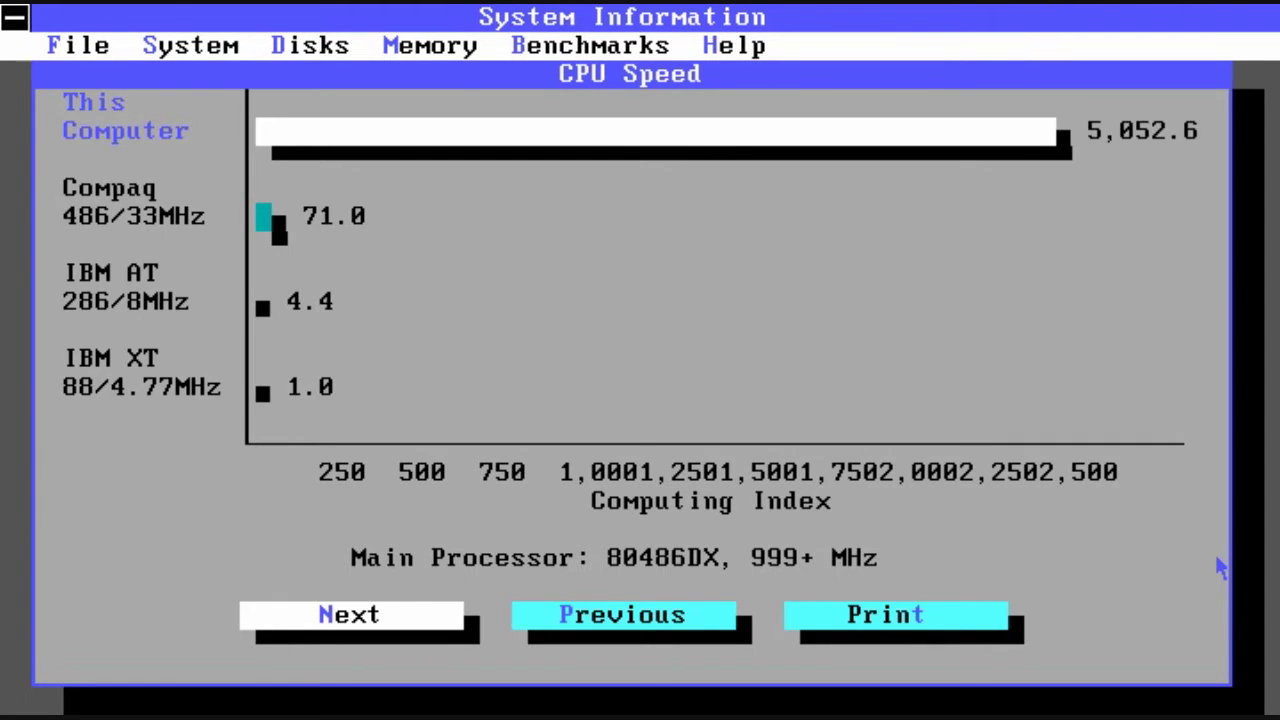
Step: Benchmark Hard Disk 1's disk speed, dismissing the controller warning
key("Return")
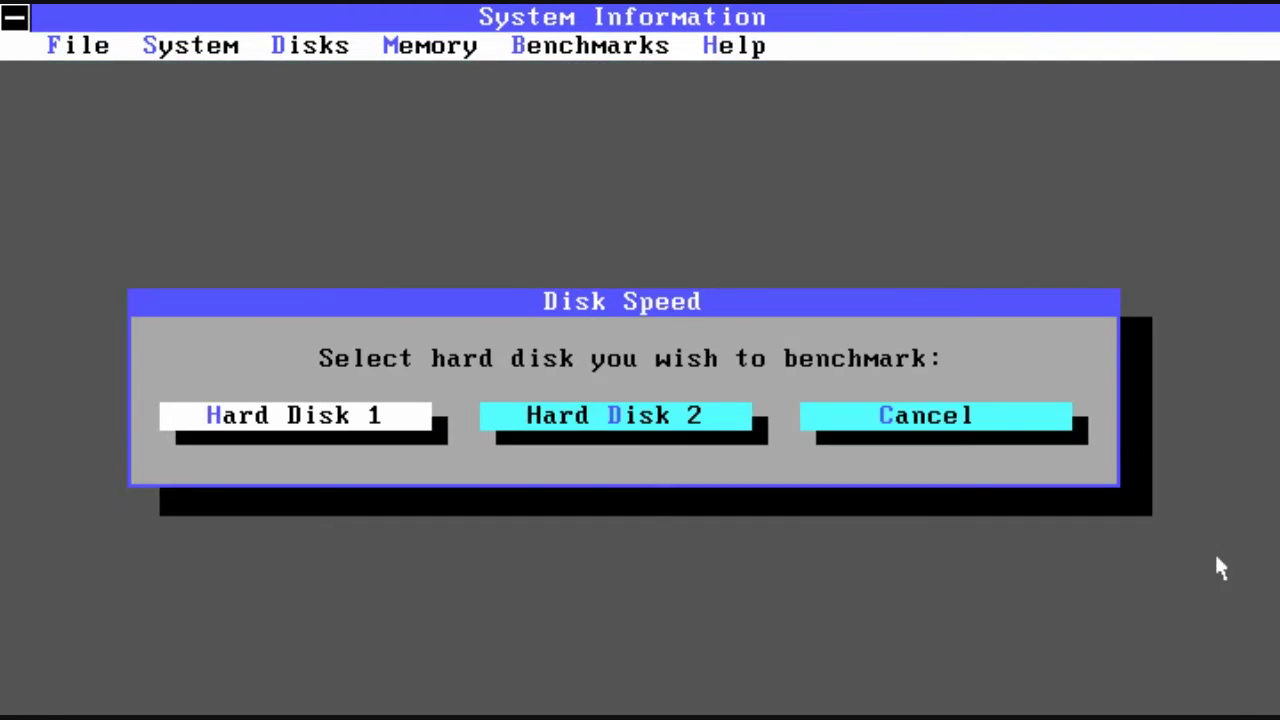
left_click(264, 420)
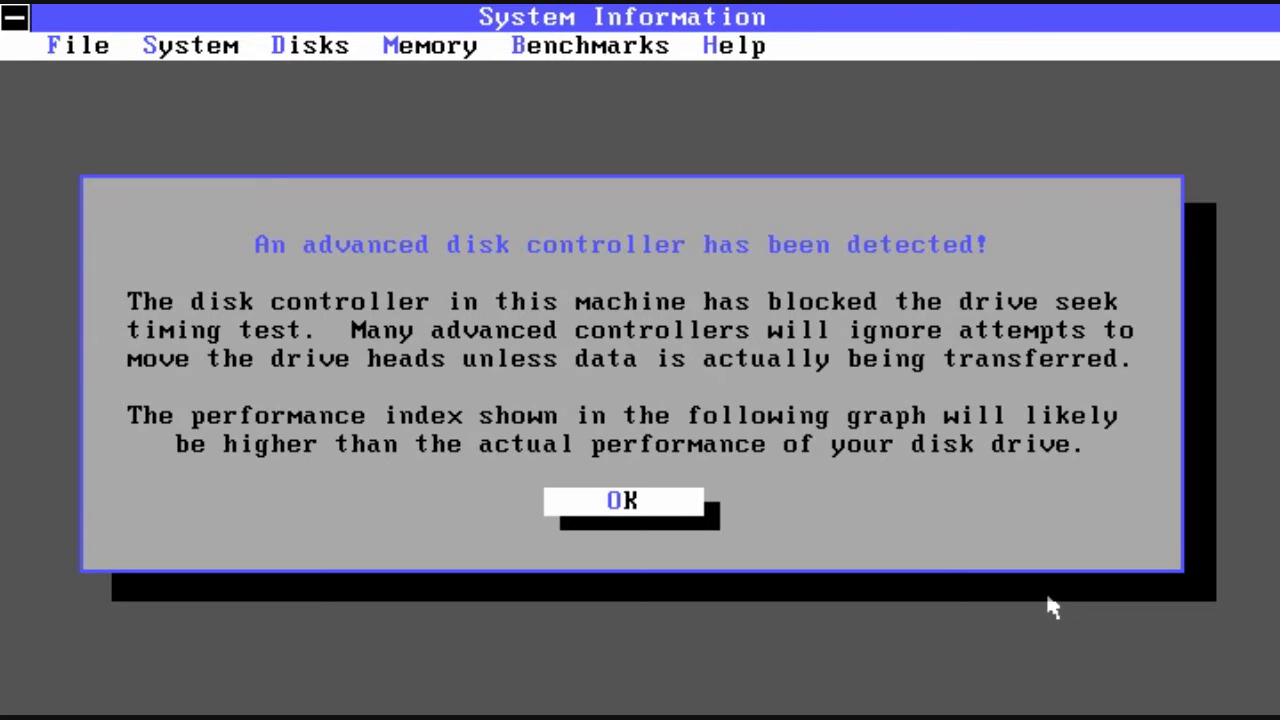
left_click(698, 514)
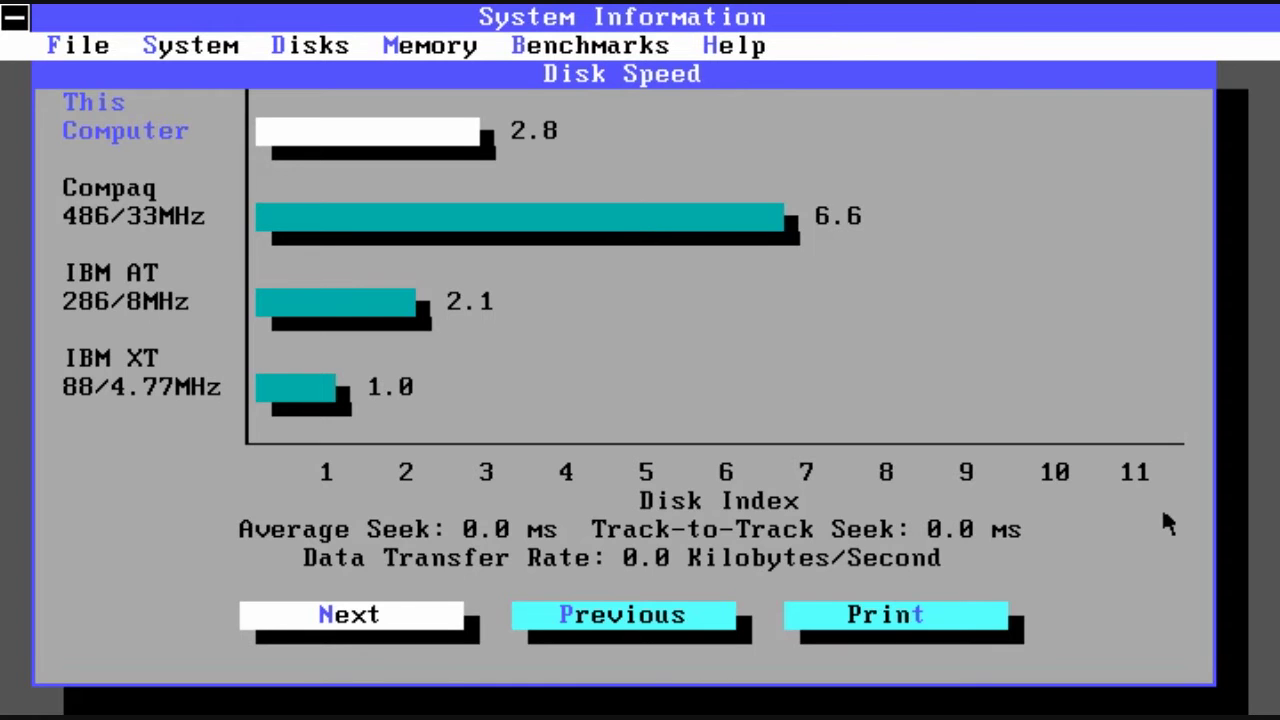
Step: Step through the performance index, CONFIG.SYS, AUTOEXEC.BAT and summary reports, then exit System Information
key("Return")
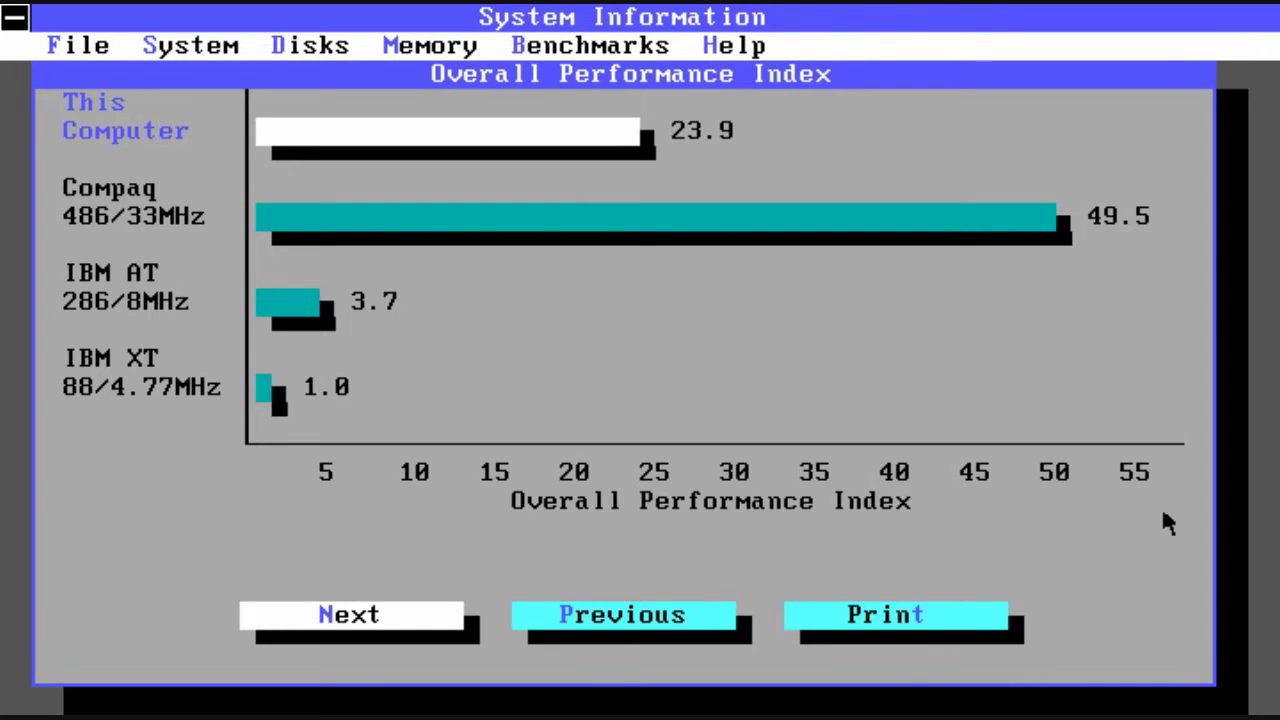
key("Return")
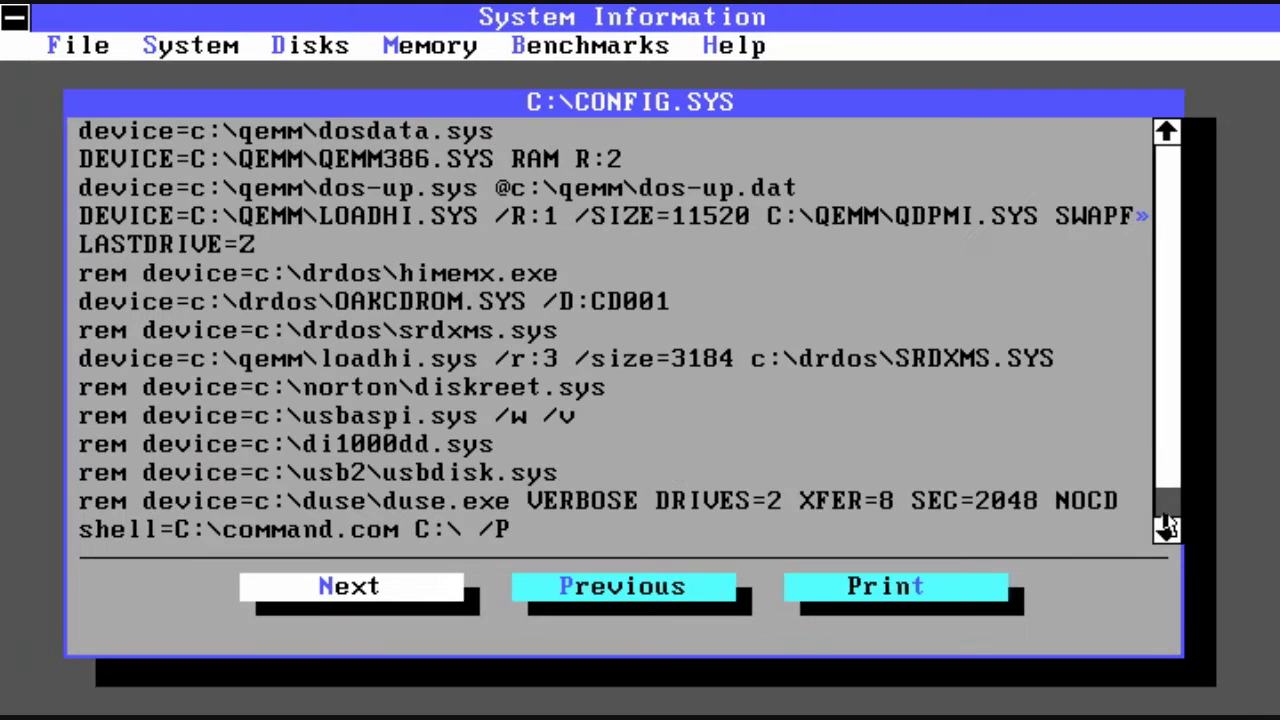
key("Return")
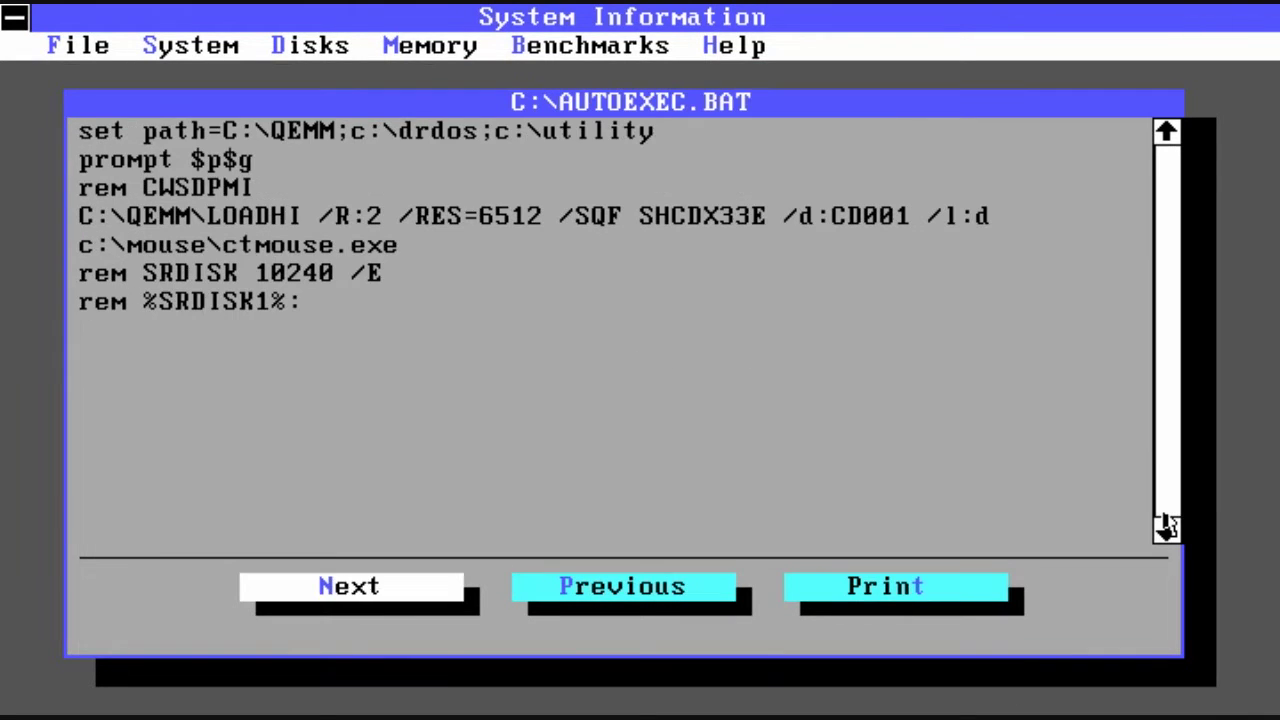
key("Return")
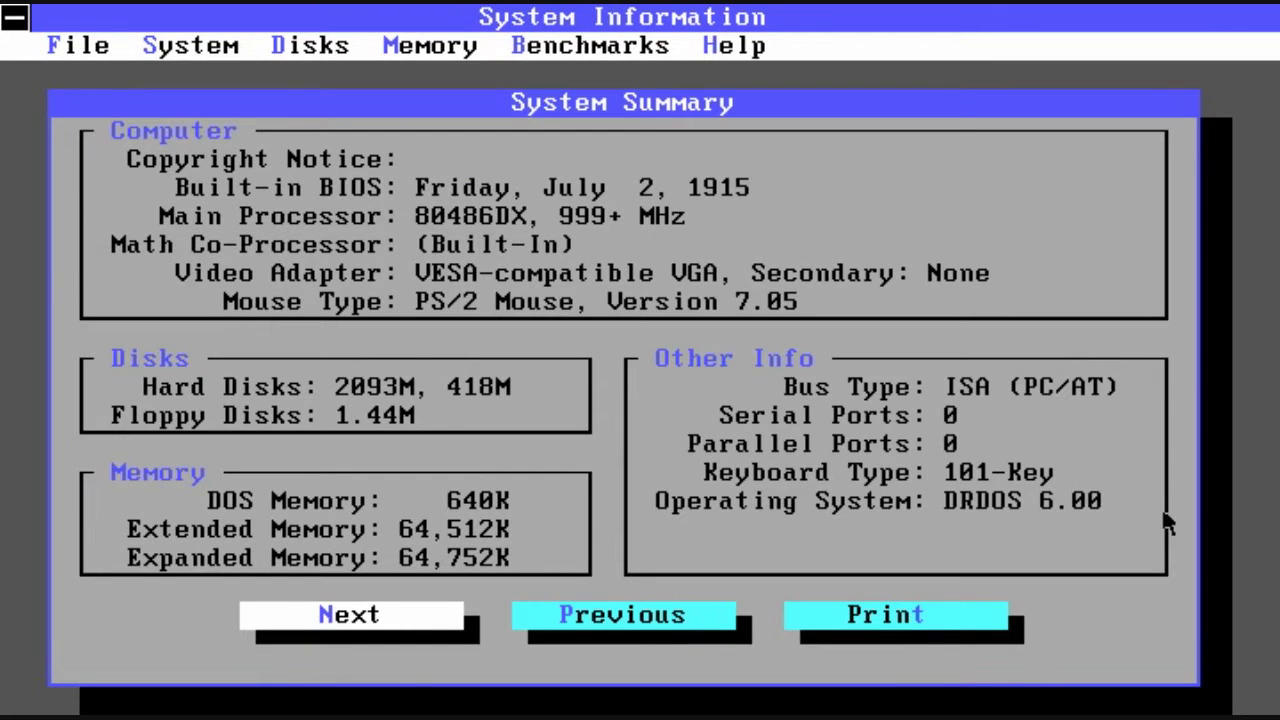
key("Escape")
Step: Show Text Search help with ts /?, then search the whole disk for 'tetris' using ts tetris /d
type("ts /?")
key("Return")
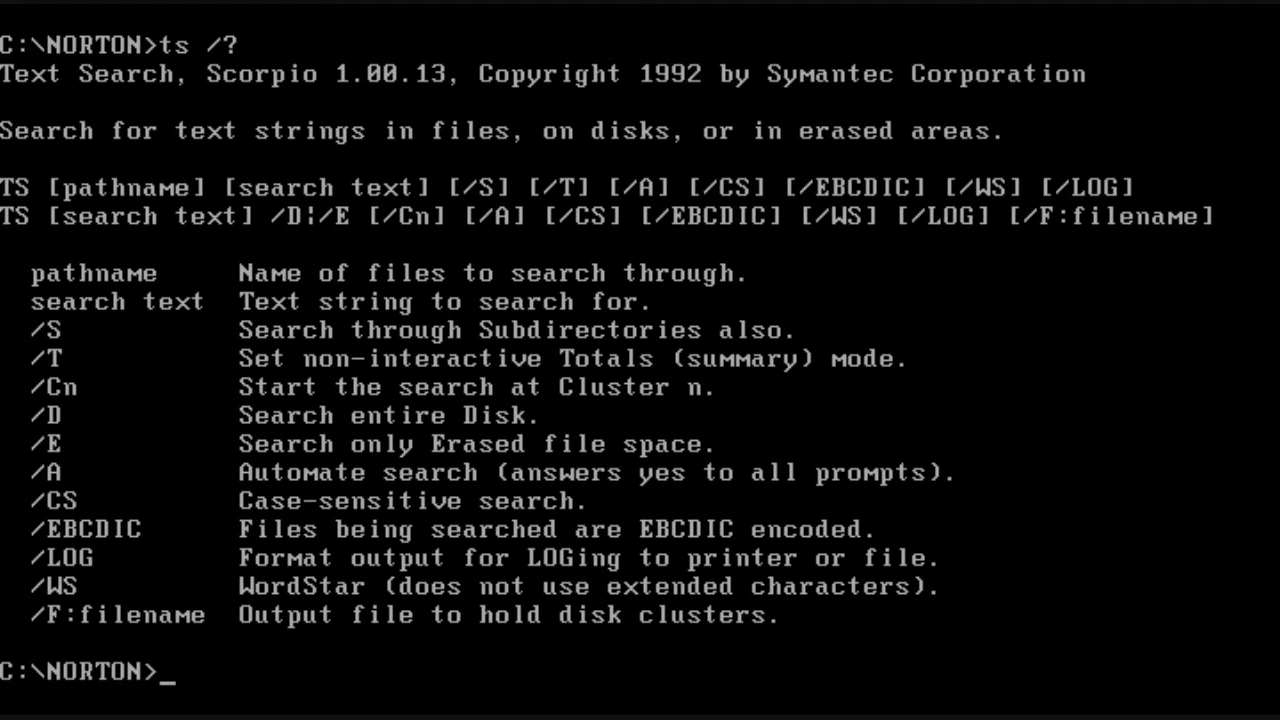
type("ts tetris")
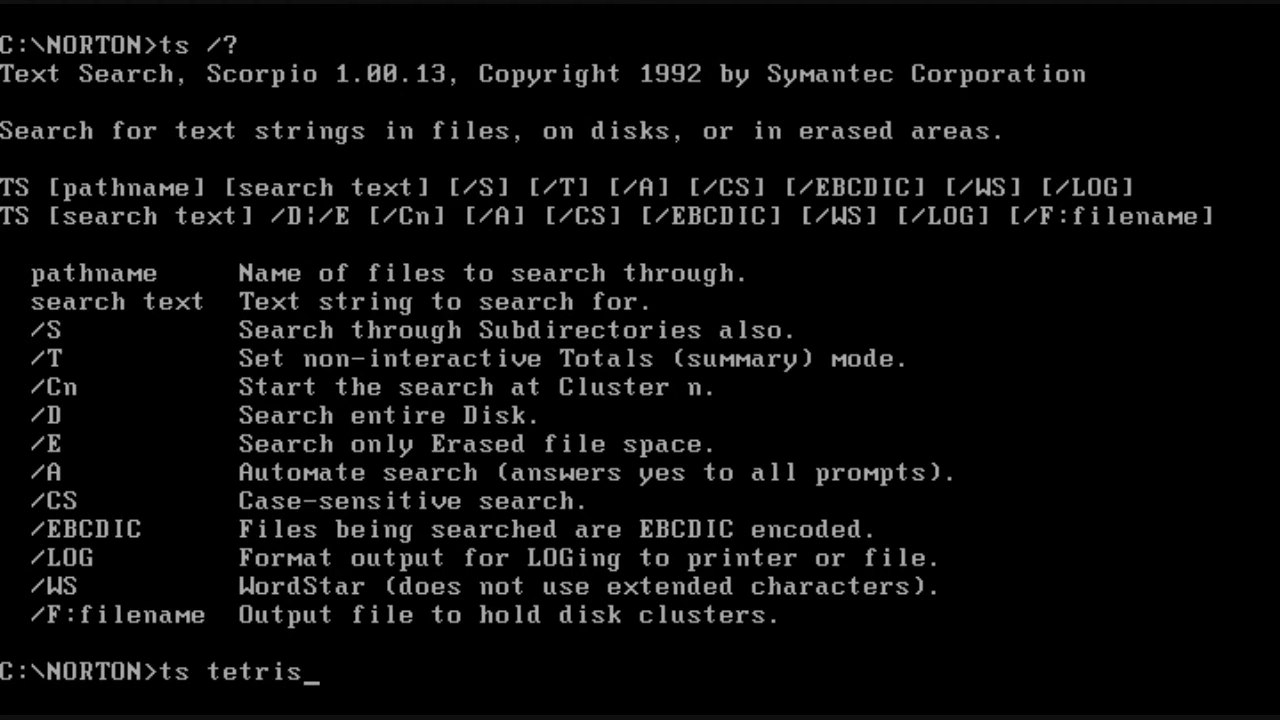
type(" /d")
key("Return")
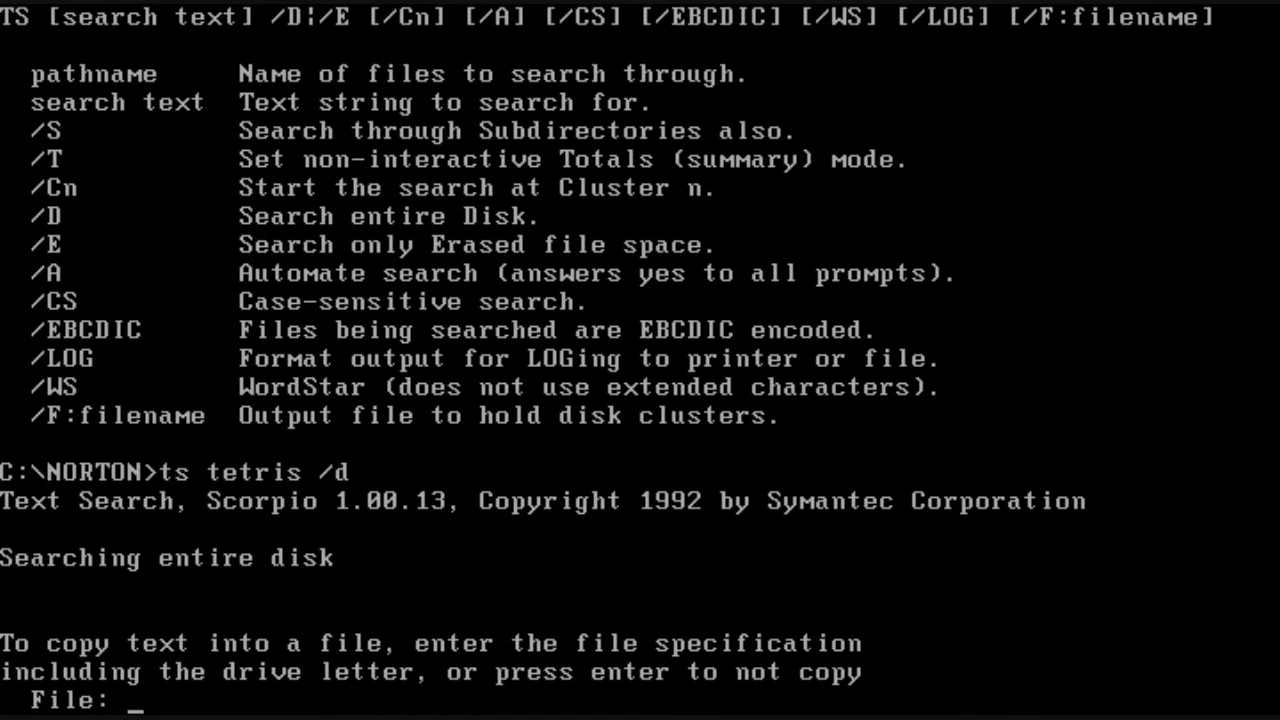
key("Return")
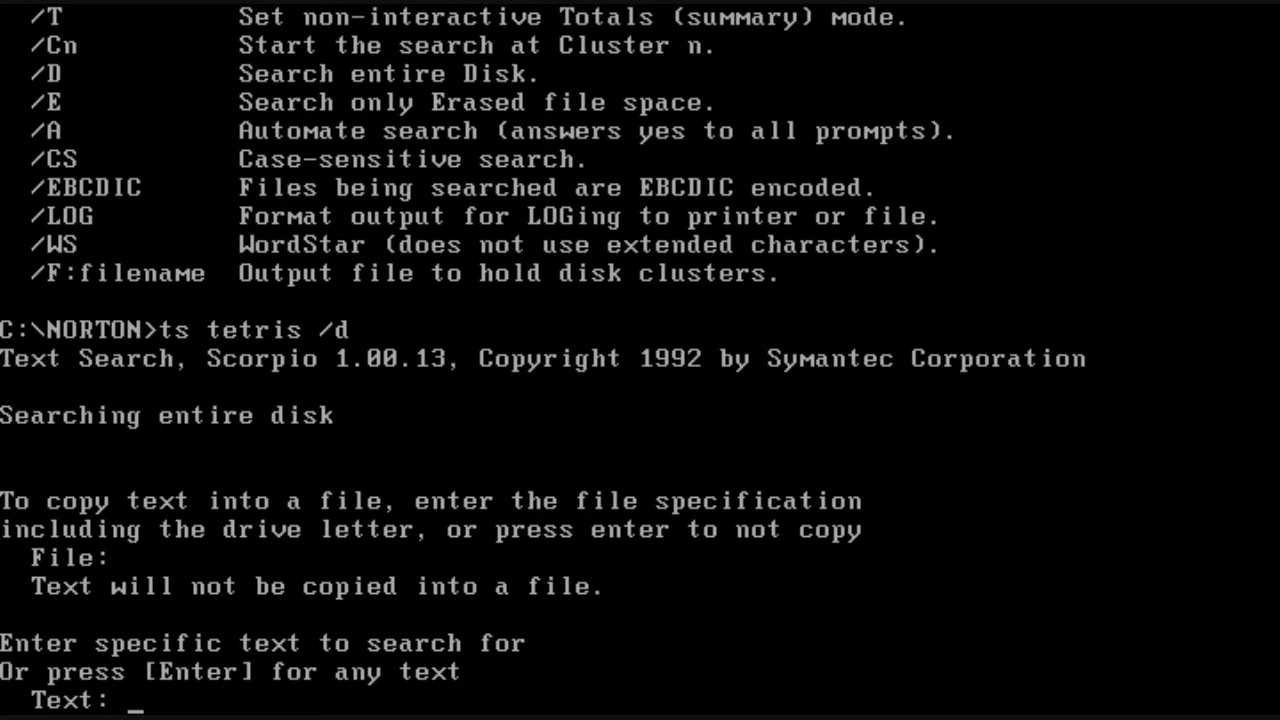
type("tetris")
key("Return")
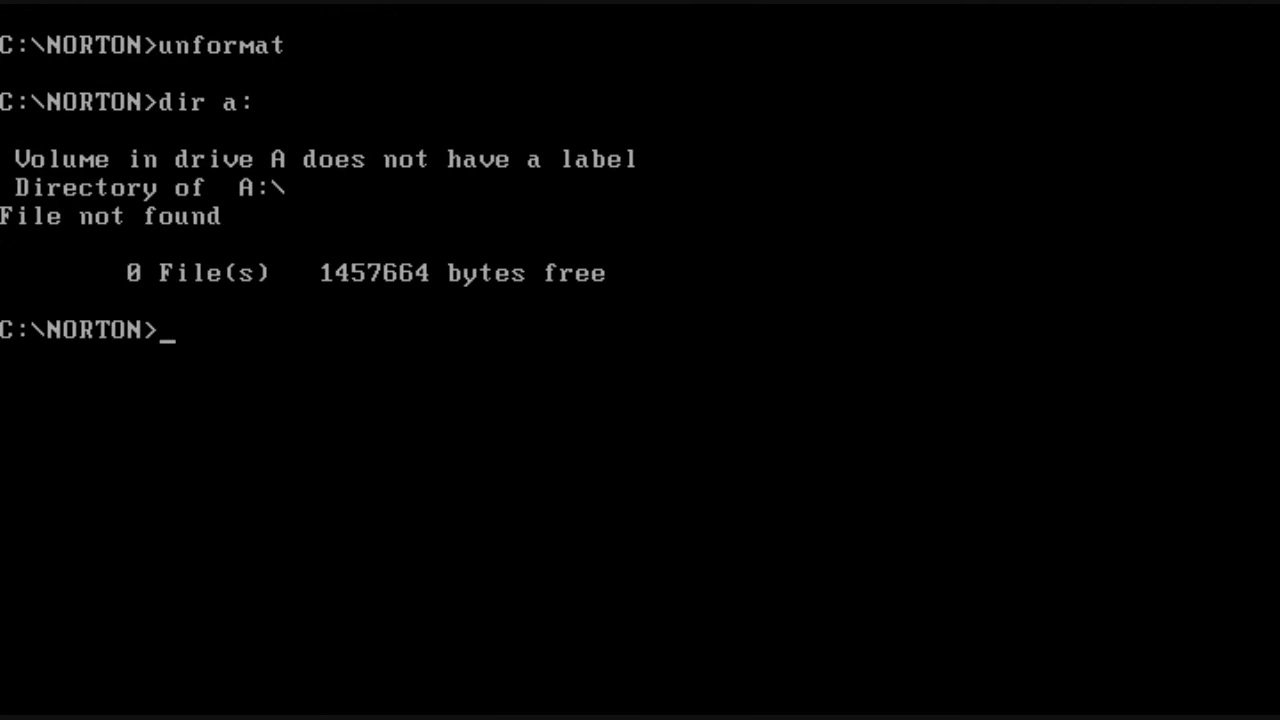
Step: Run UnFormat on drive A, indicating no recovery info was saved, and confirm
type("unformat")
key("Return")
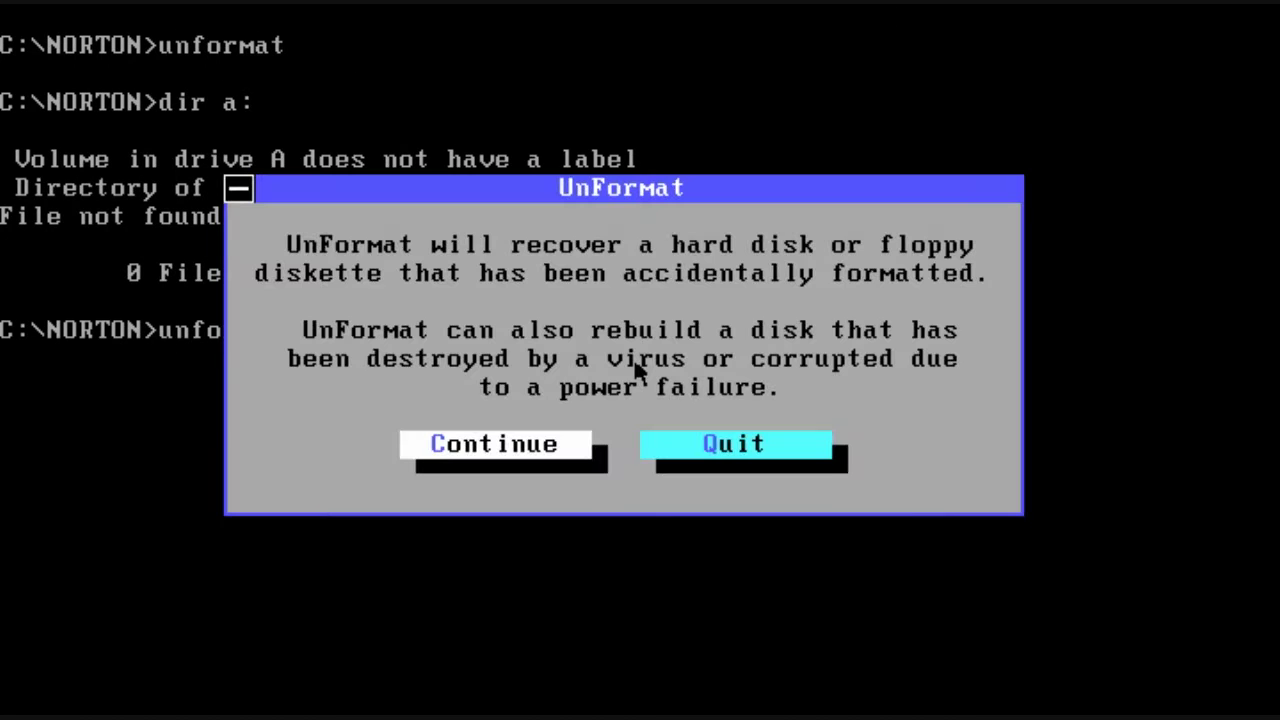
left_click(526, 452)
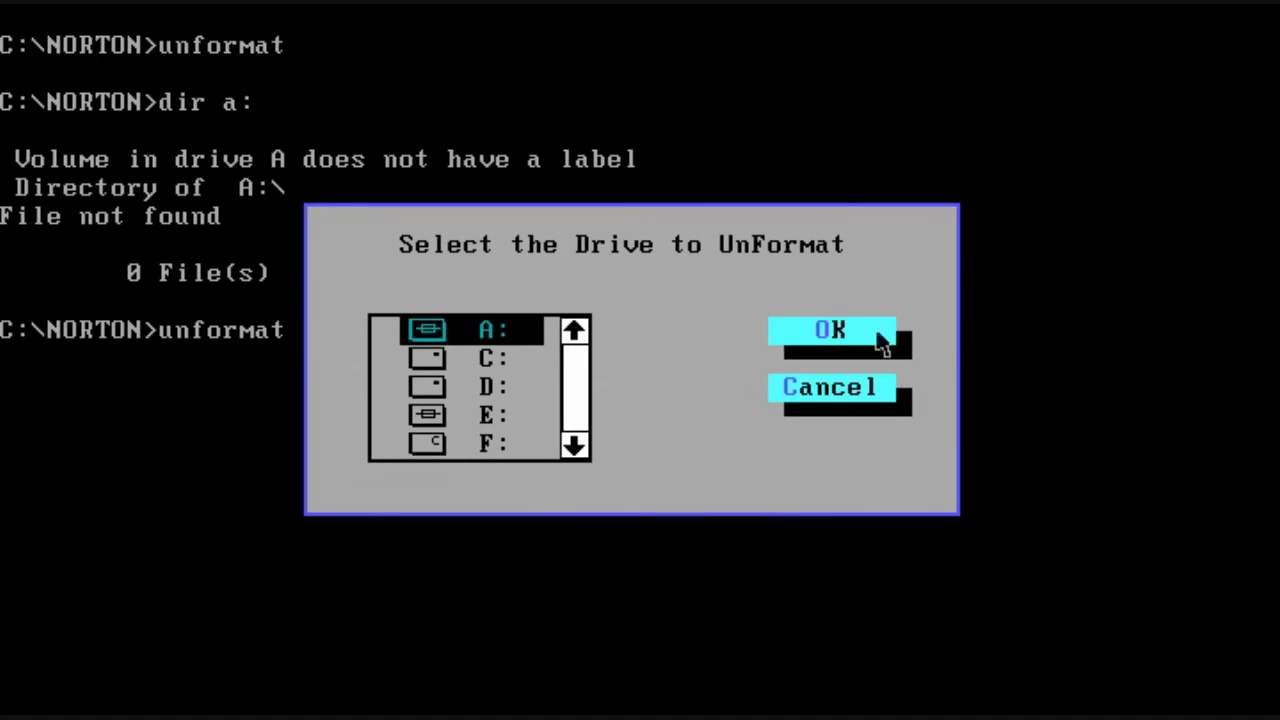
left_click(874, 328)
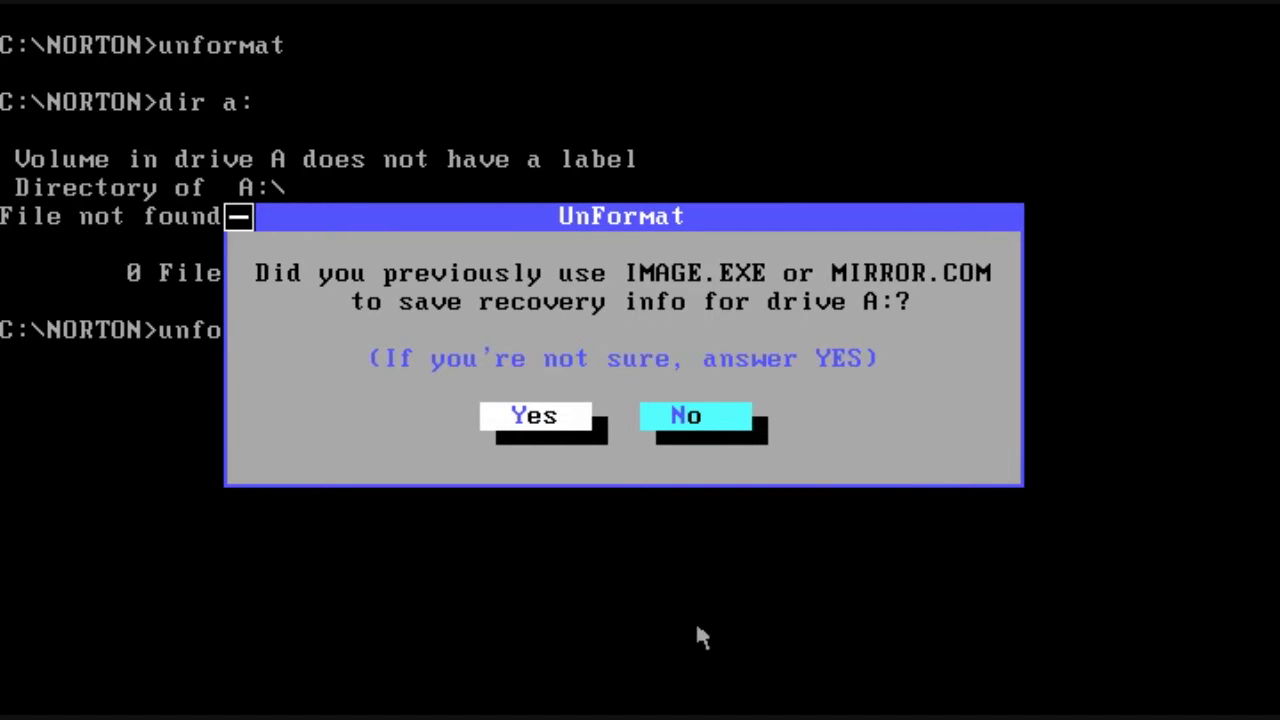
left_click(709, 424)
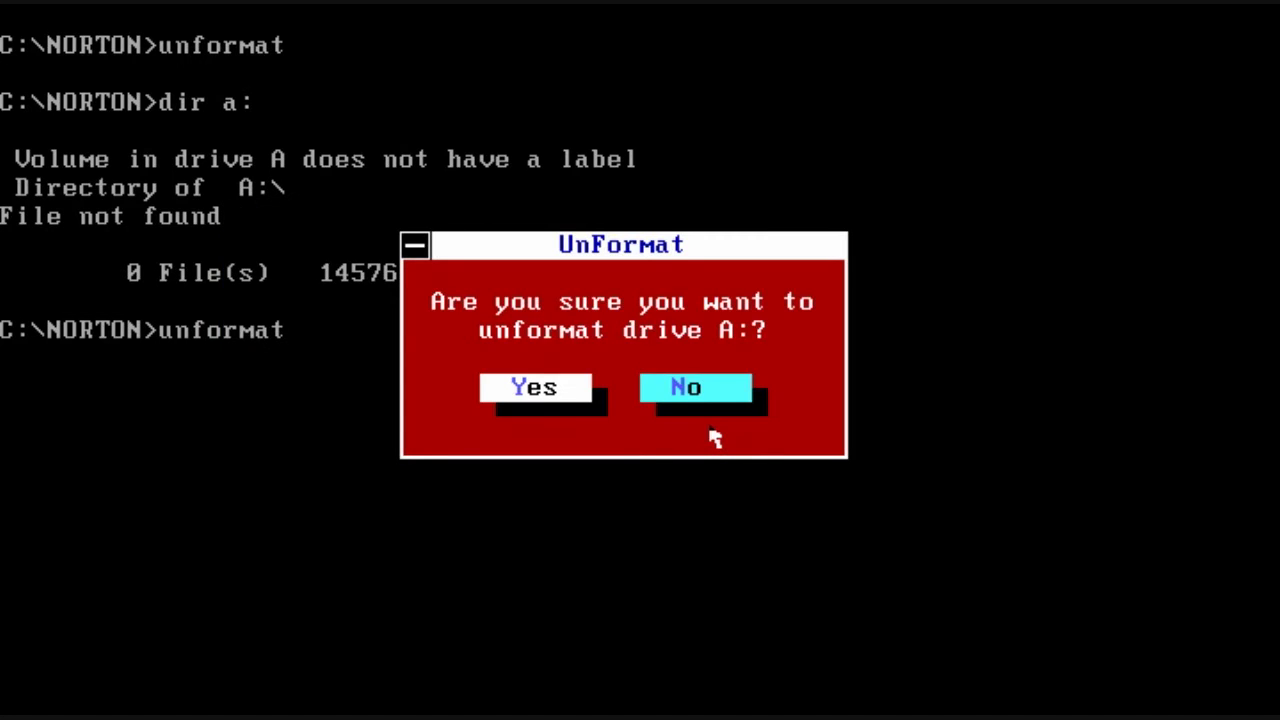
left_click(555, 395)
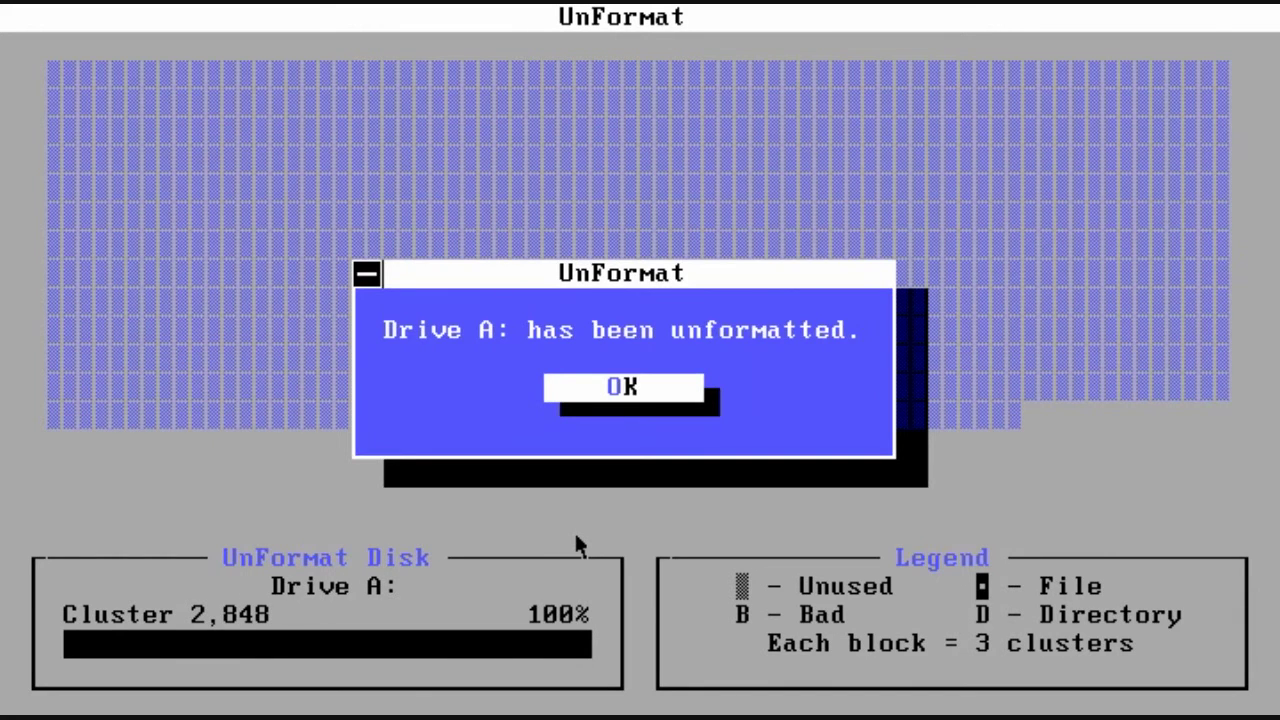
Step: Close UnFormat after it finishes and list drive A with dir a:
key("Return")
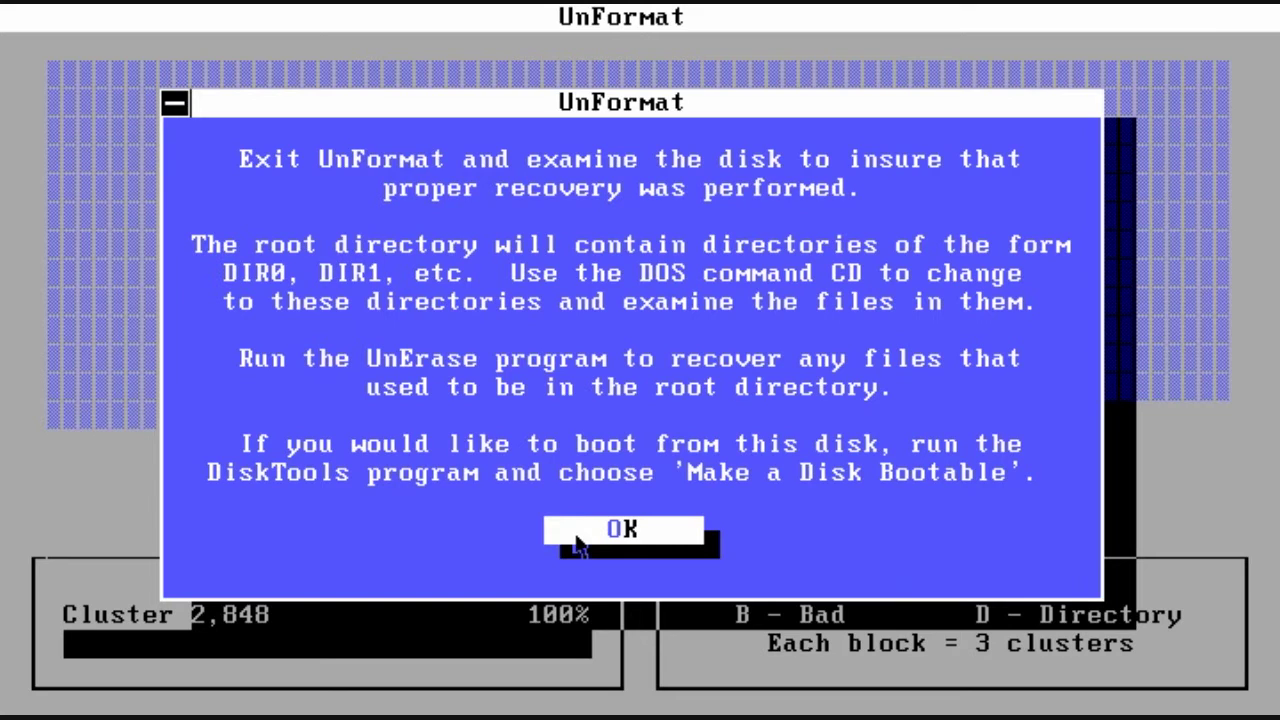
left_click(579, 546)
type("dir a:")
key("Return")
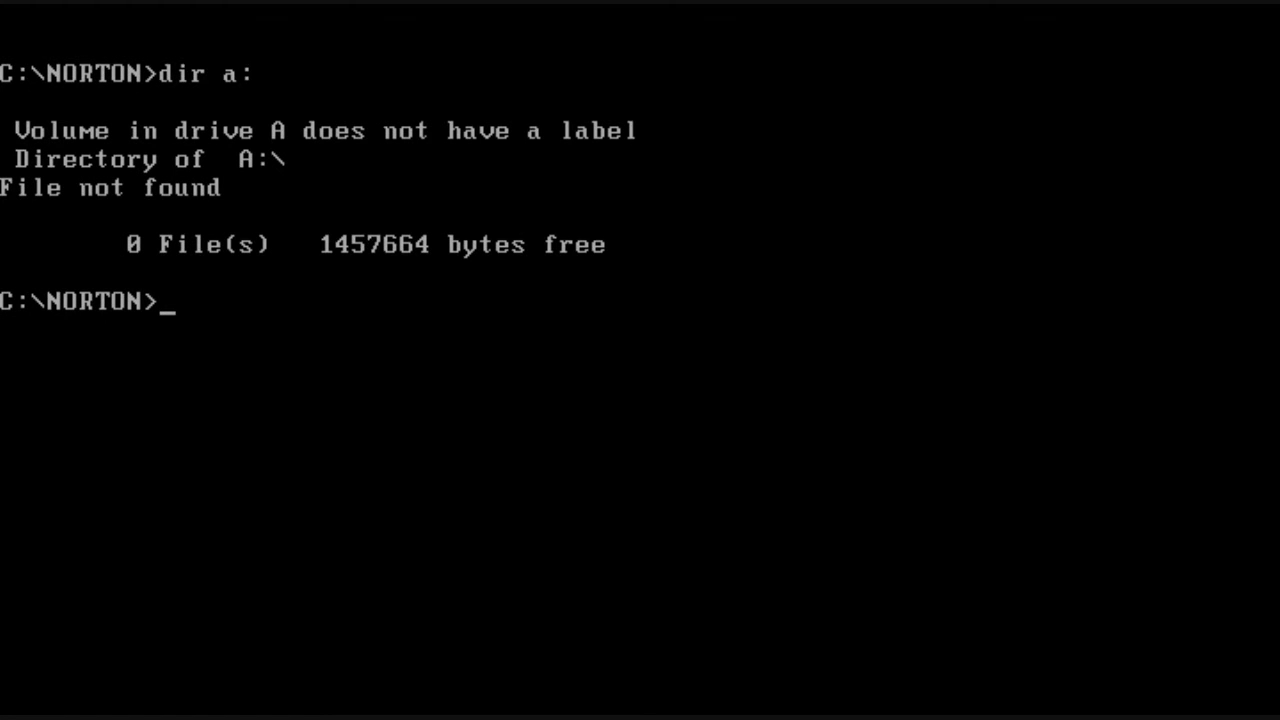
Step: Open UnErase on drive A and recover the first erased file as FASTOPEN.EXE
type("unerase a")
key("Return")
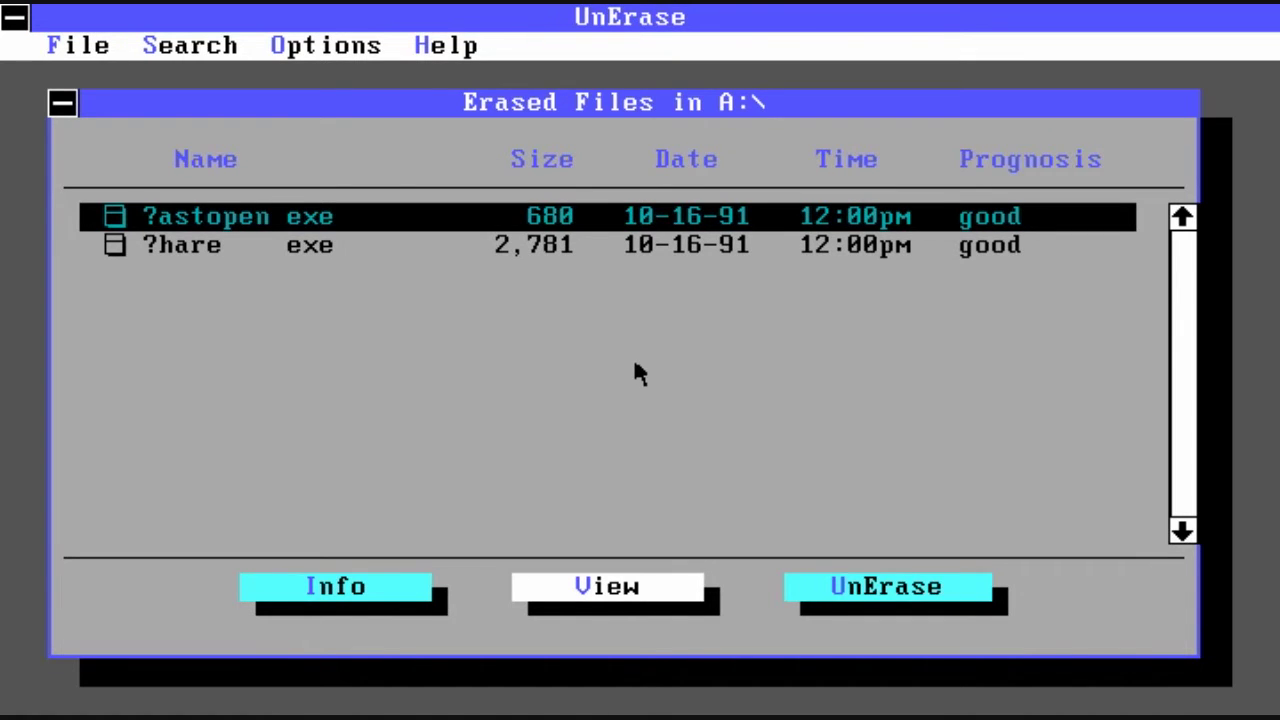
key("Tab")
key("Return")
type("f")
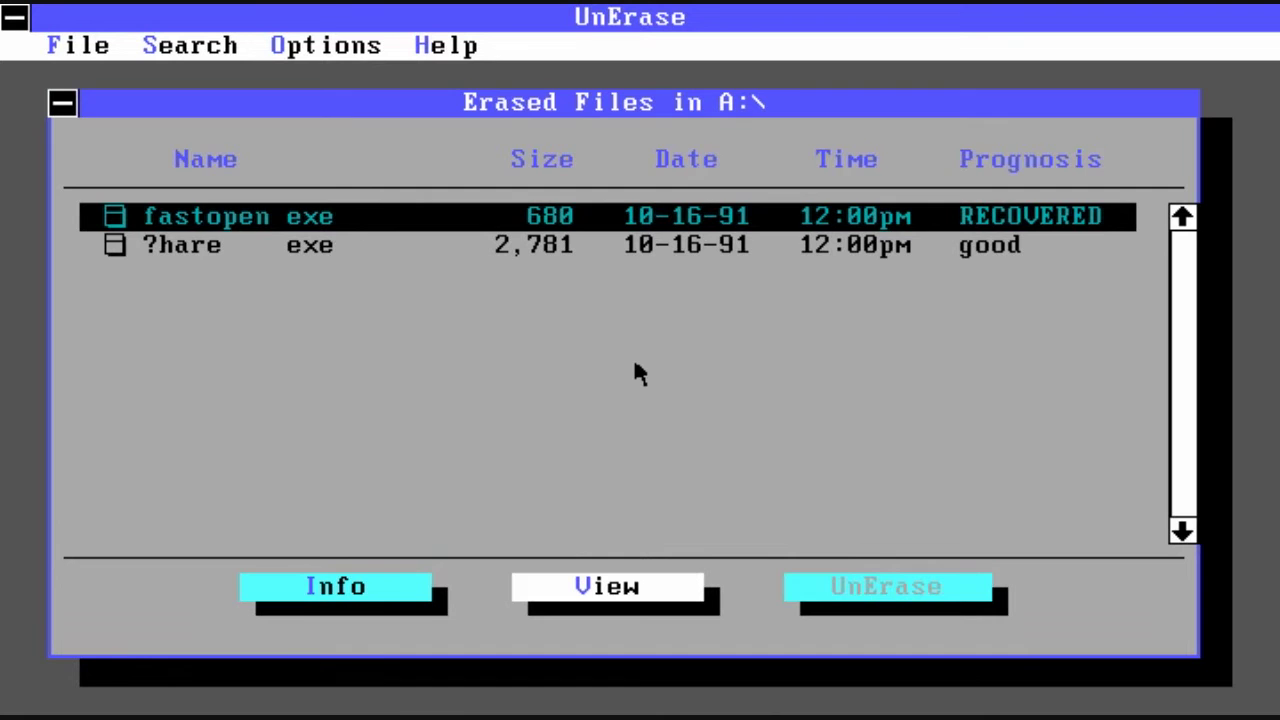
Step: Recover the second erased file ?hare as SHARE.EXE
key("Tab")
key("Down")
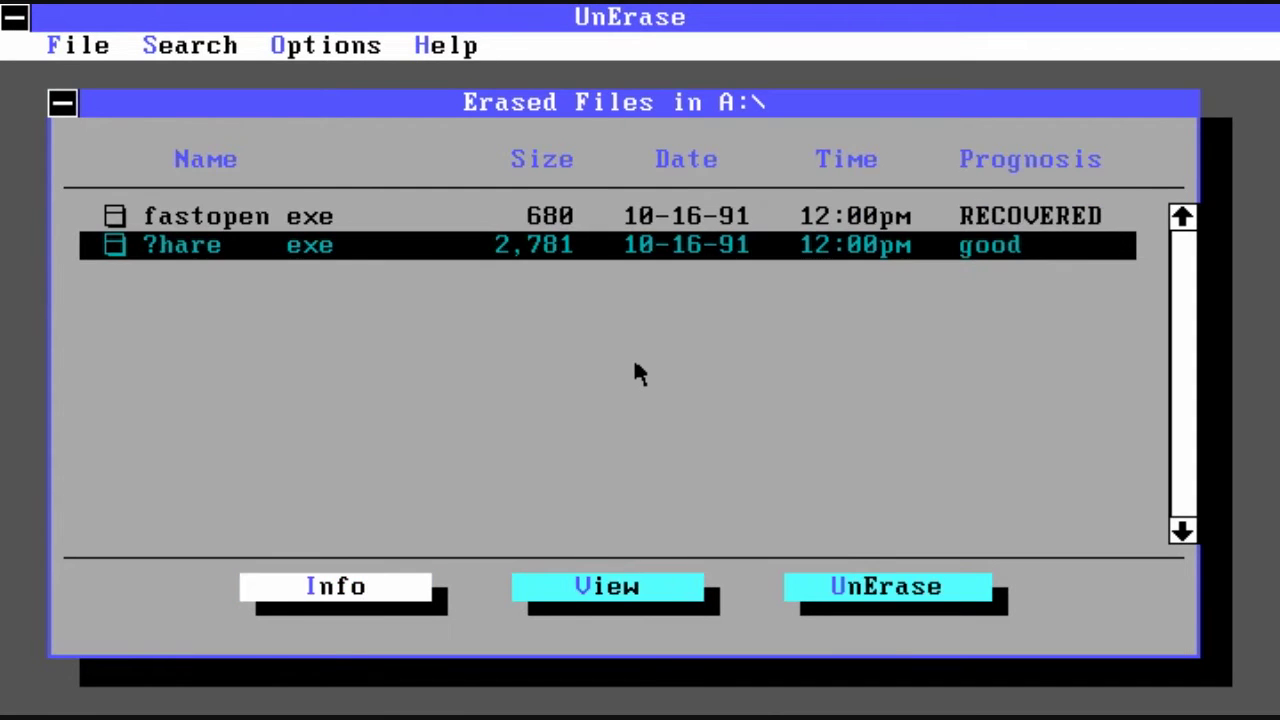
key("Return")
type("s")
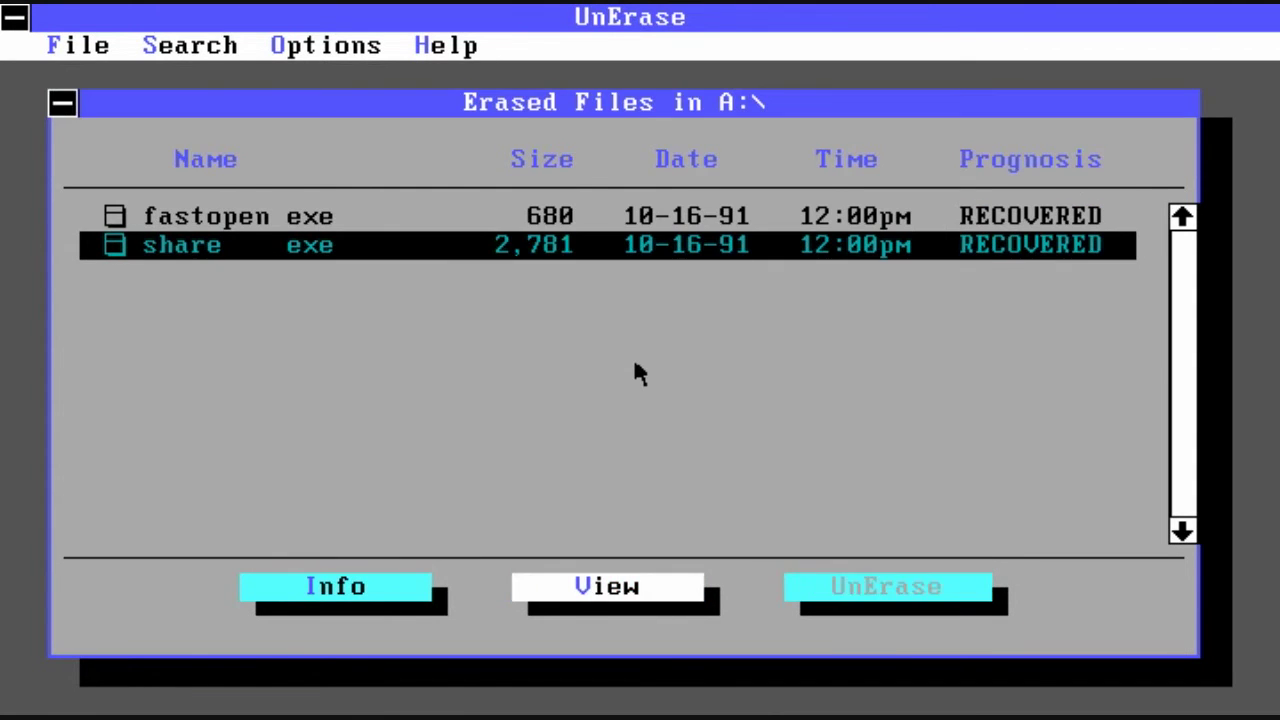
Step: Exit UnErase and list drive A with dir a: to confirm the recovered files
key("alt+f")
key("Up")
key("Return")
type("dir a:")
key("Return")
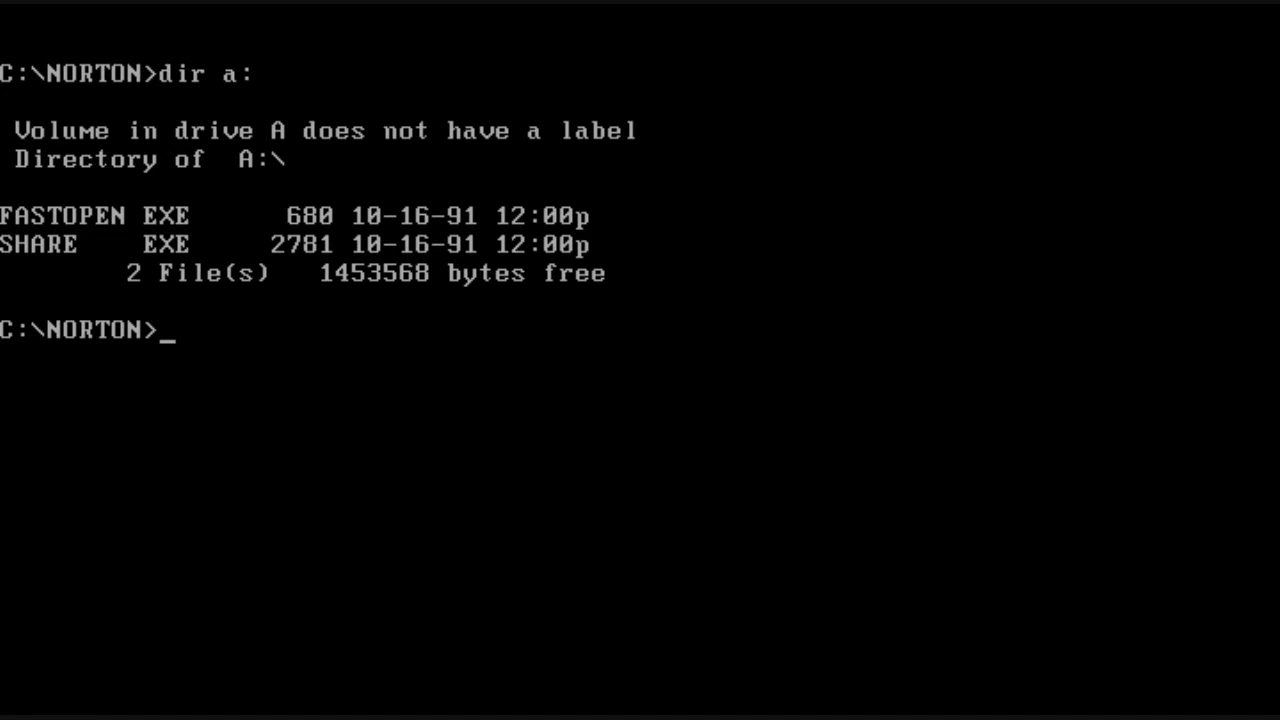
Step: Clear the screen and start WipeInfo
type("cls")
key("Return")
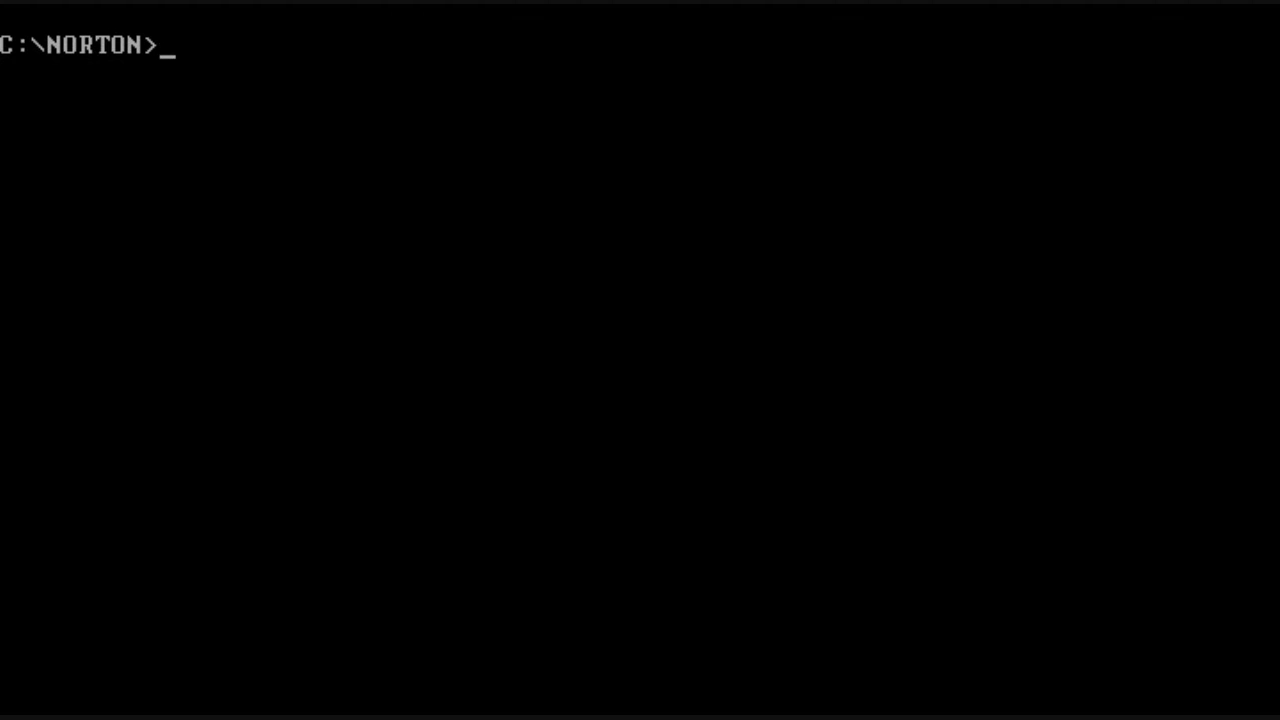
type("wipeinfo")
key("Return")
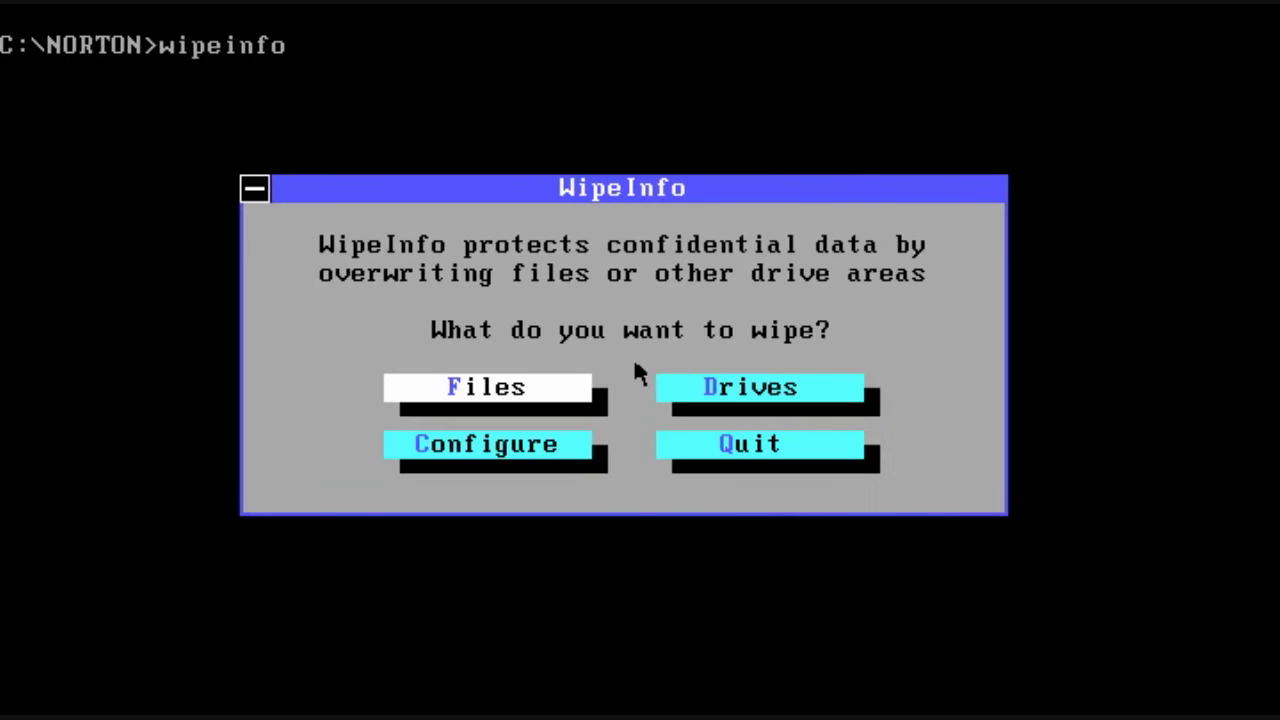
Step: Wipe only the unused space on floppy drive A: and acknowledge completion
key("Tab")
left_click(710, 392)
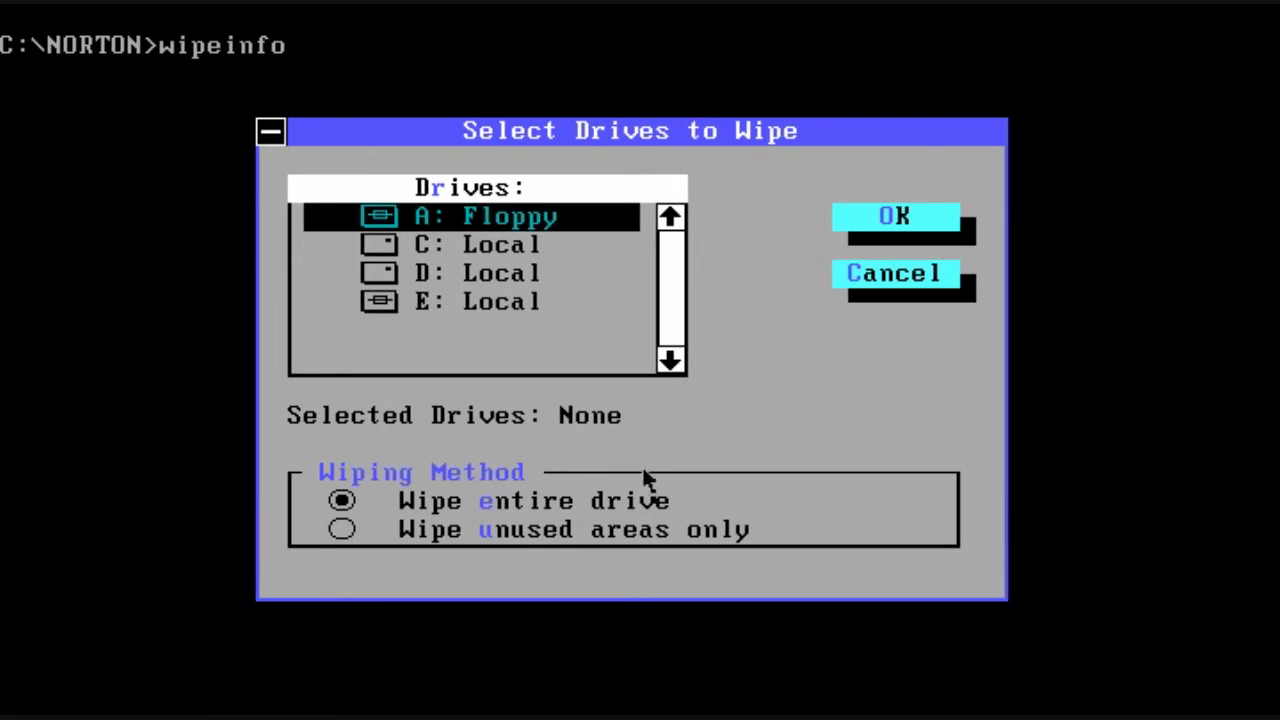
left_click(553, 530)
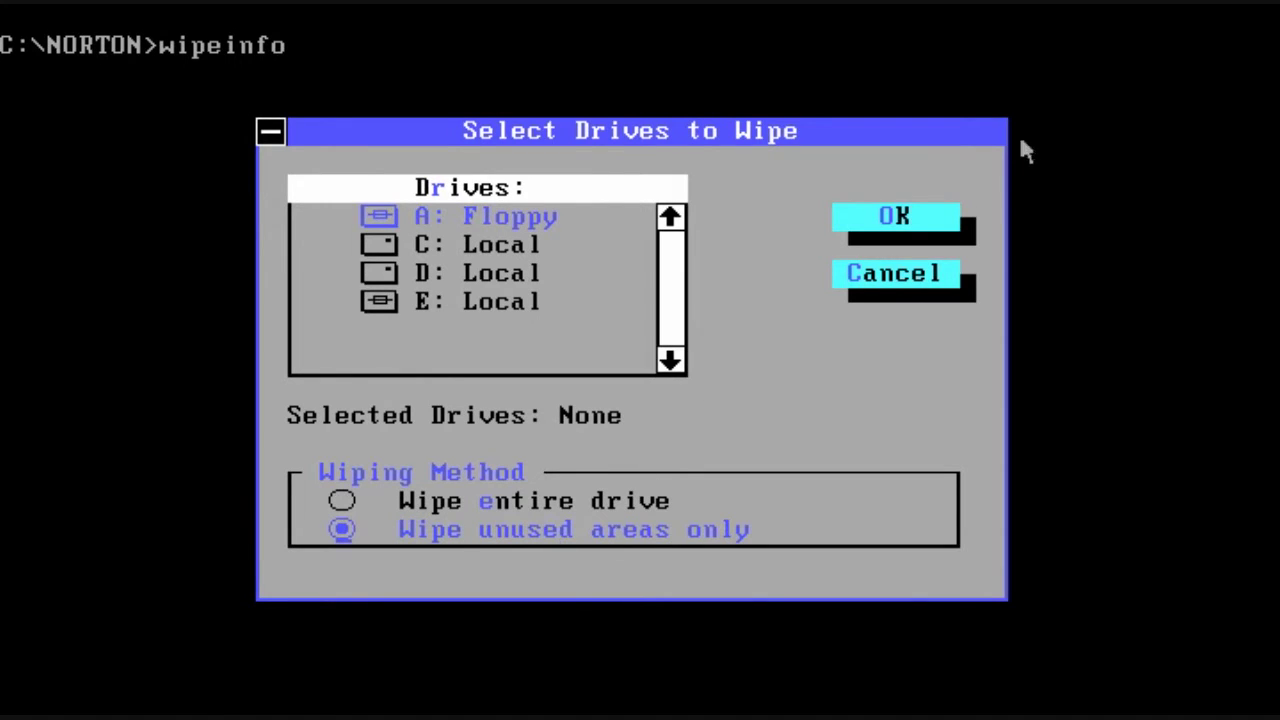
left_click(563, 222)
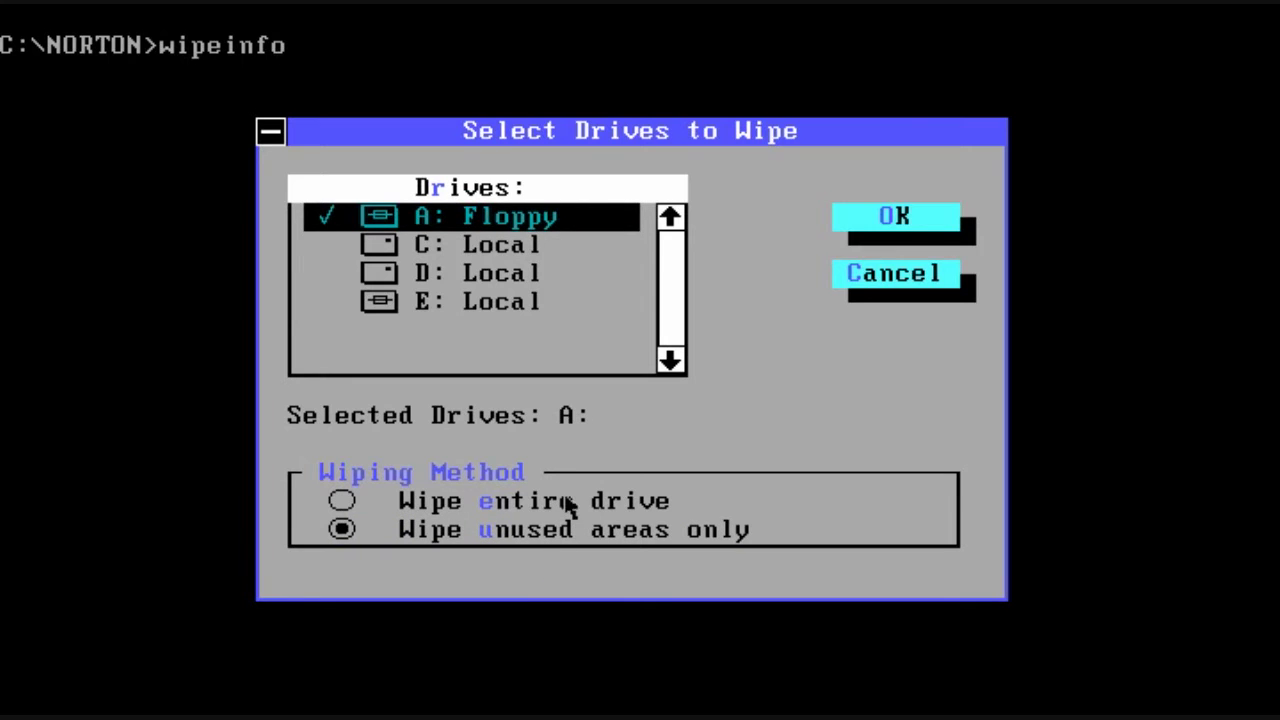
left_click(864, 216)
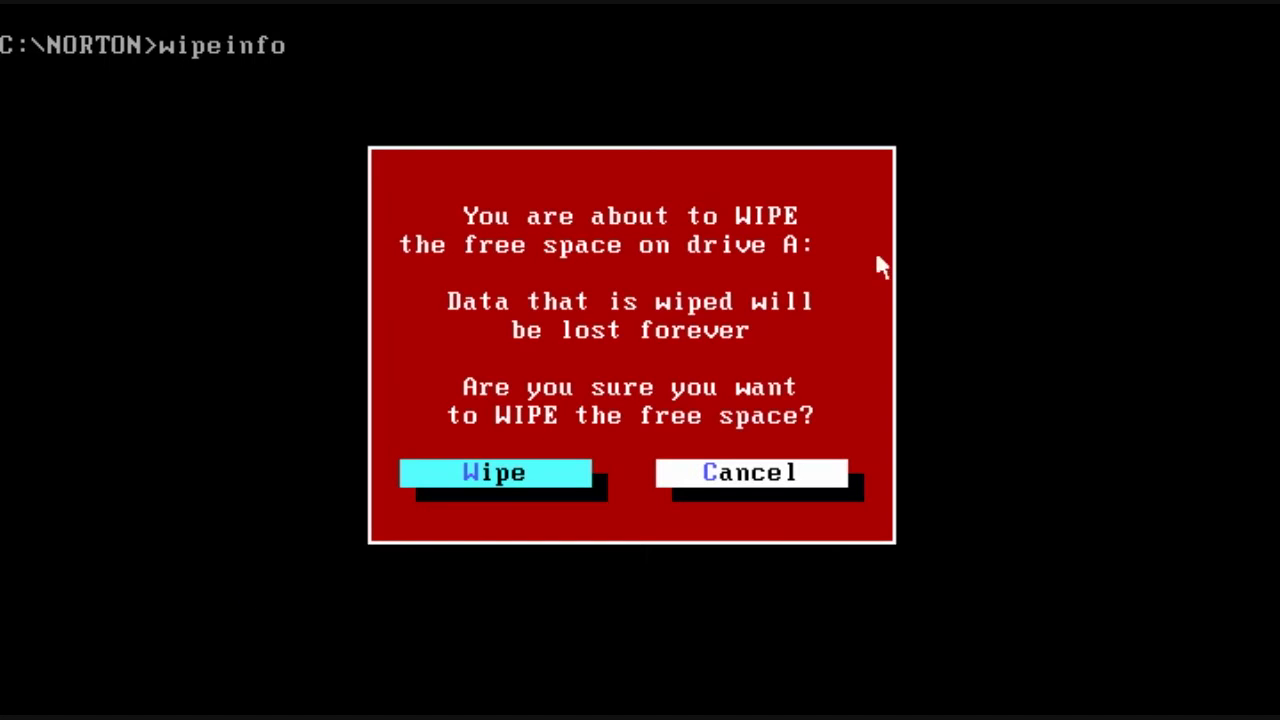
left_click(494, 474)
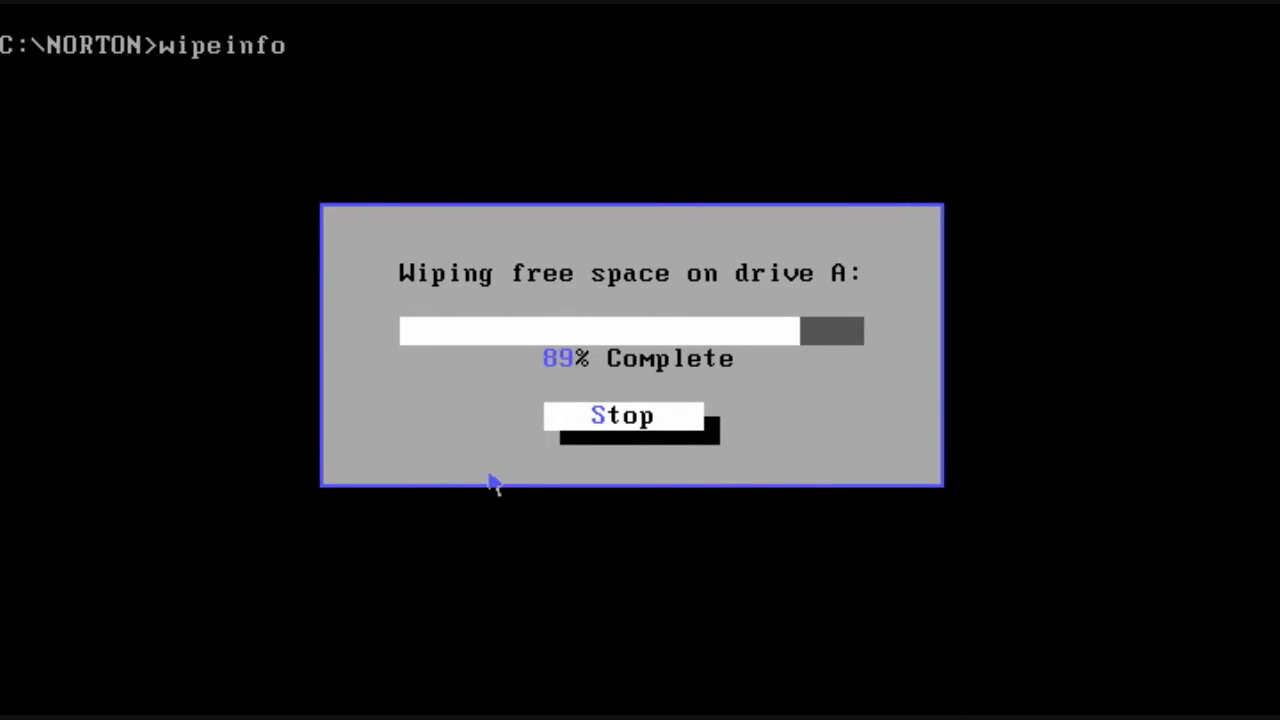
left_click(580, 390)
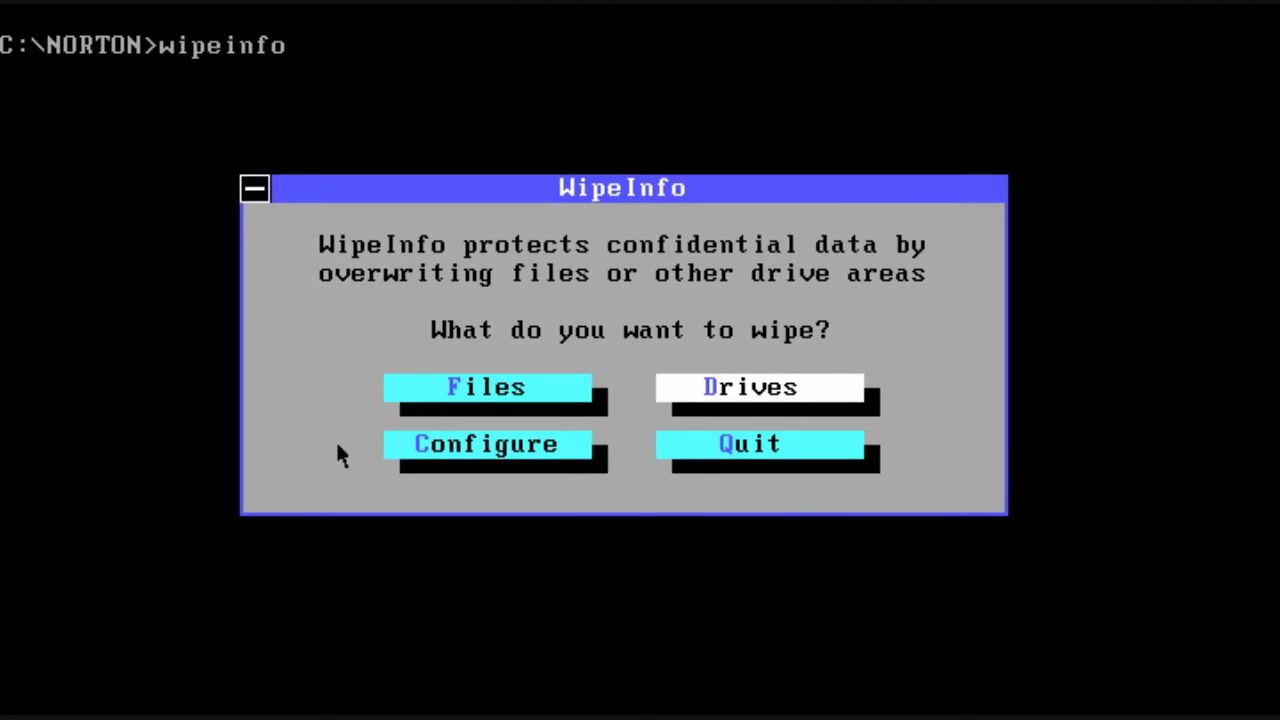
Step: Save Government Wipe as WipeInfo's method and bring up the Select Drives to Wipe list
left_click(410, 450)
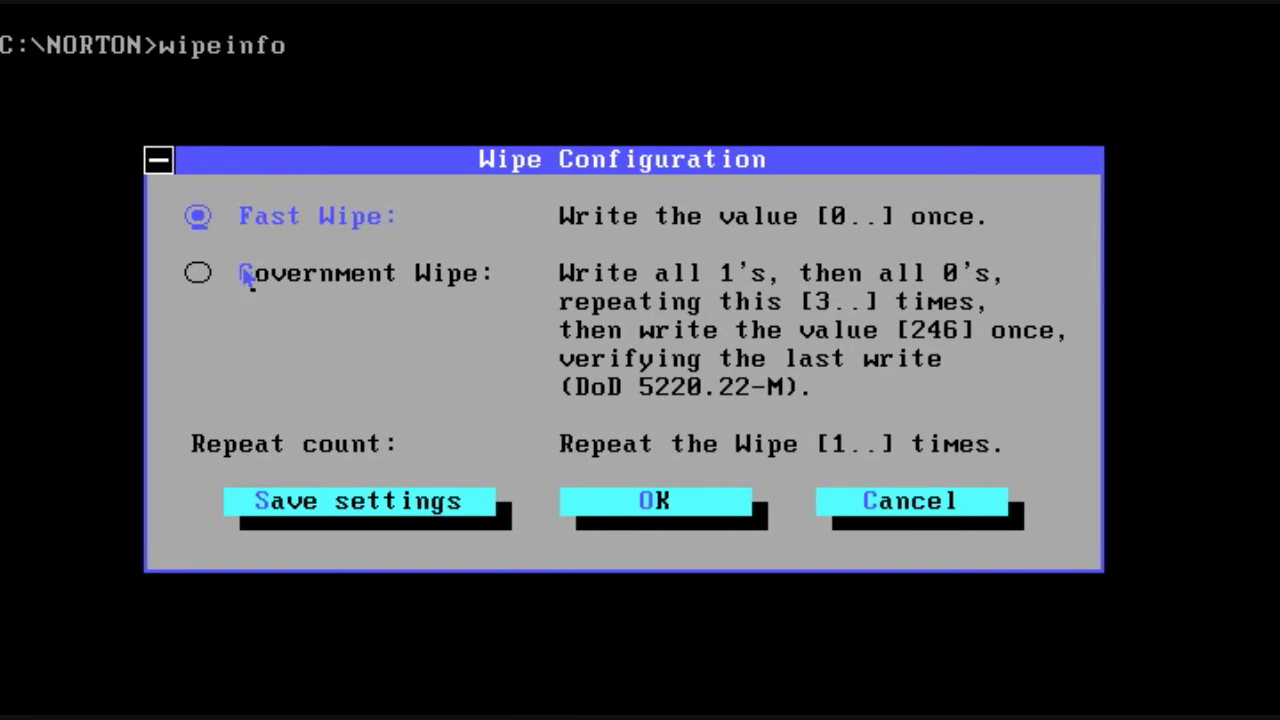
left_click(200, 274)
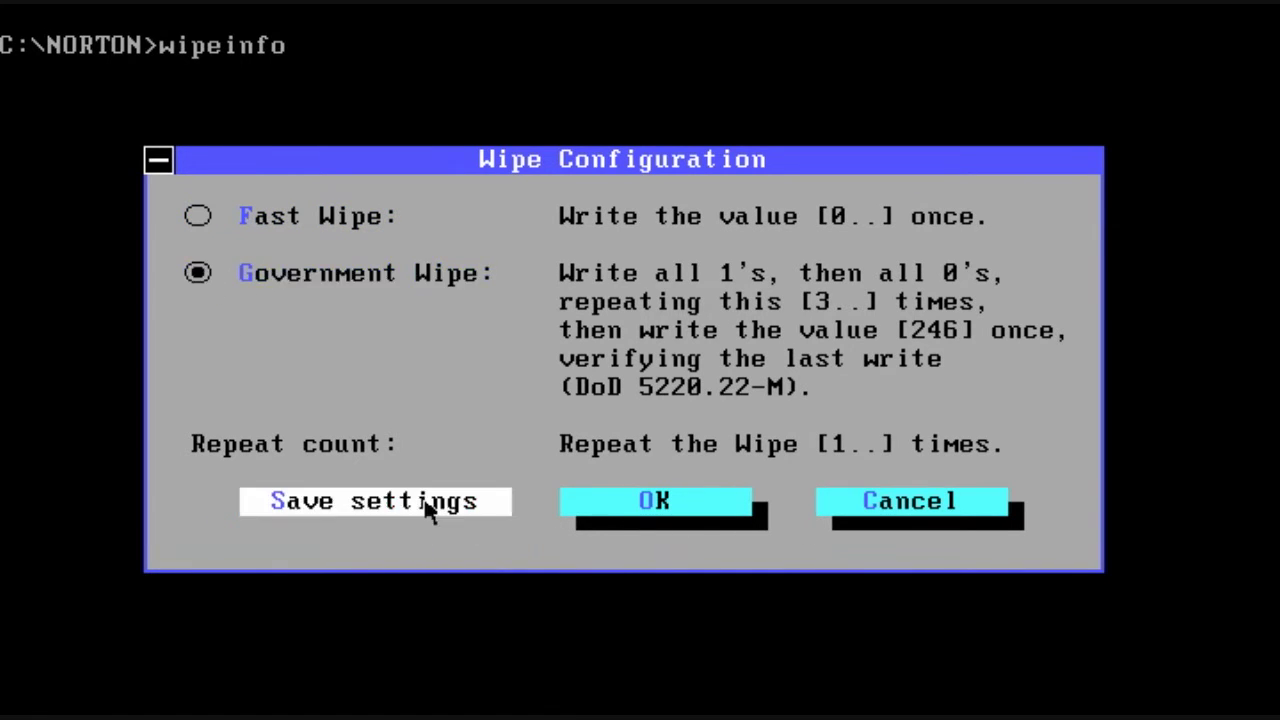
left_click(423, 505)
left_click(818, 400)
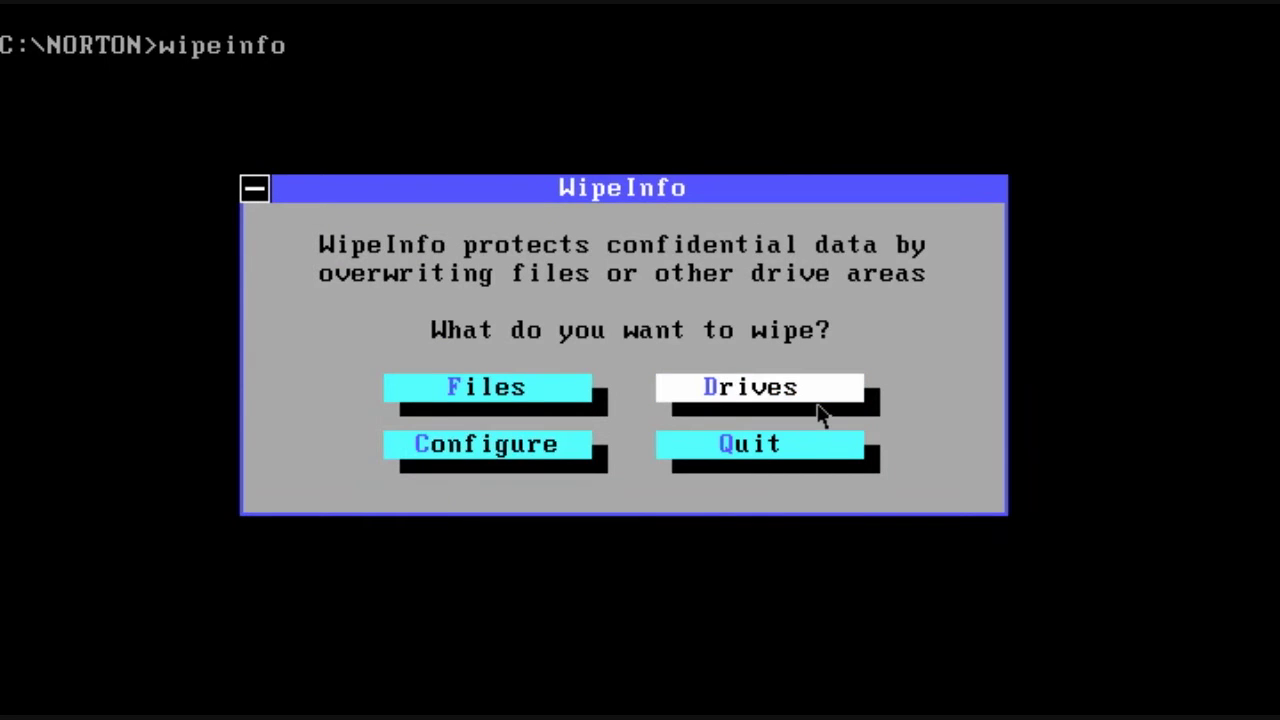
left_click(808, 380)
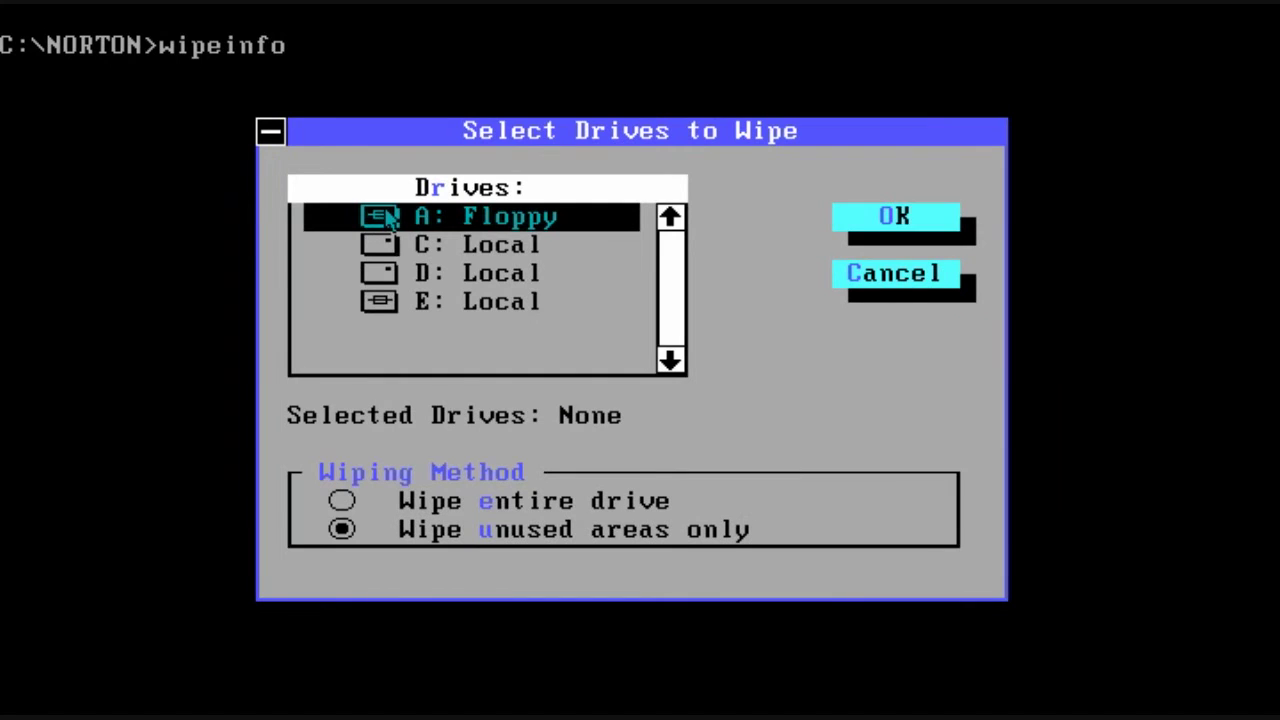
Step: Run a Government Wipe of drive A:'s free space and acknowledge the finished wipe
left_click(387, 218)
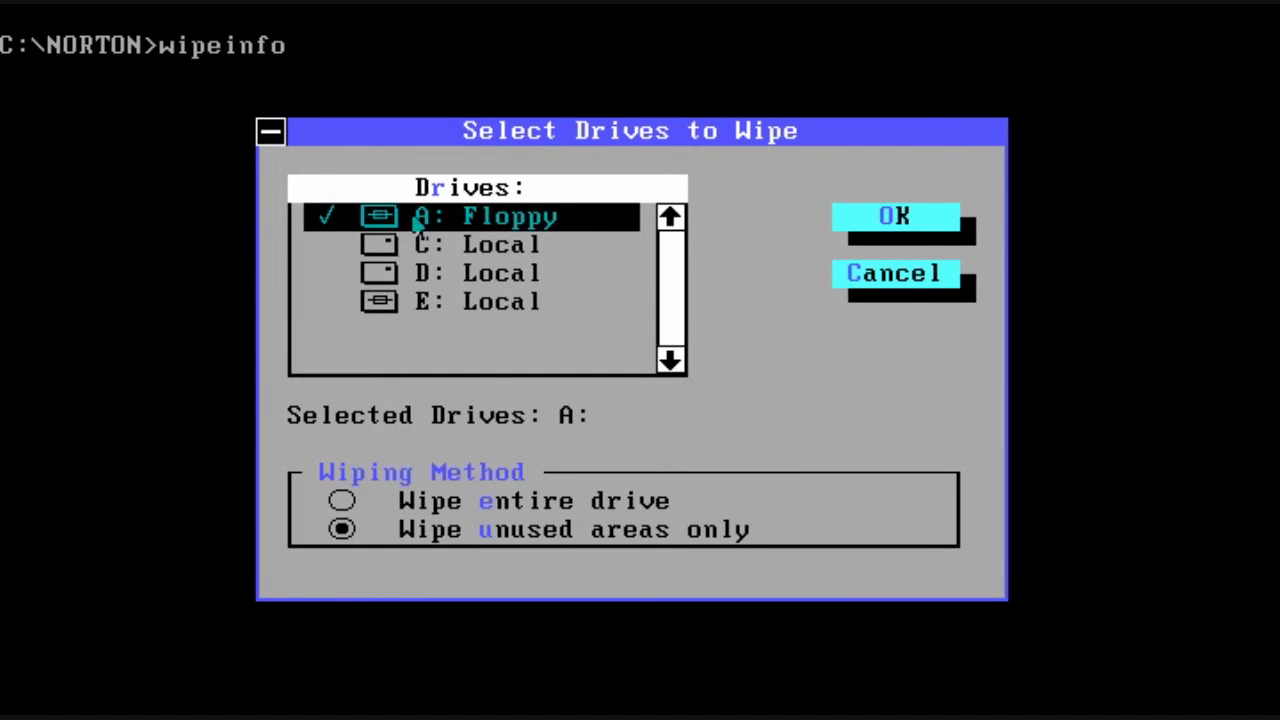
left_click(875, 232)
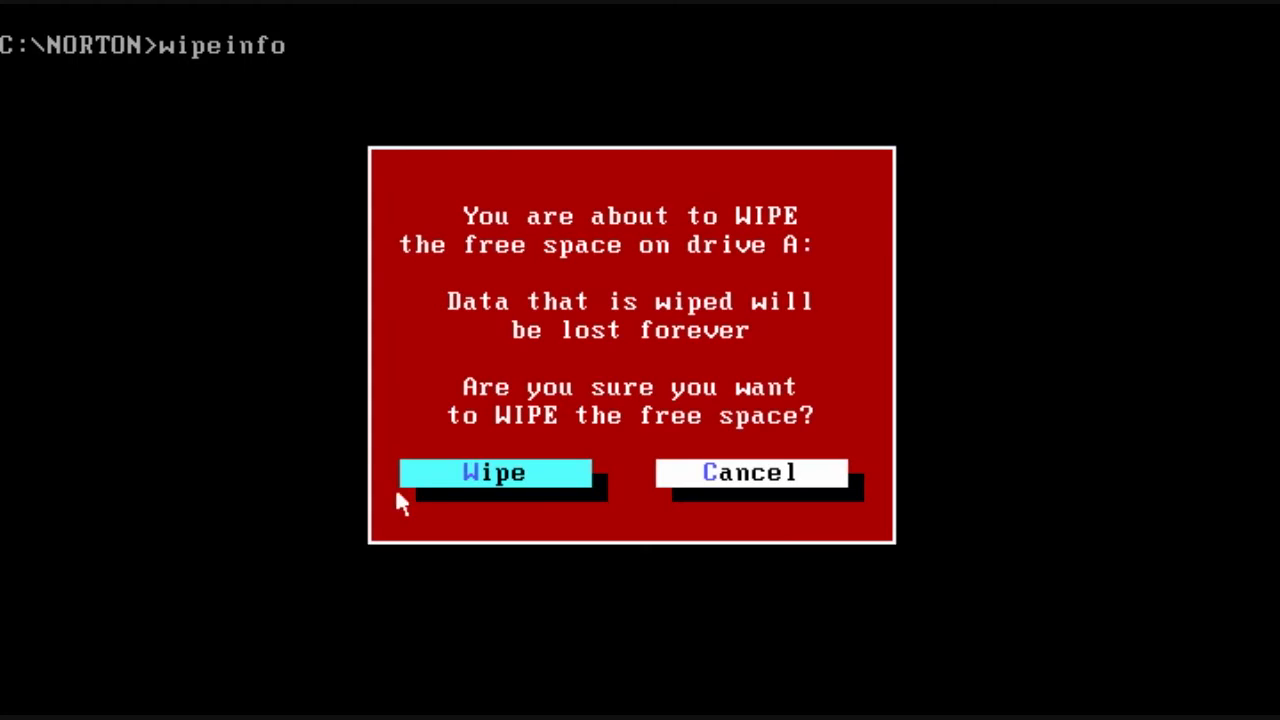
left_click(434, 473)
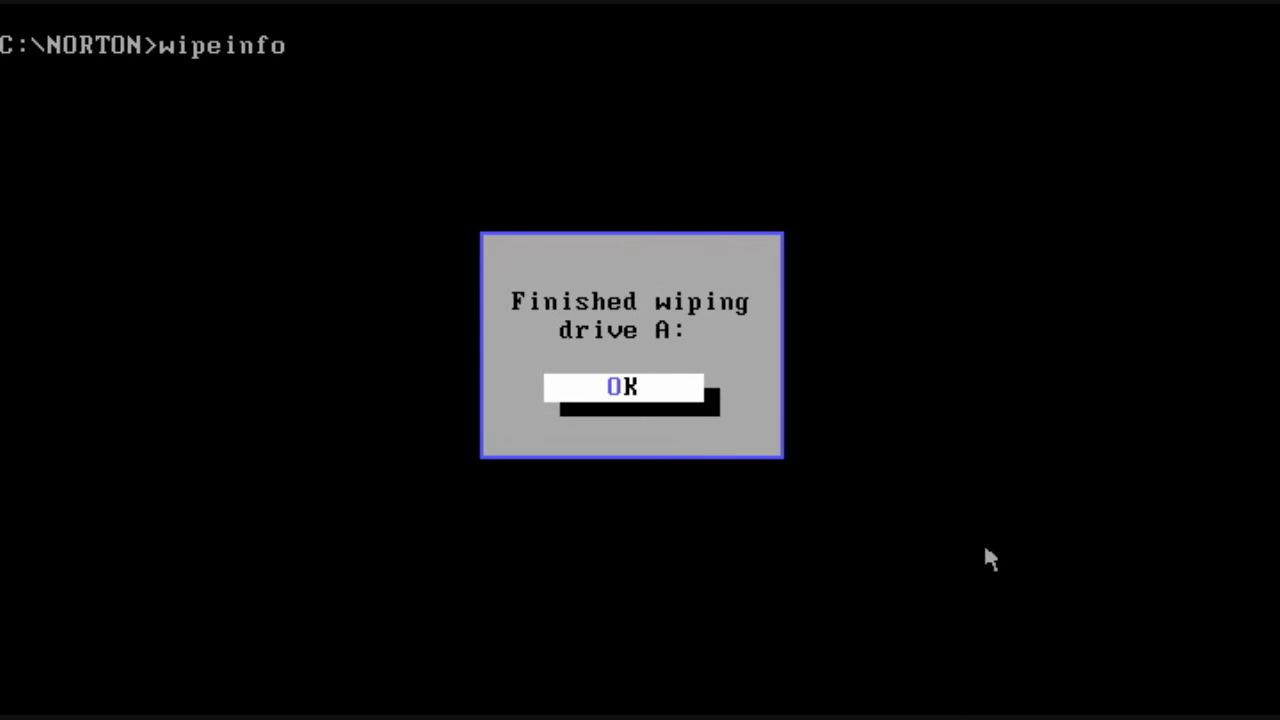
key("Return")
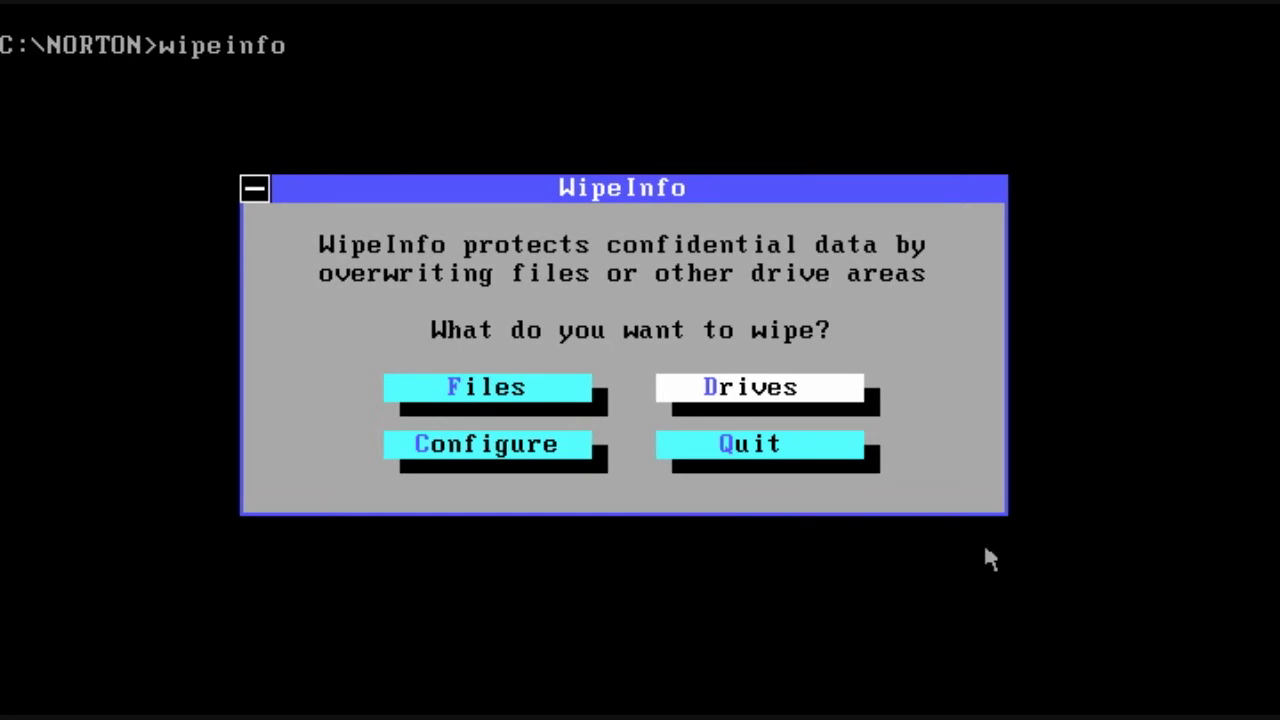
Step: Quit WipeInfo, list the NORTON folder with dir/w, and start Calibrate
key("Down")
key("Return")
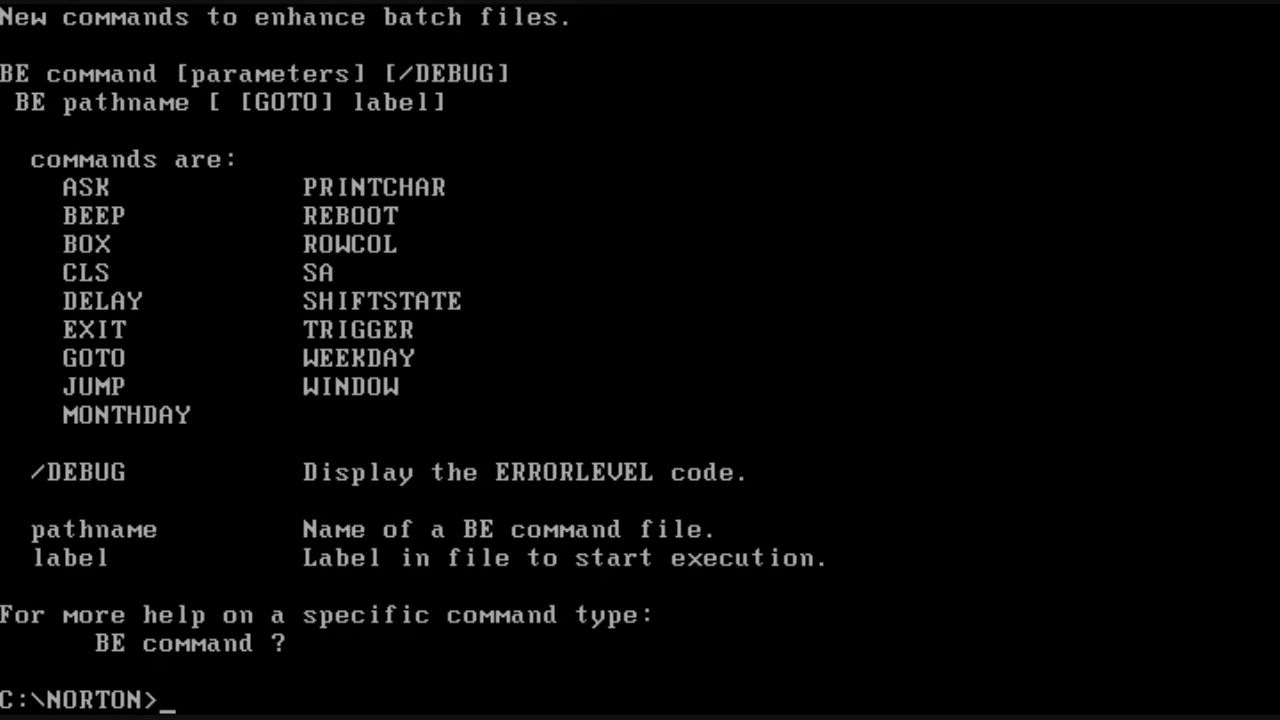
type("dir/w")
key("Return")
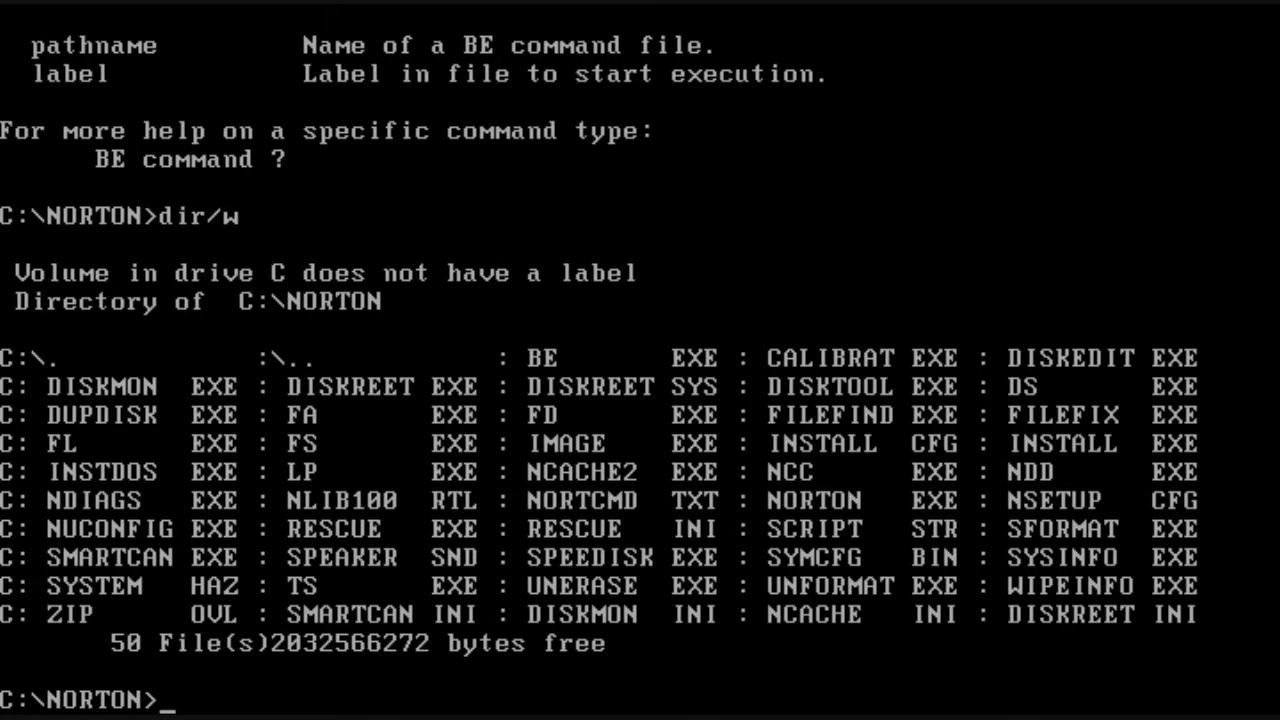
type("calibrat")
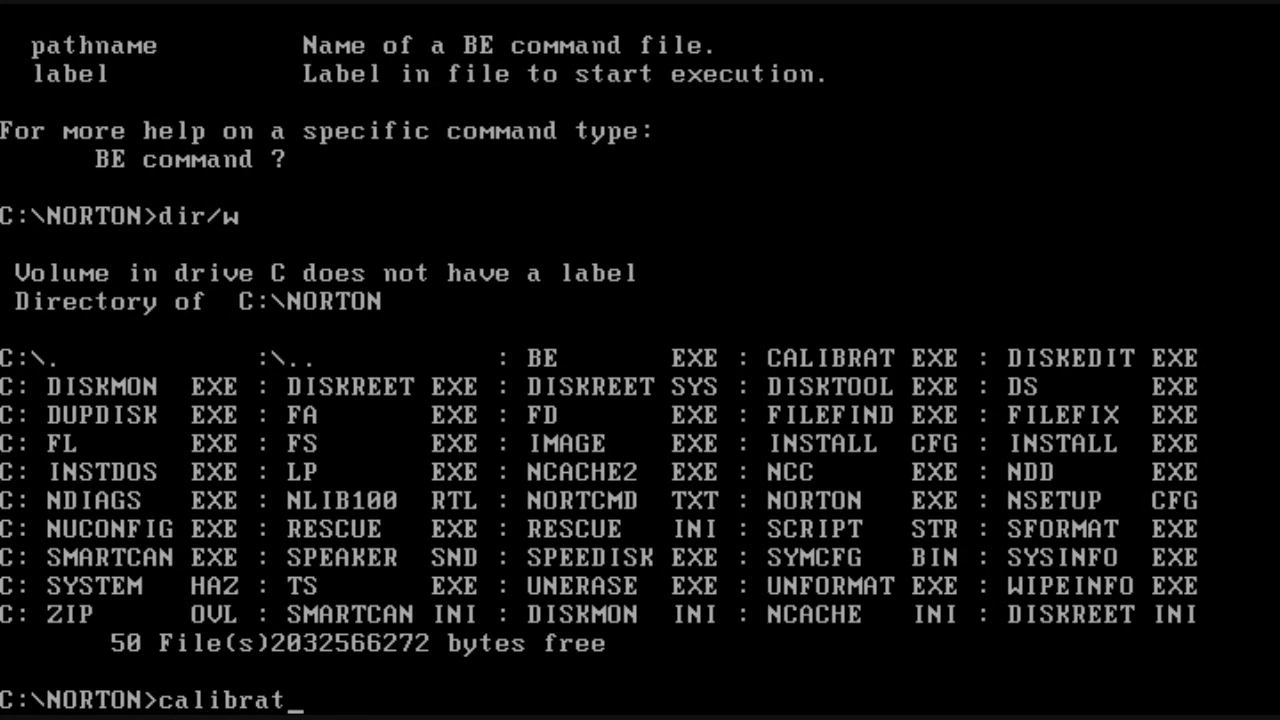
key("Return")
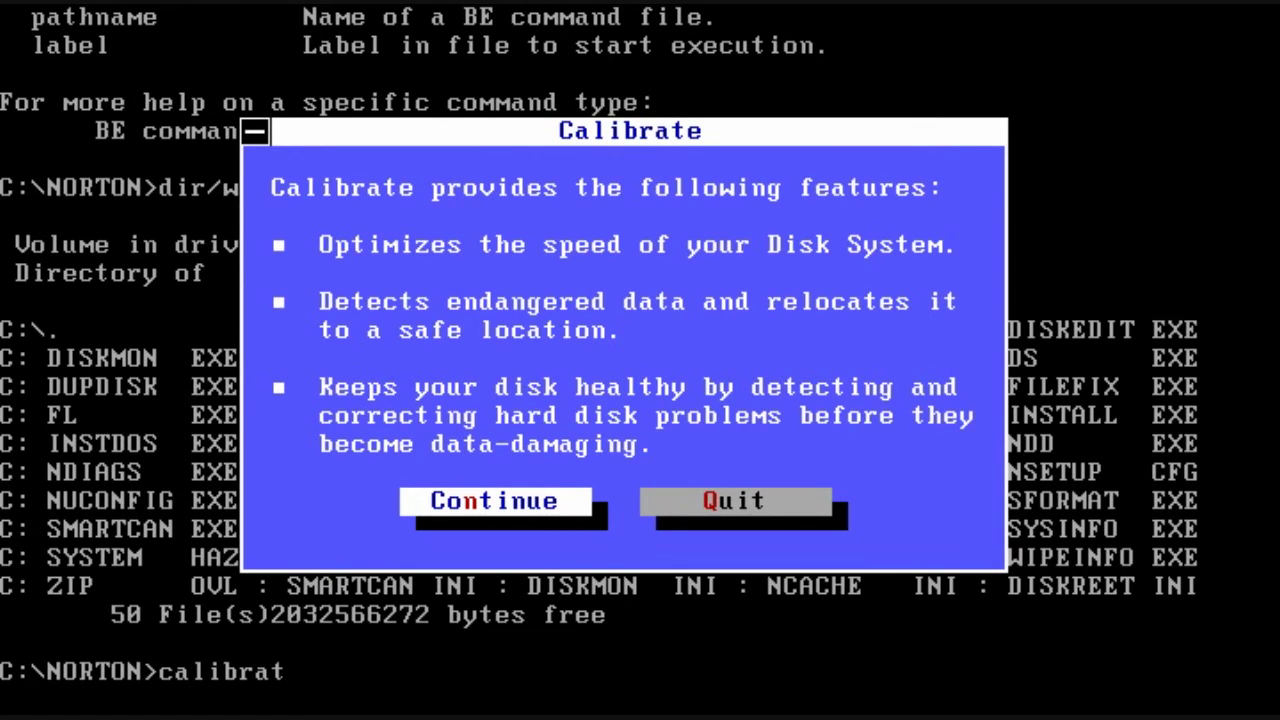
Step: Run Calibrate's backup warning, compatibility and seek tests on drive D:
key("Return")
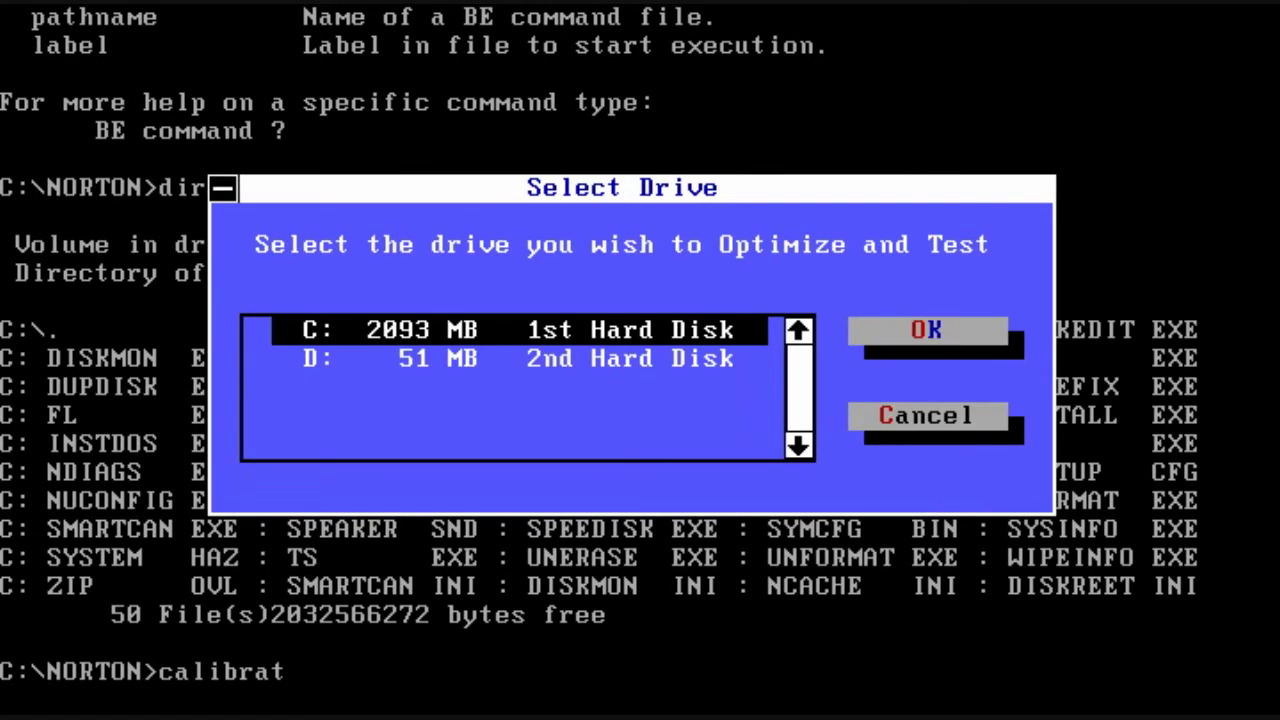
key("Down")
key("Return")
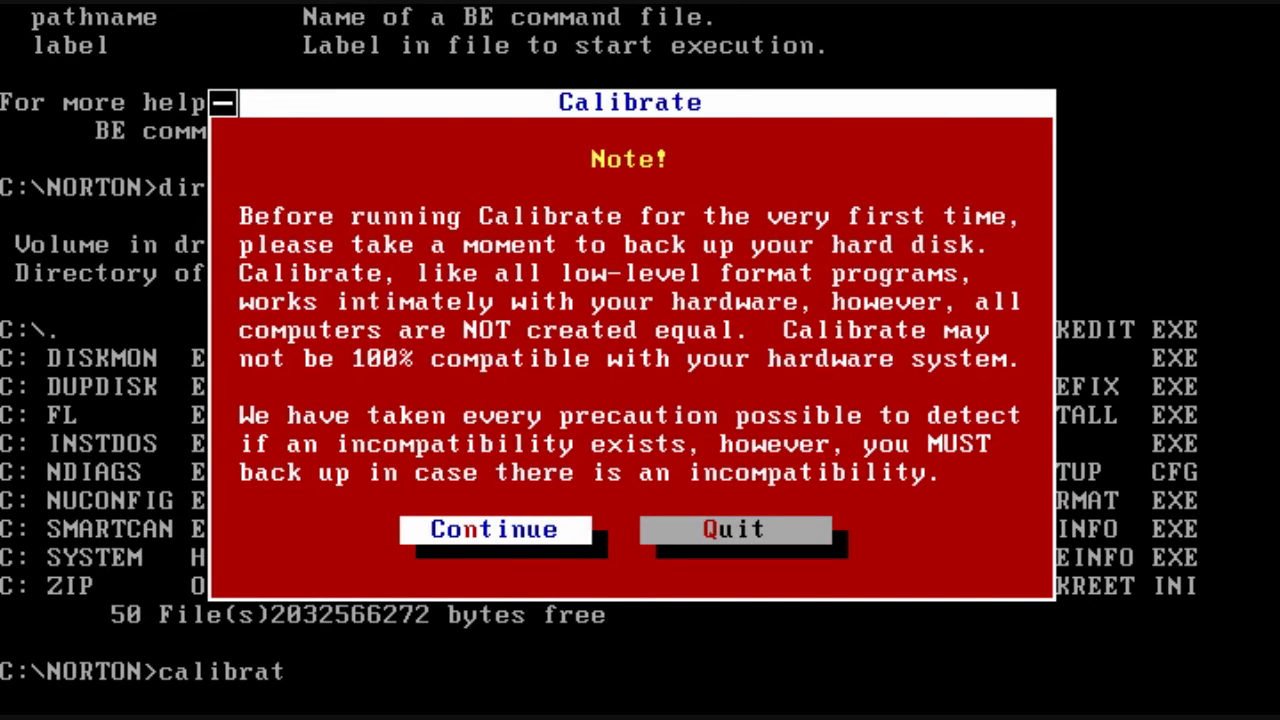
key("Return")
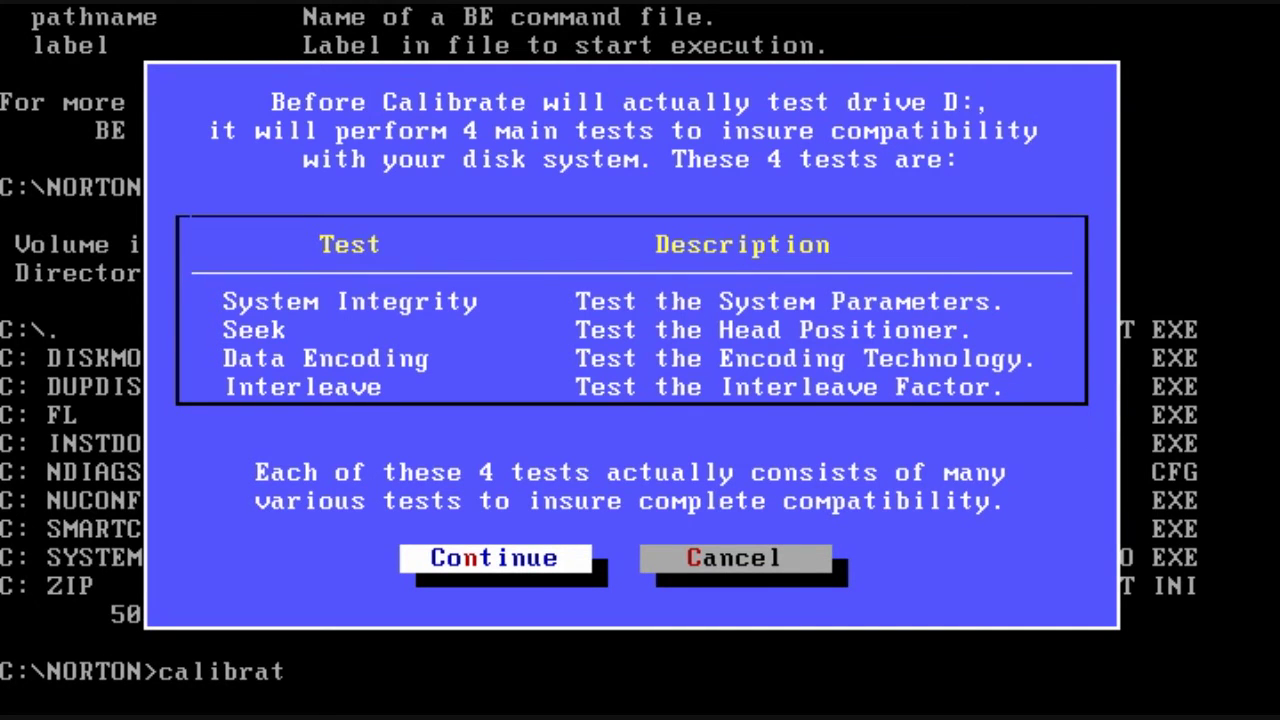
key("Return")
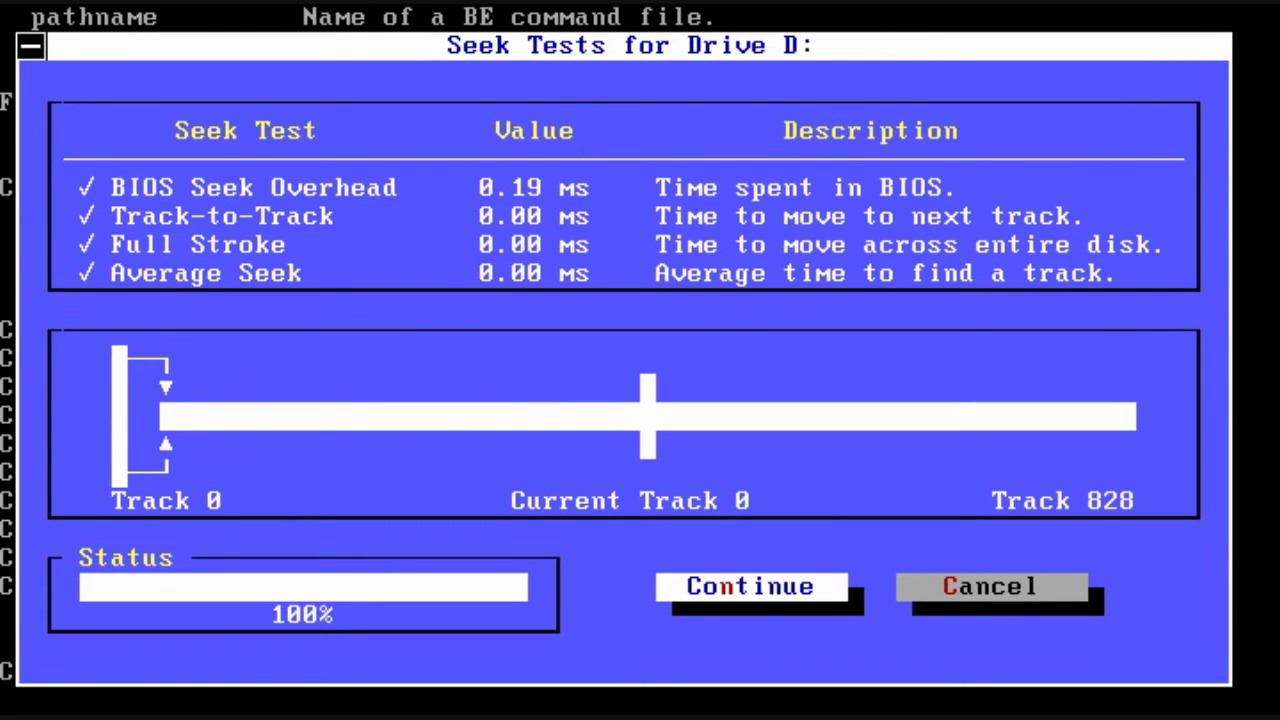
key("Return")
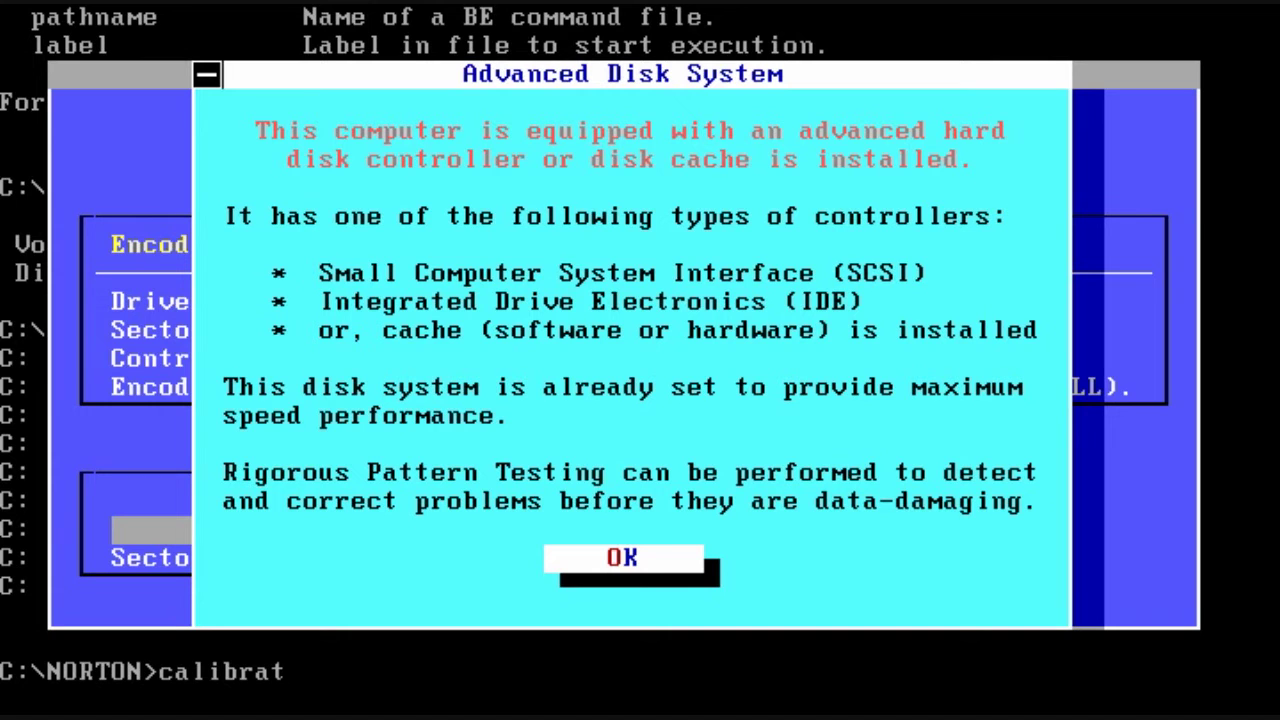
Step: Run Calibrate's minimal pattern test on drive D:, finding 0 correctable and 0 uncorrectable sectors
key("Return")
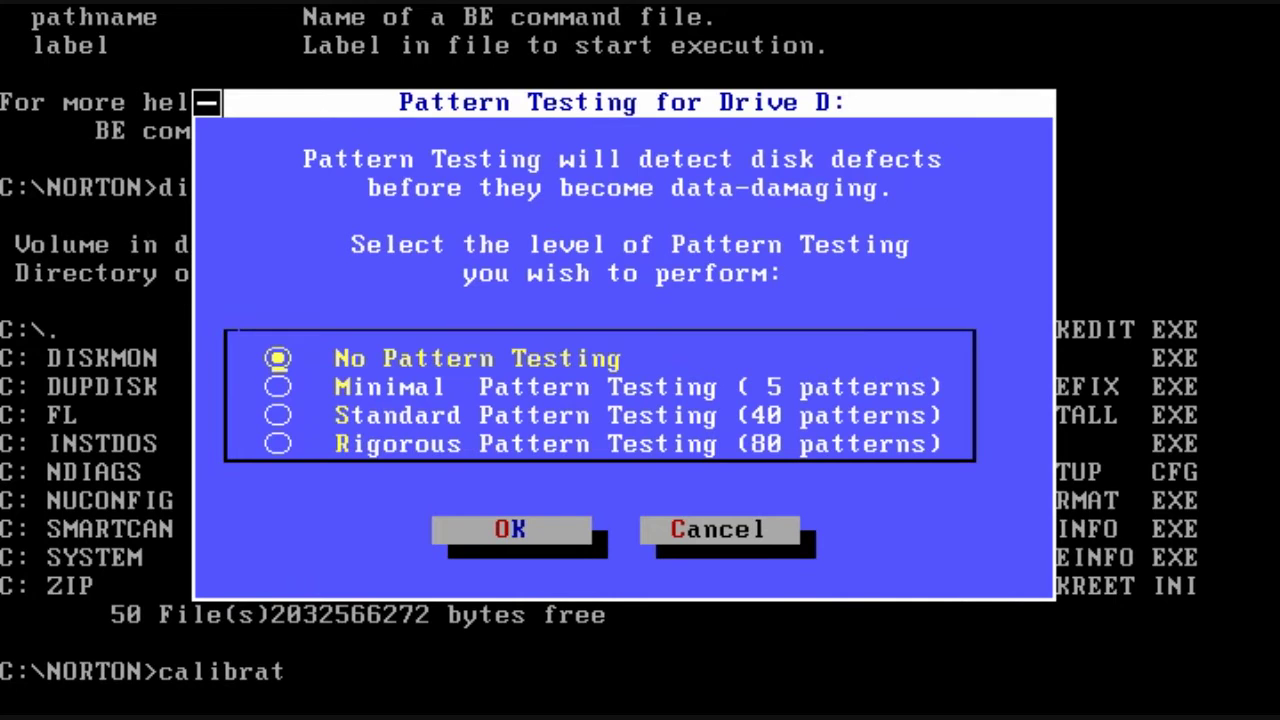
key("Down")
key("space")
key("Return")
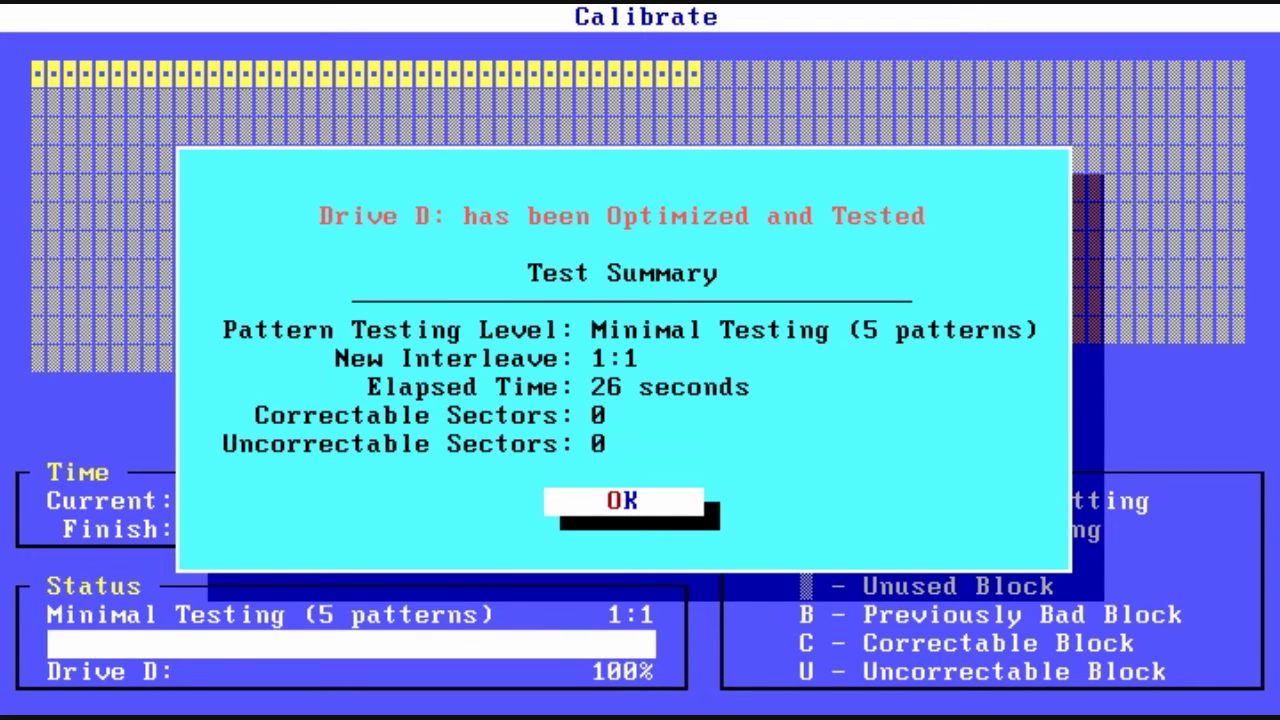
Step: Save Calibrate's drive D: report as CALIBRAT.TXT and exit Calibrate without testing another drive
key("Return")
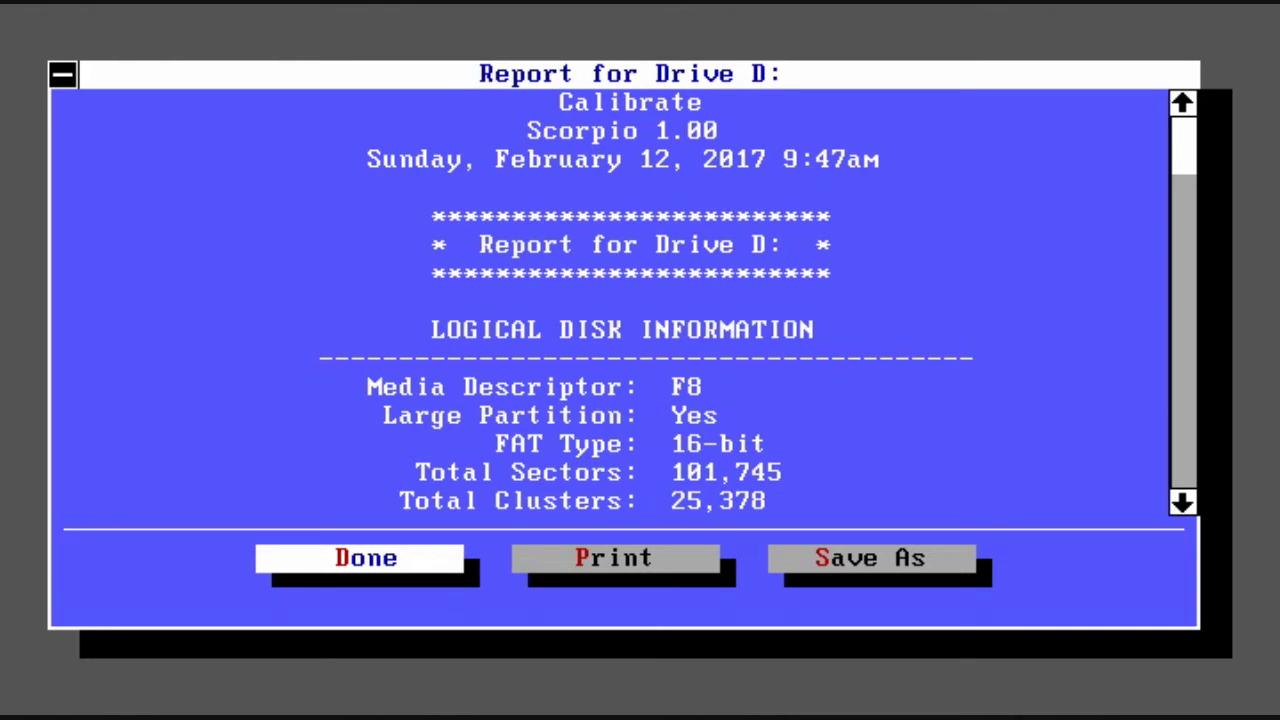
key("Tab")
key("Tab")
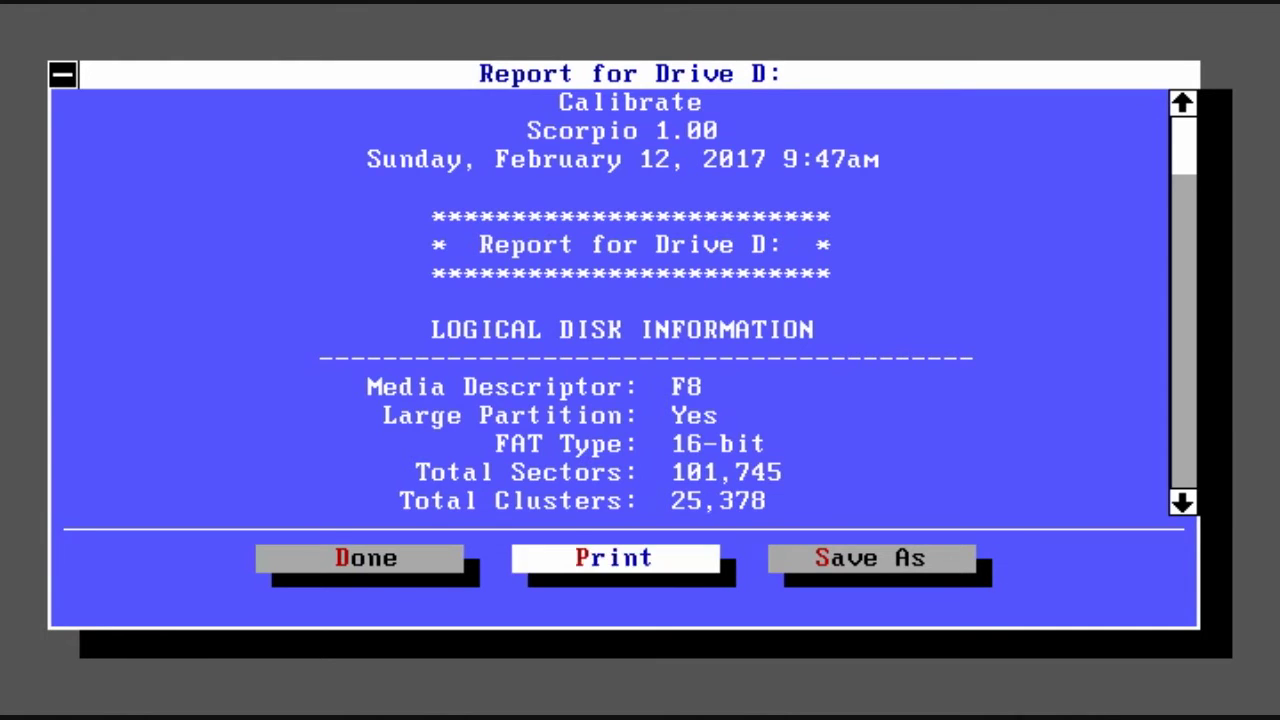
key("Return")
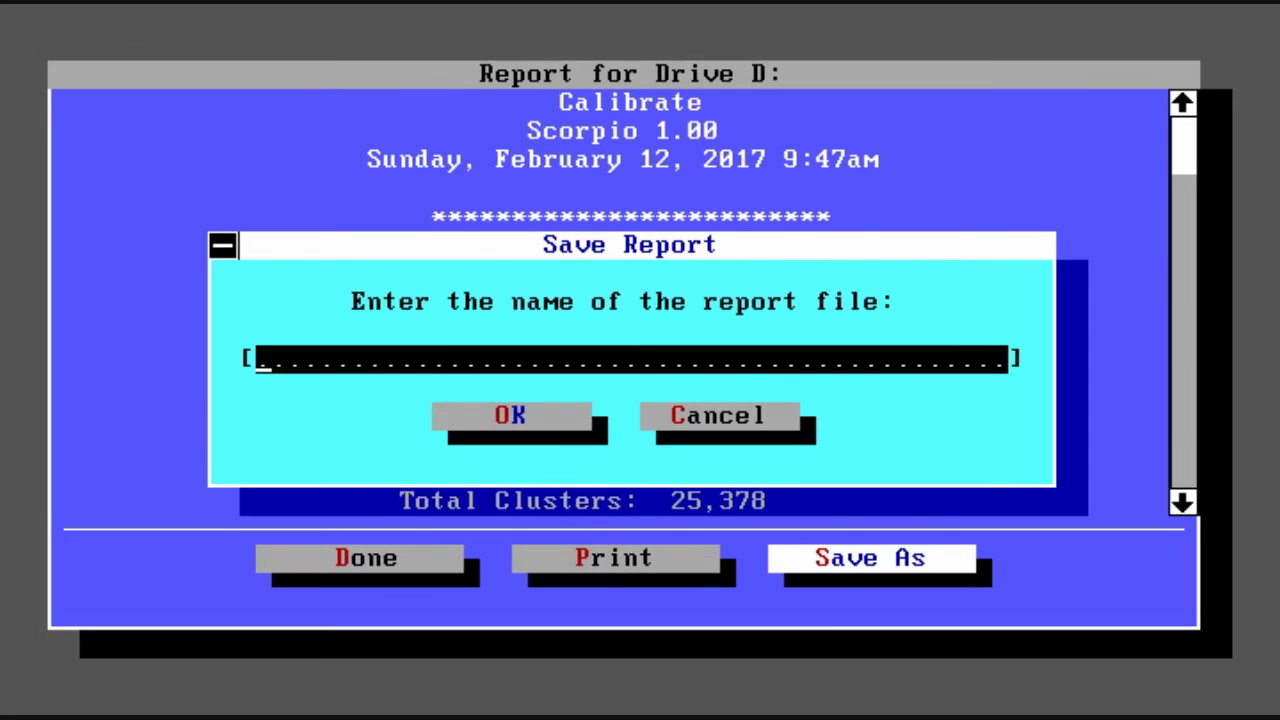
type("calibr")
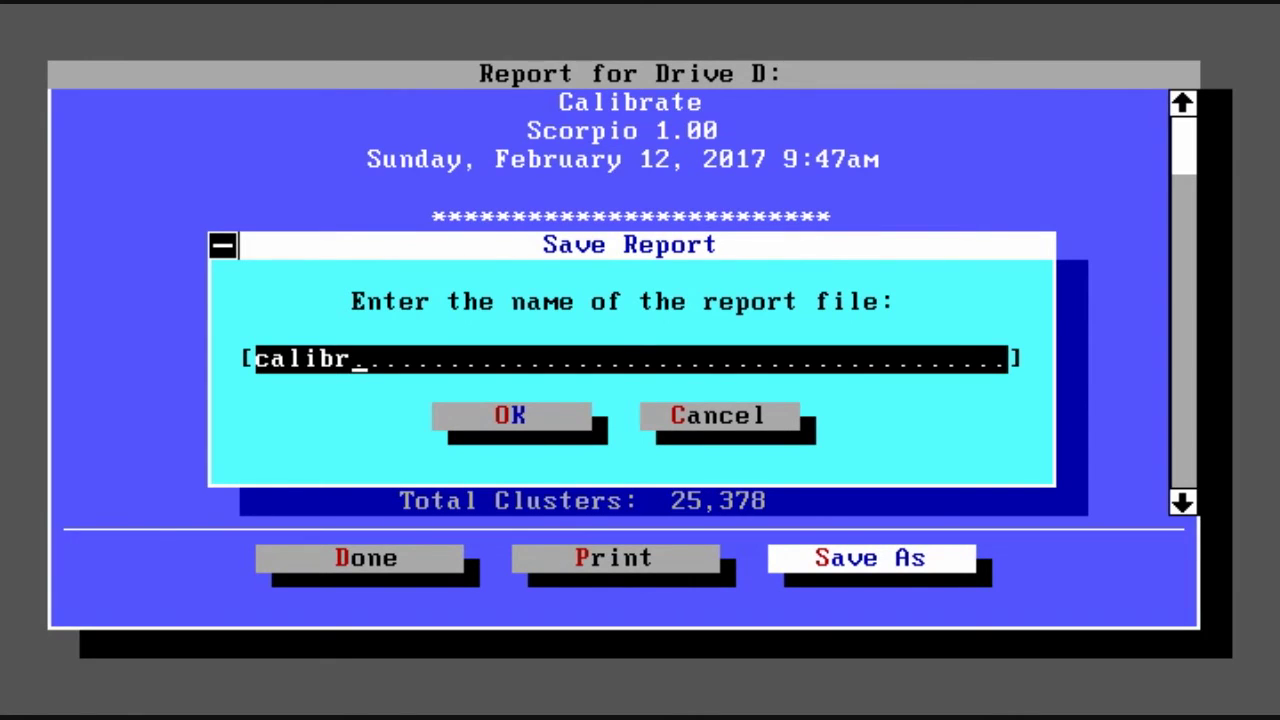
type("at.txt")
key("Return")
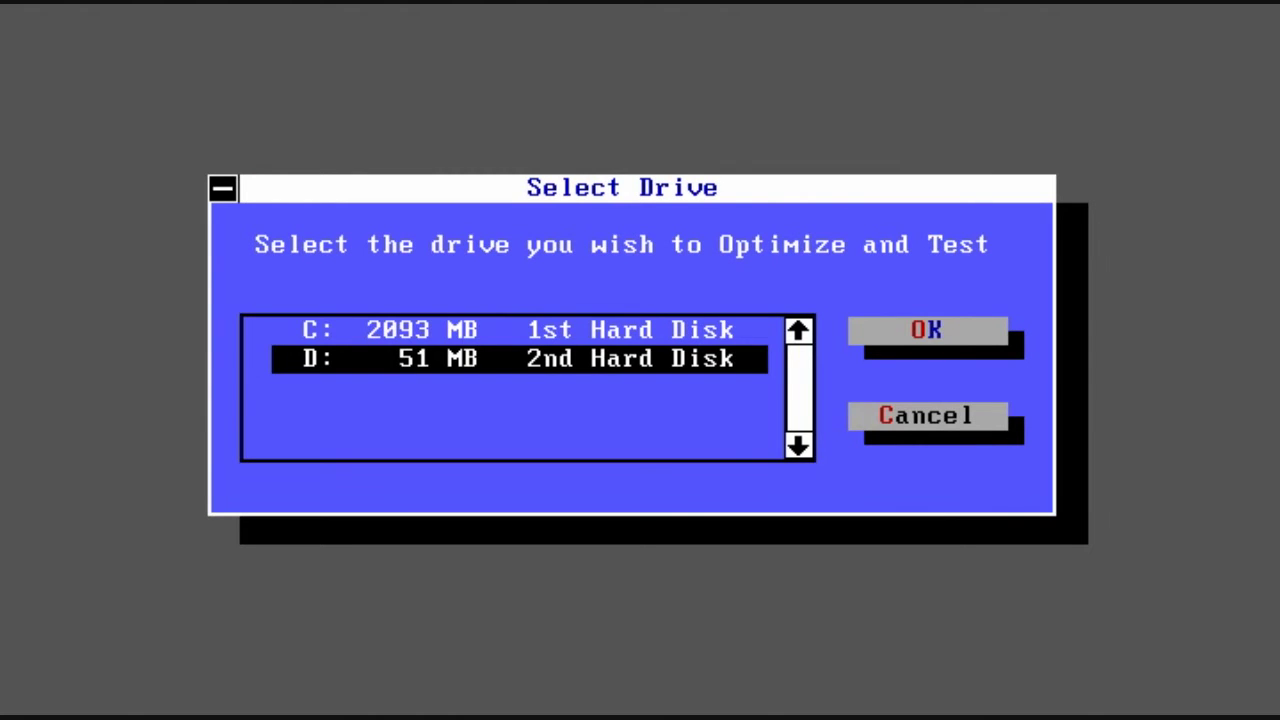
key("Tab")
key("Tab")
key("Return")
Step: Launch Disk Editor with the diskedit command and dismiss the read-only mode notice
type("diskedit")
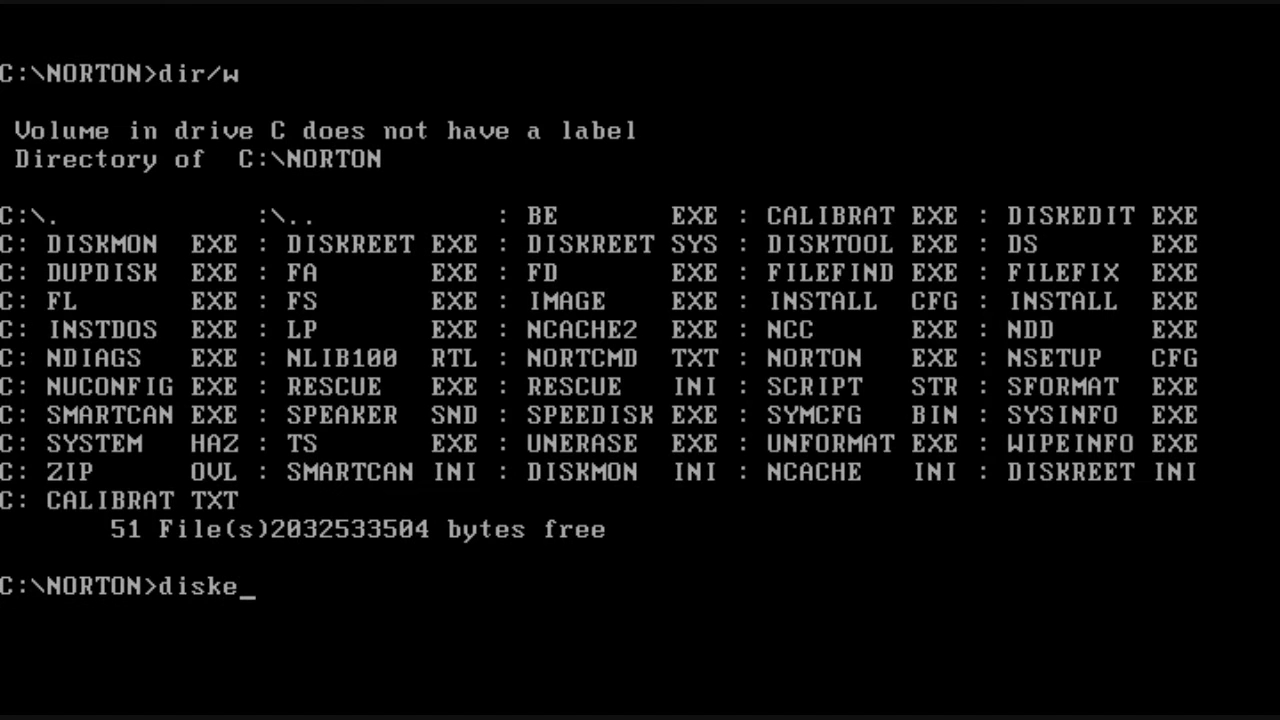
key("Return")
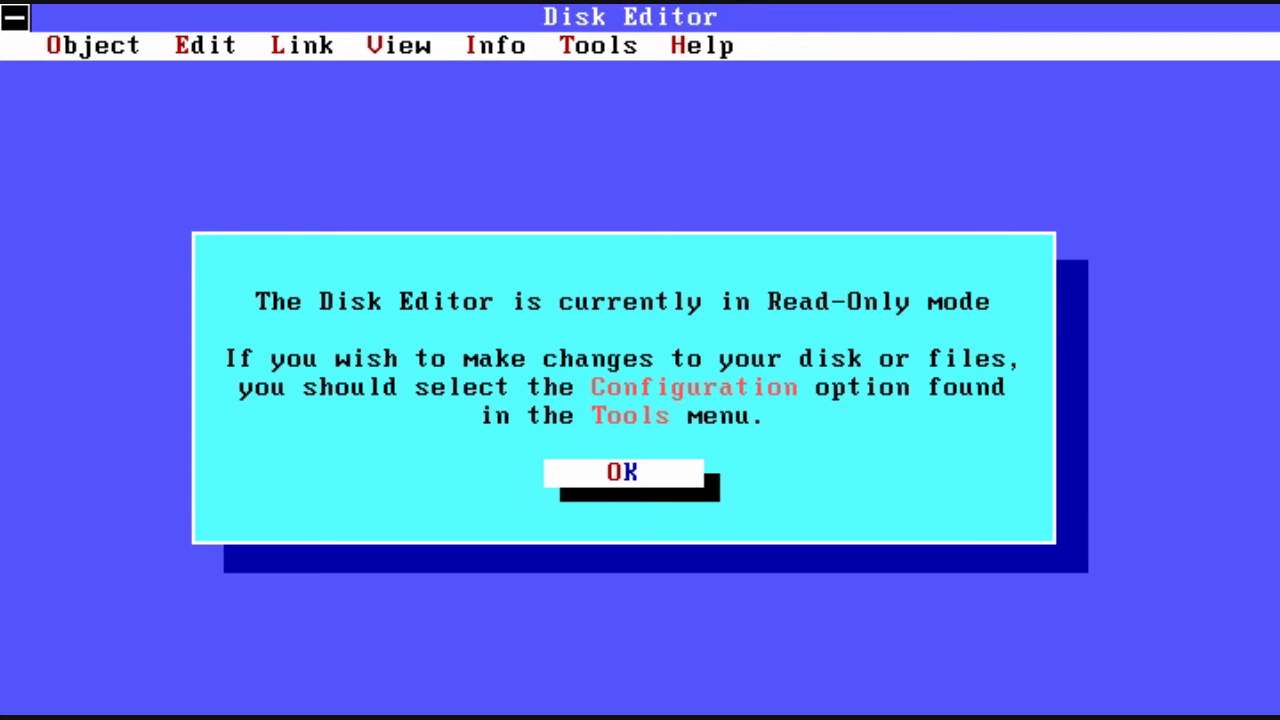
key("Return")
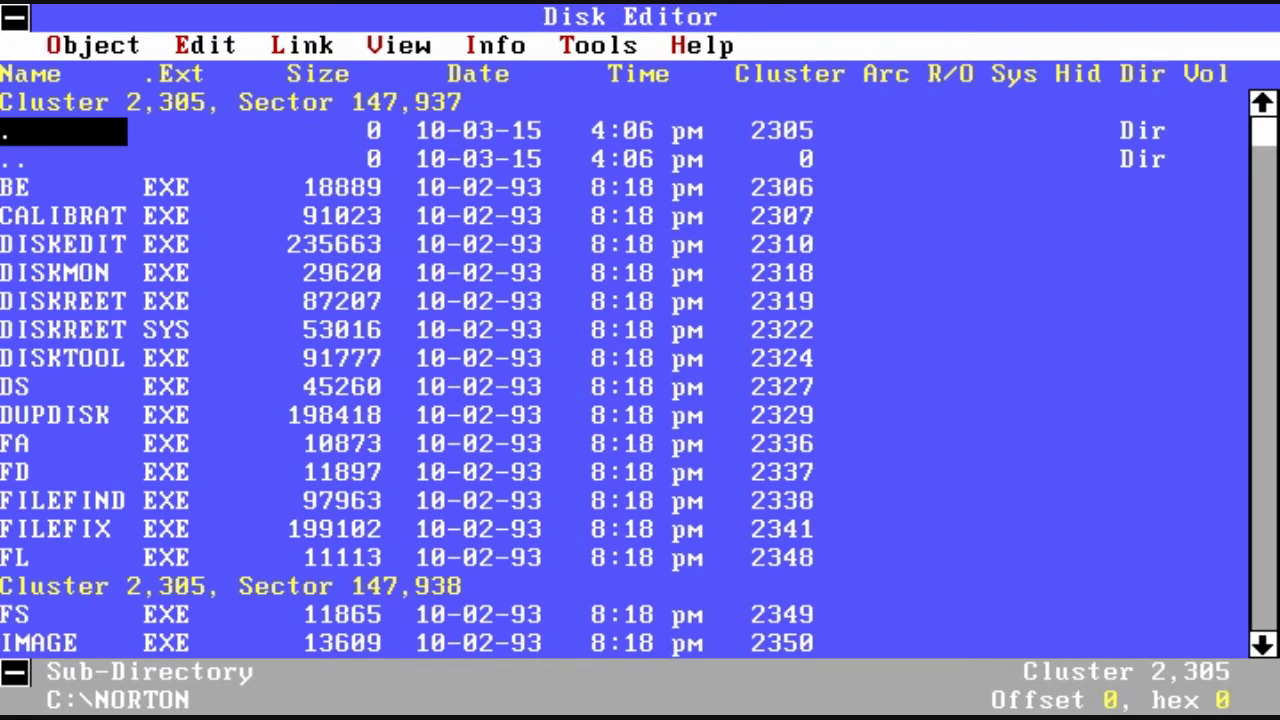
Step: Open C:\NORTON\BE.EXE in hex and page through it to offset 2,048
left_click(63, 159)
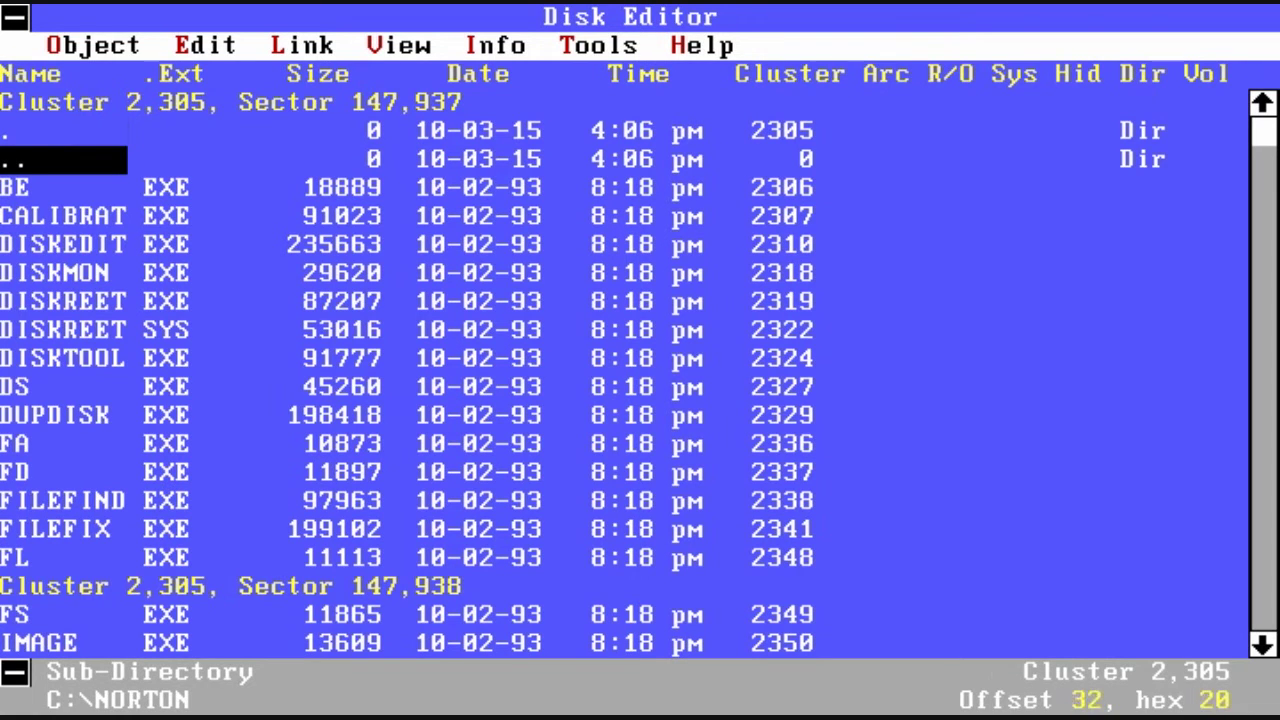
left_click(63, 187)
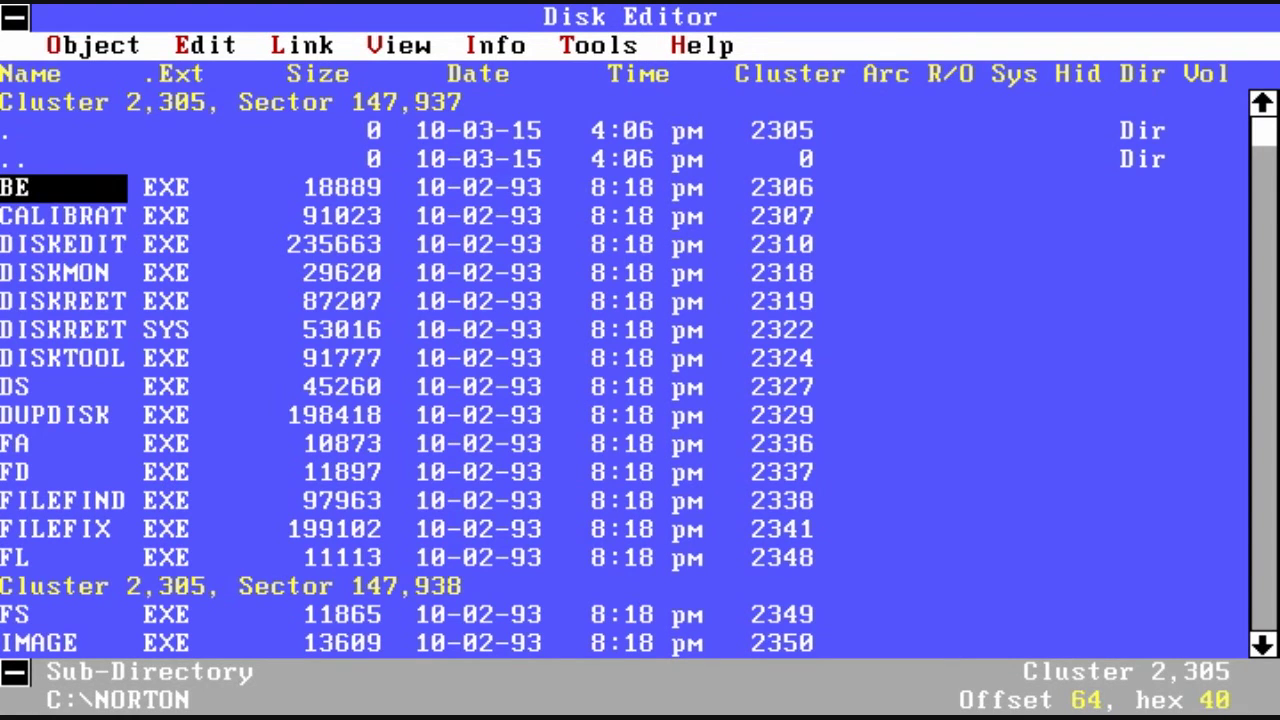
key("Return")
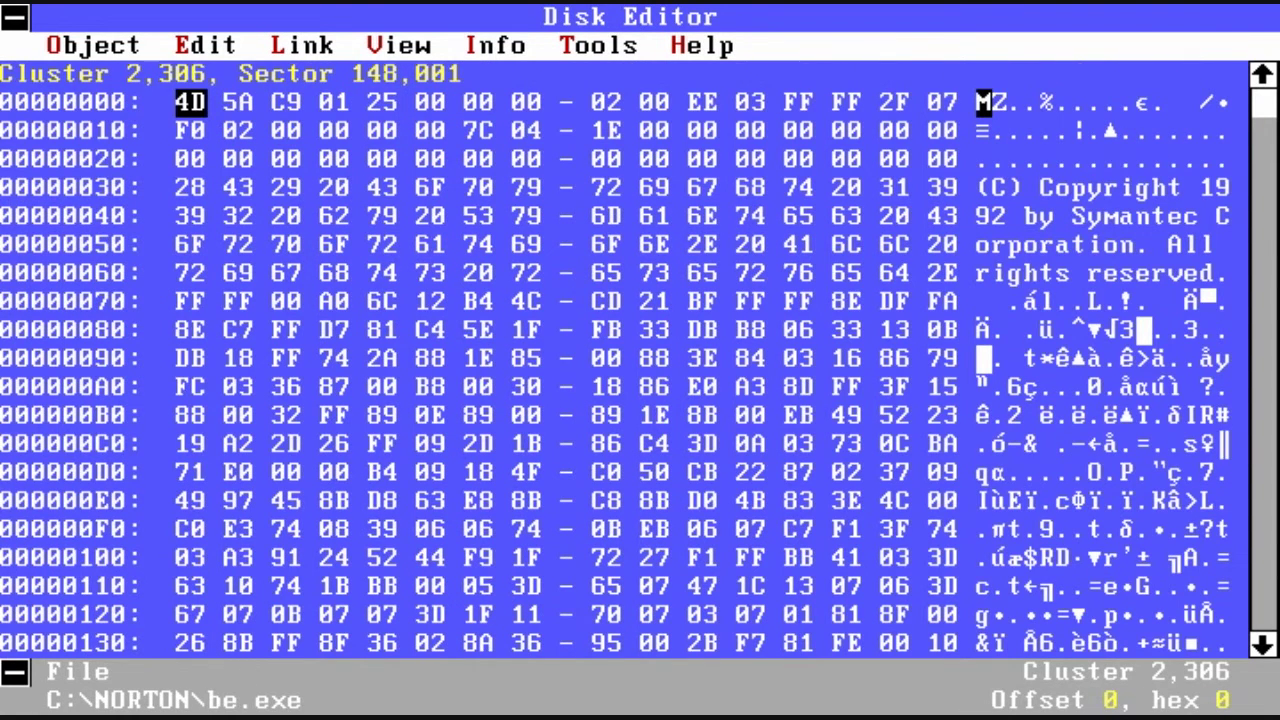
key("Page_Down")
key("Page_Down")
key("Page_Down")
key("Page_Down")
key("Page_Down")
key("Page_Down")
key("Down")
key("Down")
key("Down")
key("Down")
key("Down")
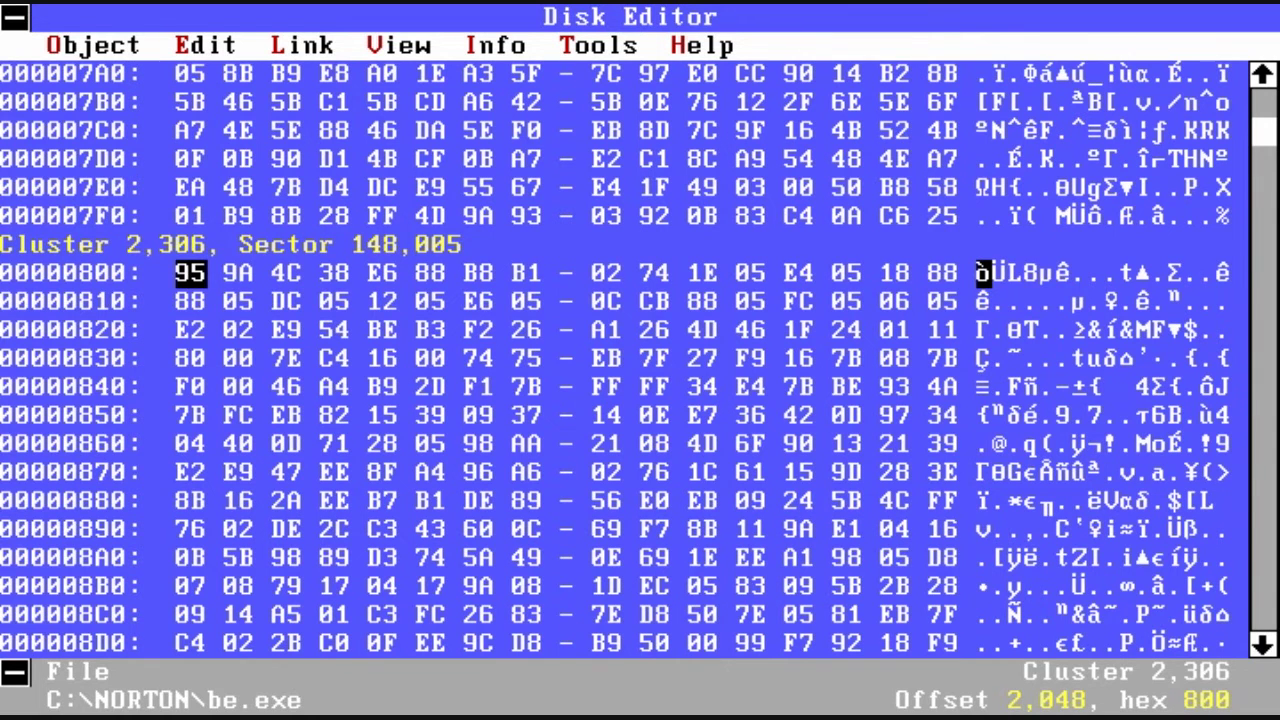
key("alt+o")
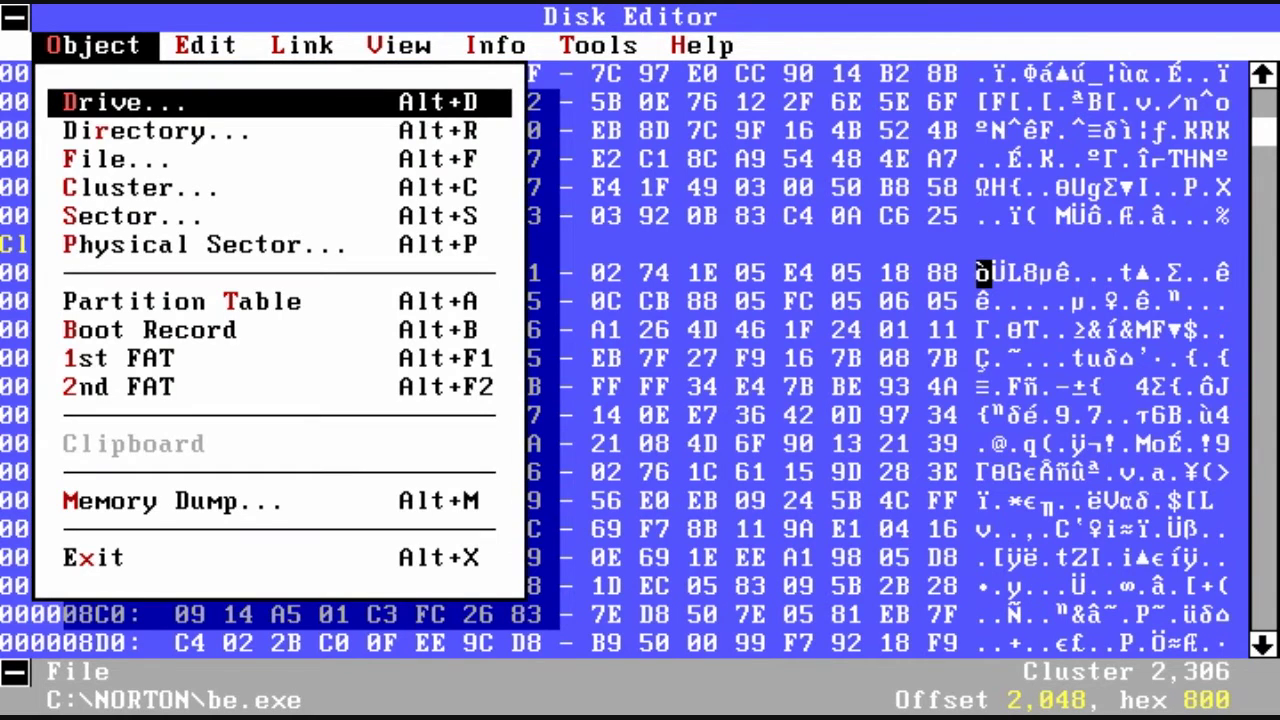
Step: Switch the Disk Editor to hard drive C: and open its root directory
key("Return")
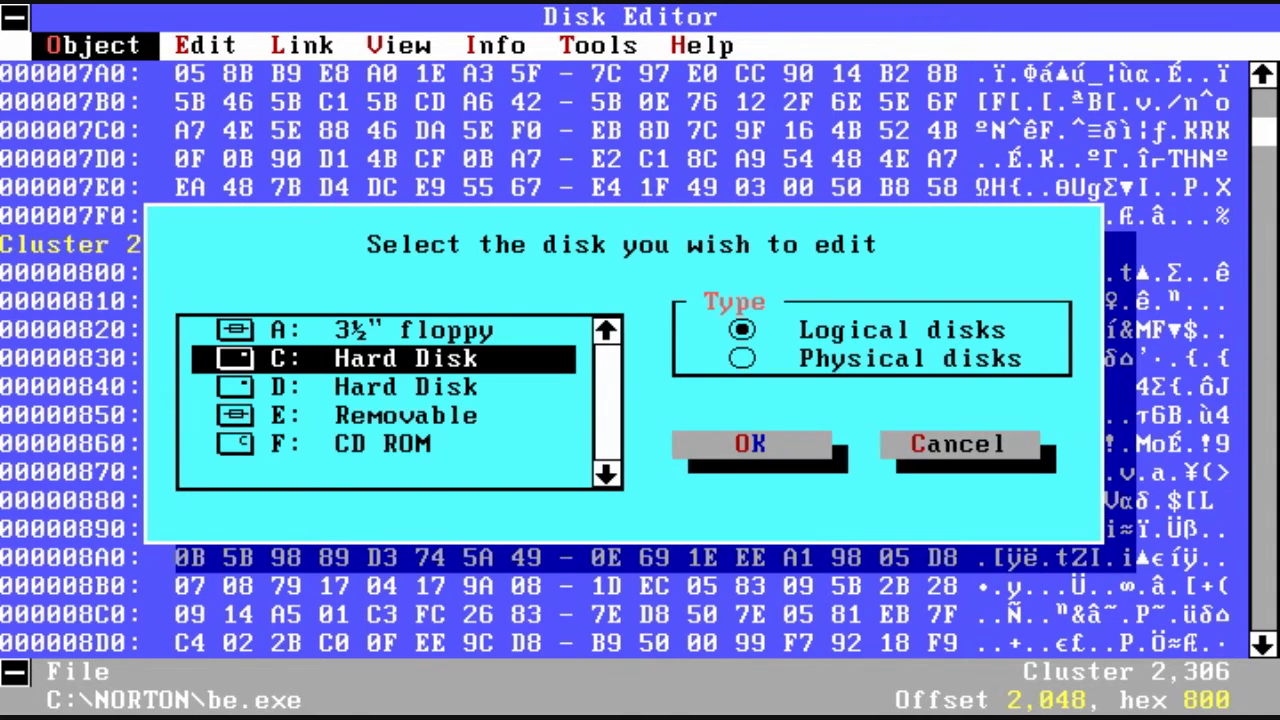
key("Return")
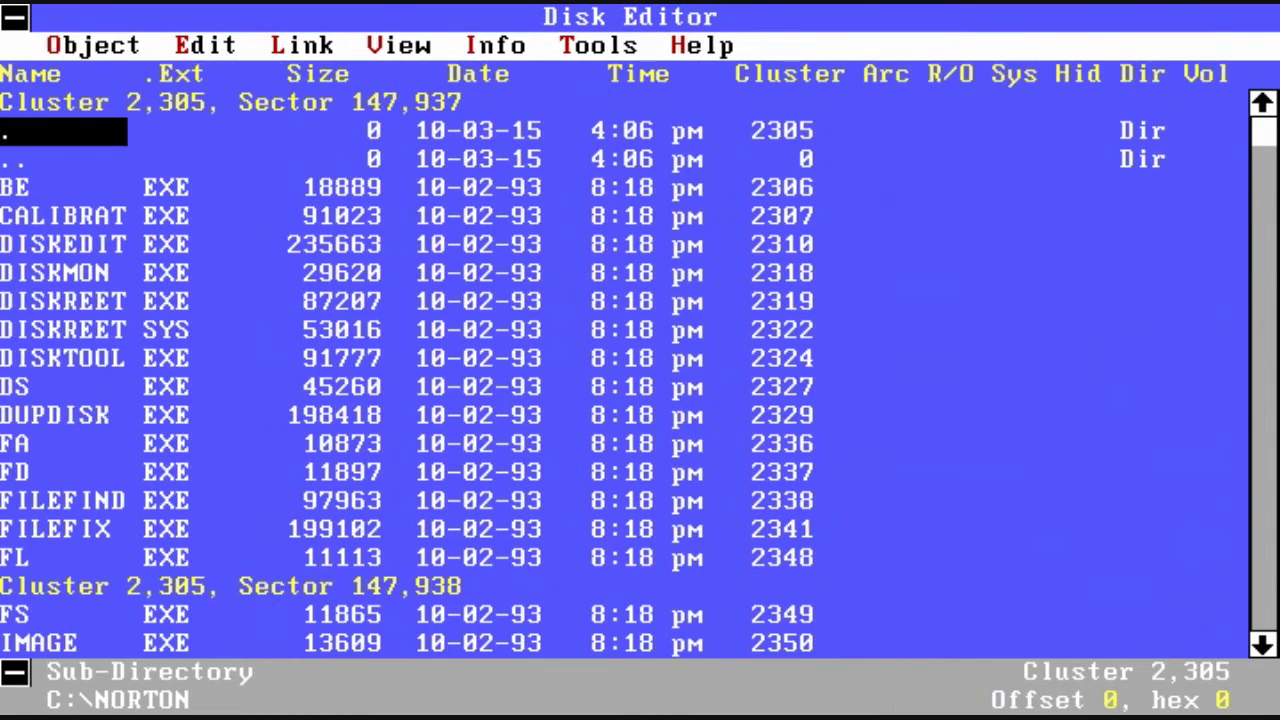
key("Down")
key("Return")
Step: Open IBMBIO.COM in hex, paging down and back to its start at cluster 2
key("Down")
key("Up")
key("Up")
key("Up")
key("Up")
key("Up")
key("Up")
key("Up")
key("Up")
key("Up")
key("Up")
key("Up")
key("Up")
key("Up")
key("Up")
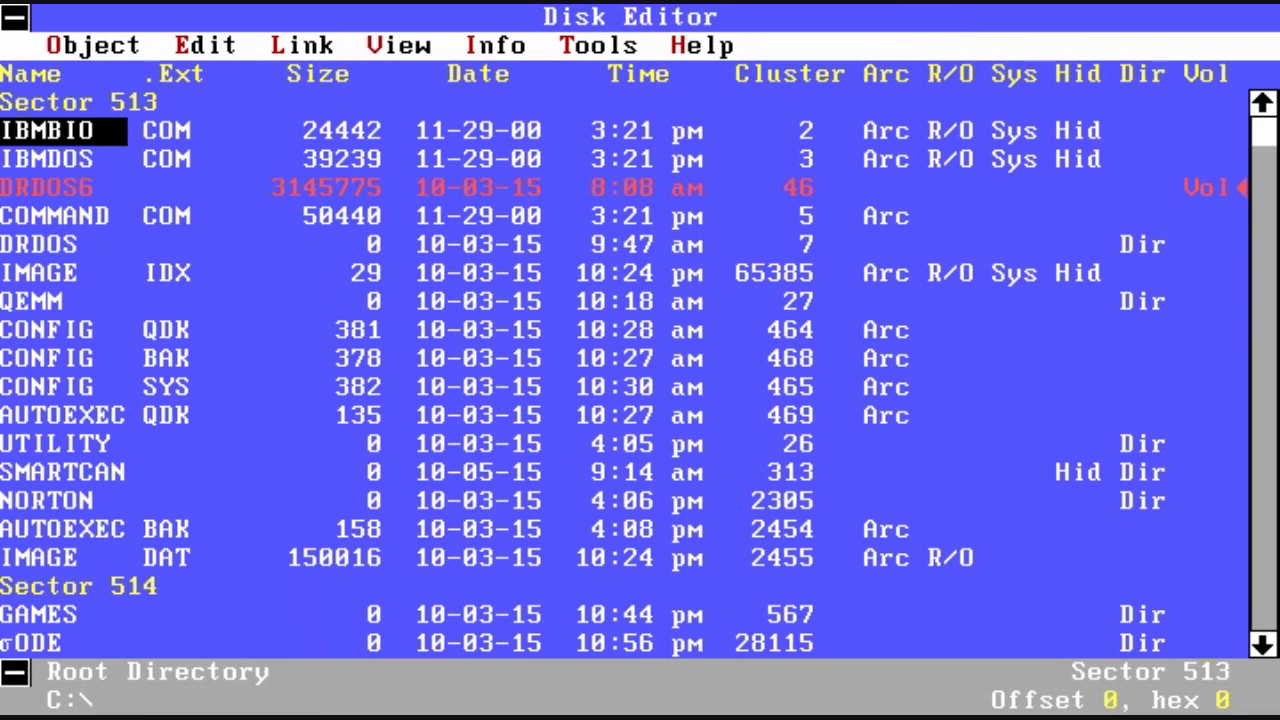
key("Return")
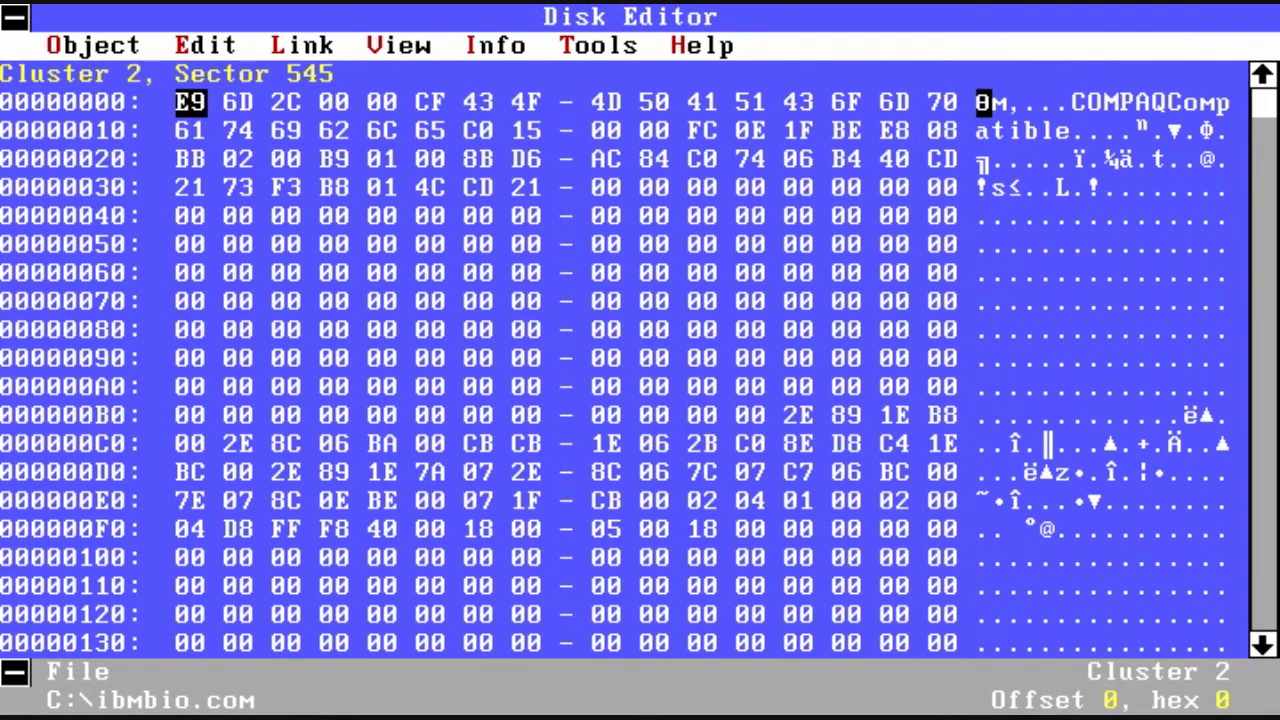
key("Page_Down")
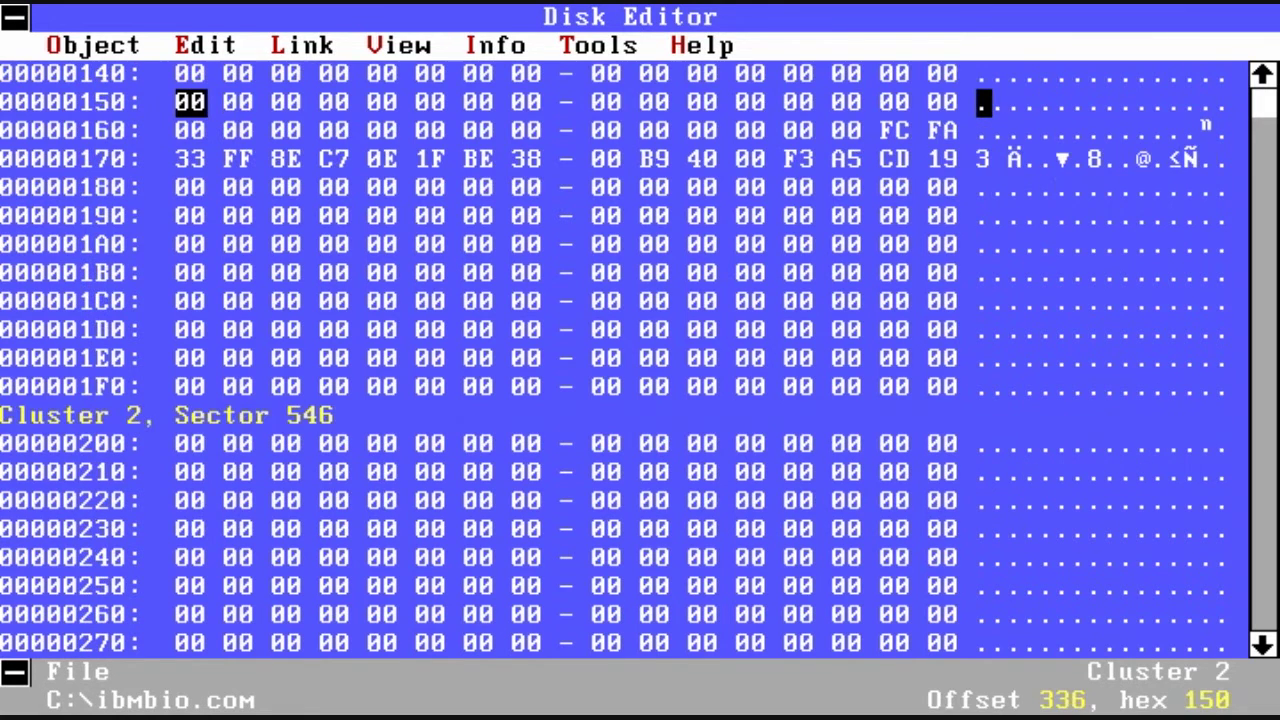
key("Page_Up")
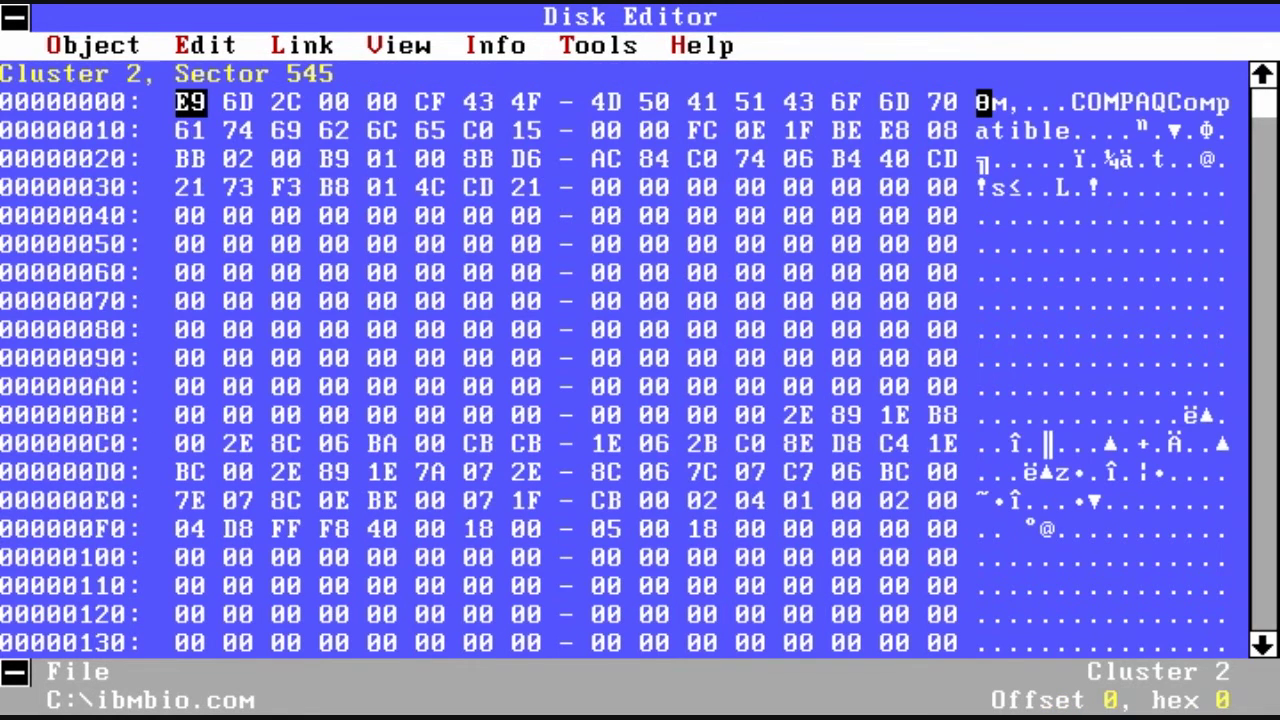
Step: Decline exiting Disk Editor and reopen drive C:'s root directory via Object > Directory
key("Escape")
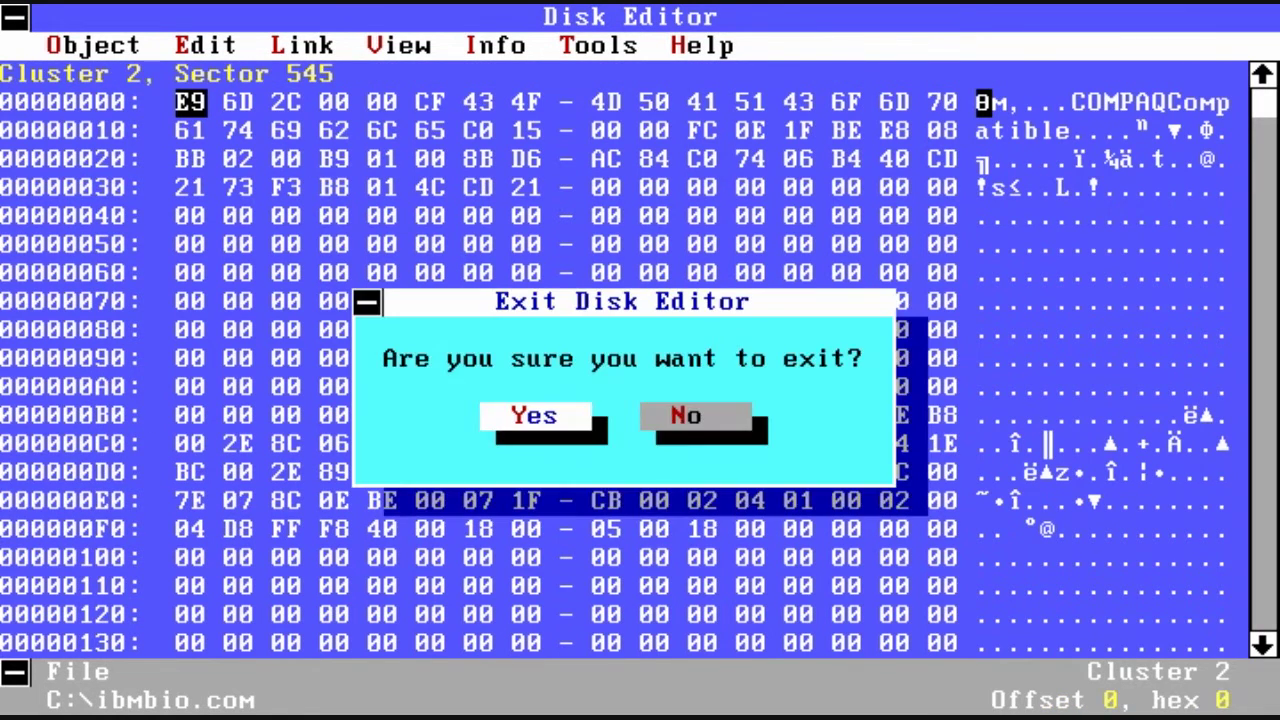
key("Right")
key("Return")
key("alt+o")
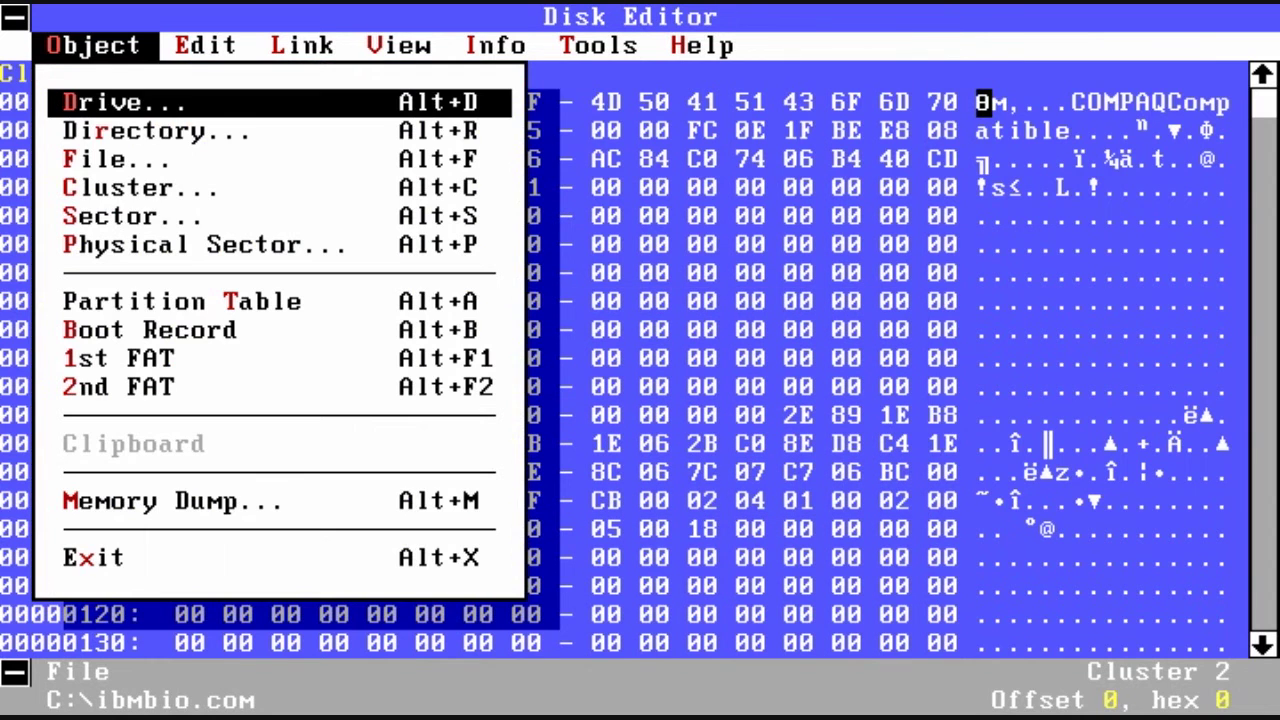
key("Down")
key("Return")
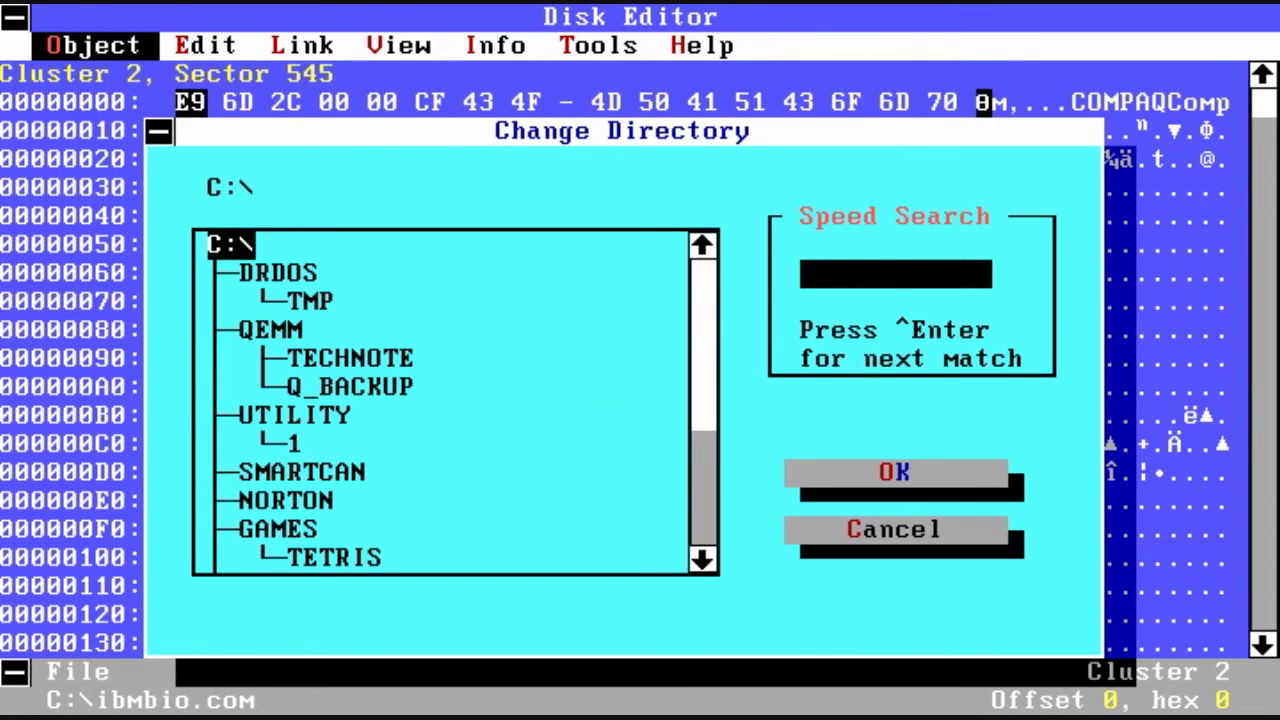
key("Return")
key("Down")
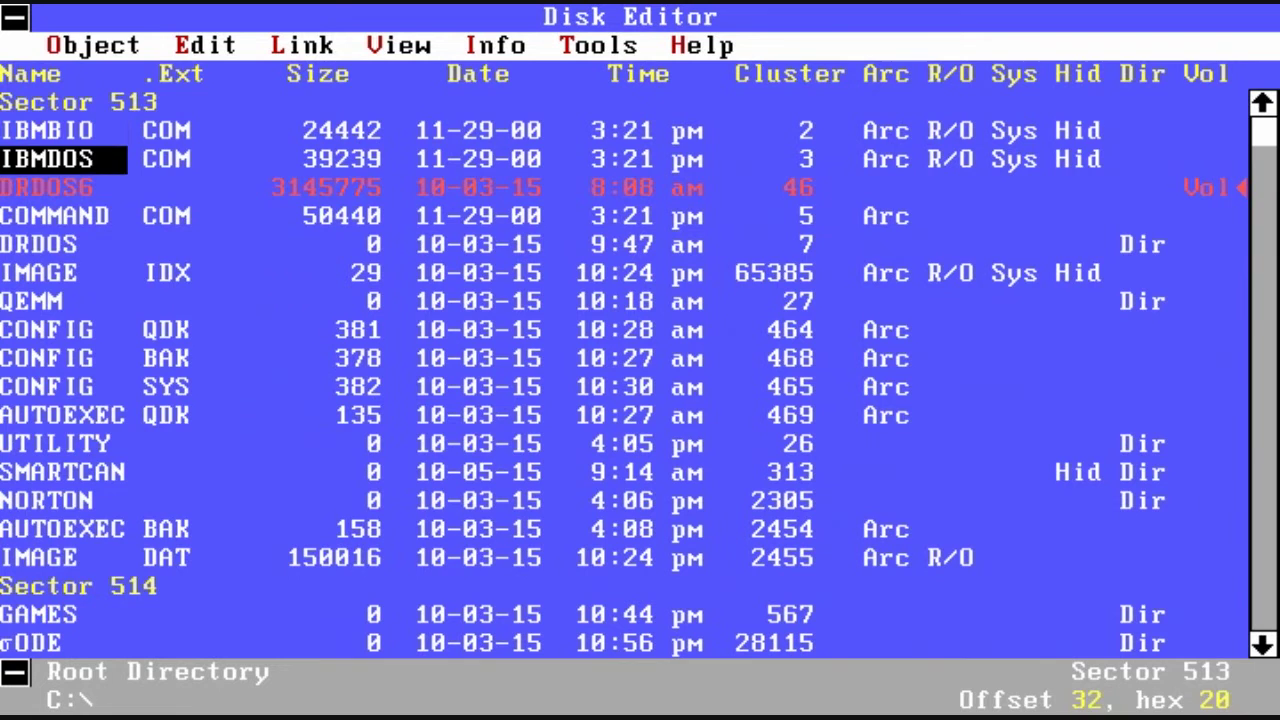
Step: View 2 physical sectors as the partition table, browsing the BIGDOS entry to Relative Sectors 63
key("alt+o")
key("Down")
key("Down")
key("Down")
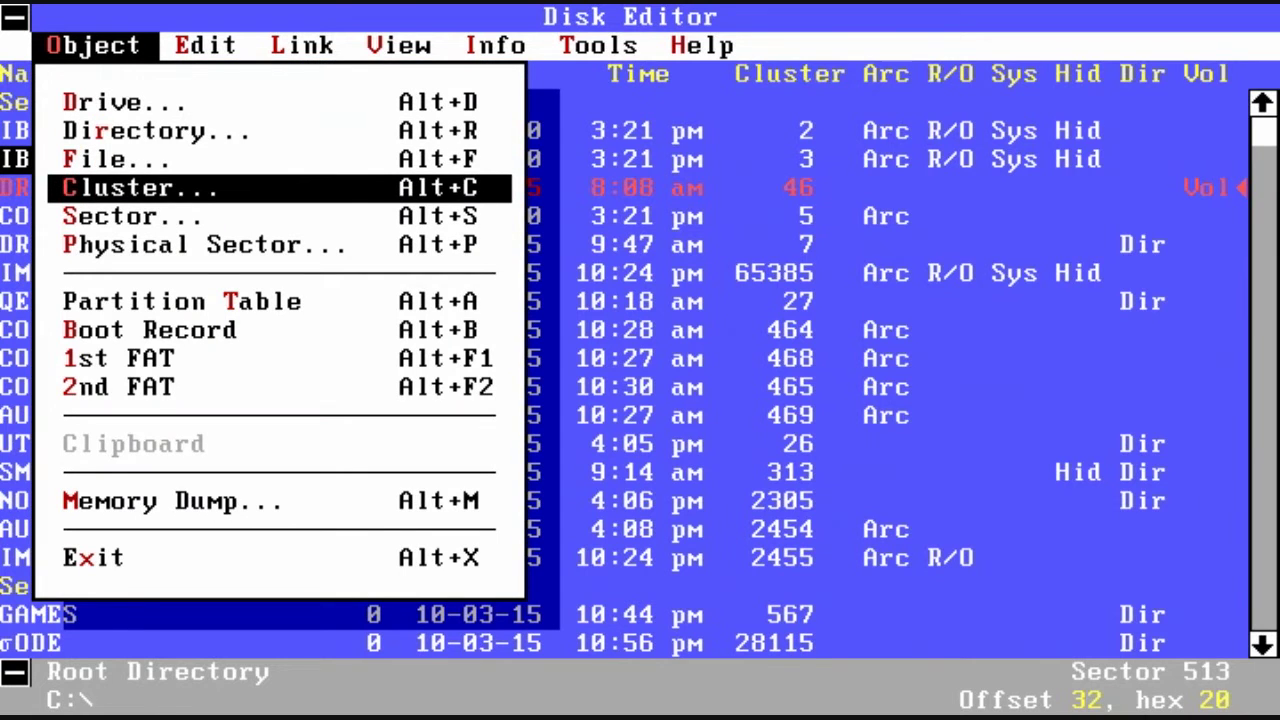
key("Down")
key("Down")
key("Return")
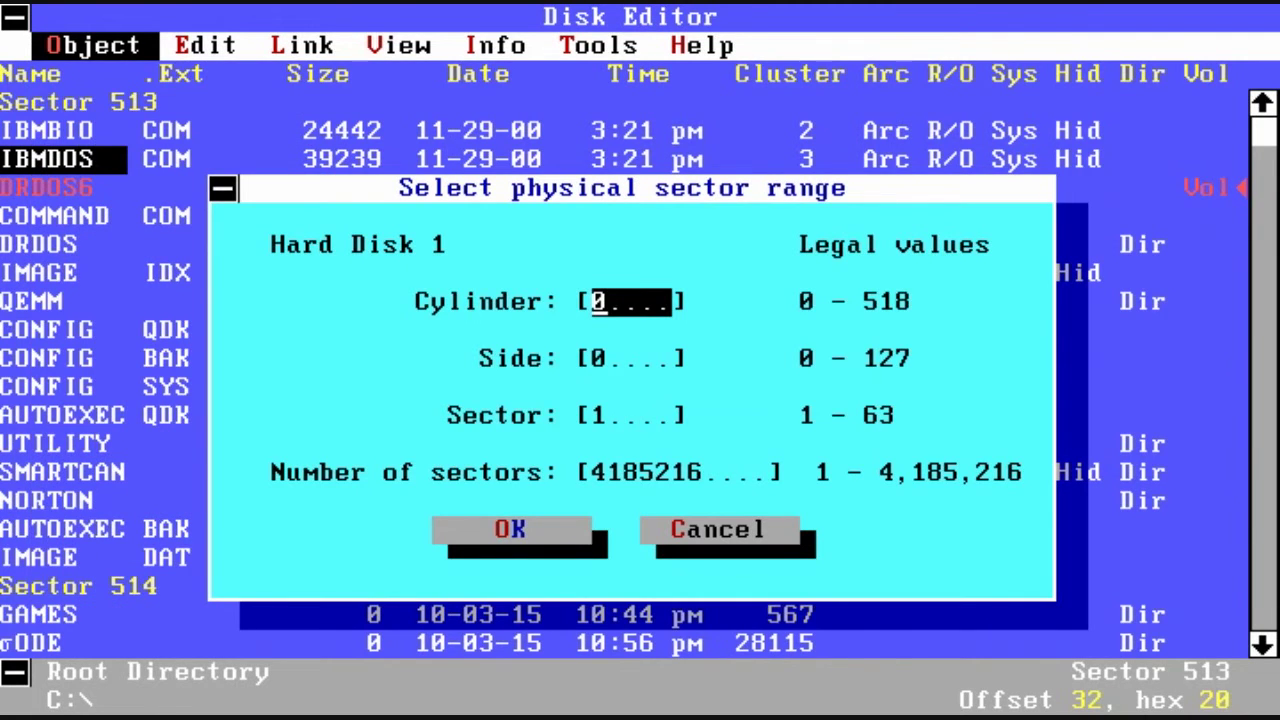
key("Tab")
key("Tab")
key("Tab")
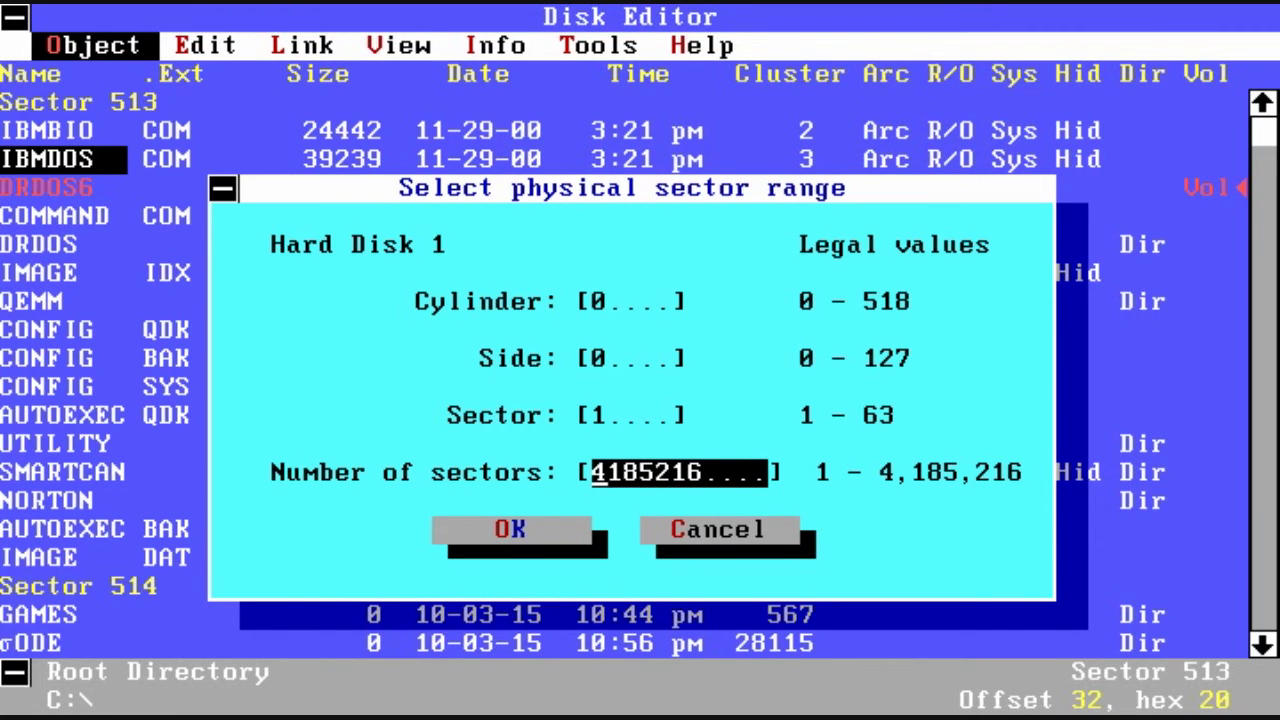
type("2")
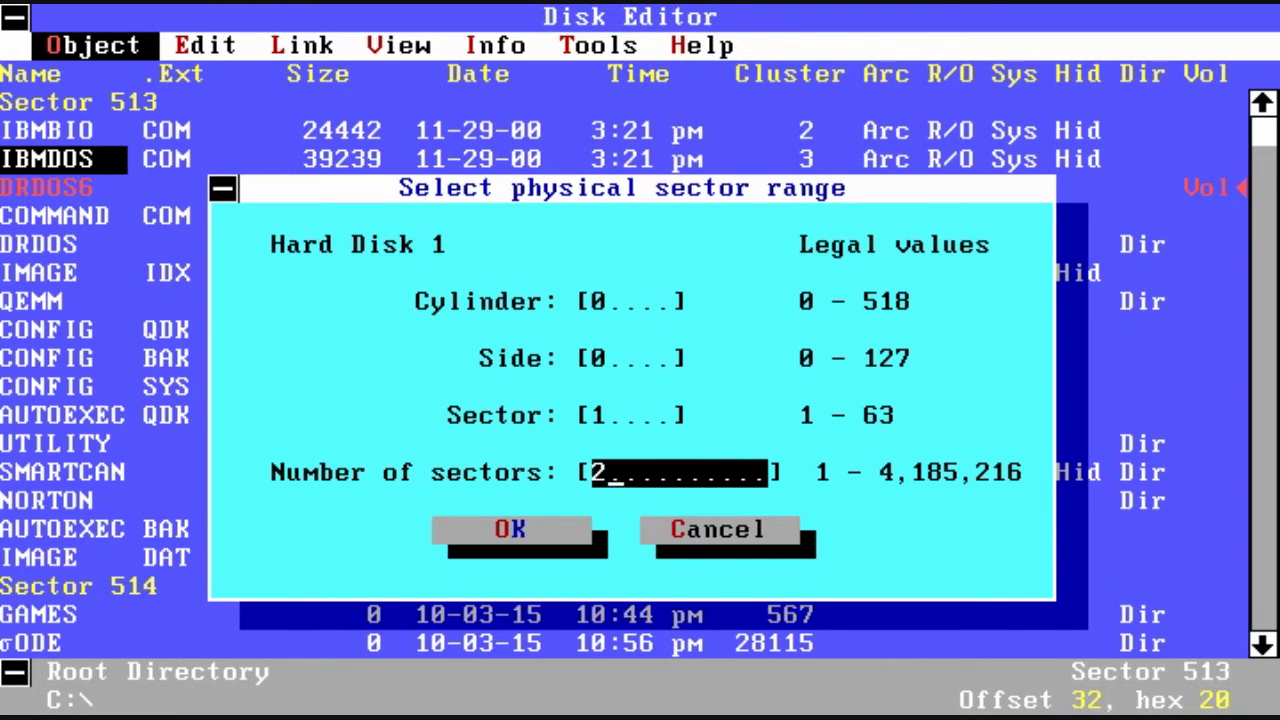
key("Return")
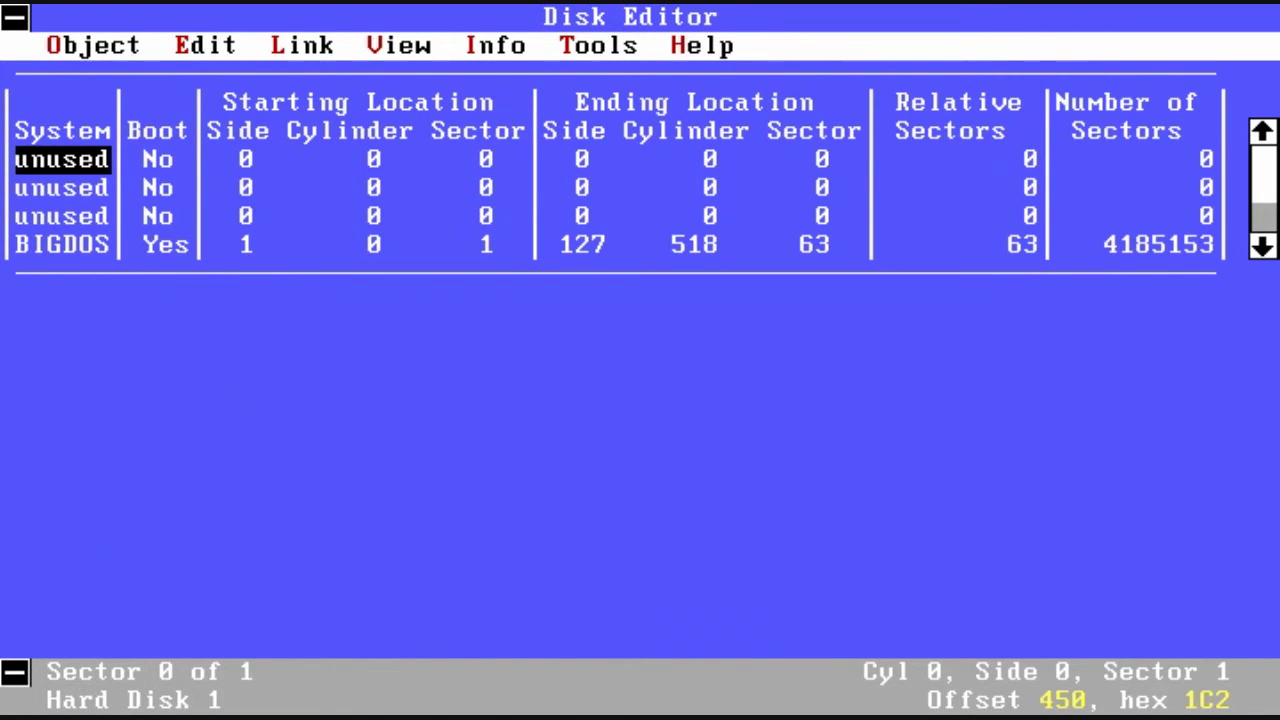
key("Down")
key("Down")
key("Down")
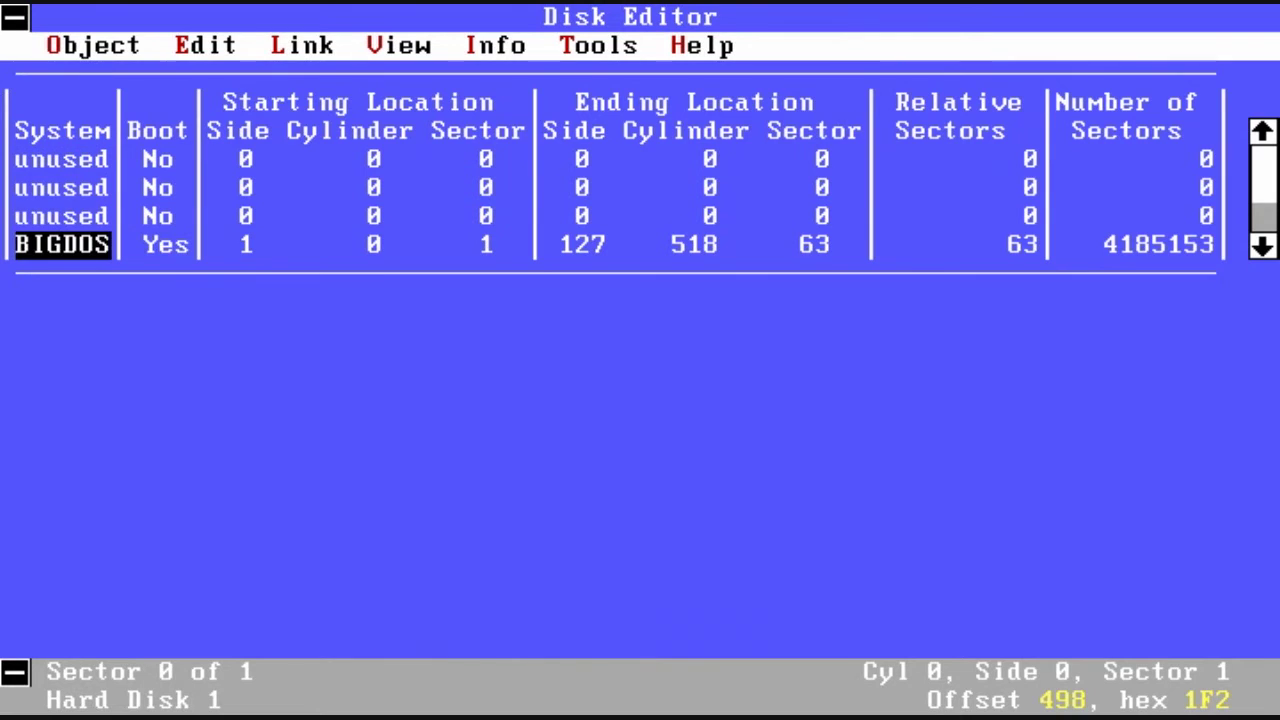
key("Right")
key("Right")
key("Right")
key("Right")
key("Right")
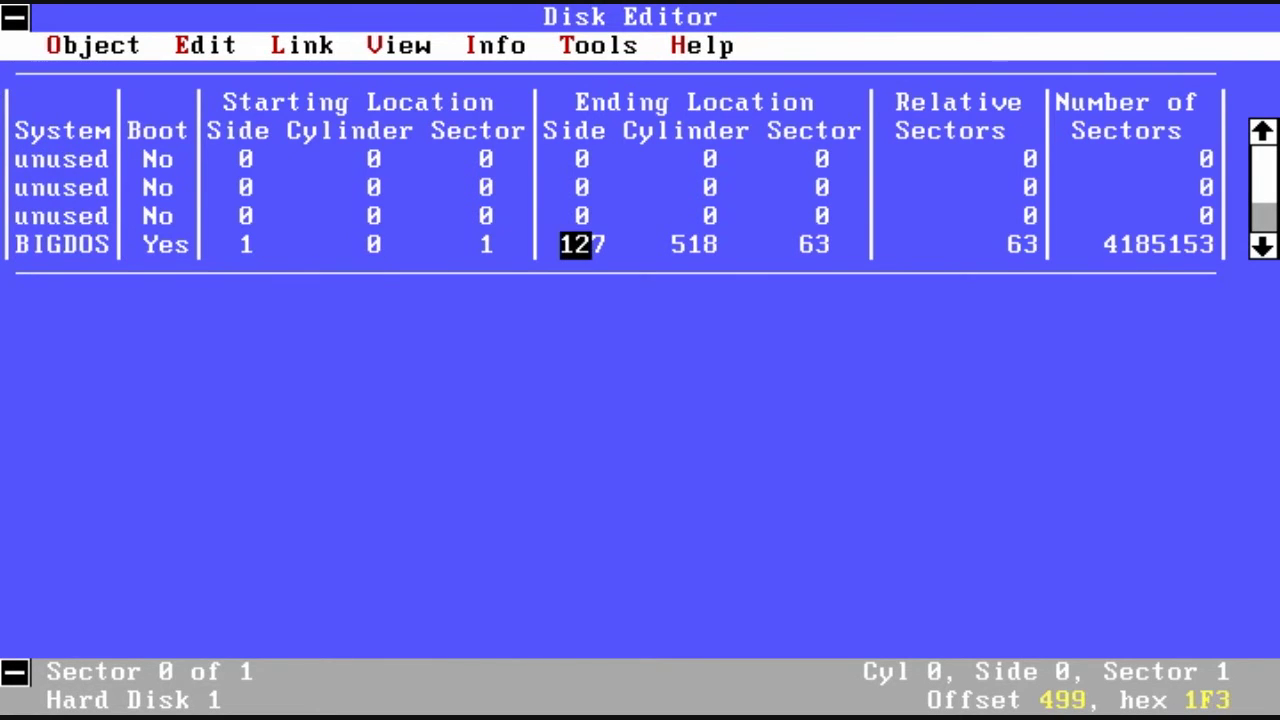
key("Right")
key("Right")
key("Right")
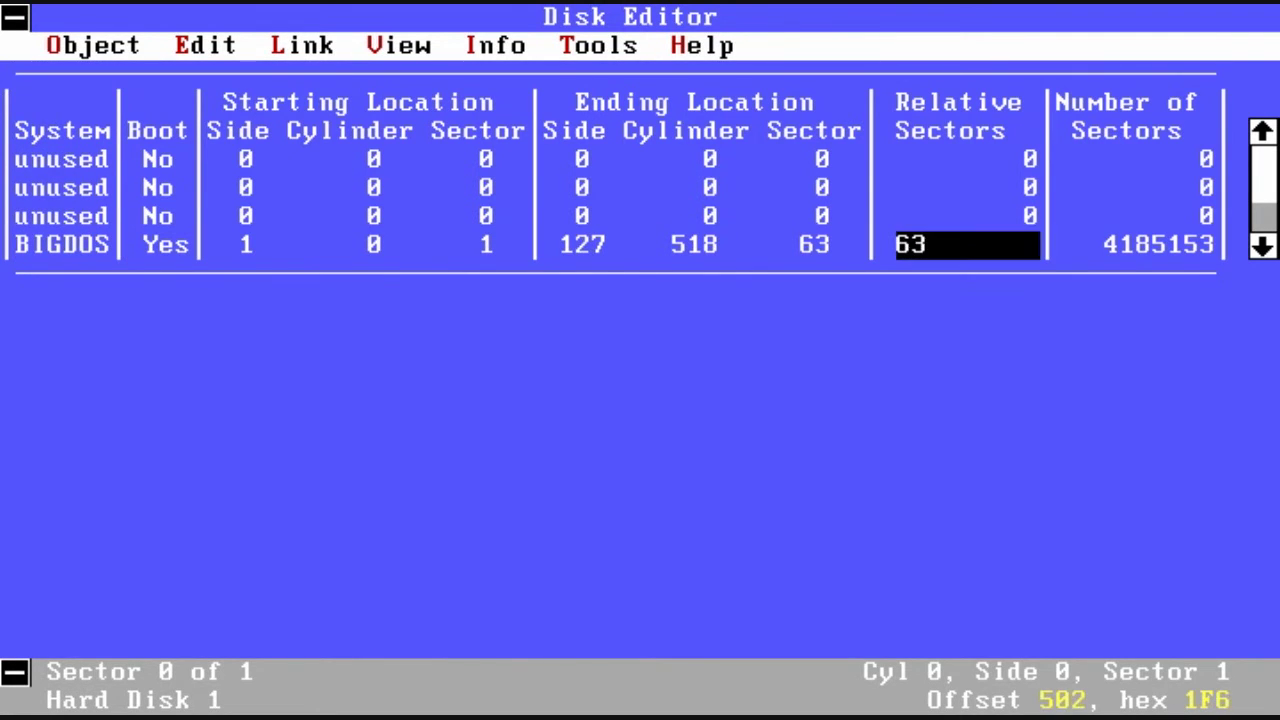
Step: Open the partition table view, then drive C:'s boot record with OEM ID IBM 3.3
key("alt+o")
key("Down")
key("Down")
key("Down")
key("Down")
key("Down")
key("Down")
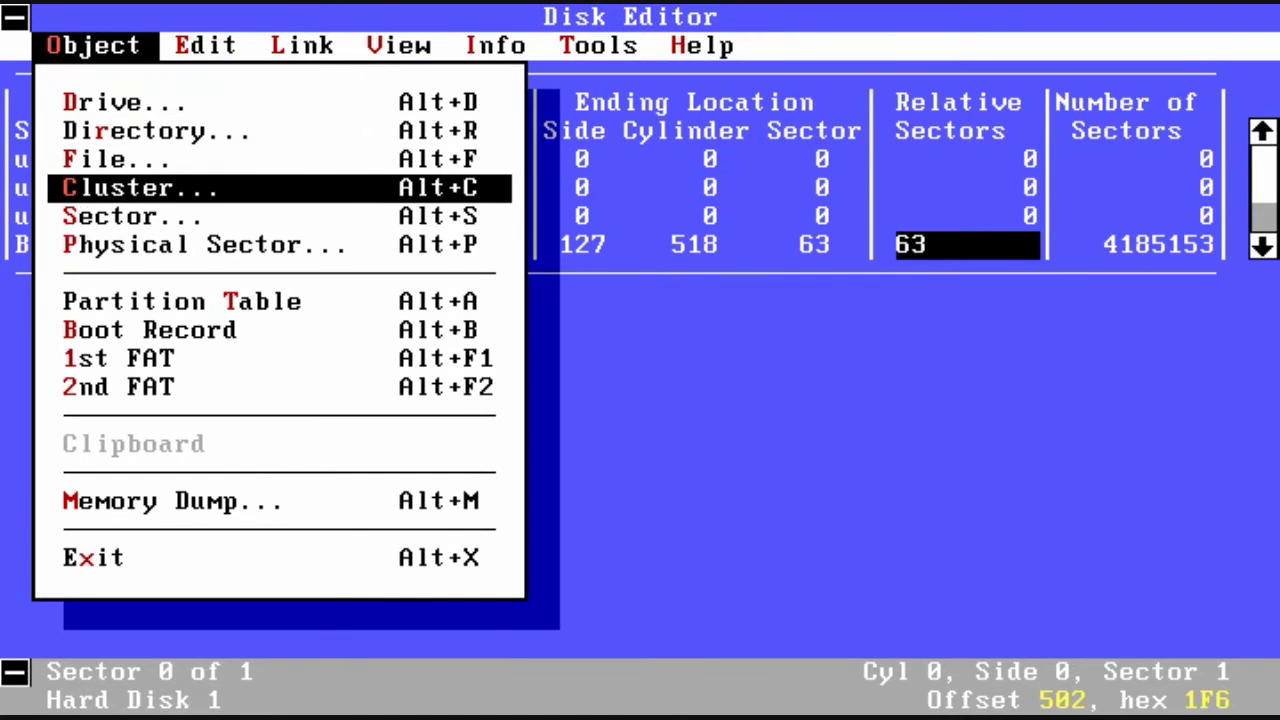
key("Return")
key("alt+o")
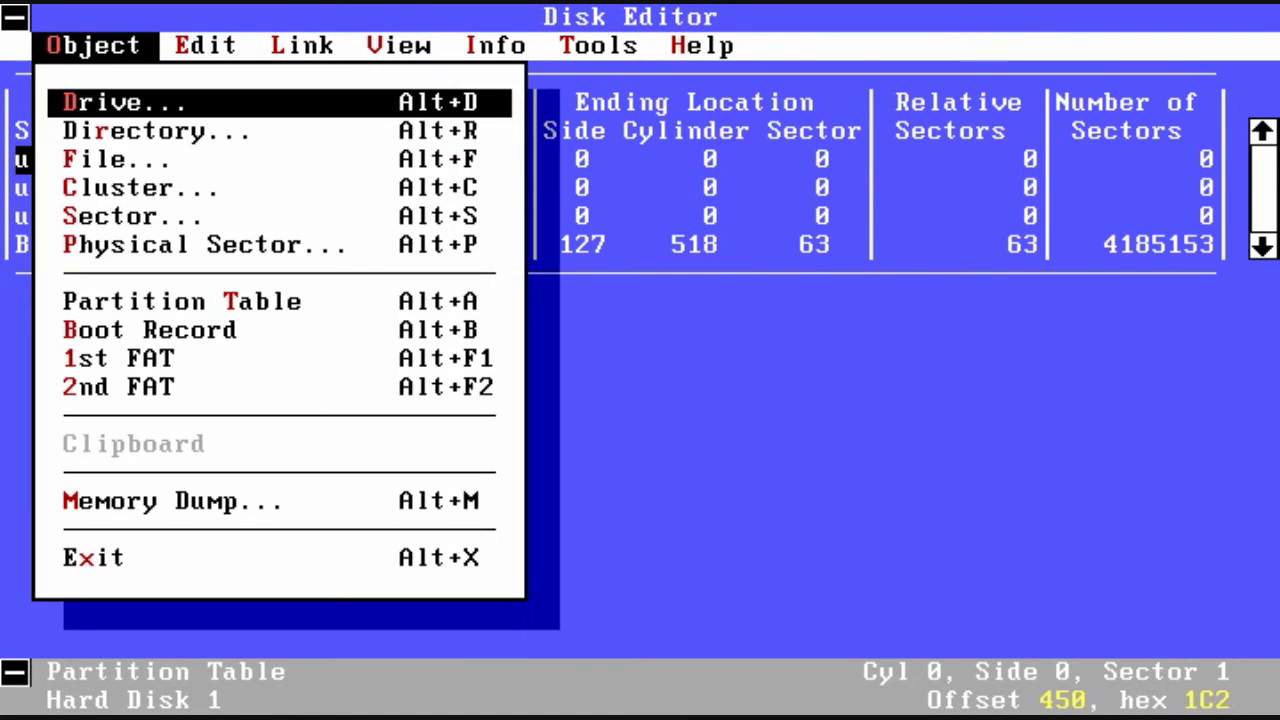
key("Down")
key("Down")
key("Down")
key("Down")
key("Down")
key("Down")
key("Down")
key("Return")
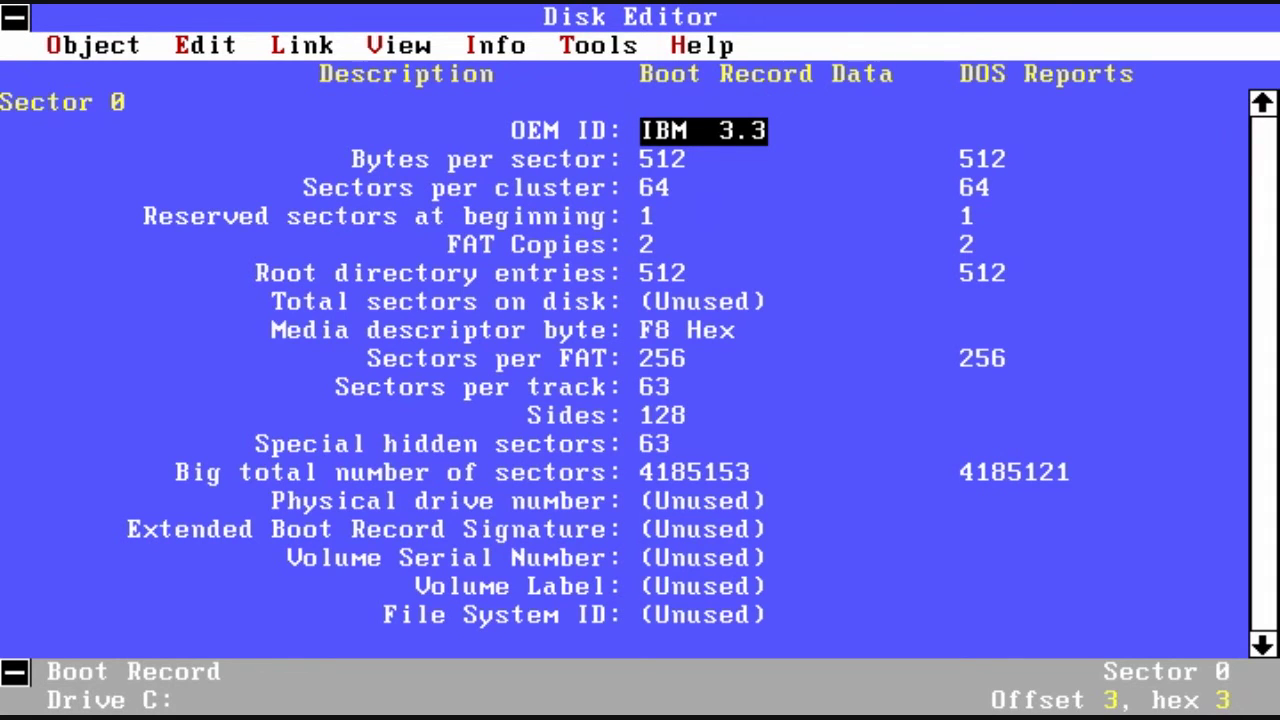
Step: Inspect boot record fields: bytes per sector, sectors per cluster, FAT copies, sides, File System ID
left_click(679, 159)
left_click(655, 187)
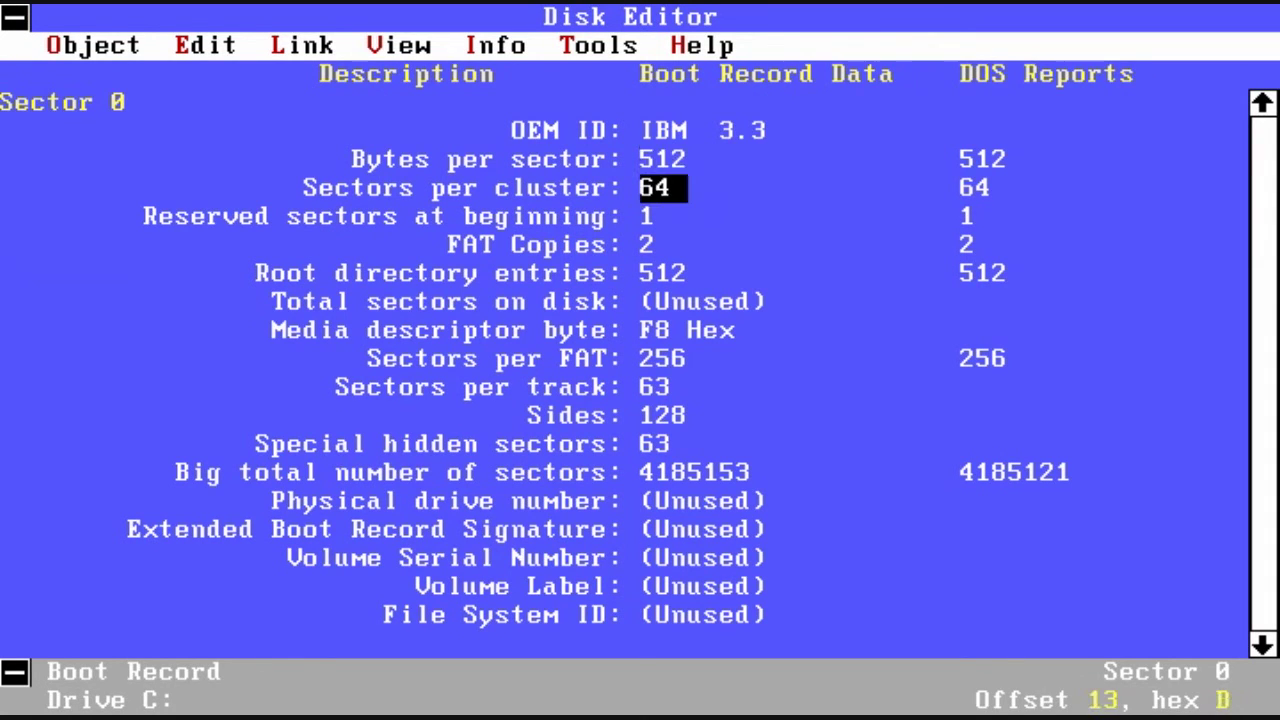
left_click(660, 216)
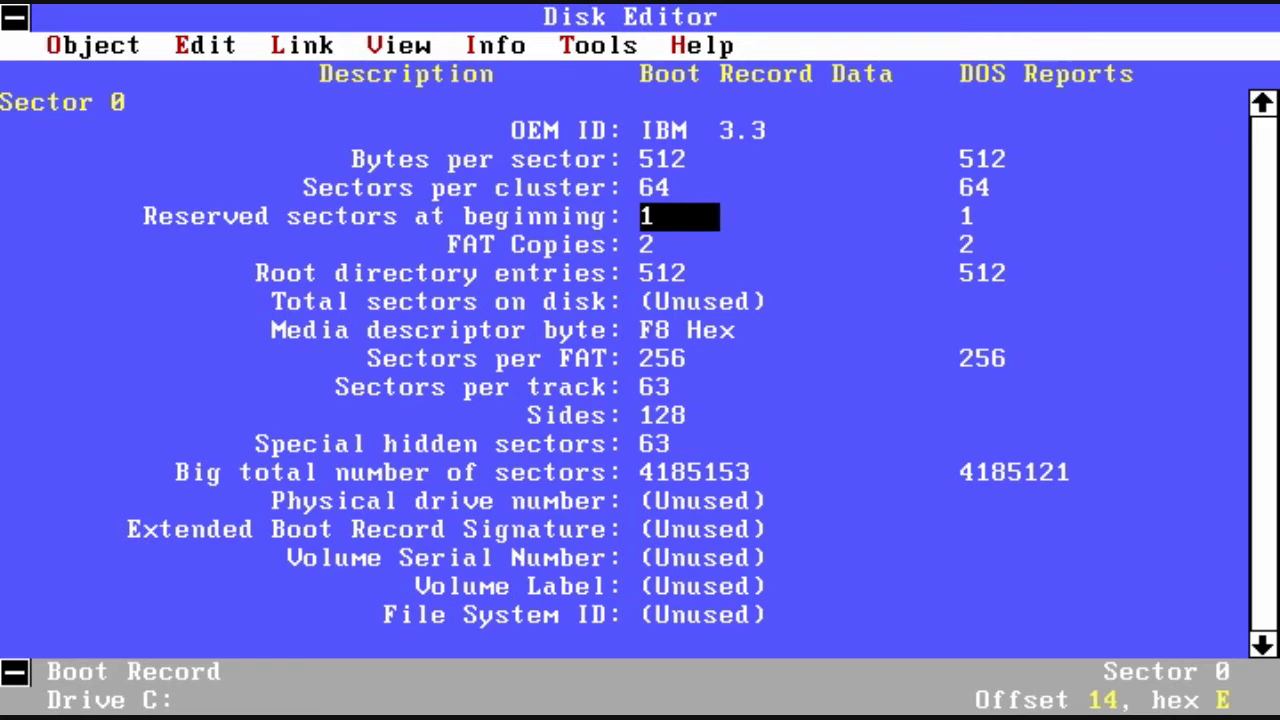
left_click(655, 244)
left_click(670, 415)
left_click(655, 444)
left_click(700, 529)
left_click(703, 614)
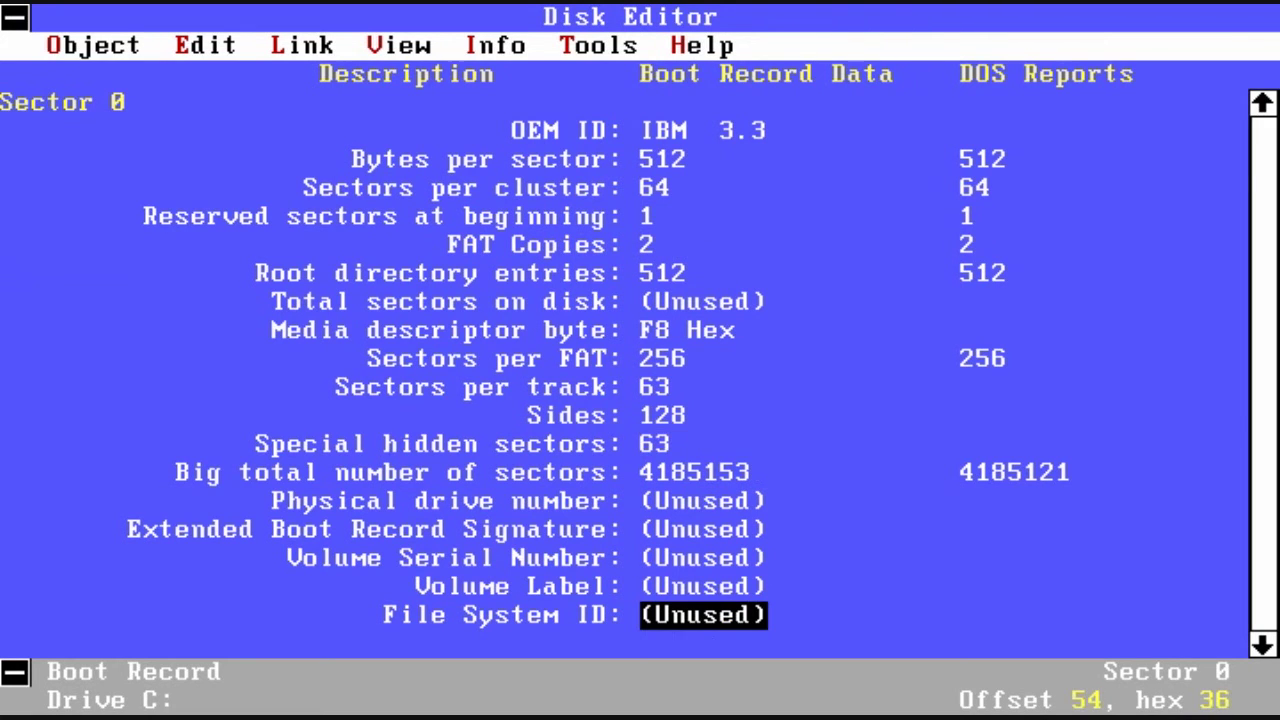
Step: Open the first FAT copy and browse entries for clusters 10, 43, 68, 90 and 91
key("alt+o")
key("Down")
key("Down")
key("Down")
key("Down")
key("Down")
key("Down")
key("Down")
key("Down")
key("Return")
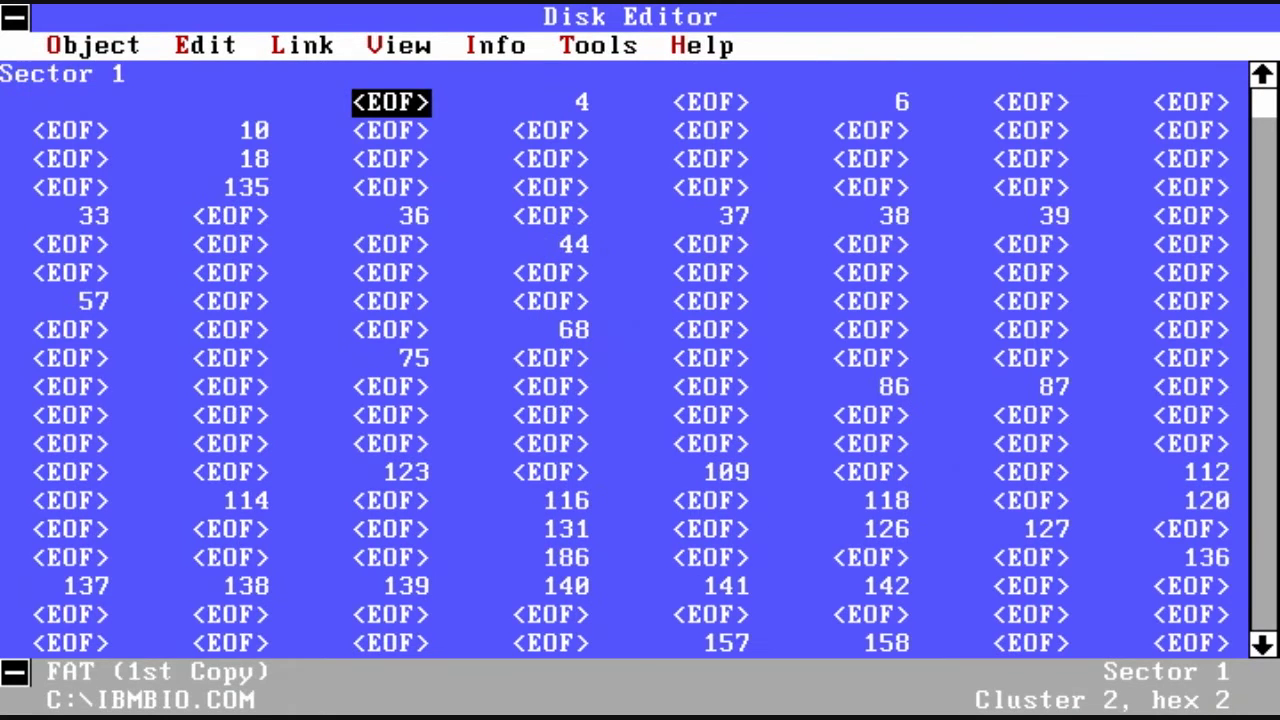
left_click(391, 130)
key("Down")
key("Right")
key("Down")
key("Down")
key("Down")
key("Down")
key("Down")
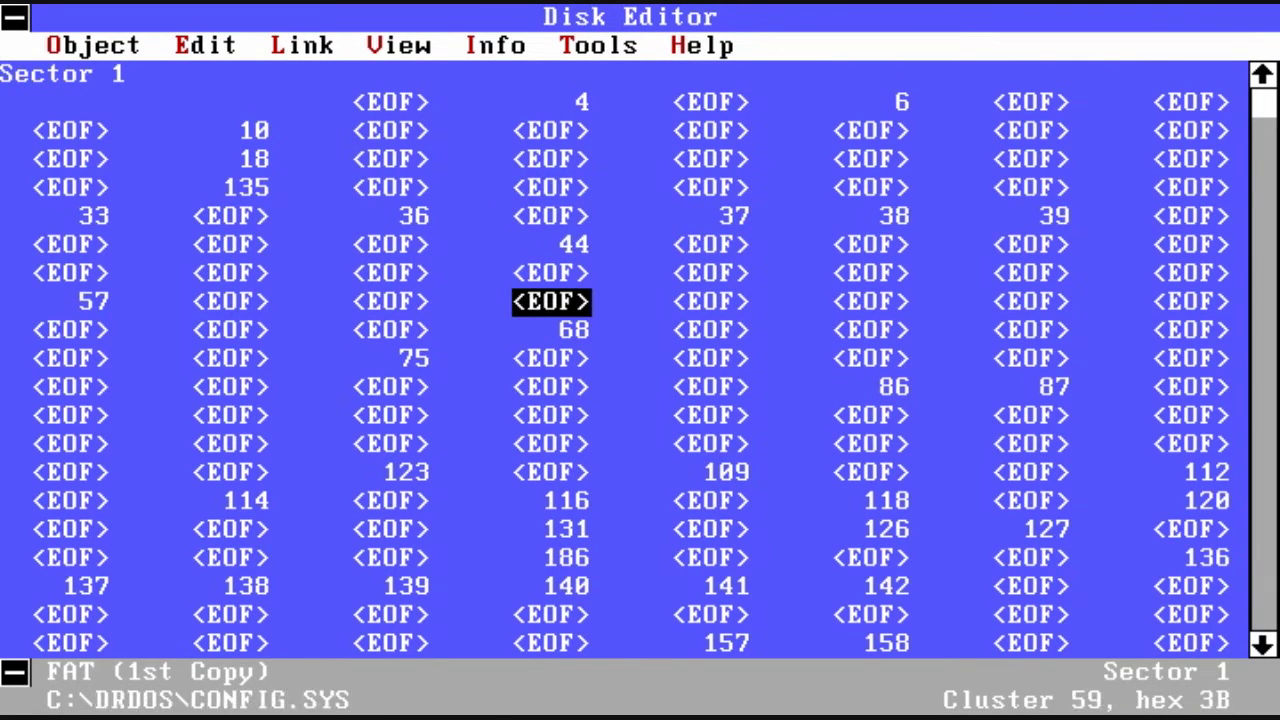
key("Right")
key("Down")
key("Down")
key("Down")
key("Down")
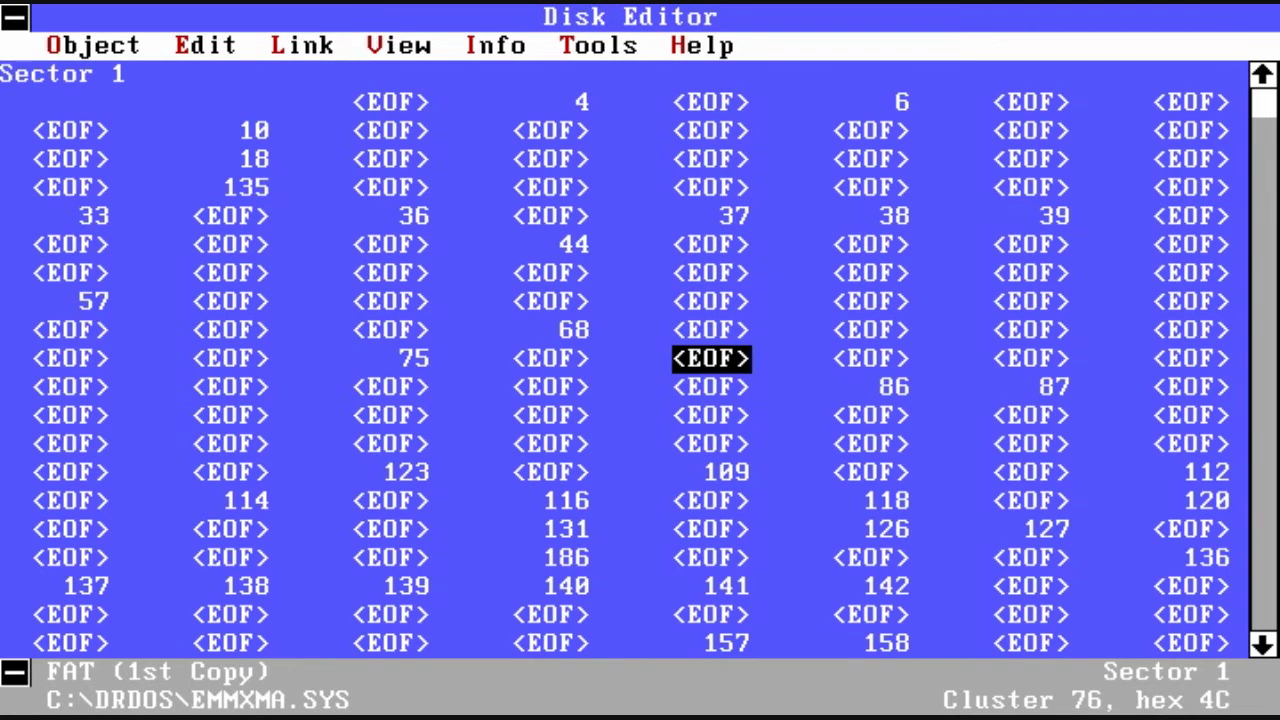
key("Left")
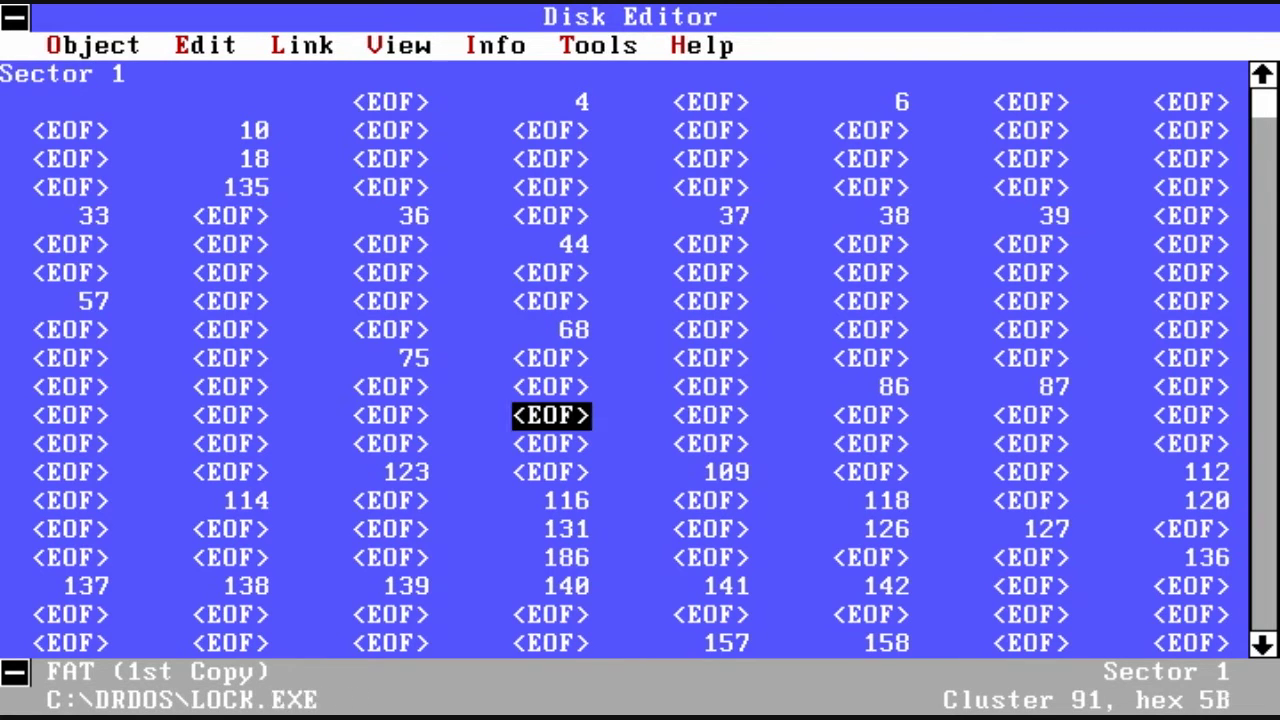
key("Left")
key("Right")
Step: Jump to LOCK.EXE in DRDOS and show Object Info: starting cluster 7, 32,768 bytes
key("ctrl+d")
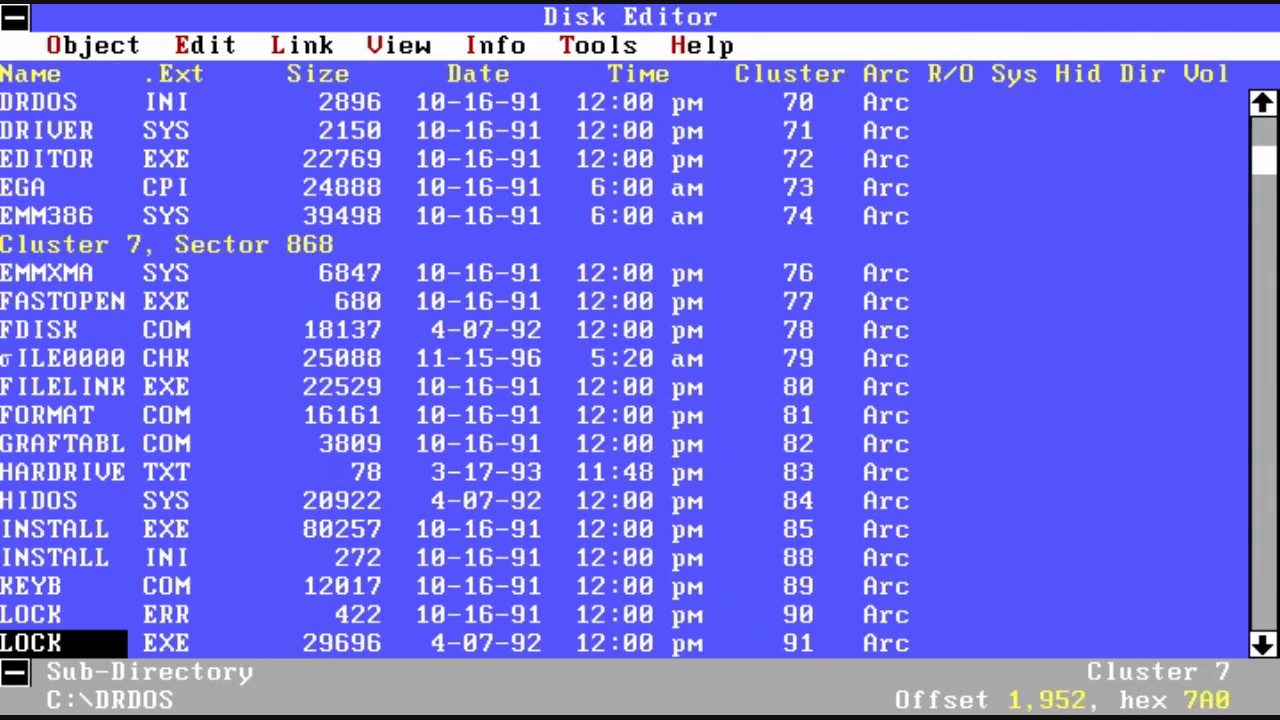
key("Down")
key("Down")
key("Up")
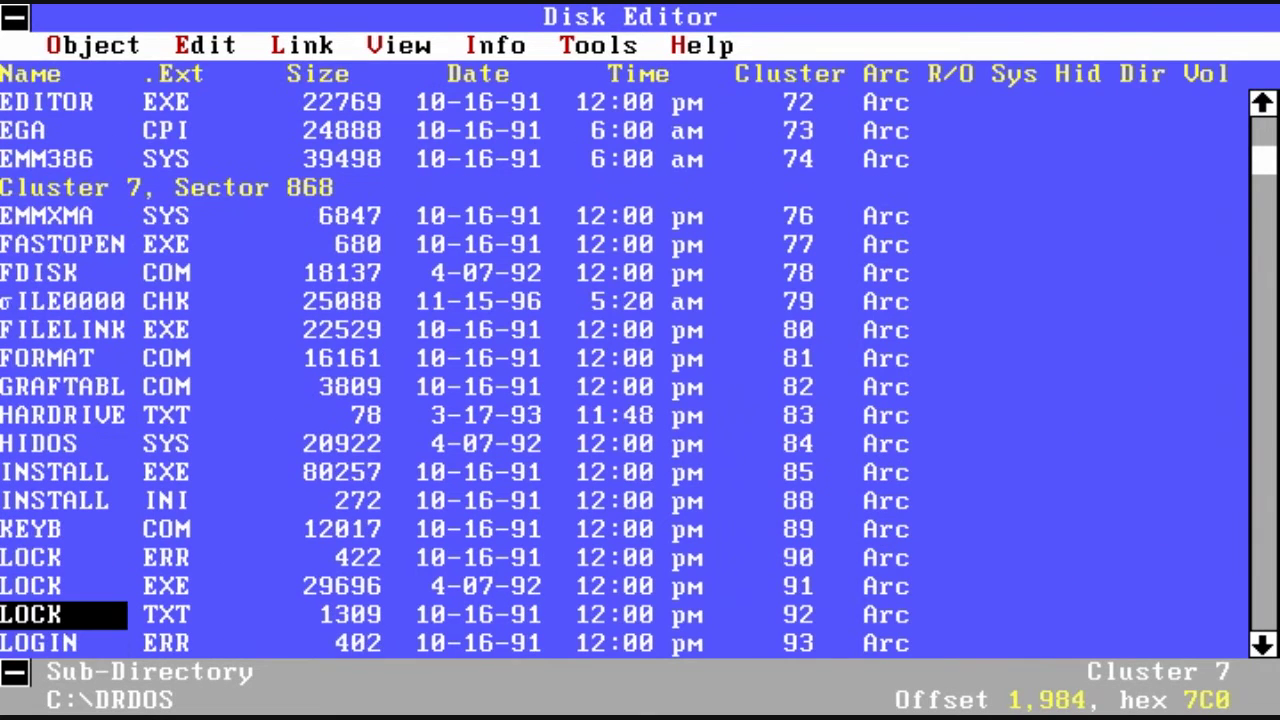
key("alt+i")
key("Return")
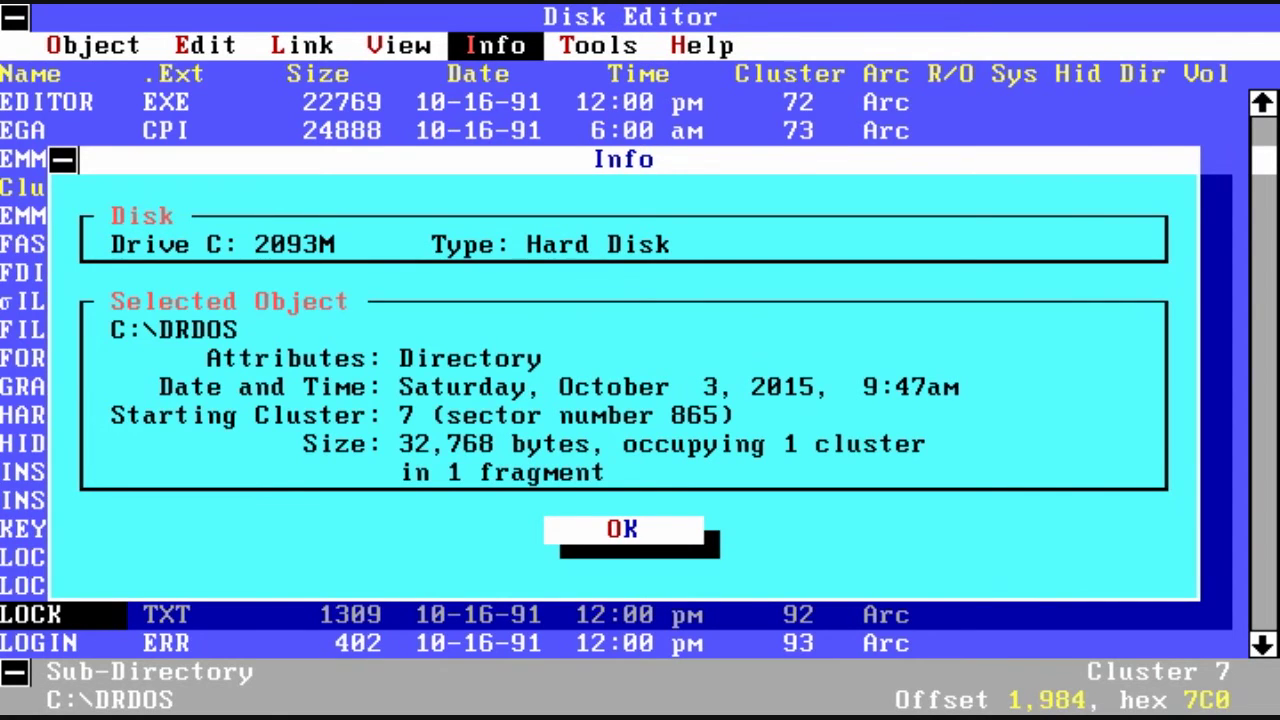
Step: Close the directory details and review drive C:'s disk characteristics in Drive Info
key("Return")
key("alt+i")
key("Down")
key("Return")
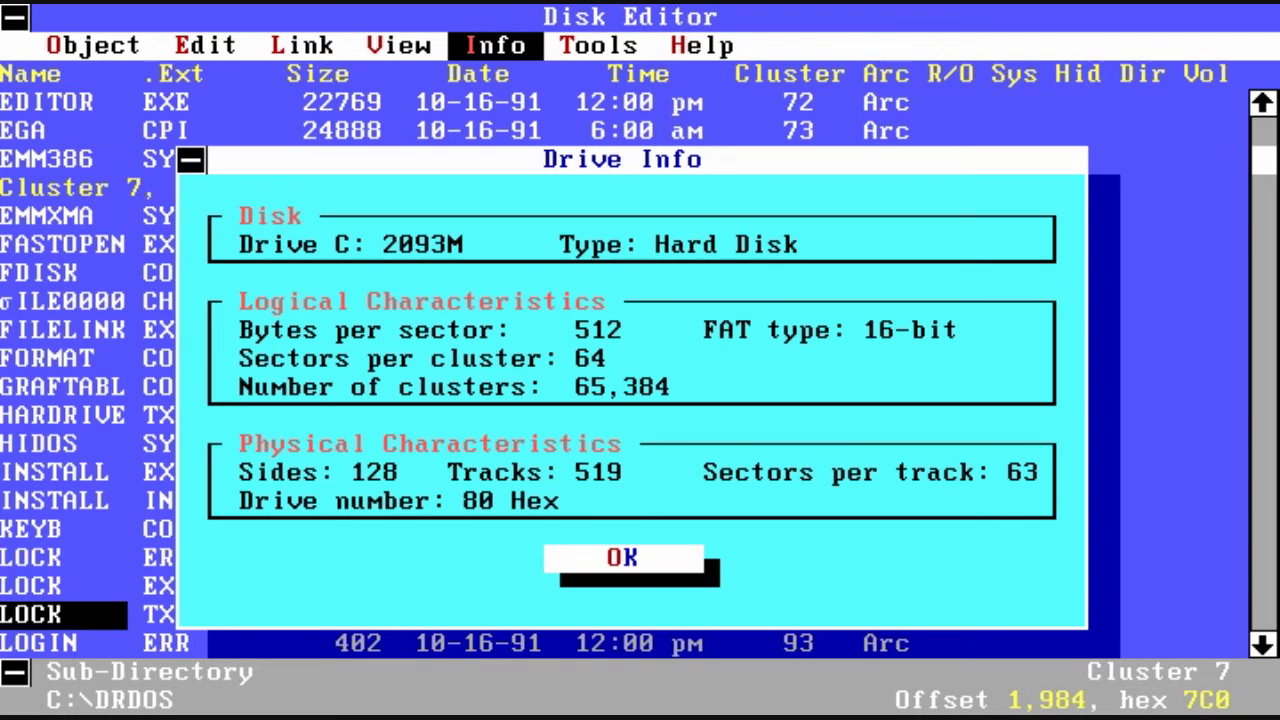
key("Return")
Step: Display the cluster as a partition table and step up to the OEM ID field
key("alt+v")
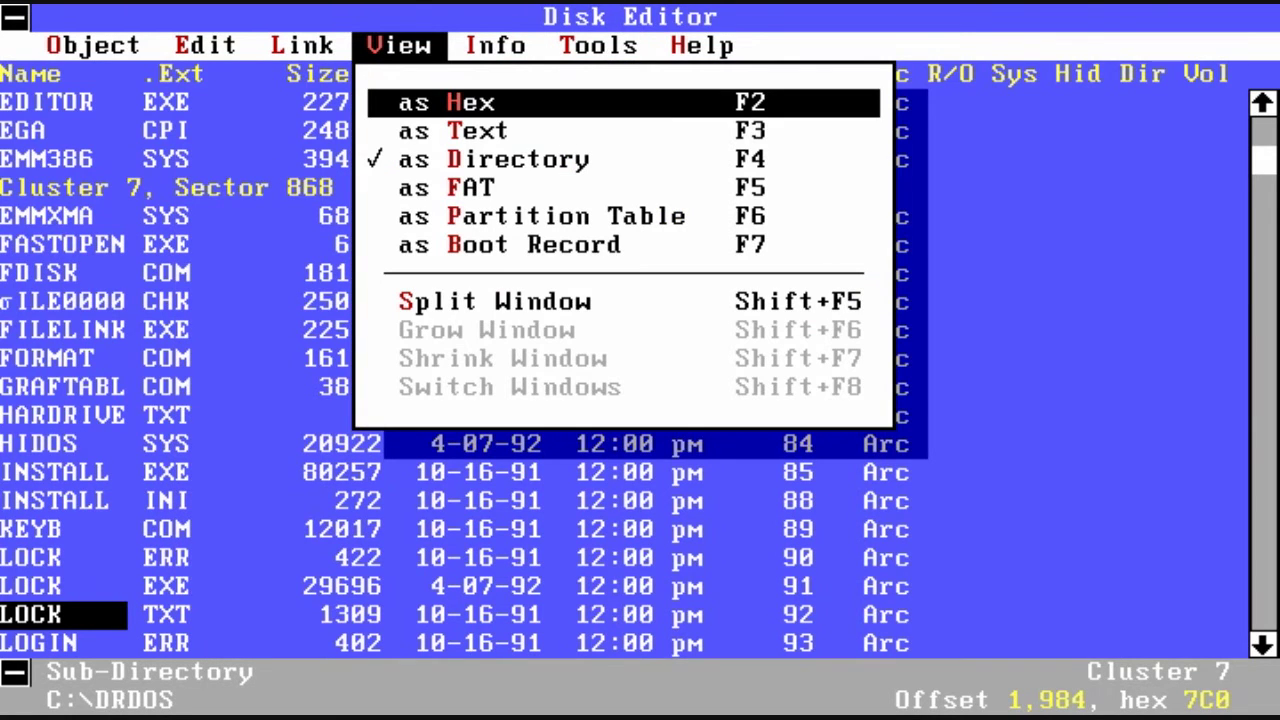
key("Down")
key("Down")
key("Down")
key("Down")
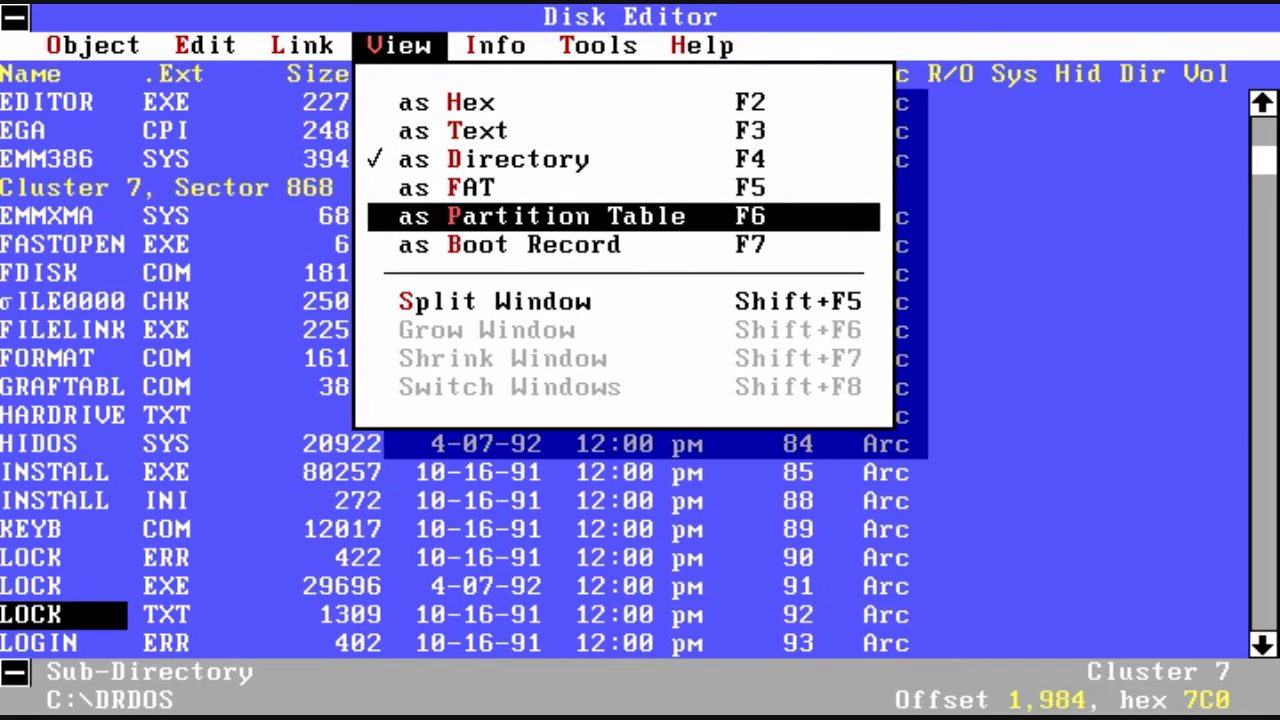
key("Return")
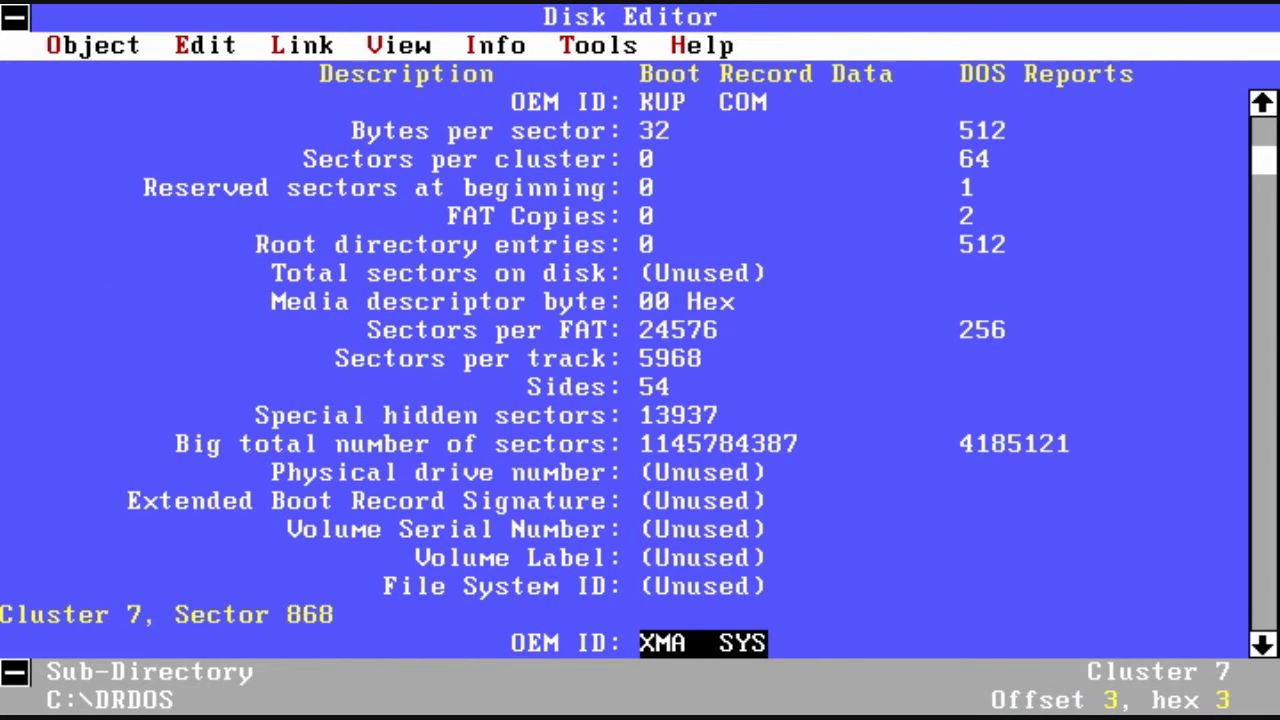
key("Up")
key("Up")
key("Up")
key("Up")
key("Up")
key("Up")
key("Up")
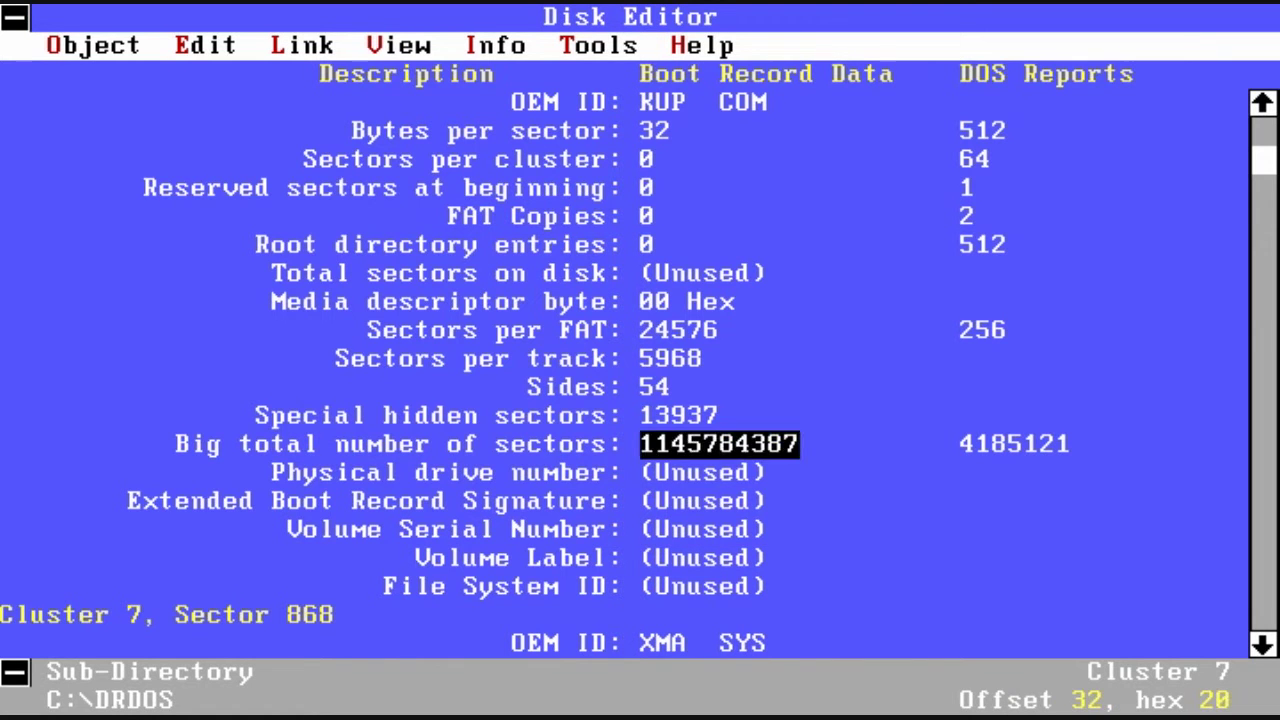
key("Up")
key("Up")
key("Up")
key("Up")
key("Up")
key("Up")
key("Up")
key("Up")
key("Up")
key("Up")
key("Up")
key("Up")
key("Up")
key("Up")
key("Up")
key("Up")
key("Up")
key("Up")
key("Up")
key("Up")
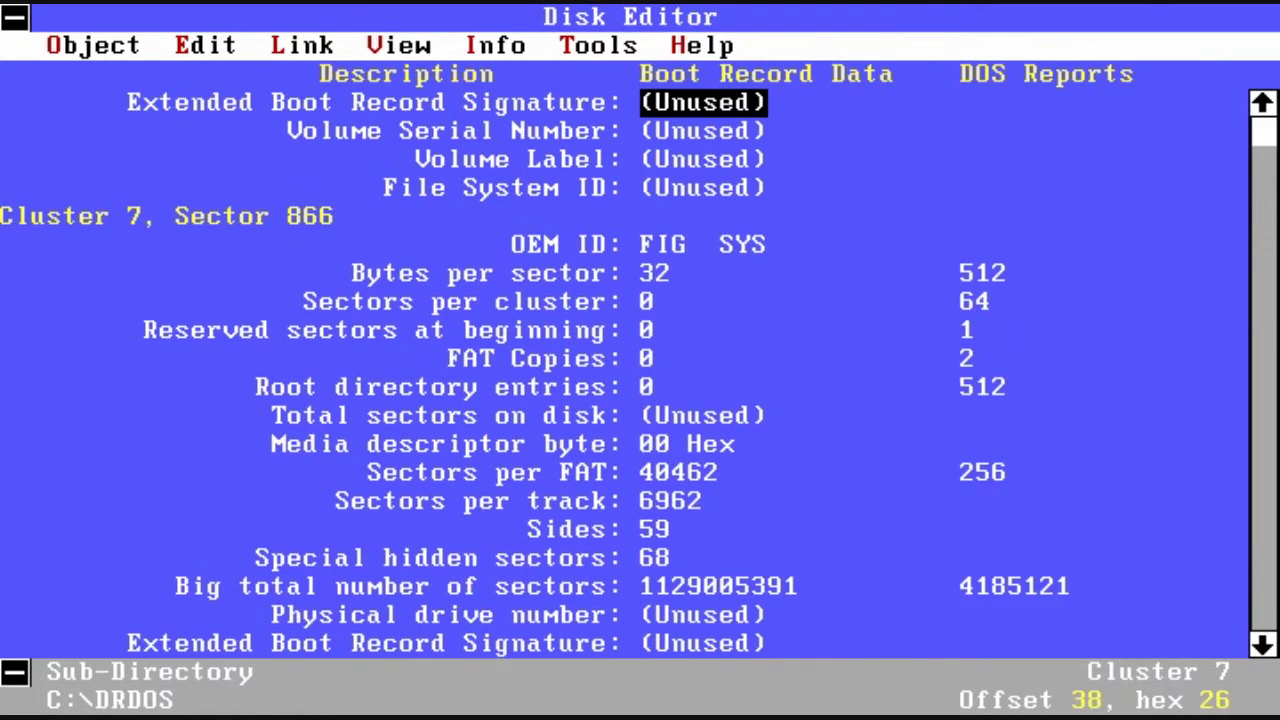
key("Up")
key("Up")
key("Up")
key("Up")
key("Up")
key("Up")
key("Up")
key("Up")
key("Up")
key("Up")
key("Up")
key("Up")
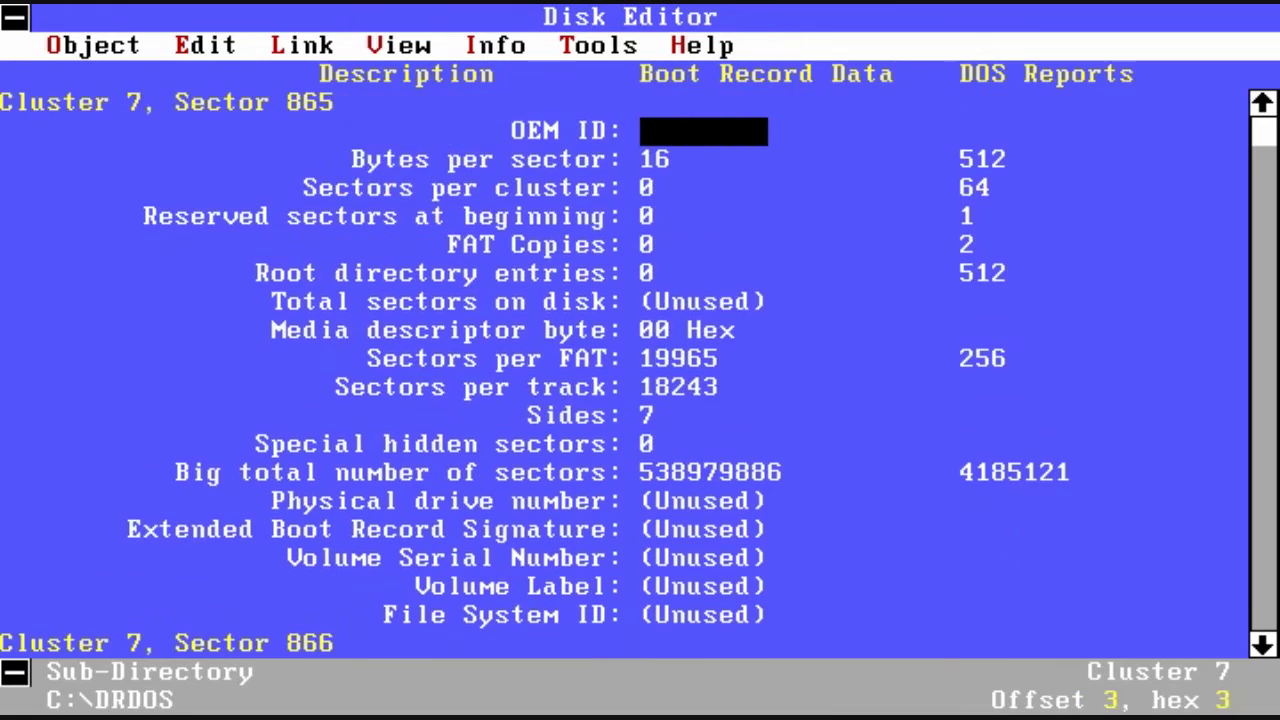
Step: Switch to hex view of sector 865 and move down into empty sector 876
key("alt+v")
key("Return")
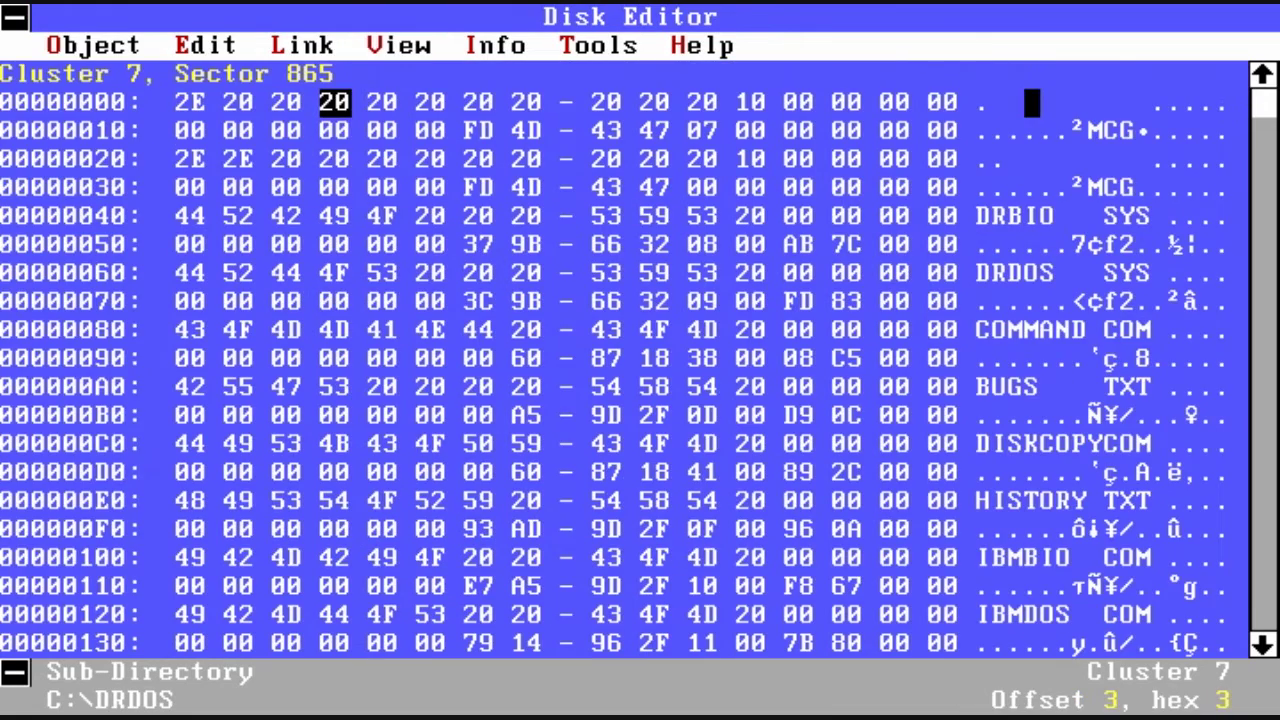
key("Down")
key("Down")
key("Down")
key("Down")
key("Down")
key("Down")
key("Down")
key("Down")
key("Down")
key("Down")
key("Down")
key("Down")
key("Down")
key("Down")
key("Down")
key("Down")
key("Down")
key("Down")
key("Down")
key("Down")
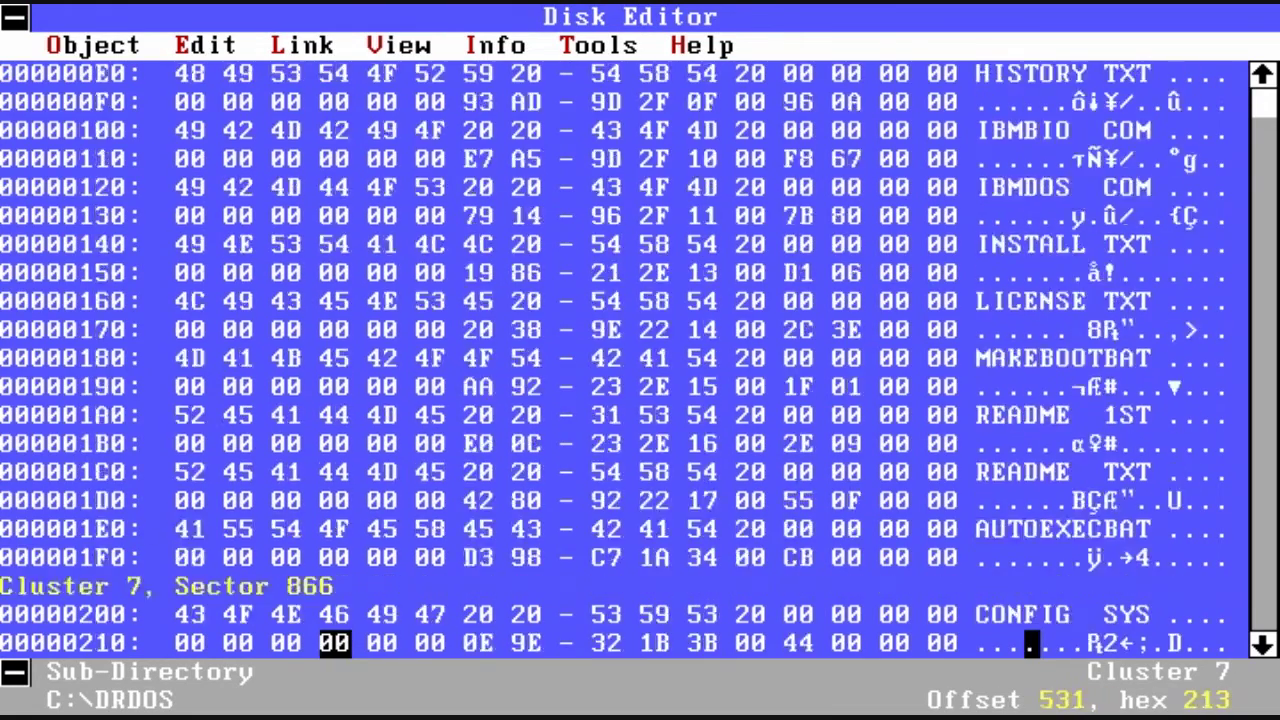
key("Down")
key("Down")
key("Down")
key("Down")
key("Down")
key("Down")
key("Down")
key("Down")
key("Down")
key("Down")
key("Down")
key("Down")
key("Down")
key("Down")
key("Down")
key("Down")
key("Down")
key("Down")
key("Down")
key("Down")
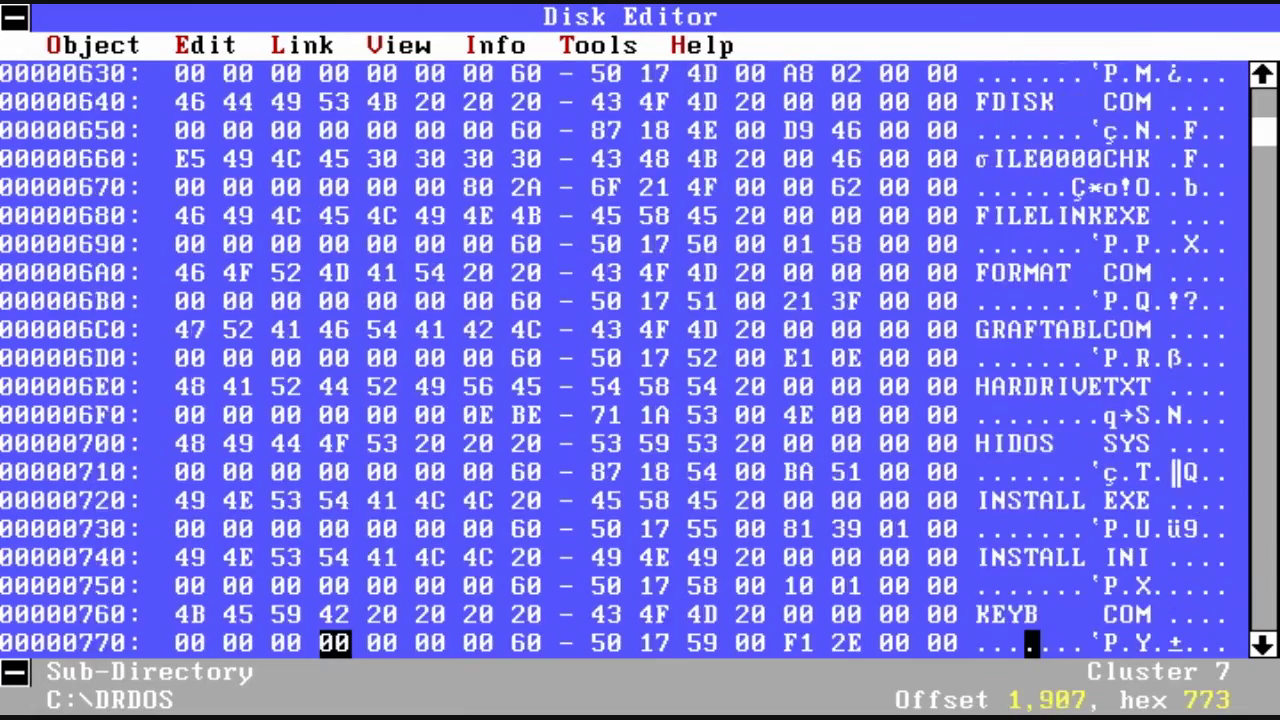
key("Down")
key("Down")
key("Down")
key("Down")
key("Down")
key("Down")
key("Down")
key("Down")
key("Down")
key("Down")
key("Down")
key("Down")
key("Down")
key("Down")
key("Down")
key("Down")
key("Down")
key("Down")
key("Down")
key("Down")
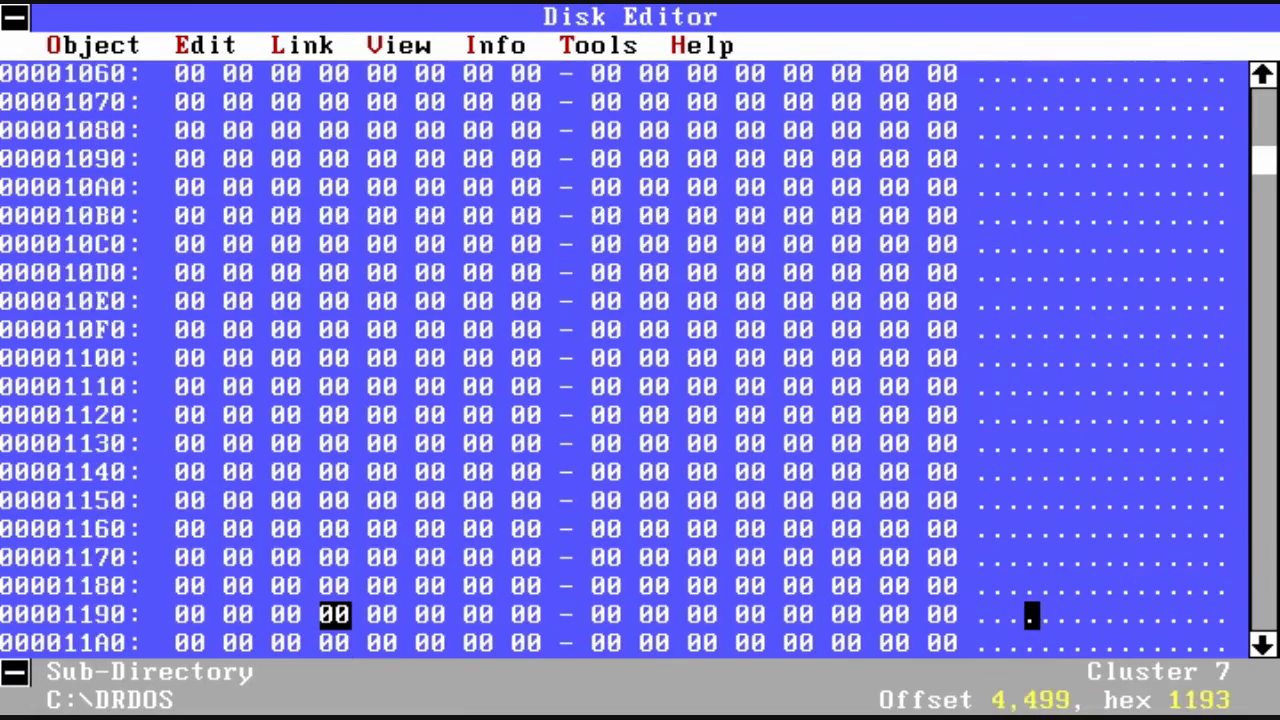
key("Down")
key("Down")
key("Down")
key("Down")
key("Down")
key("Down")
key("Down")
key("Down")
key("Down")
key("Down")
key("Down")
key("Down")
key("Down")
key("Down")
key("Down")
key("Down")
key("Down")
key("Down")
key("Down")
key("Down")
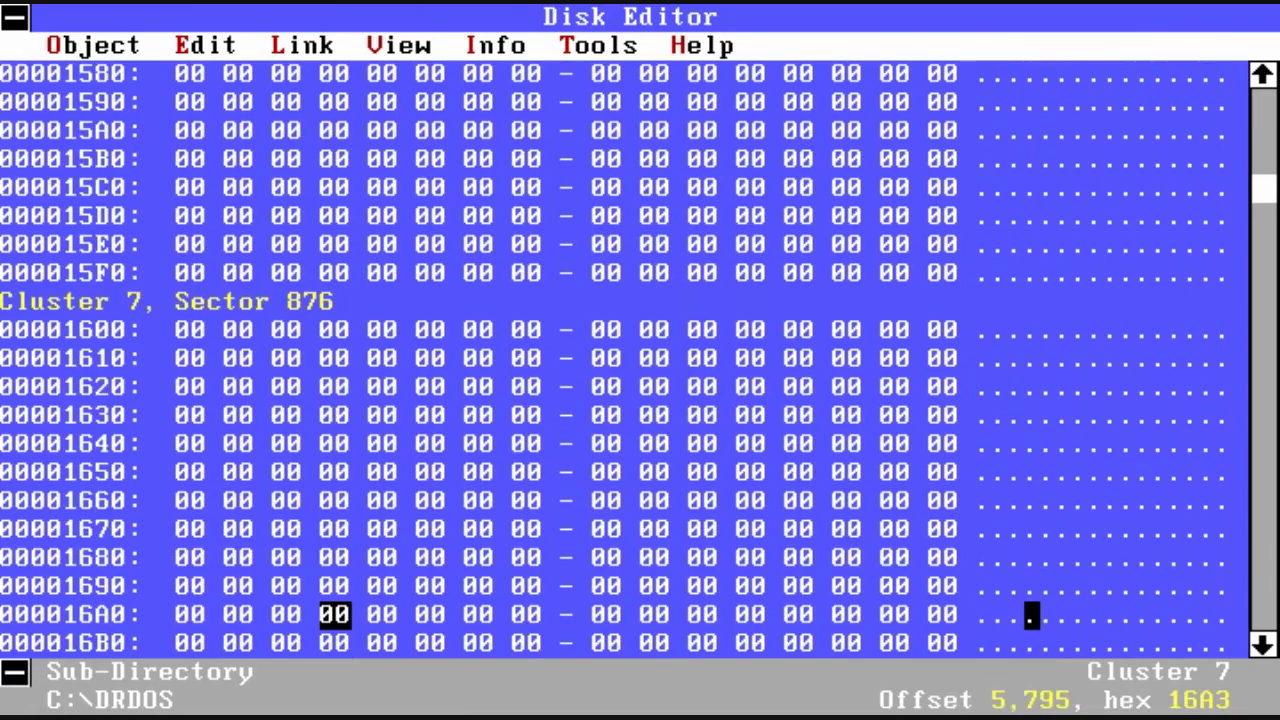
Step: Open Tools > Edit Disk Parameters, confirming and dismissing the Sectors Per Cluster warning
key("alt+l")
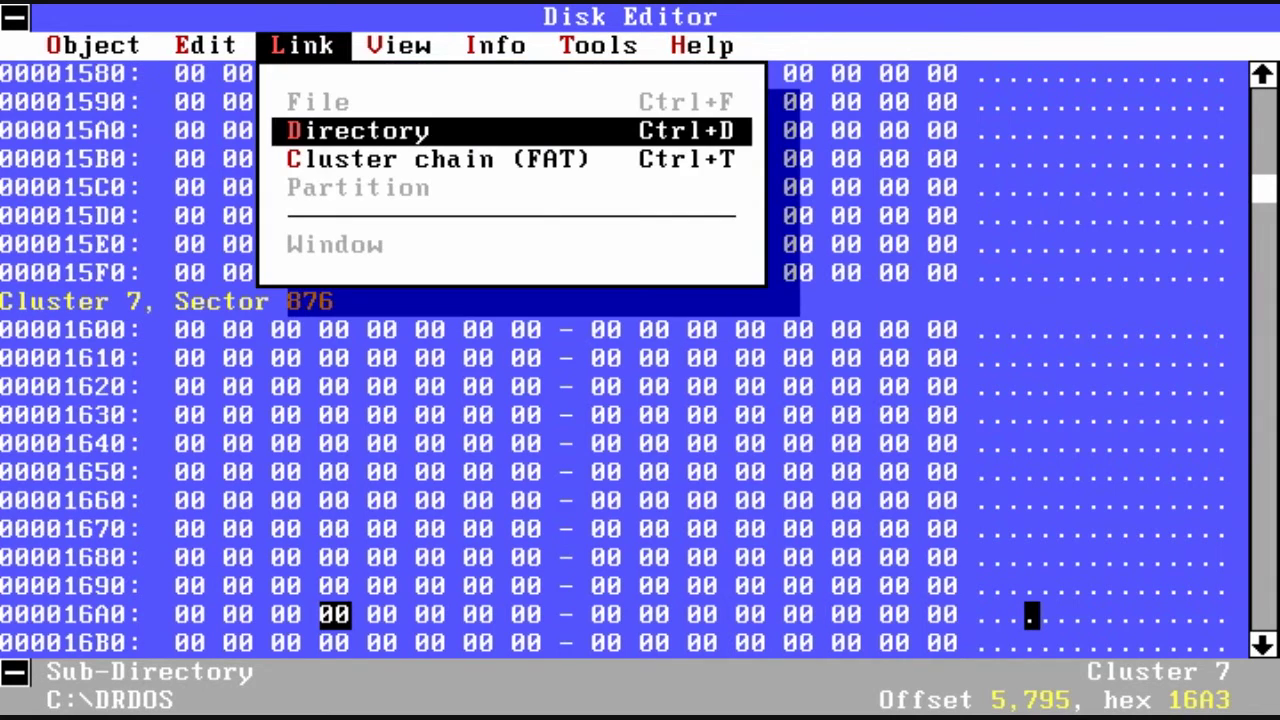
key("Right")
key("Right")
key("Right")
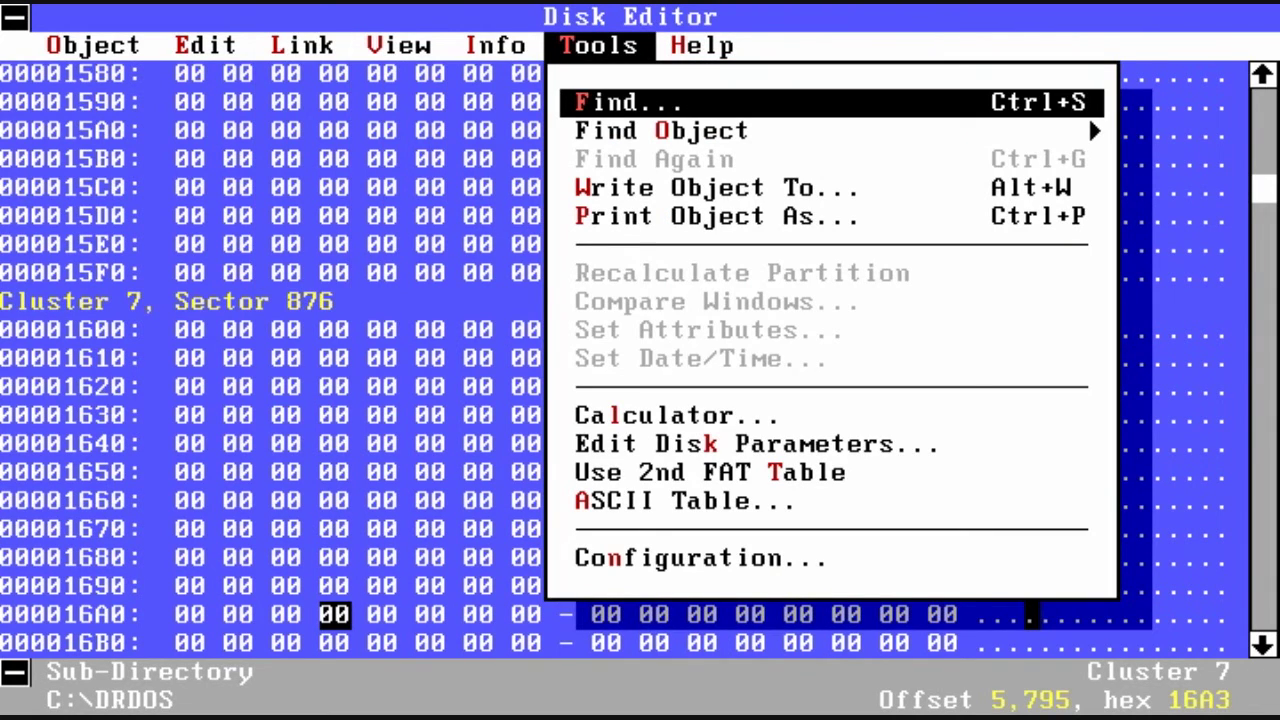
key("Down")
key("Down")
key("Down")
key("Down")
key("Down")
key("Down")
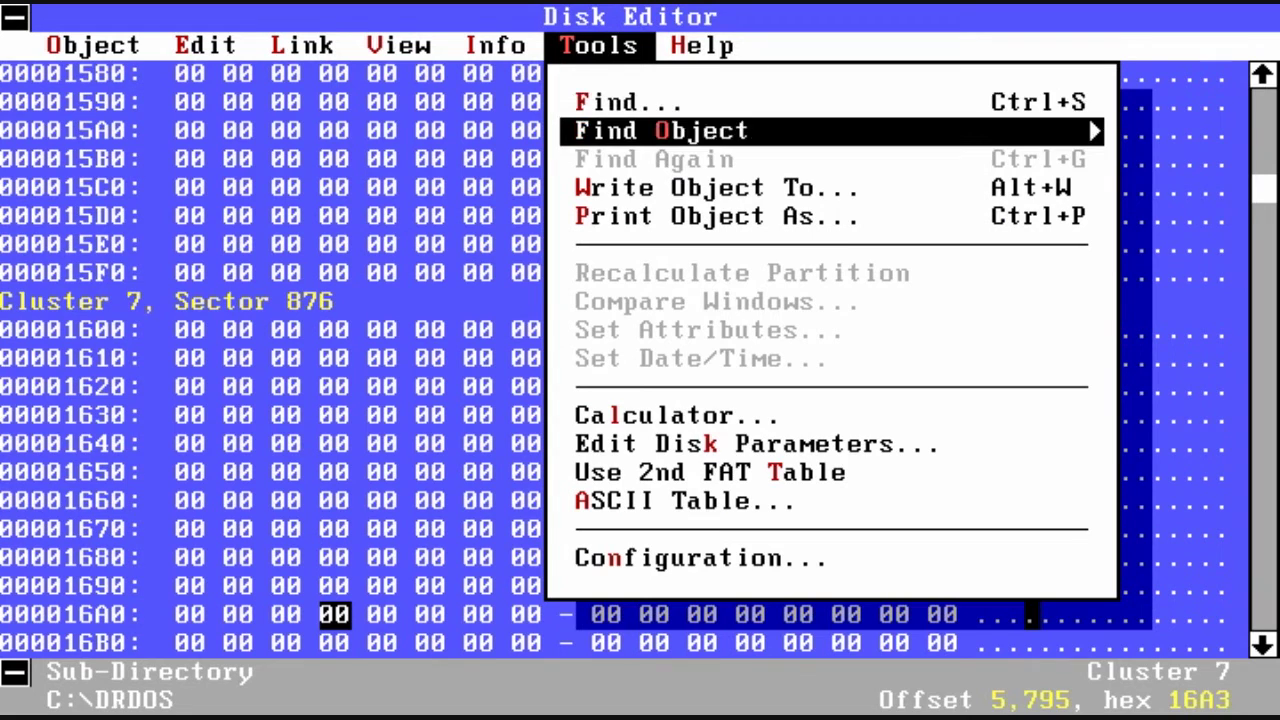
key("Up")
key("Return")
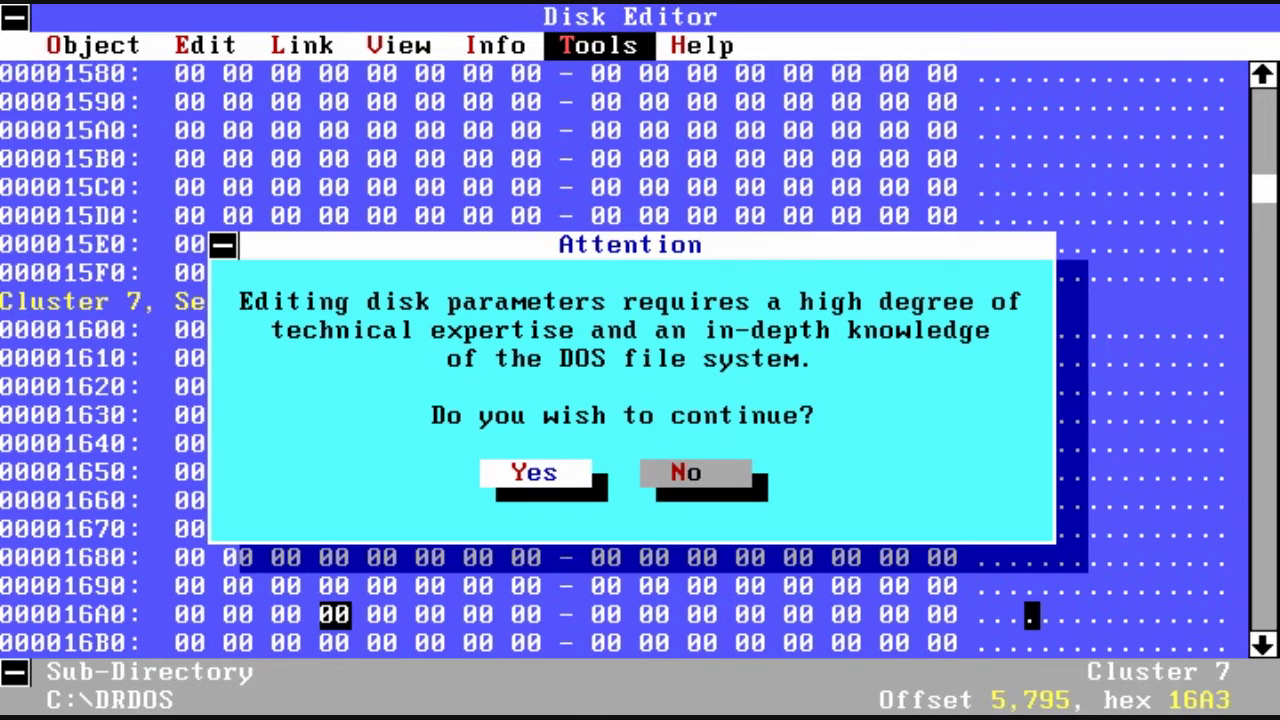
key("Return")
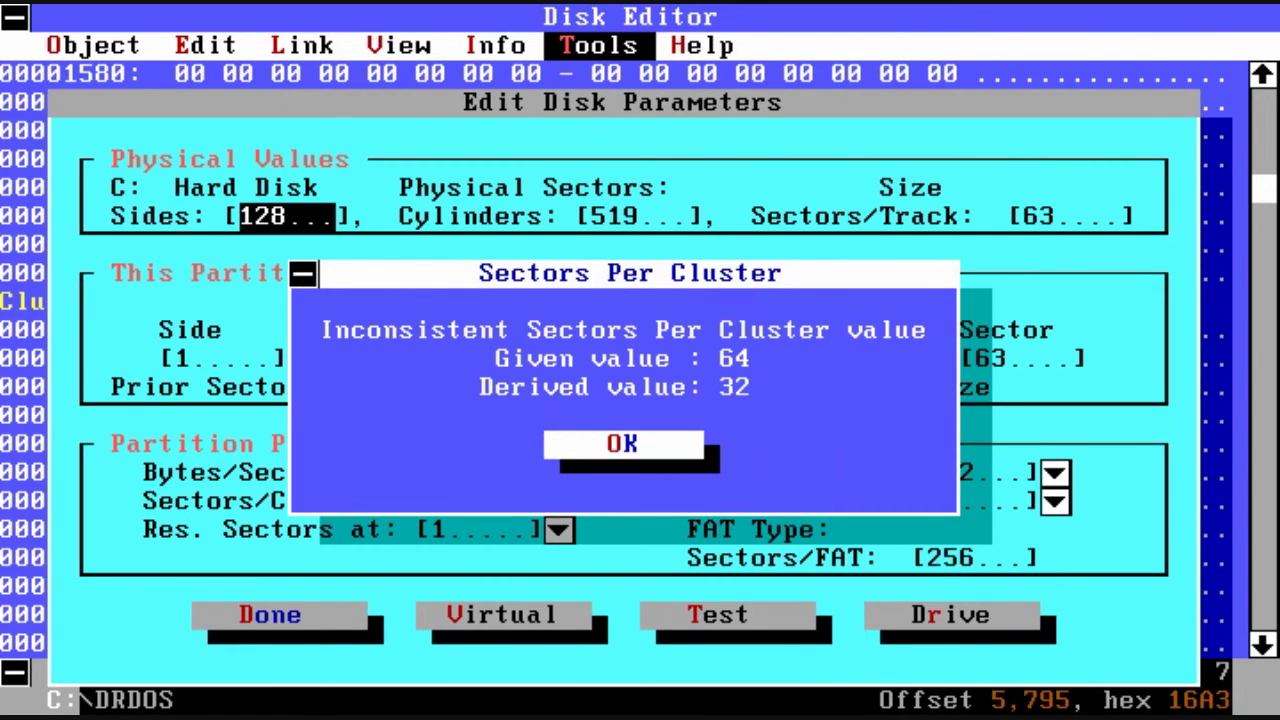
key("Return")
Step: Step through the Side, Bytes/Sectors and Sectors/FAT fields, then leave the parameter editor
left_click(190, 358)
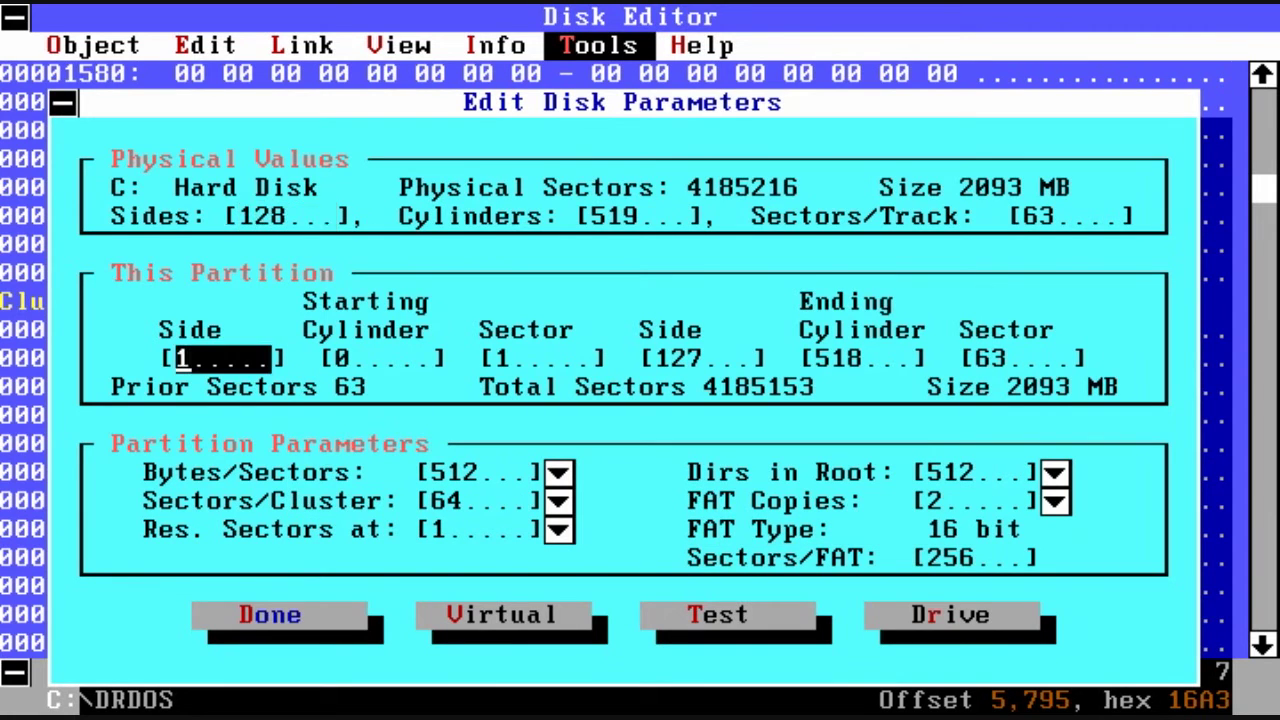
left_click(478, 472)
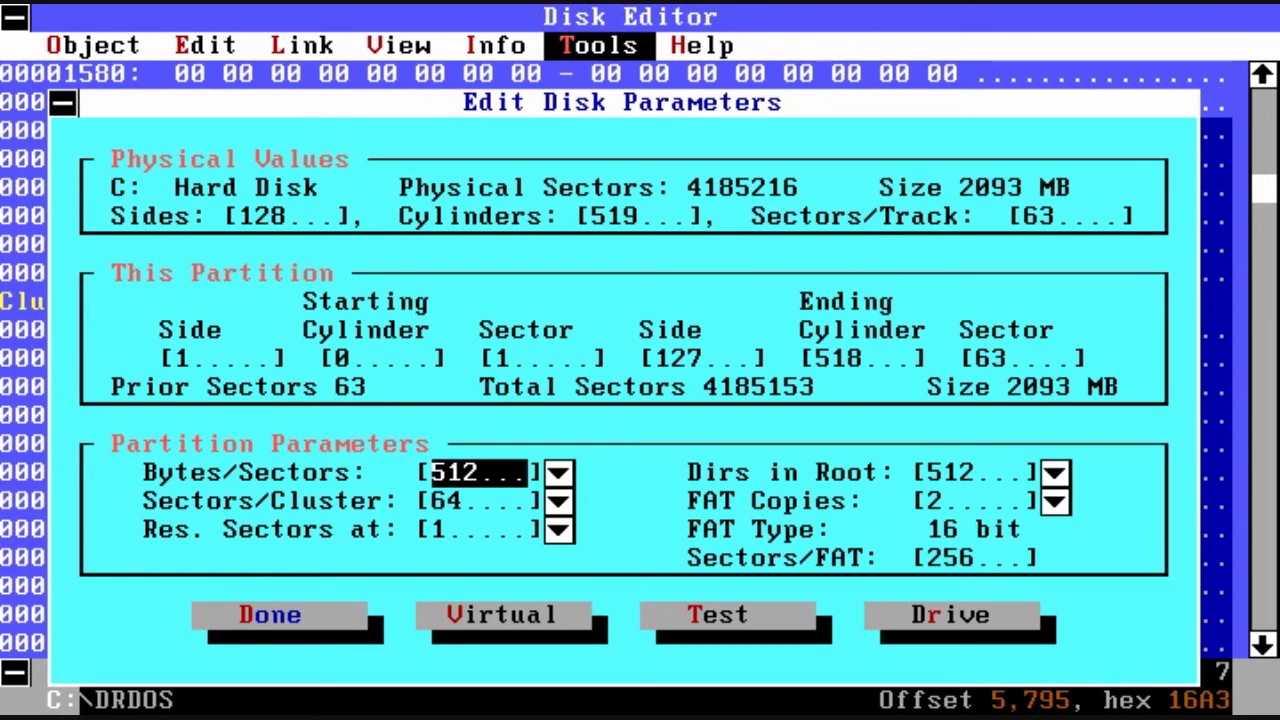
key("Tab")
key("Tab")
key("Tab")
key("Tab")
key("Tab")
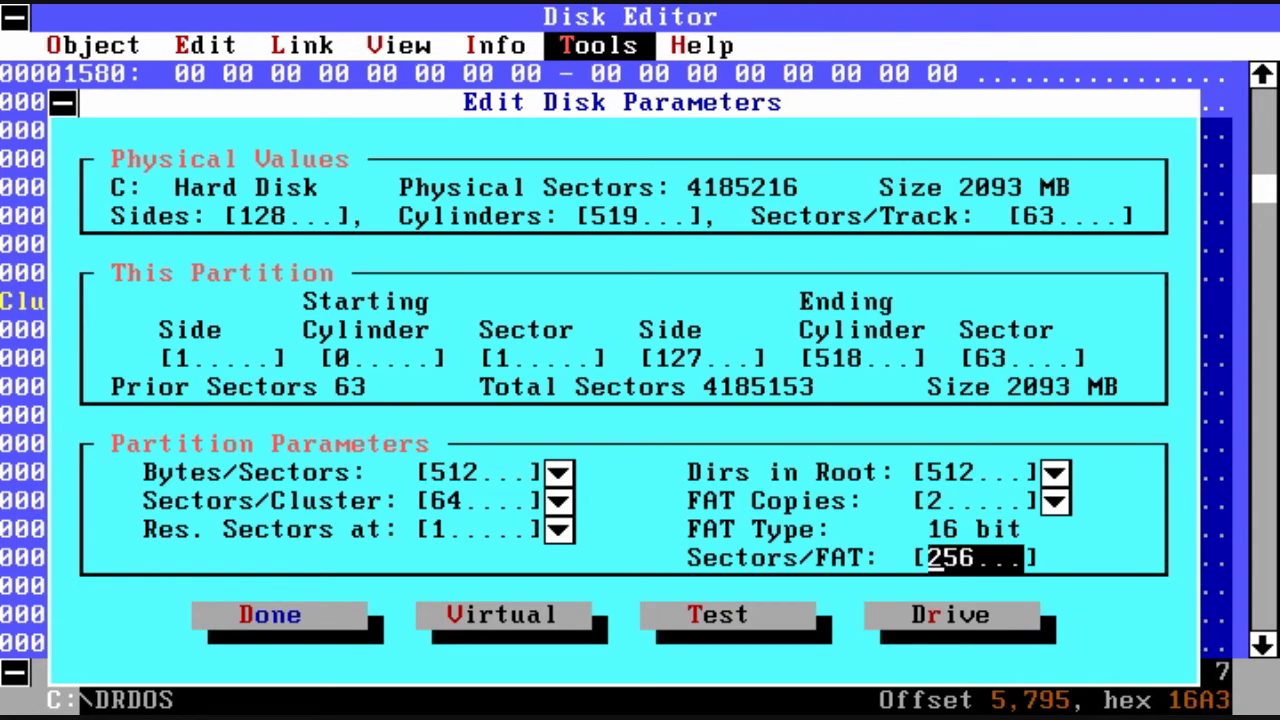
key("Tab")
key("Tab")
key("Escape")
Step: Choose Object > Memory Dump, proposing a range of 0000:0 to FFFF:0
key("alt+o")
key("Down")
key("Down")
key("Down")
key("Down")
key("Down")
key("Down")
key("Down")
key("Down")
key("Down")
key("Return")
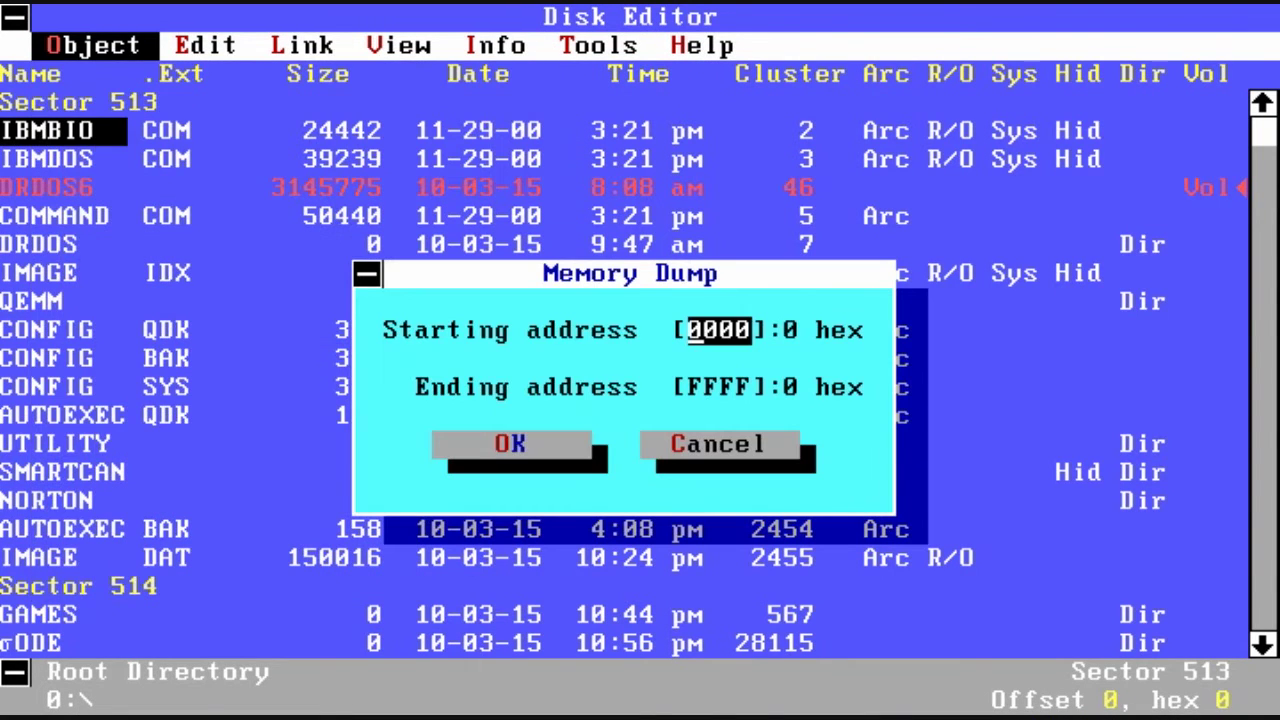
Step: Dump memory from 0000 to FFFF and page through the dump
key("Return")
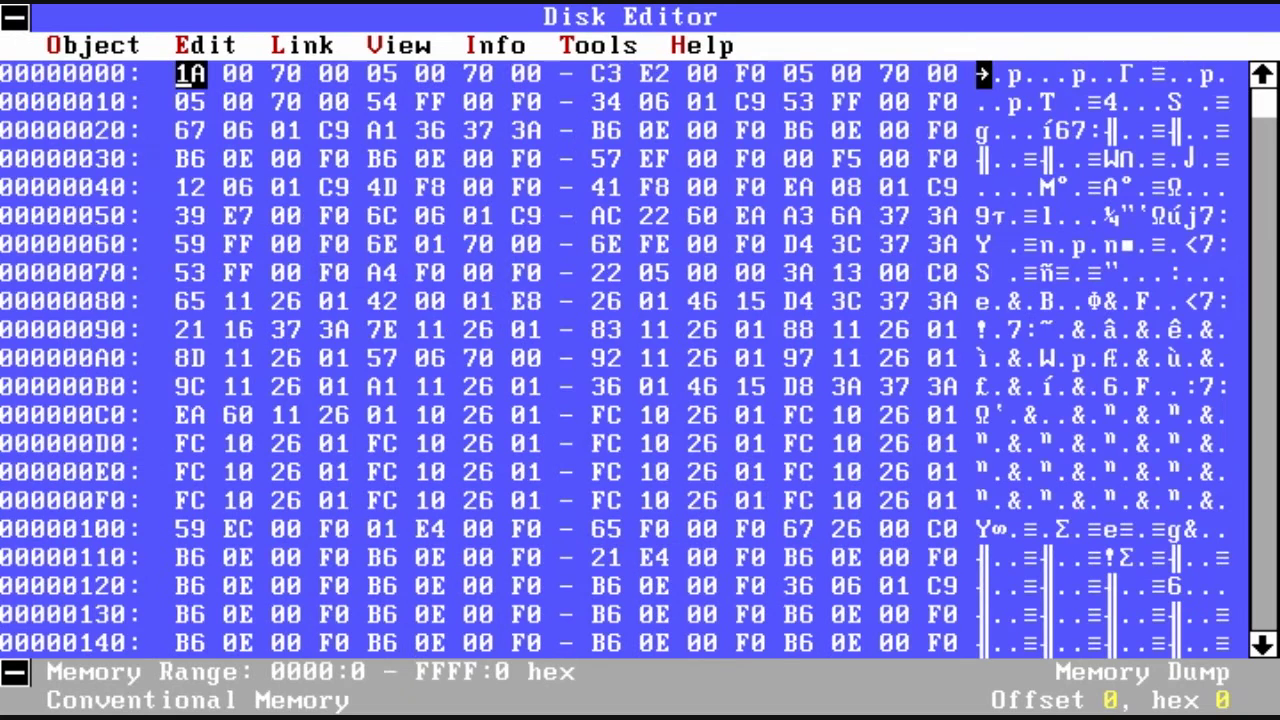
key("Down")
key("Down")
key("Down")
key("Down")
key("Page_Down")
key("Page_Down")
key("Page_Down")
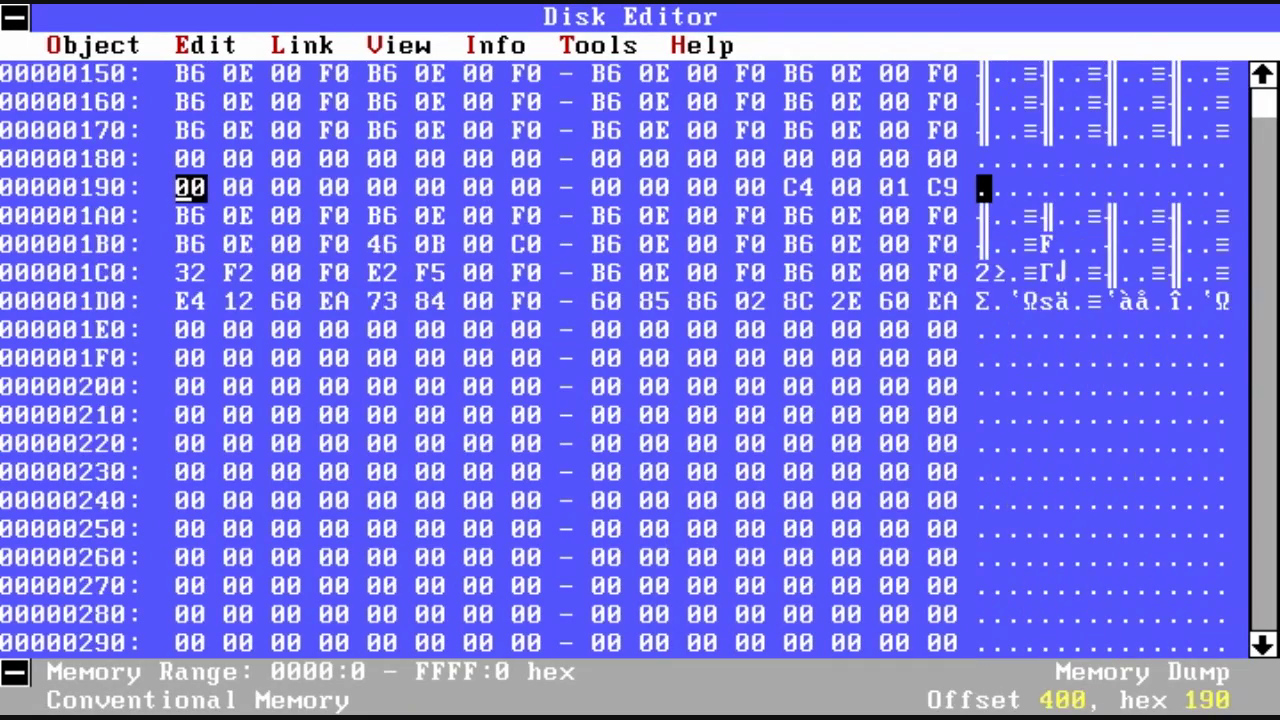
key("Page_Down")
key("Page_Down")
key("Page_Down")
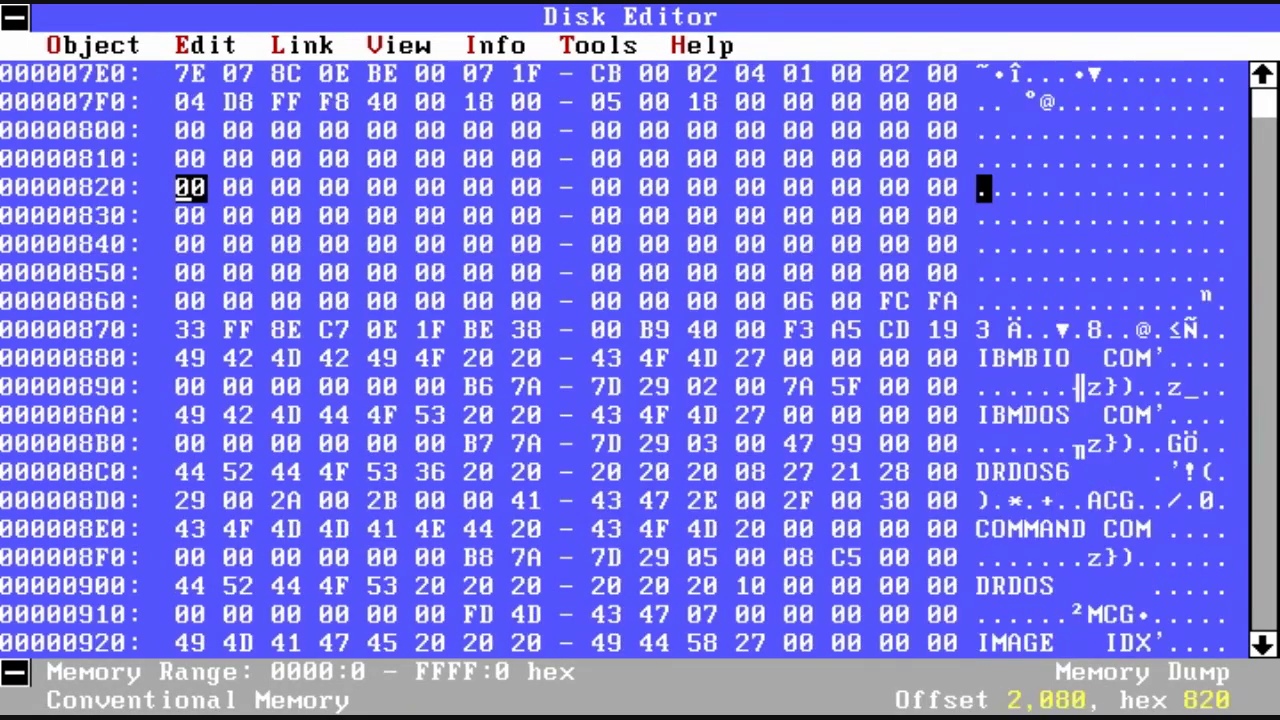
key("Page_Up")
key("Right")
key("Right")
key("Right")
key("Right")
key("Right")
key("Right")
key("Right")
key("Right")
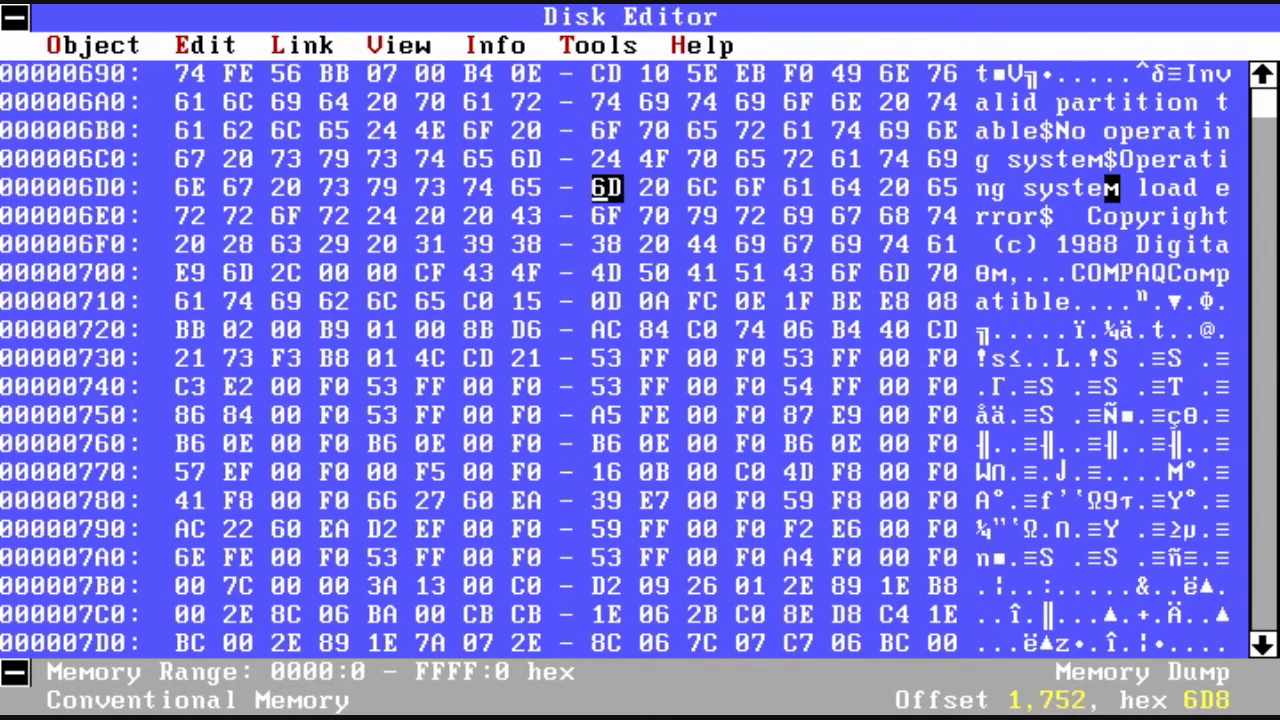
key("Page_Down")
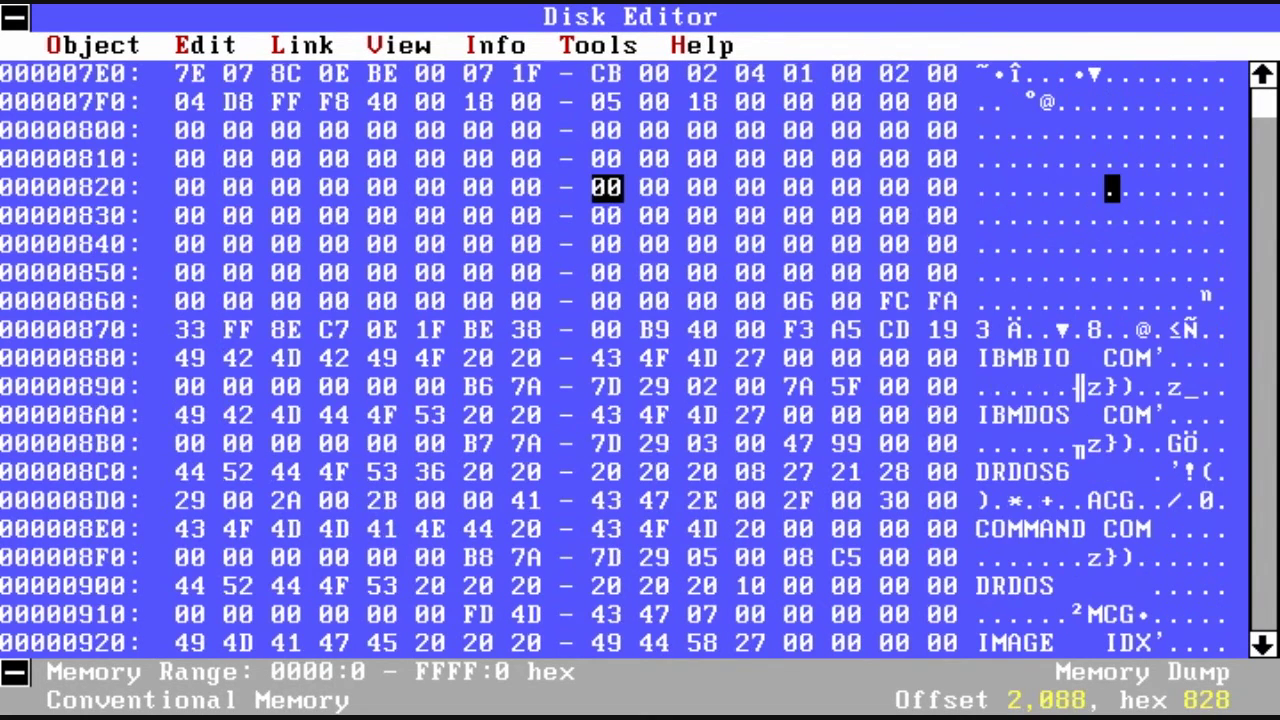
key("Page_Down")
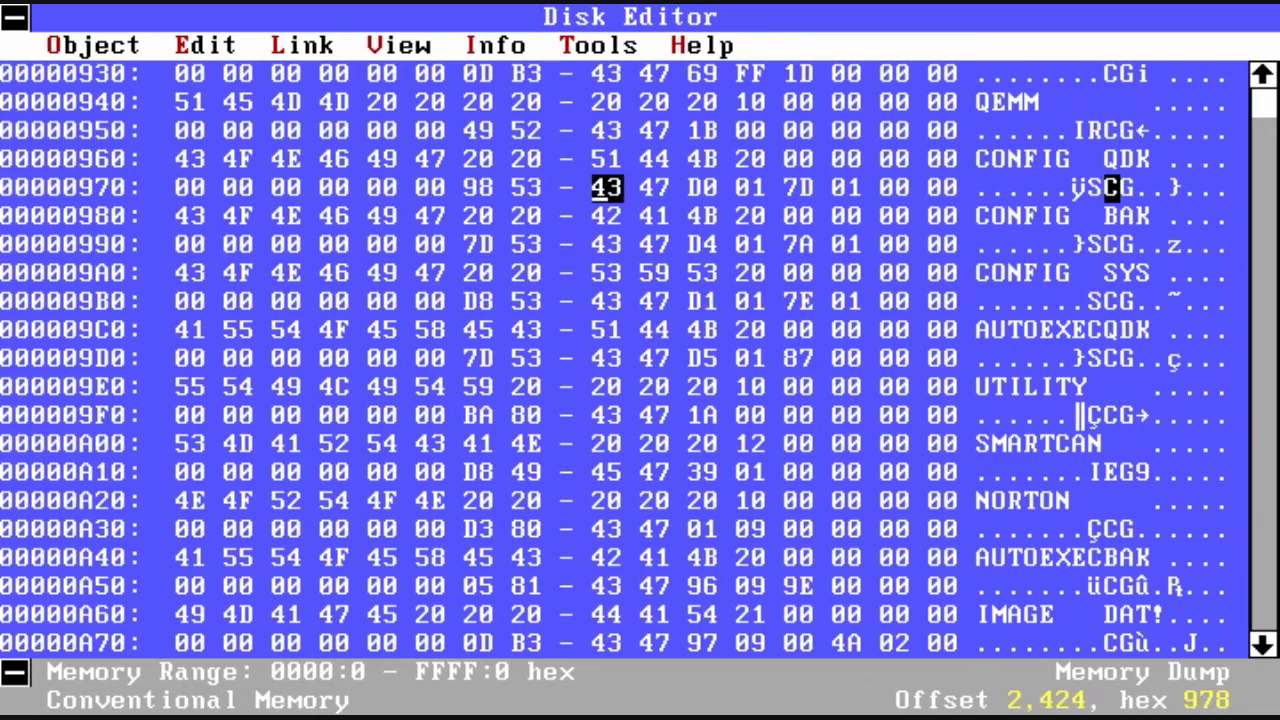
key("Page_Down")
key("Page_Down")
key("Page_Down")
key("Page_Down")
key("Page_Down")
key("Page_Down")
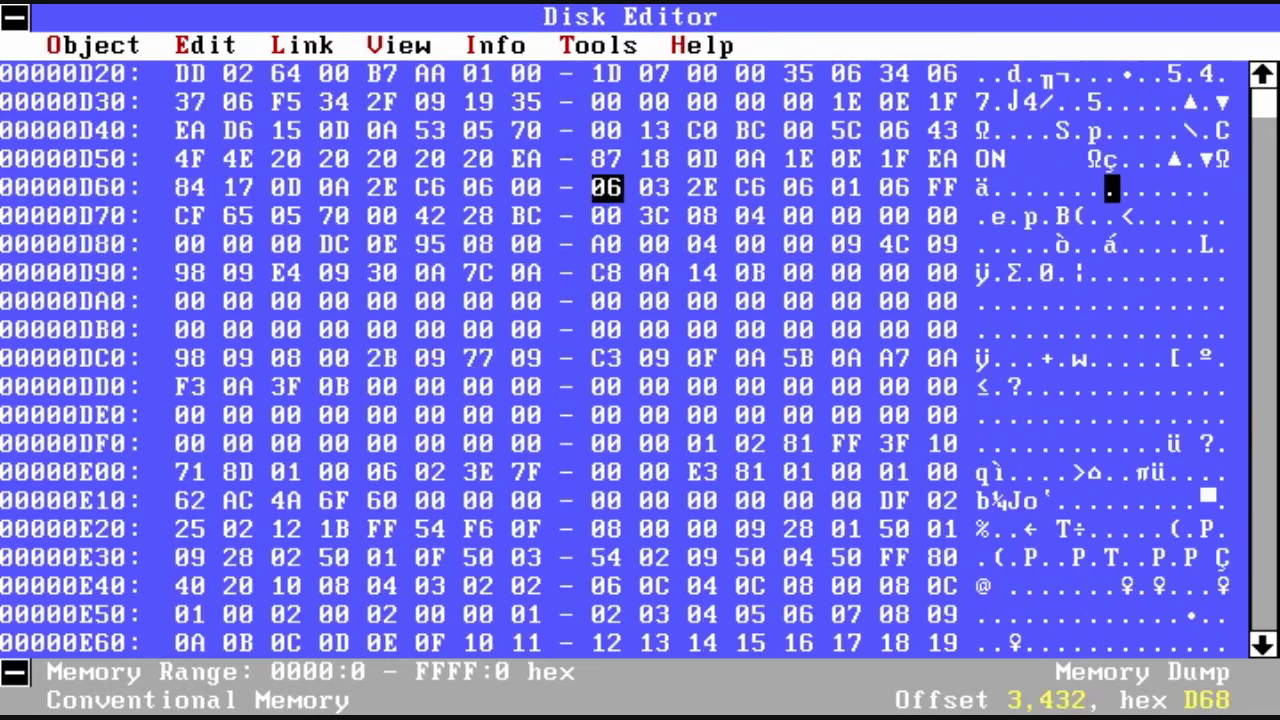
key("Page_Down")
key("Page_Down")
key("Page_Down")
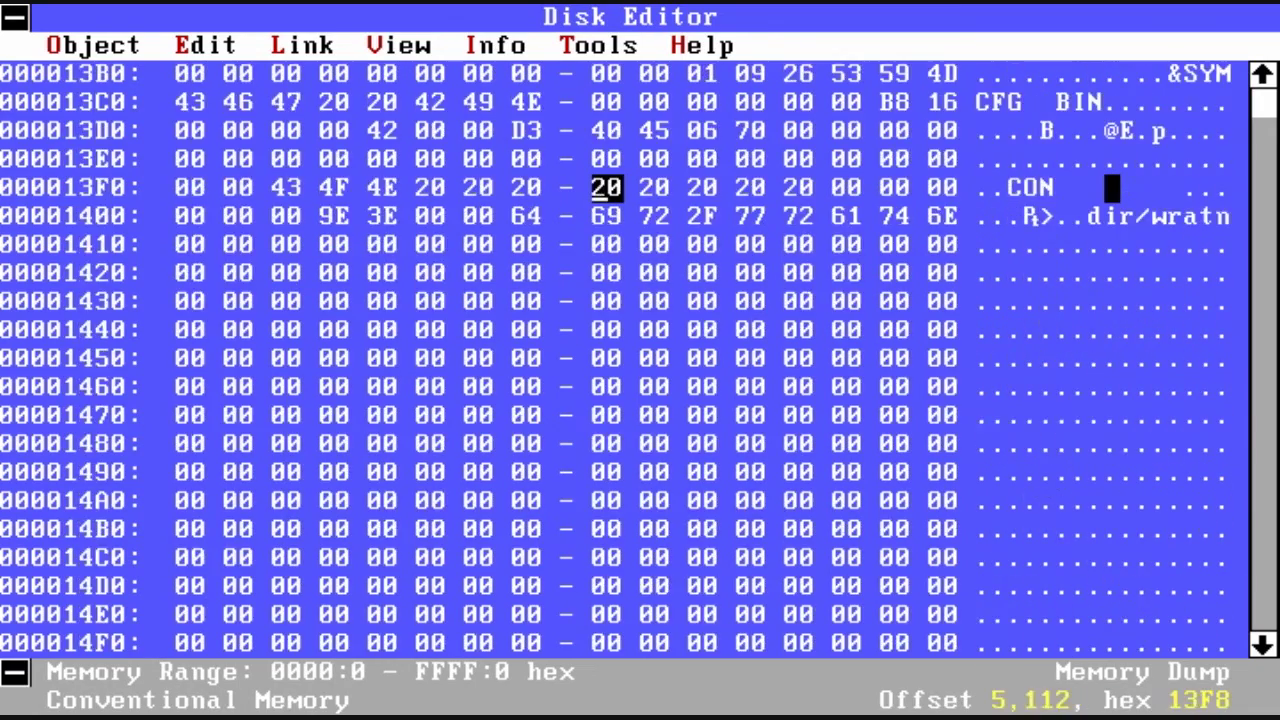
key("Page_Up")
key("Page_Down")
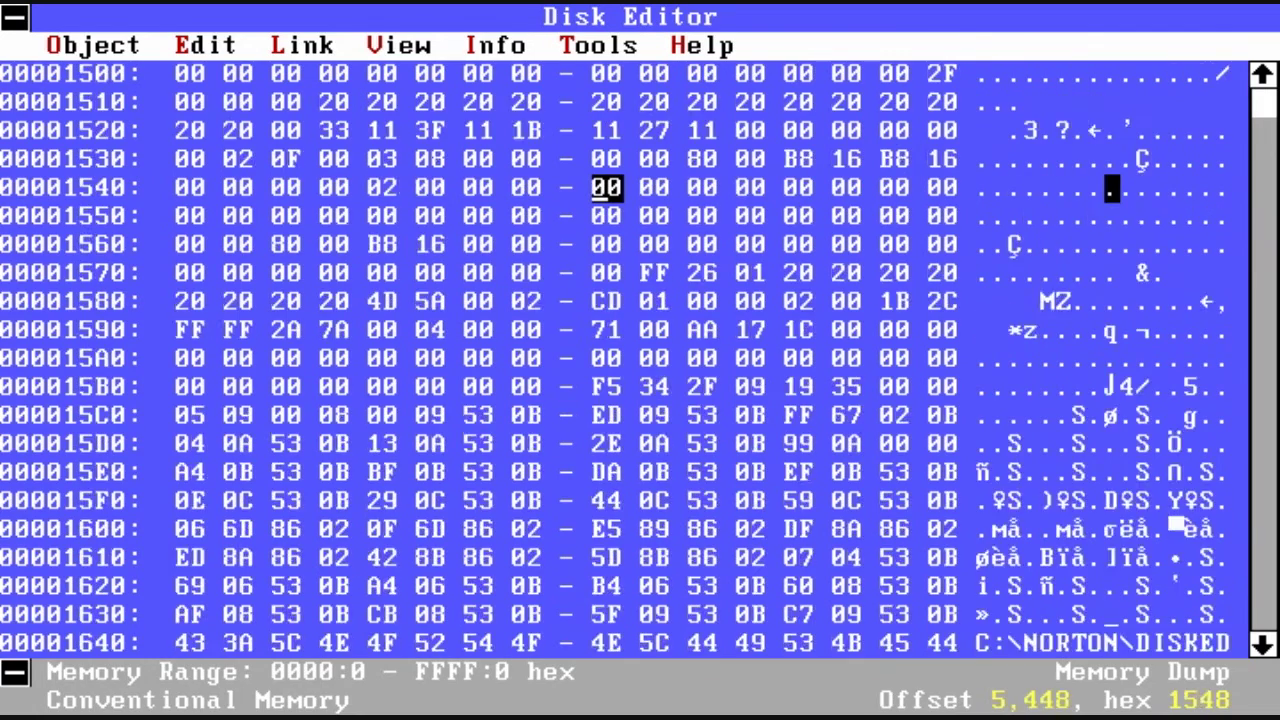
key("Page_Down")
key("Page_Down")
Step: Find 'bard' in memory at offset 6E251, then launch Disk Monitor with diskmon
key("alt+t")
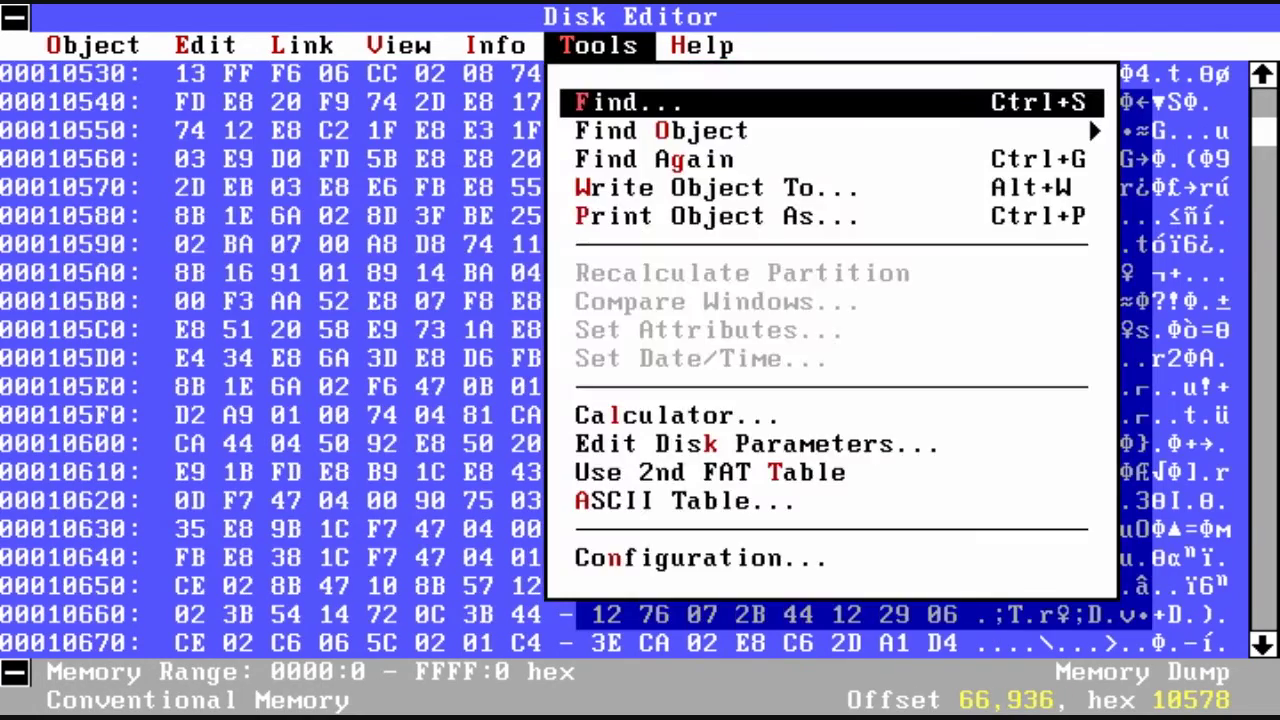
key("Return")
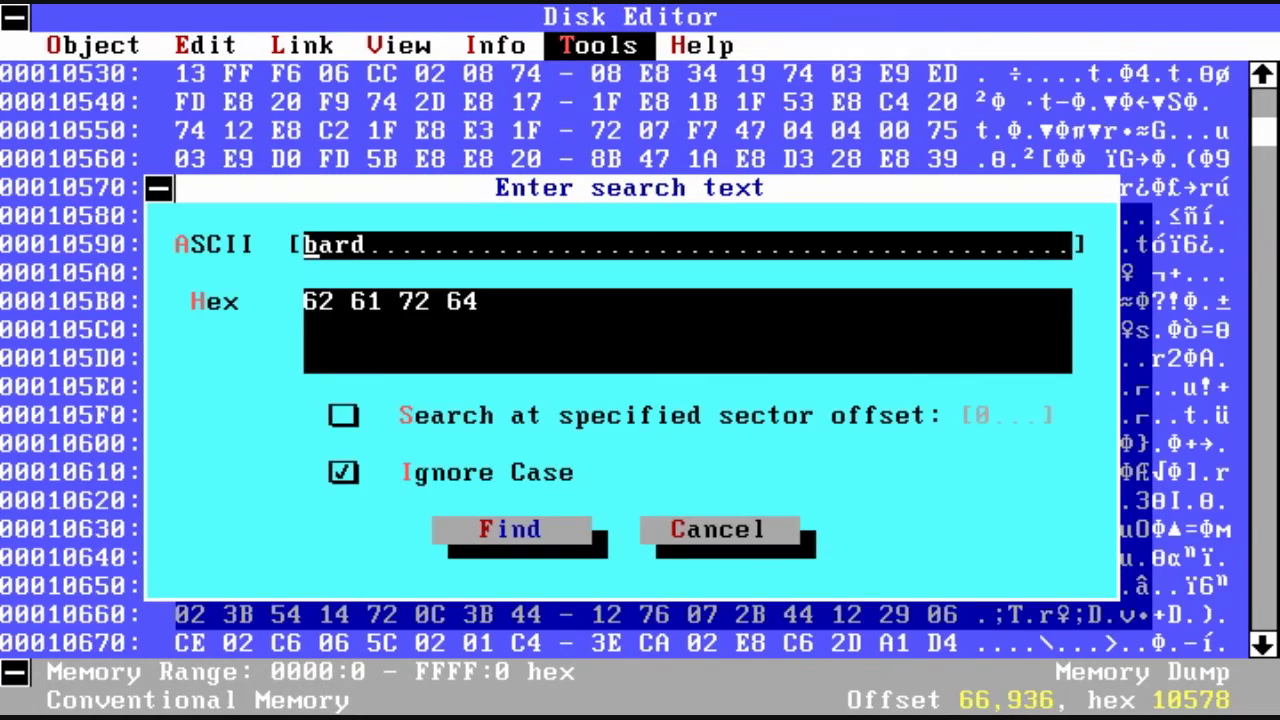
key("Return")
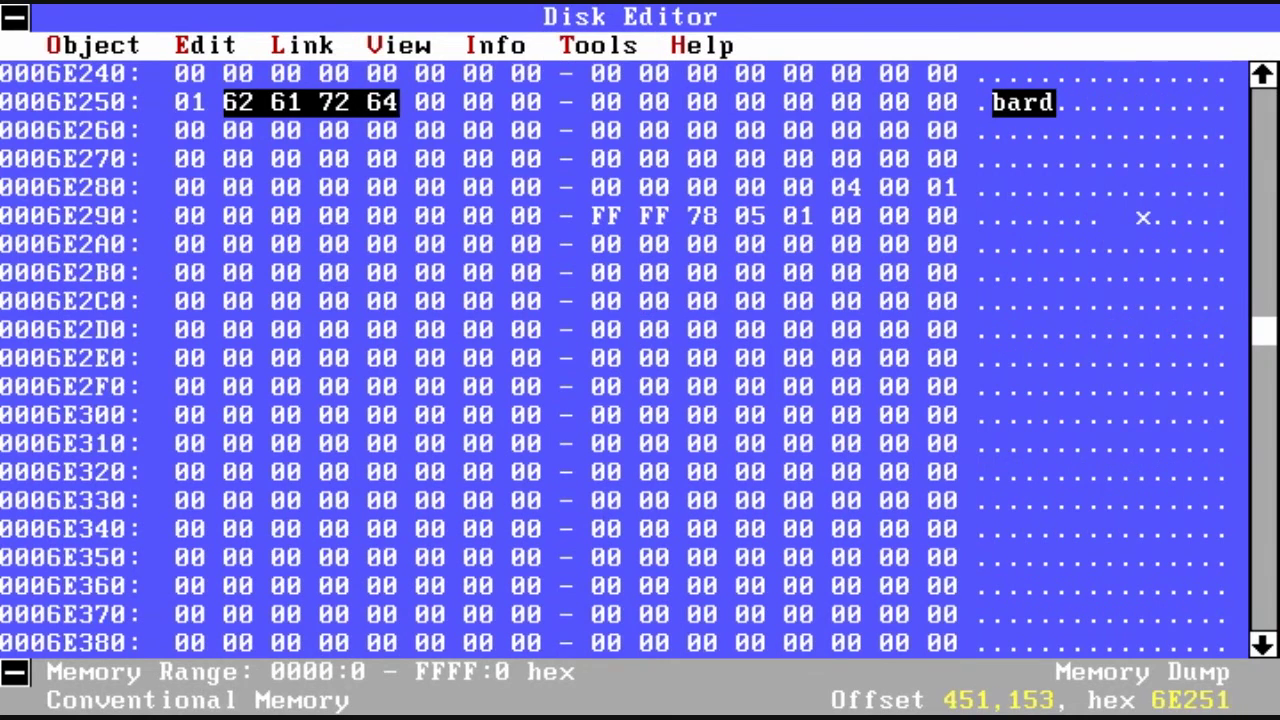
key("Down")
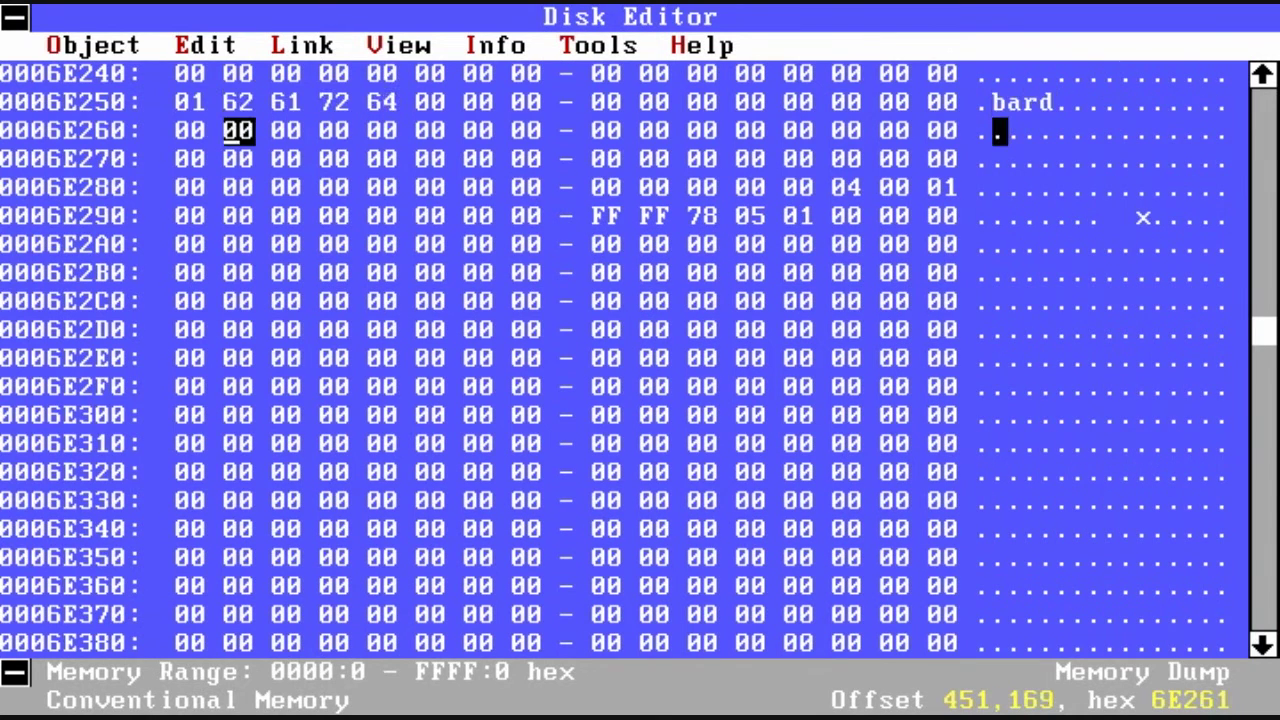
key("Up")
key("Page_Up")
key("Page_Down")
key("Page_Down")
key("Page_Down")
key("Page_Down")
key("Page_Down")
key("Page_Down")
key("Page_Down")
key("Page_Down")
key("Page_Down")
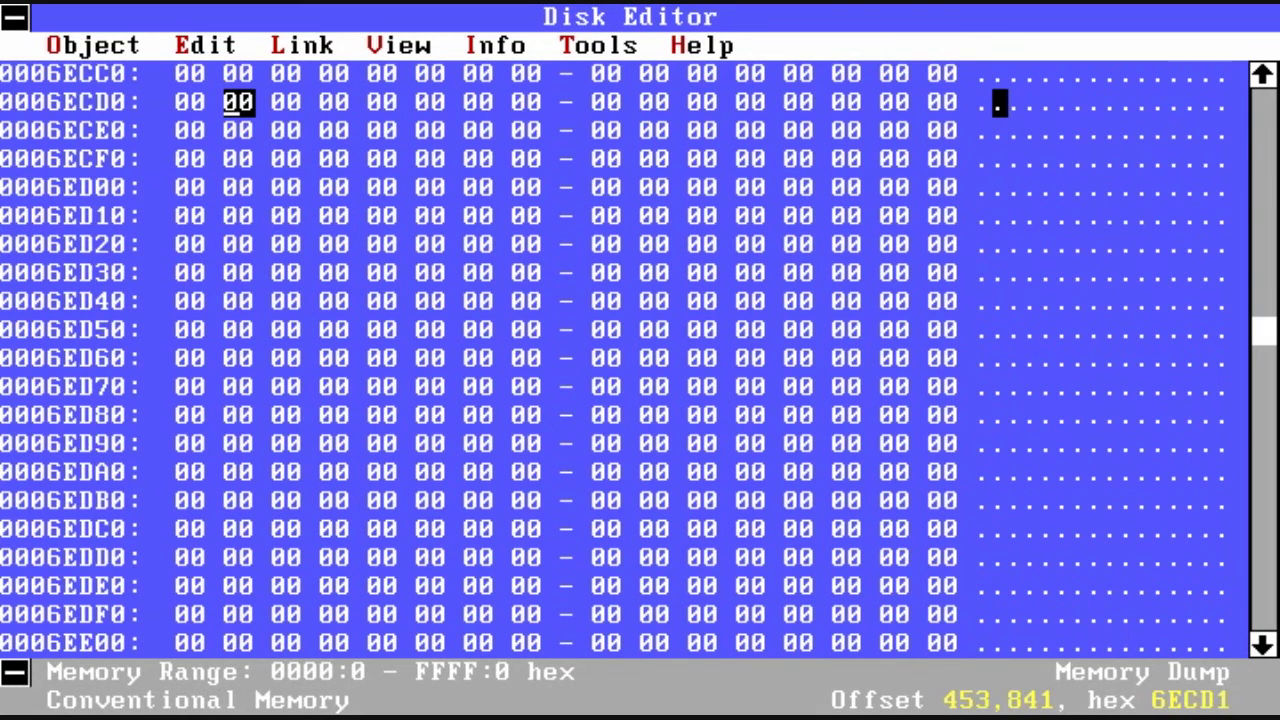
key("Page_Up")
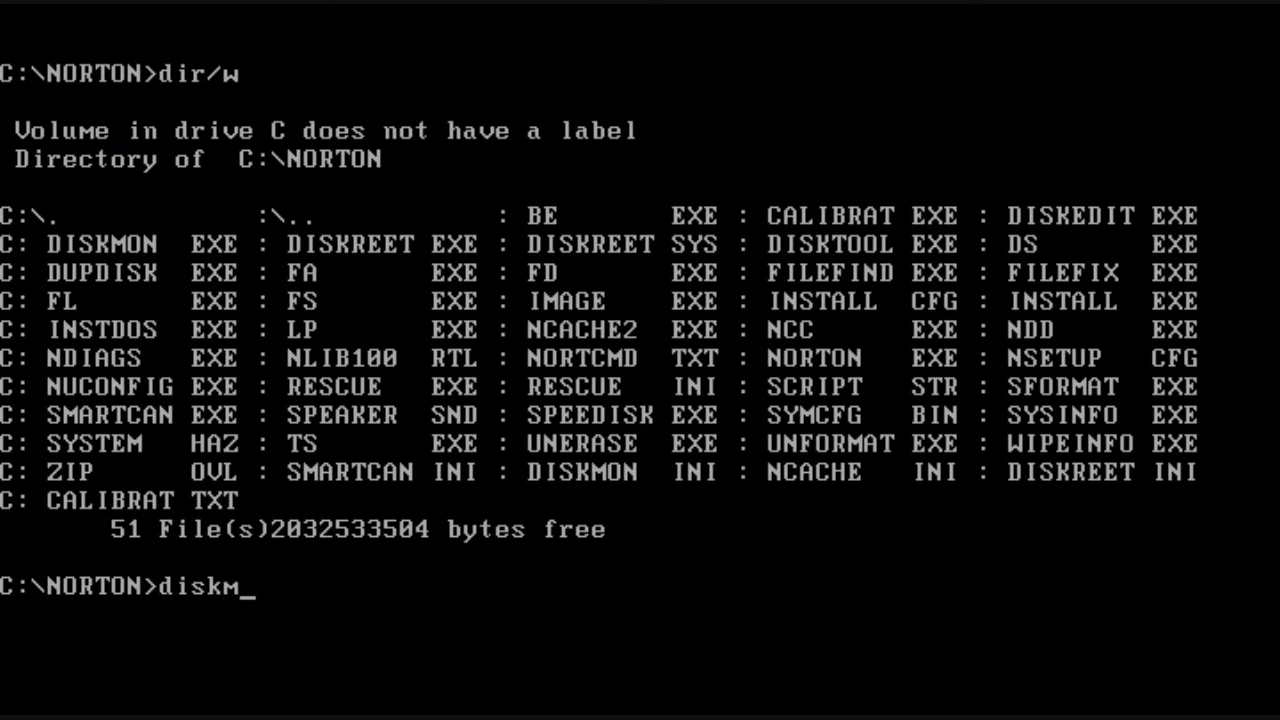
type("on")
key("Return")
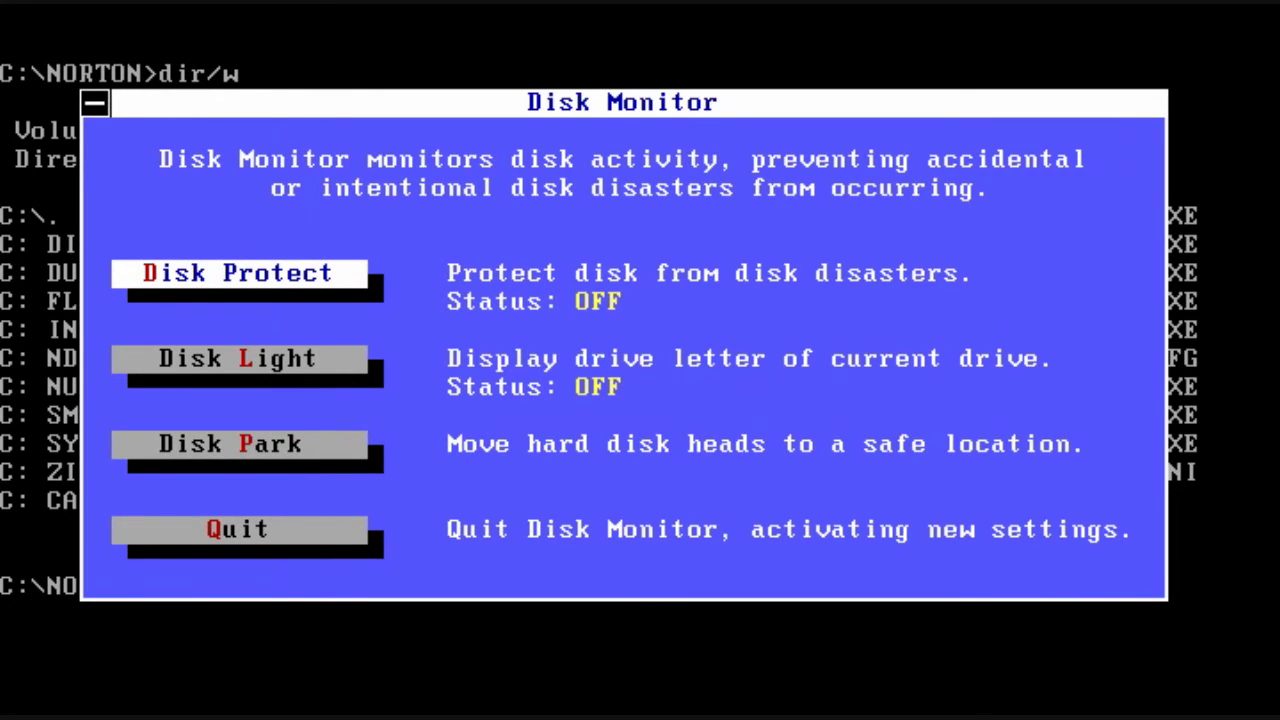
Step: Turn Disk Protect on with System Areas and Files as the protection scope
key("Return")
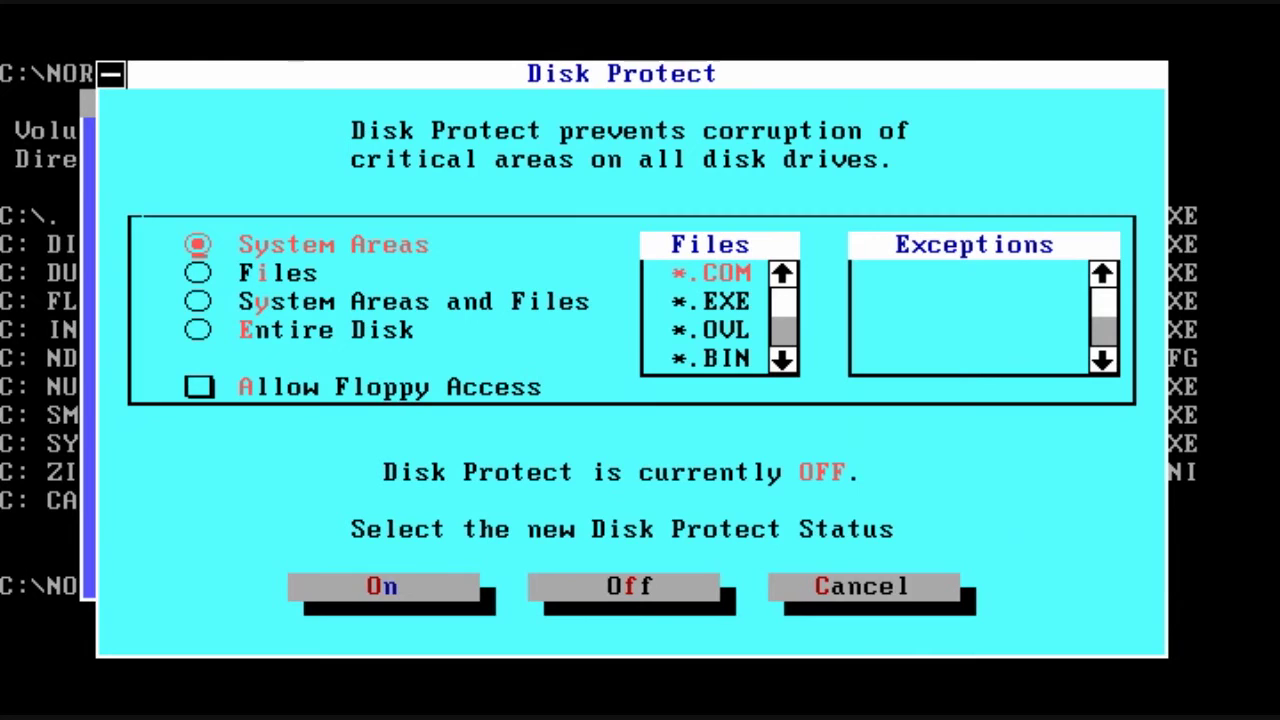
key("Down")
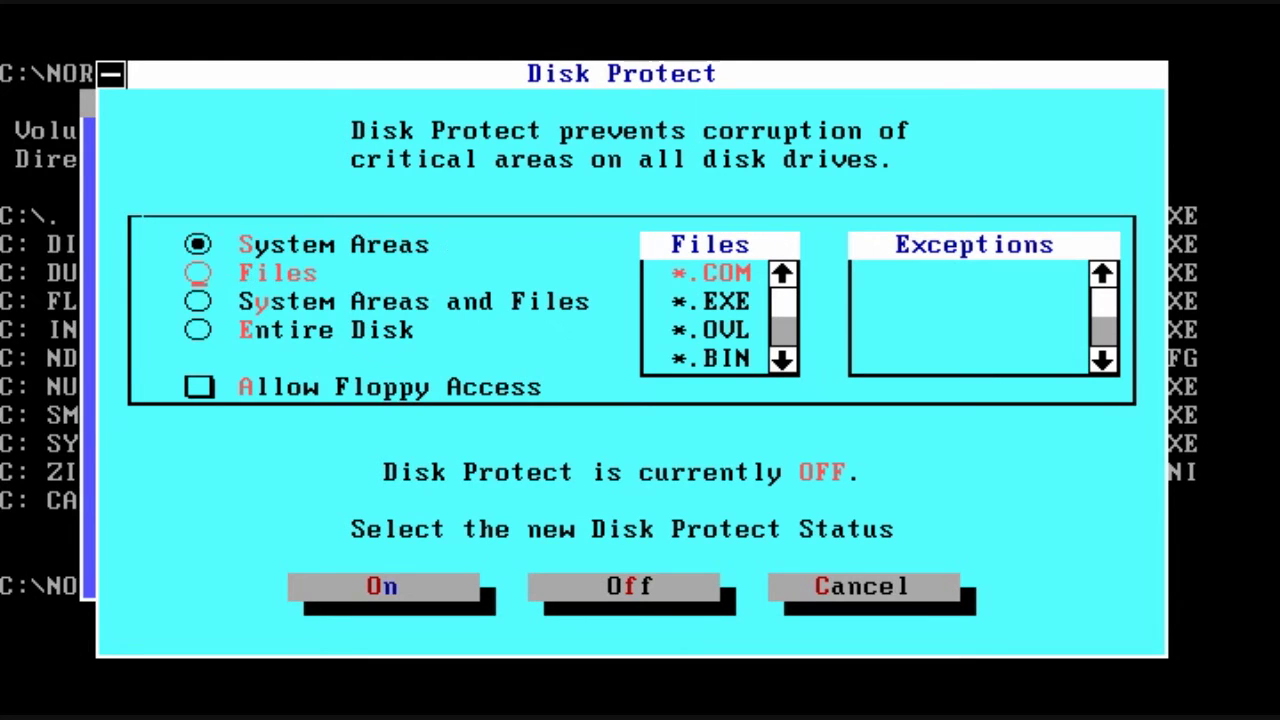
key("space")
key("Down")
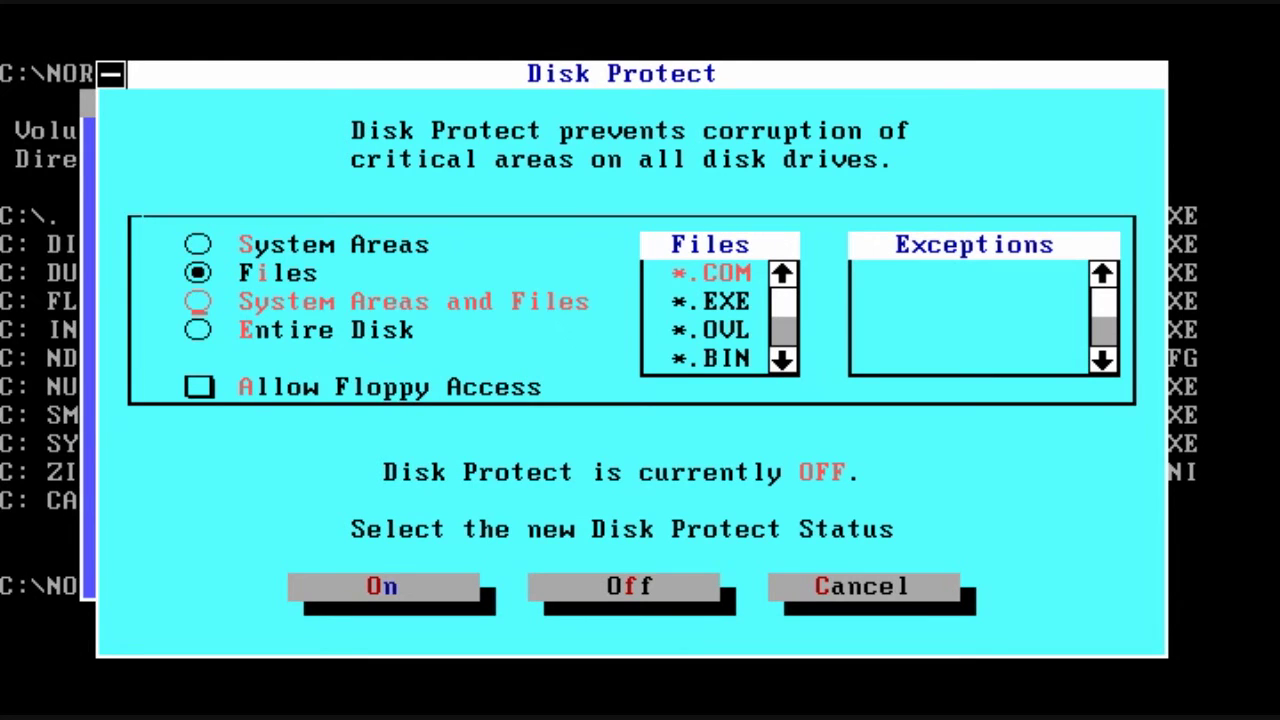
key("space")
key("Down")
key("Down")
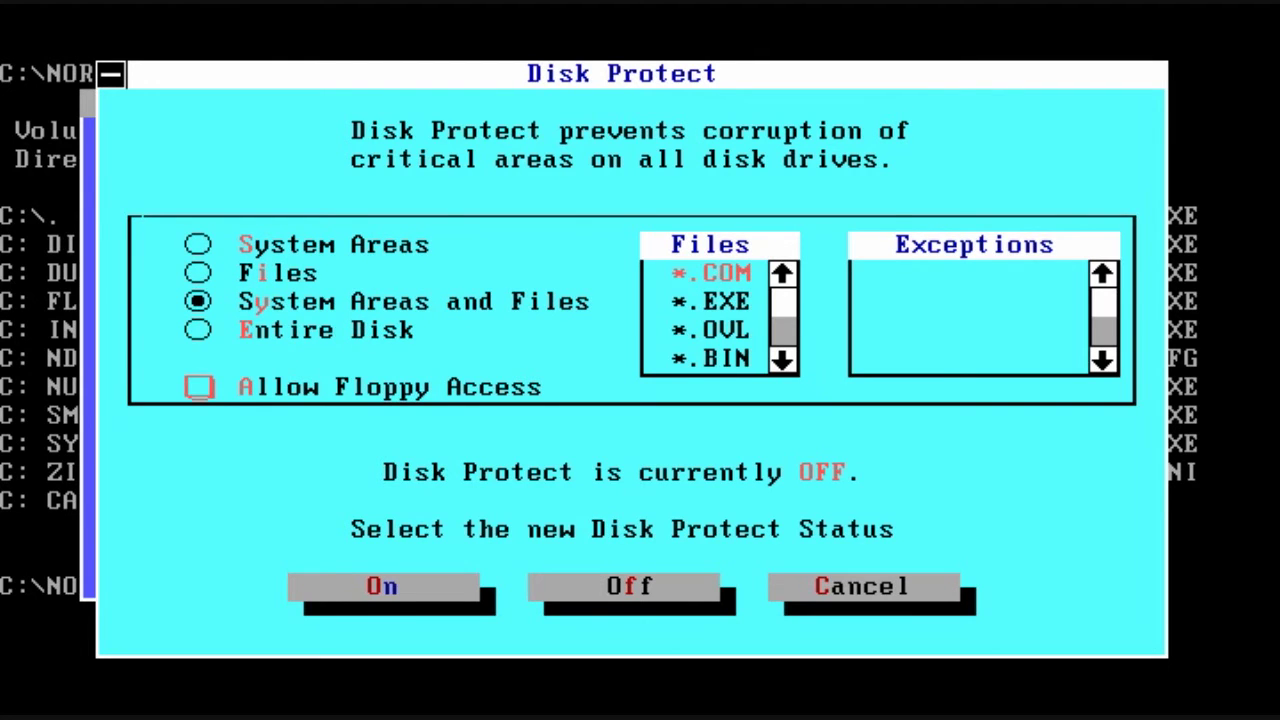
key("Tab")
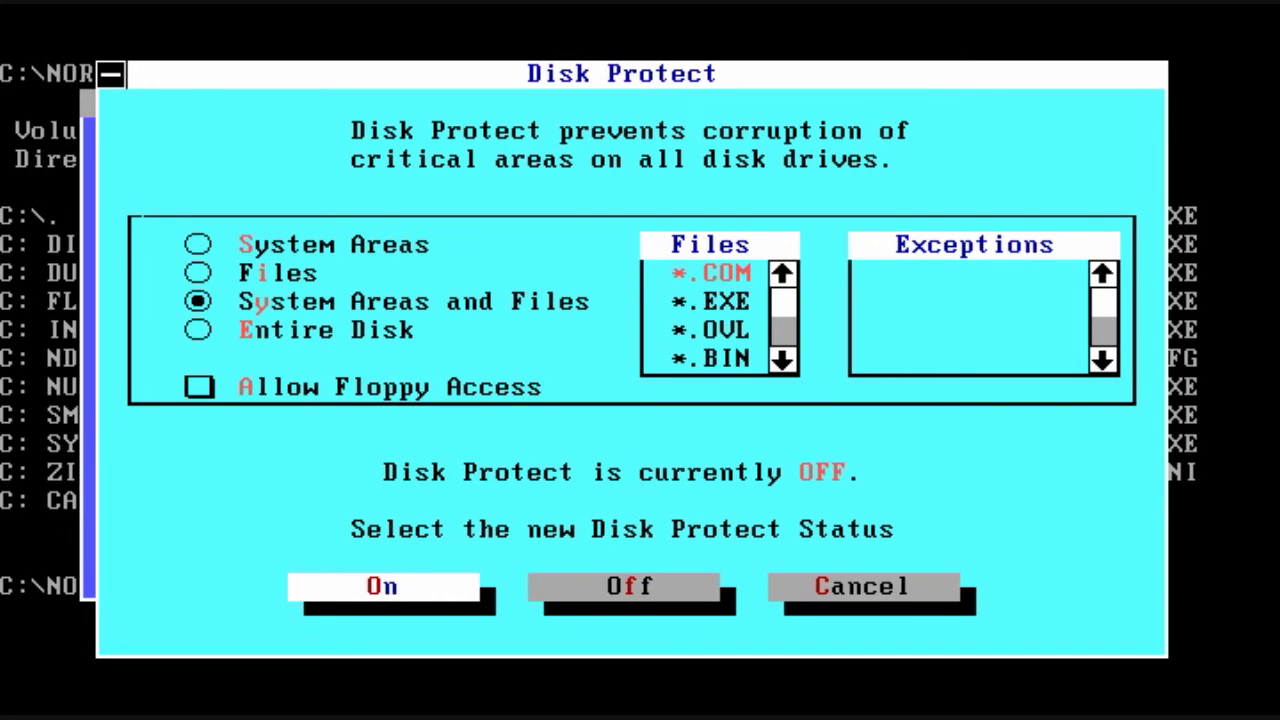
key("Return")
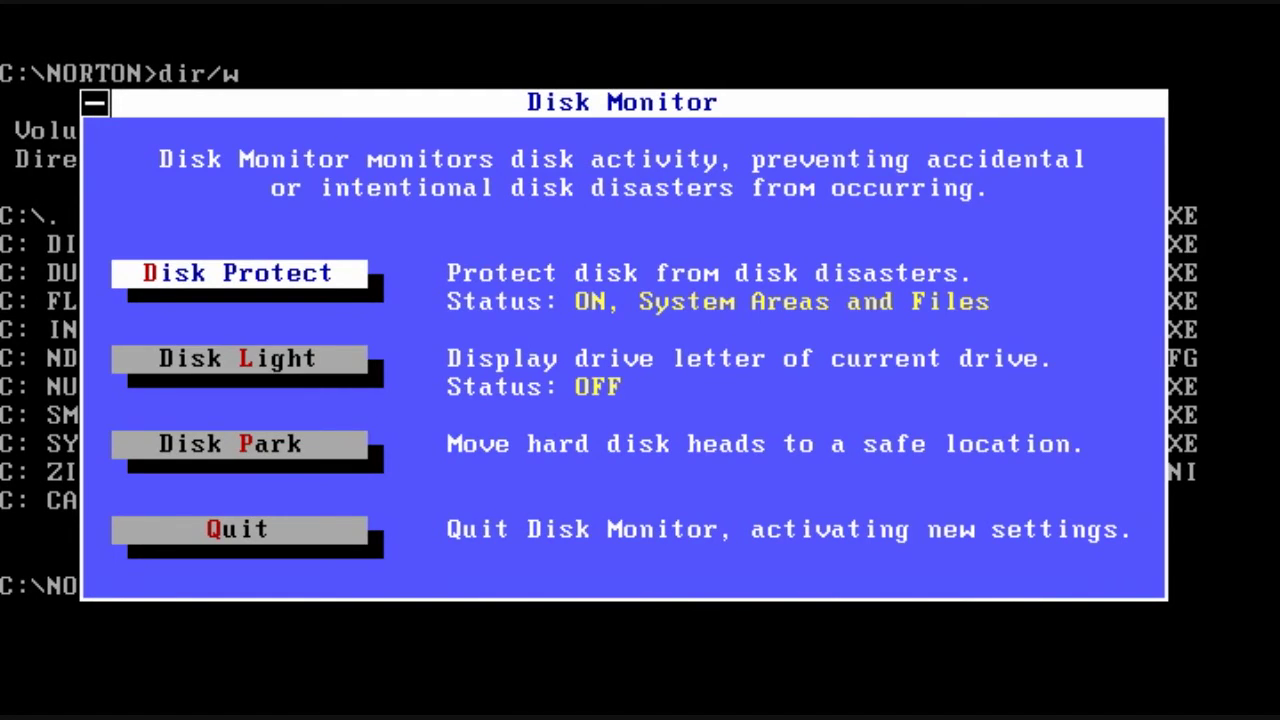
Step: Turn Disk Light on and park the hard disk heads
key("Down")
key("Return")
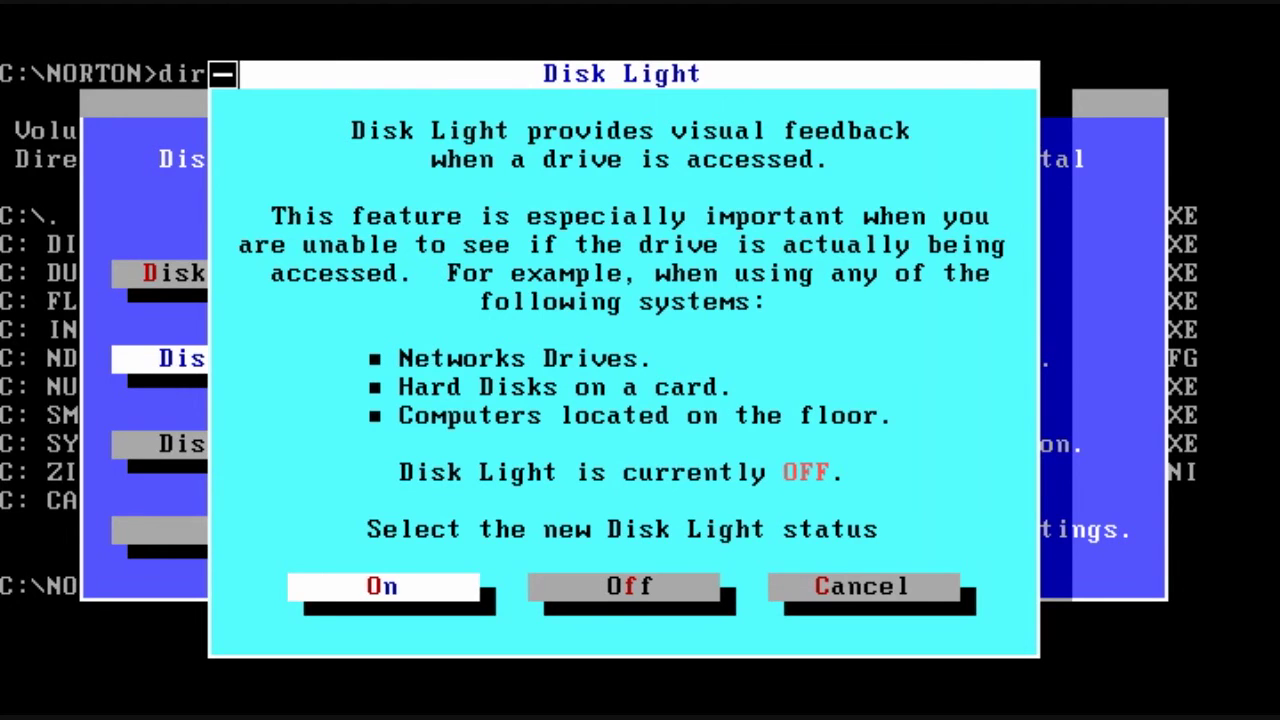
key("Return")
key("Down")
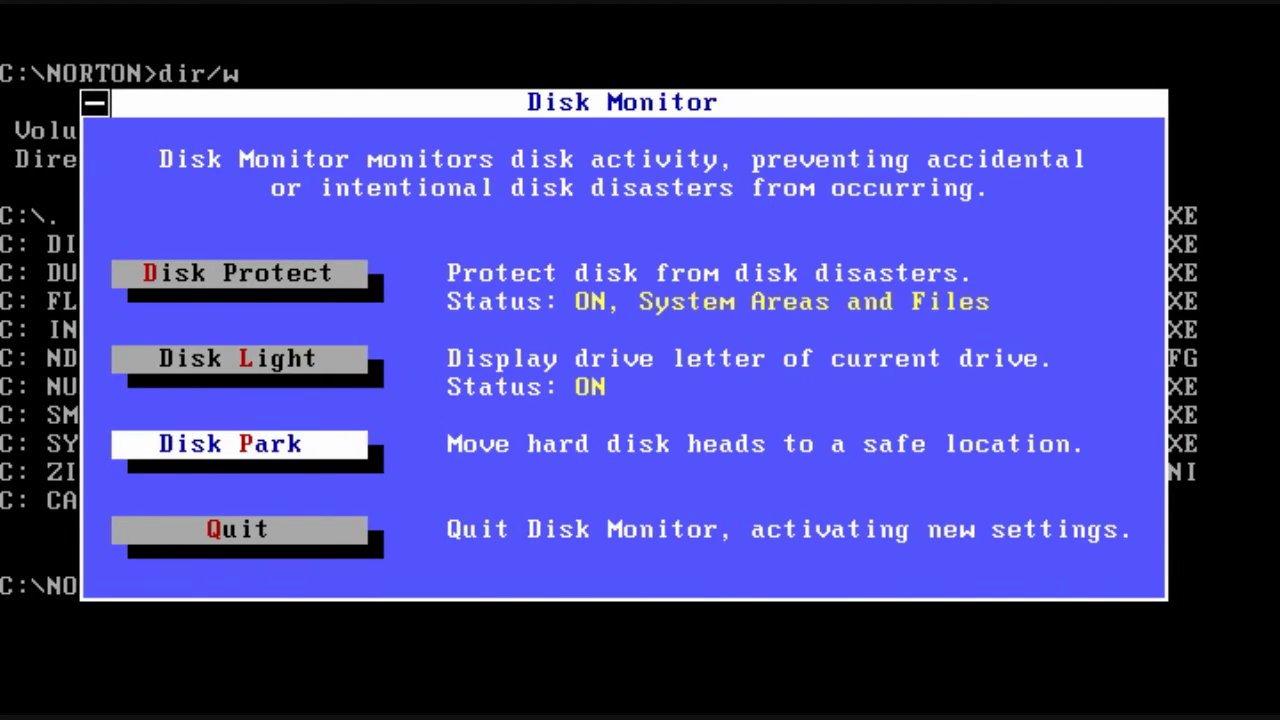
key("Return")
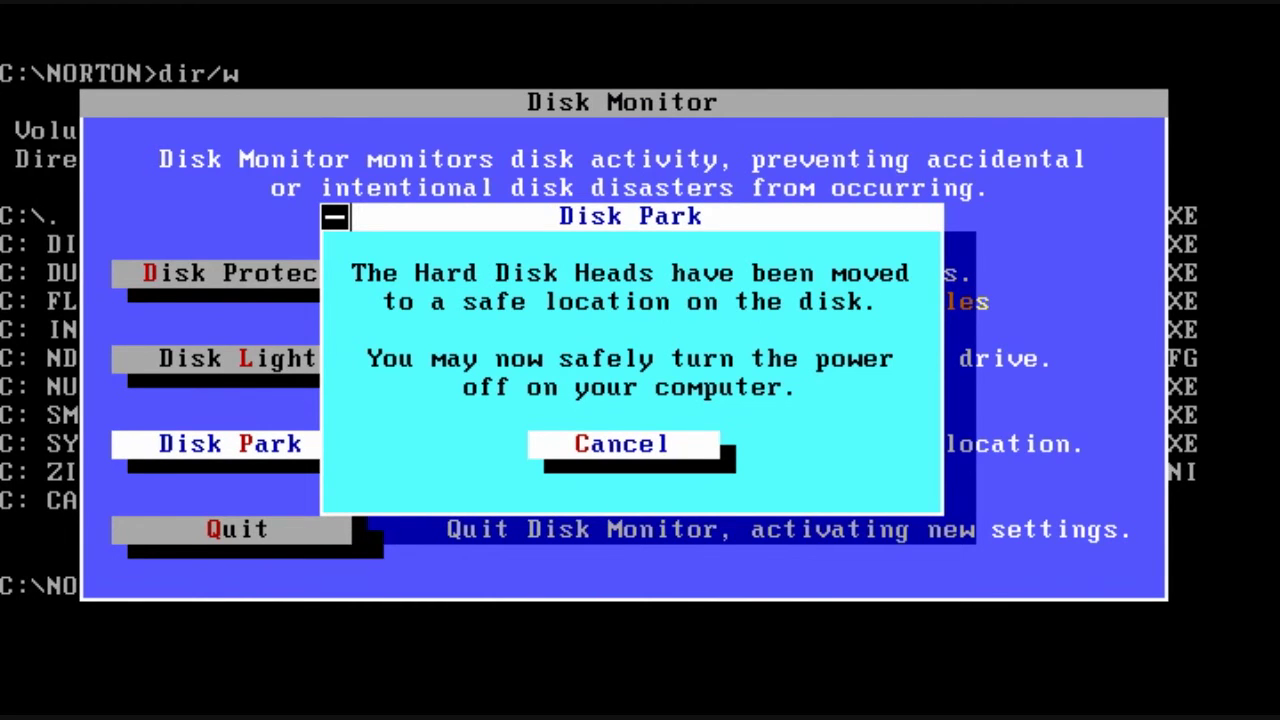
key("Return")
key("Down")
Step: Exit Disk Monitor, list the directory with dir/w, and copy ds.exe to test.exe
key("Return")
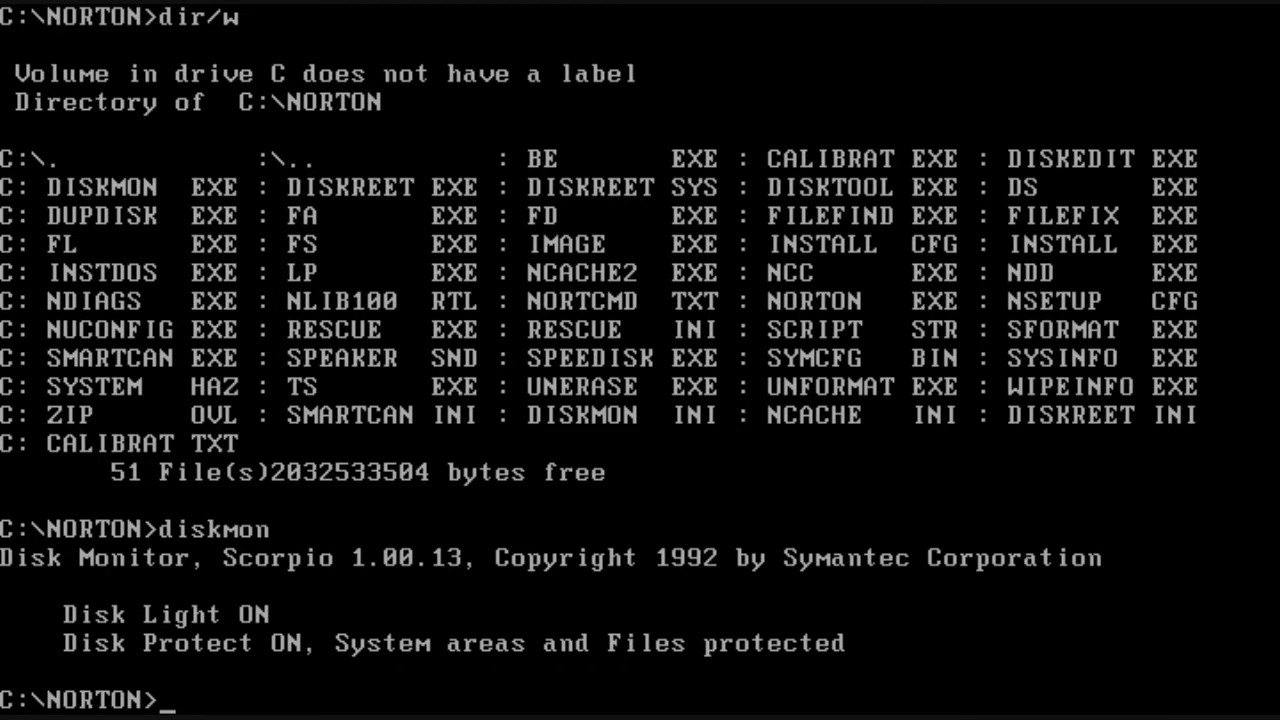
type("dir/w")
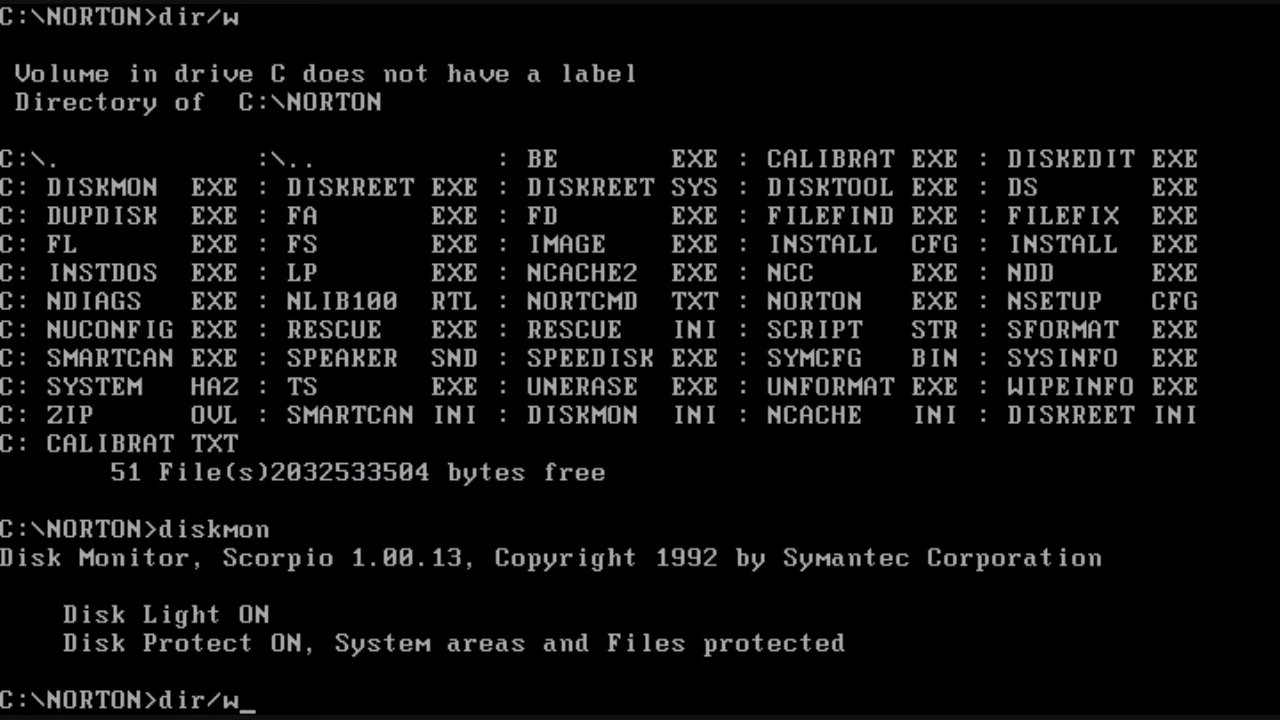
key("Return")
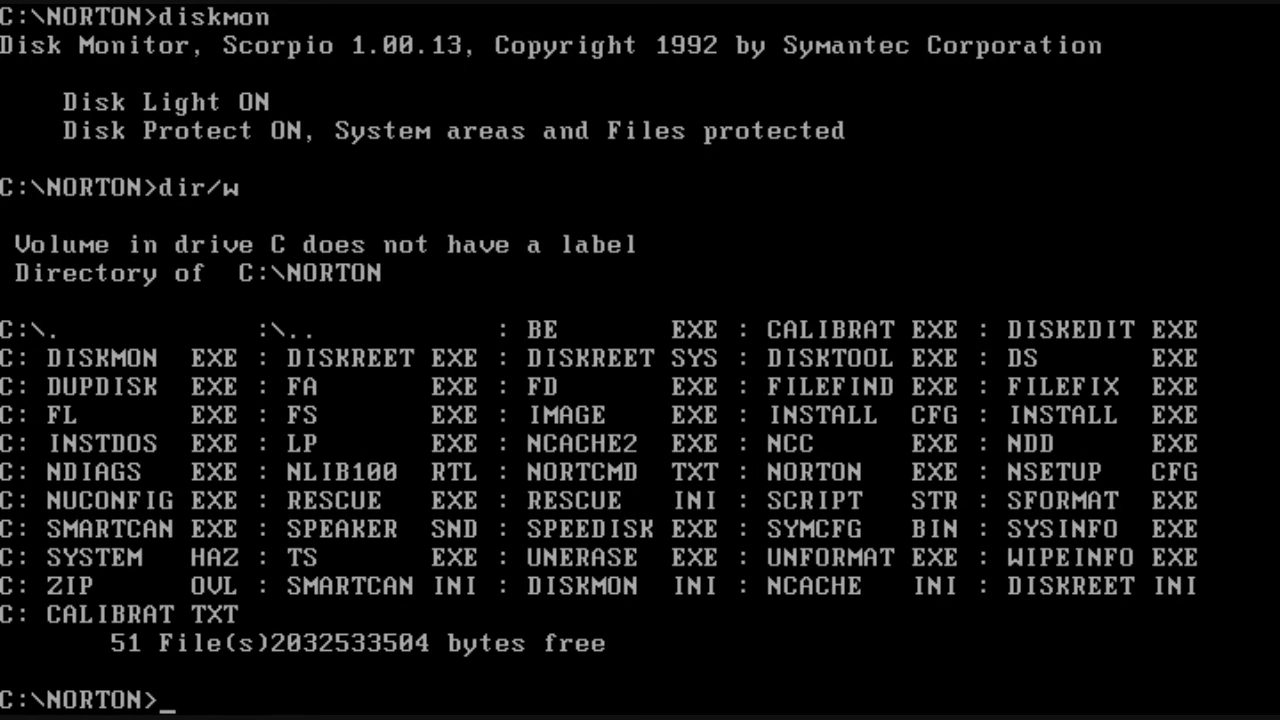
type("copy ")
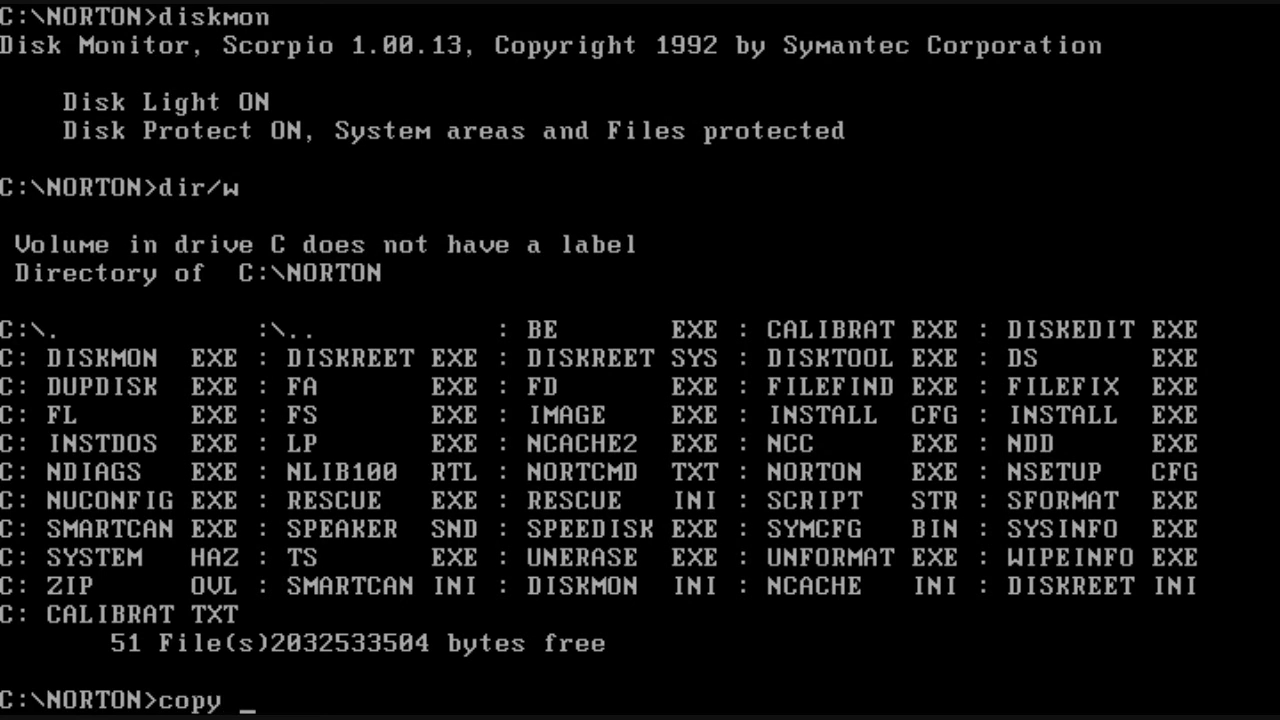
type("ds.exe ")
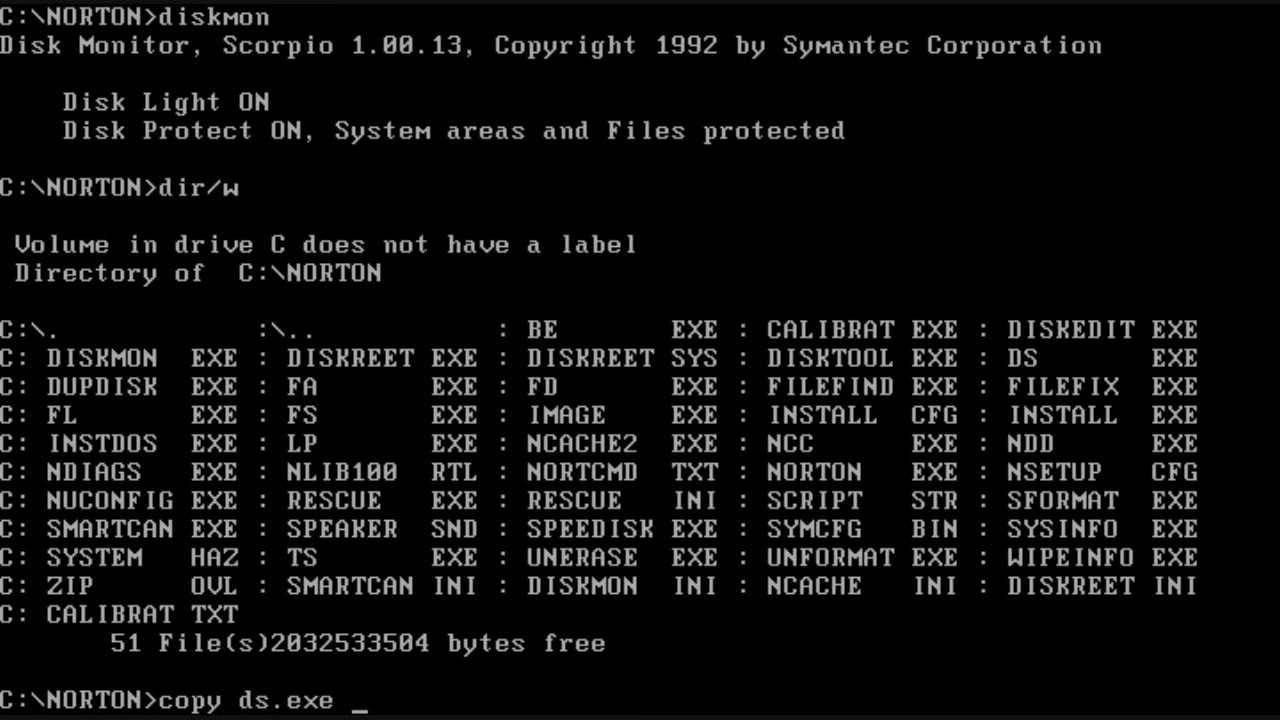
type("test.exe")
key("Return")
Step: Try deleting test.exe, refuse at the Disk Monitor warning, then retry the deletion
type("del test.exe")
key("Return")
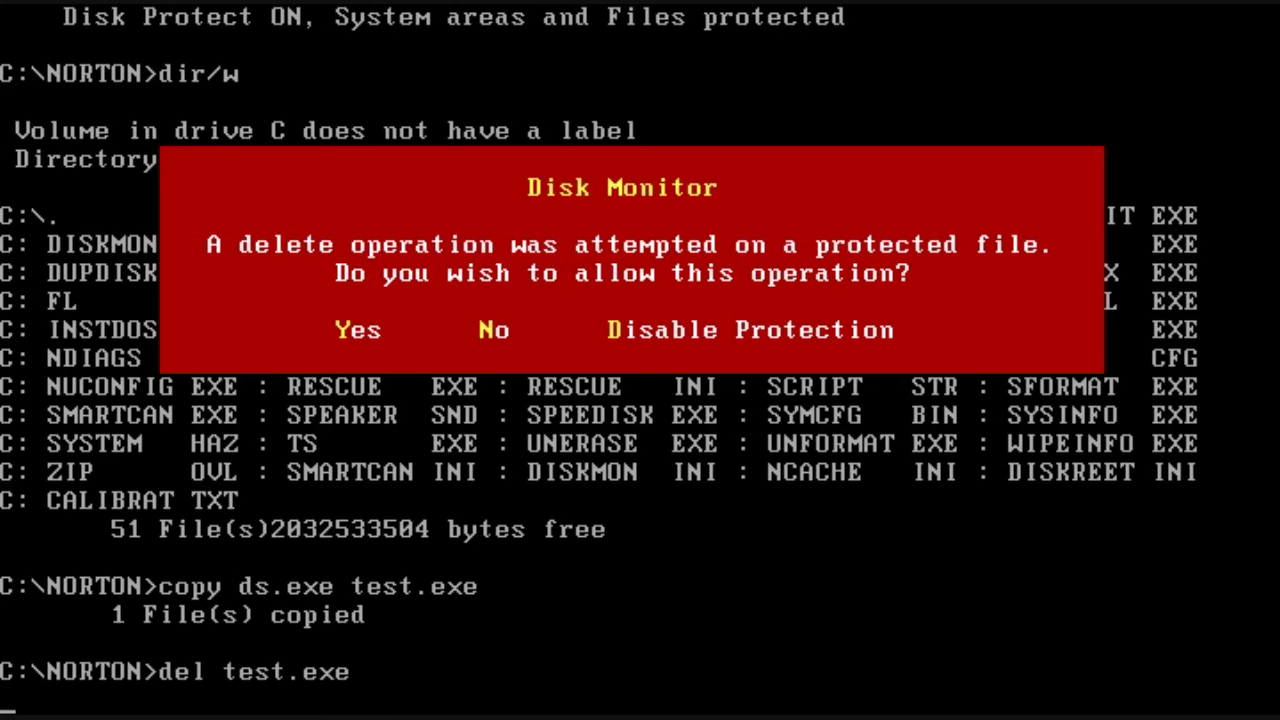
key("n")
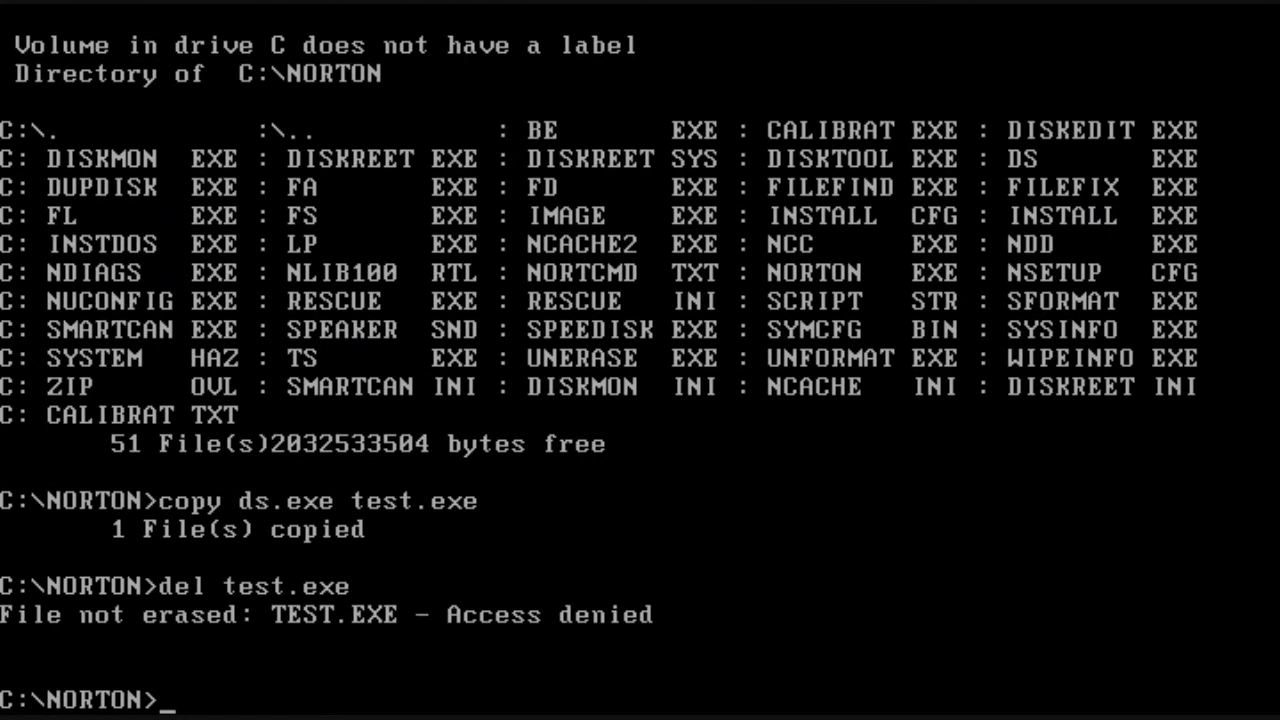
key("Return")
type("del test.exe")
key("Return")
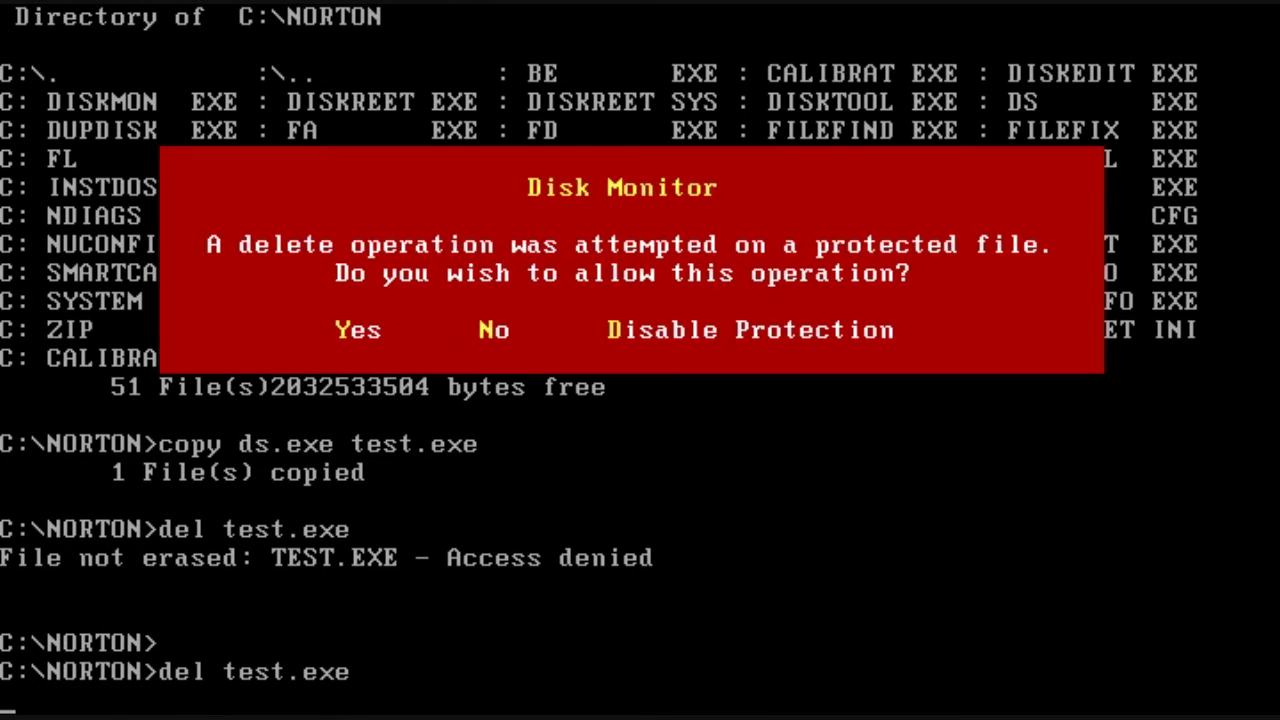
Step: Allow the test.exe deletion, then try Diskreet, which reports its driver is not loaded
key("y")
type("diskreet")
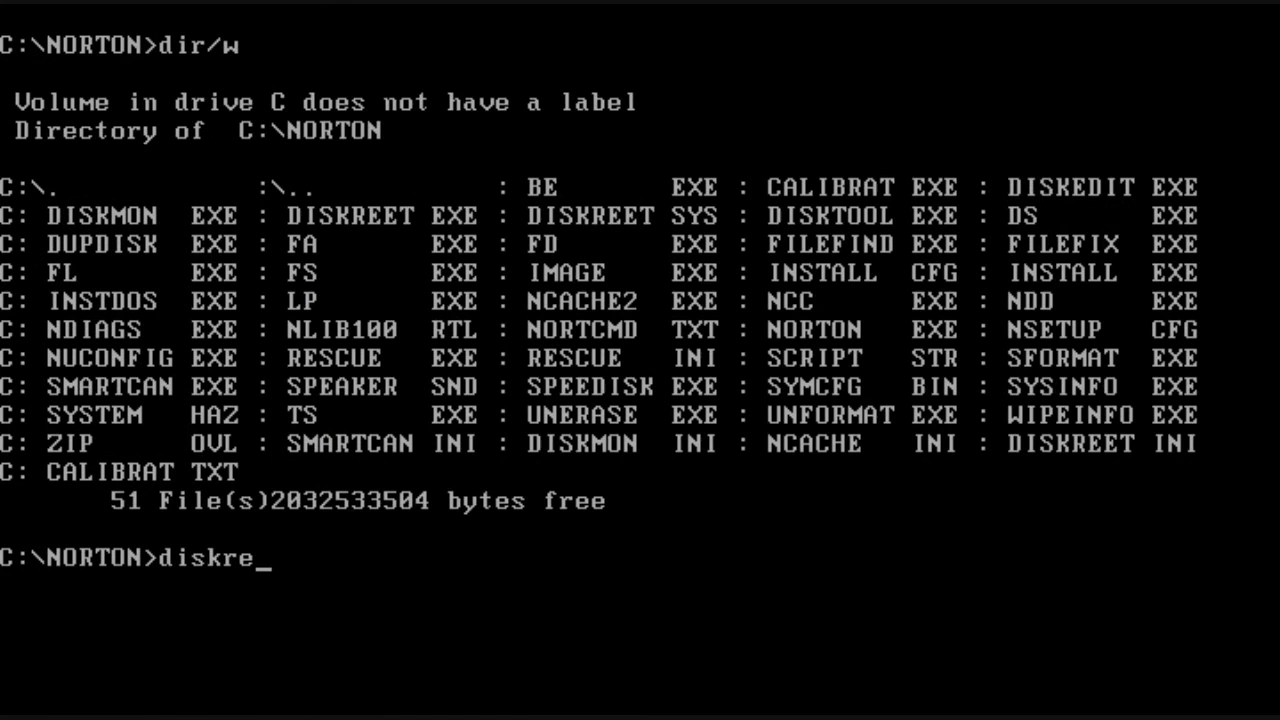
key("Return")
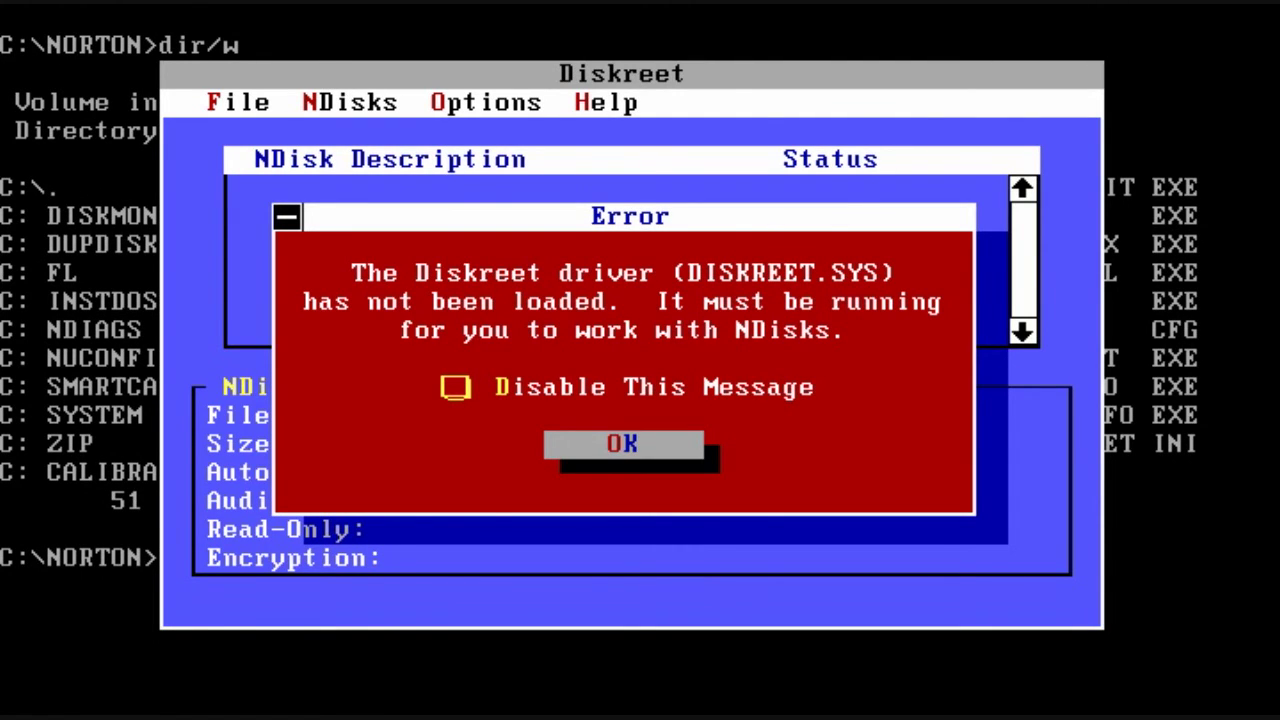
key("Return")
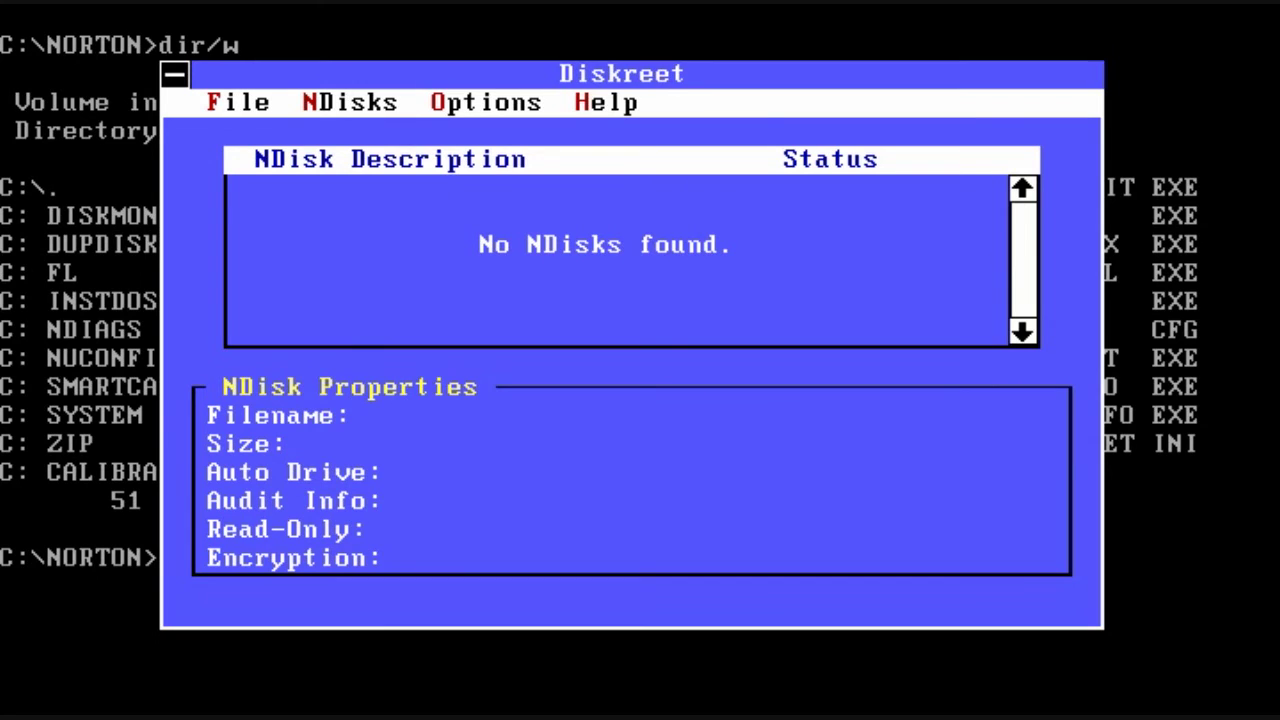
key("Escape")
Step: From the root, add device=c:\norton\diskreet.sys to config.sys above the shell= line
type("cd\\")
key("Return")
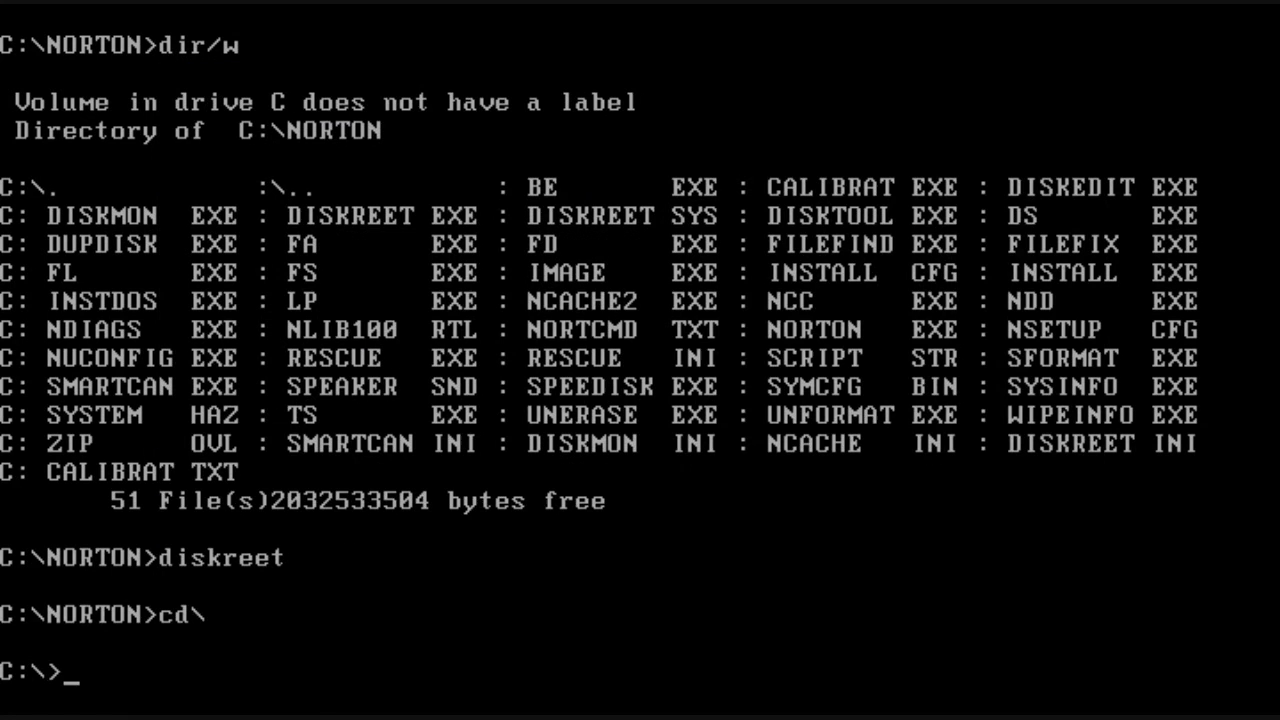
type("editor")
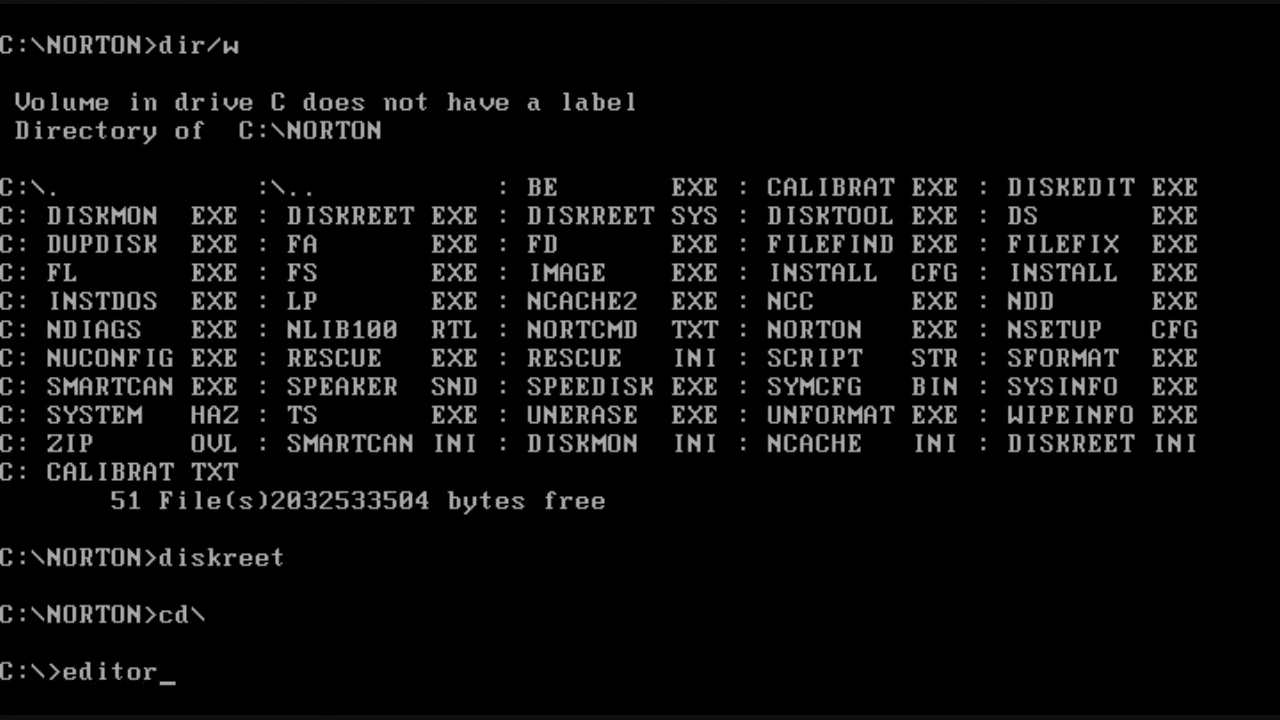
type(" config.sys")
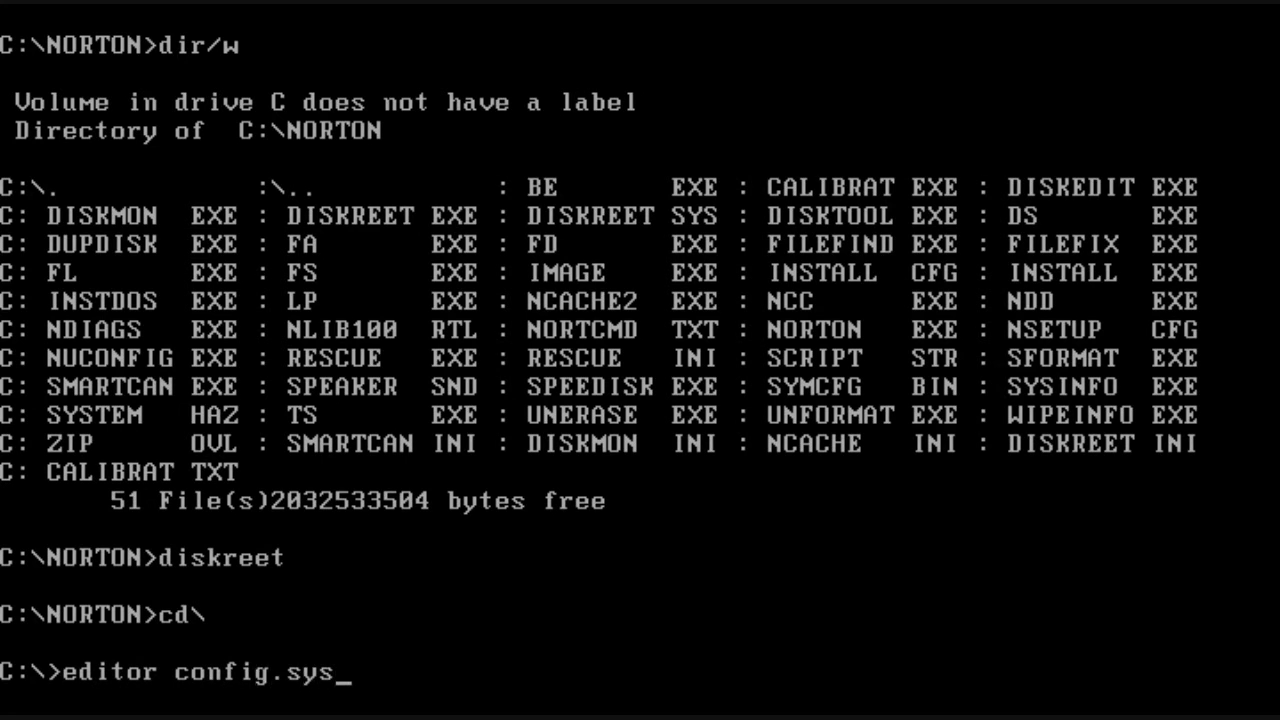
key("Return")
key("Down")
key("Down")
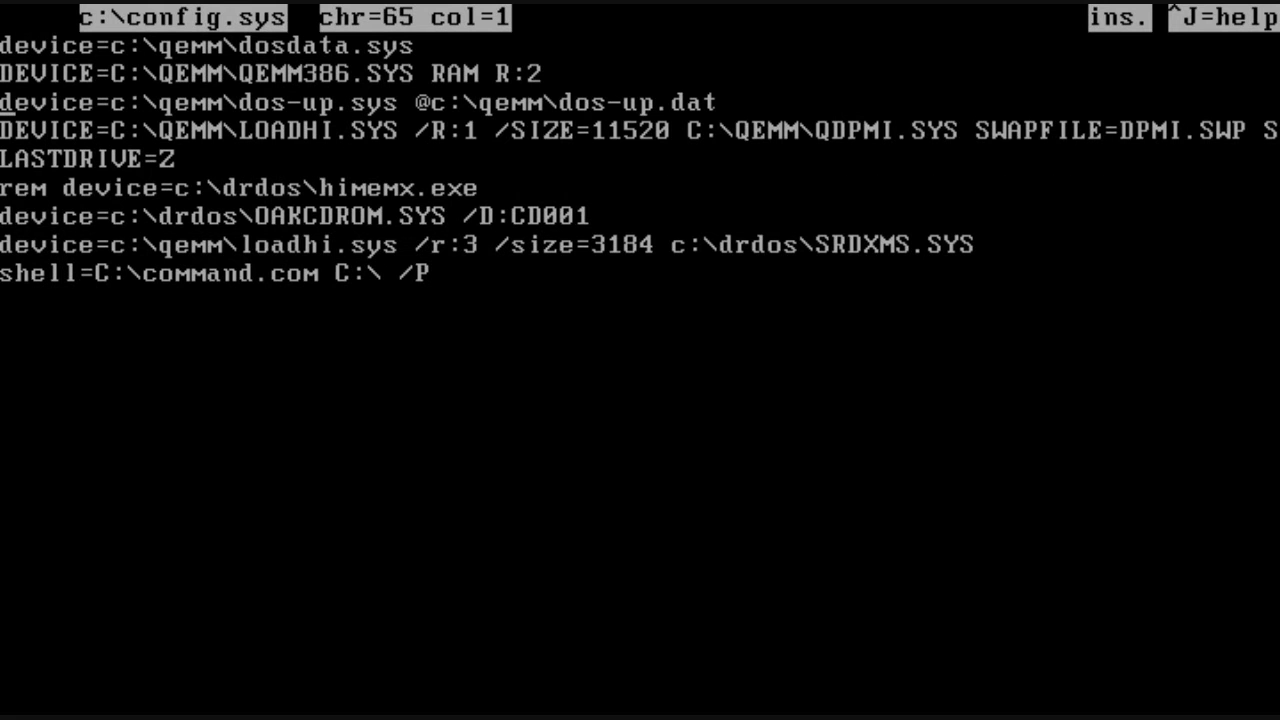
key("Down")
key("Down")
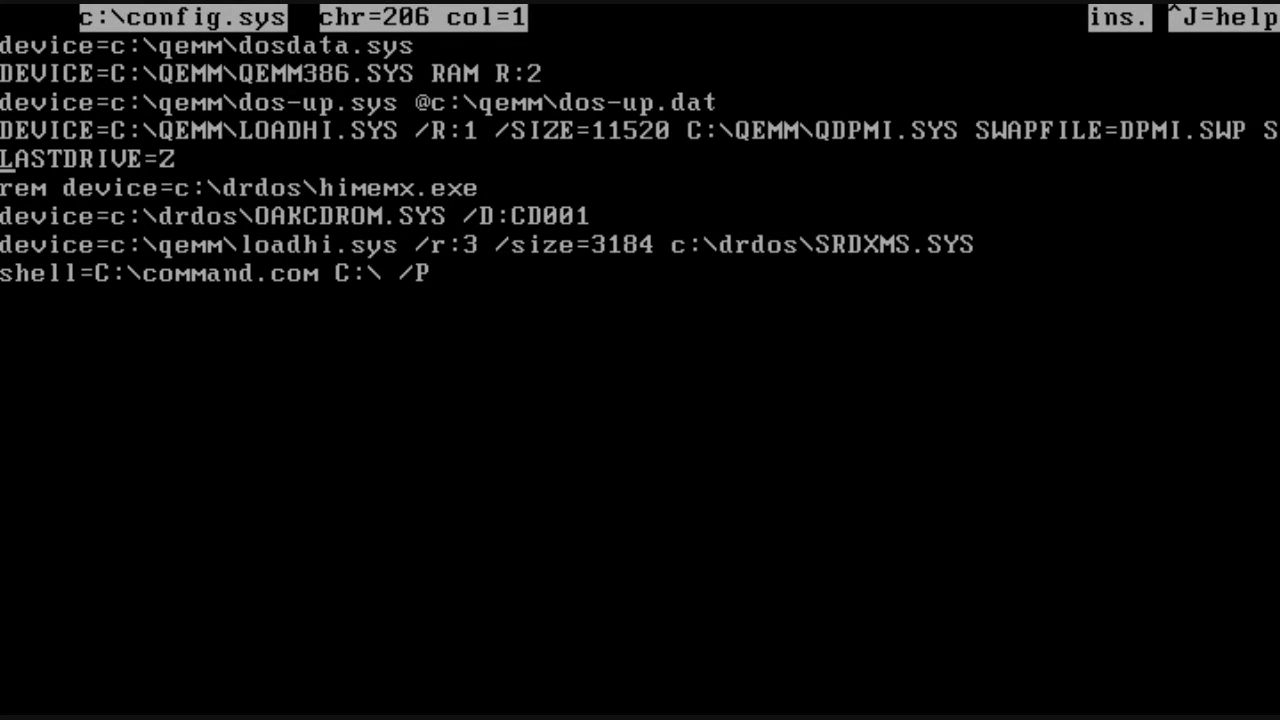
key("Down")
key("Down")
key("Down")
key("Down")
key("Return")
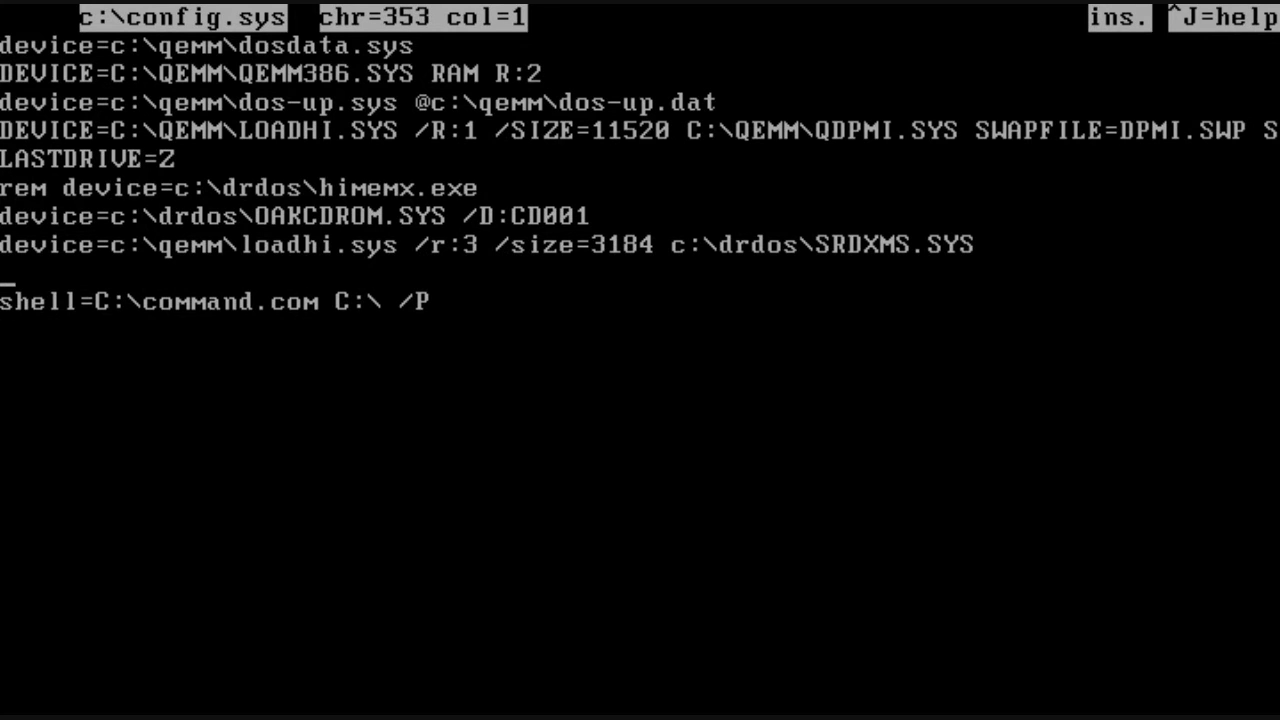
type("device=c:\\")
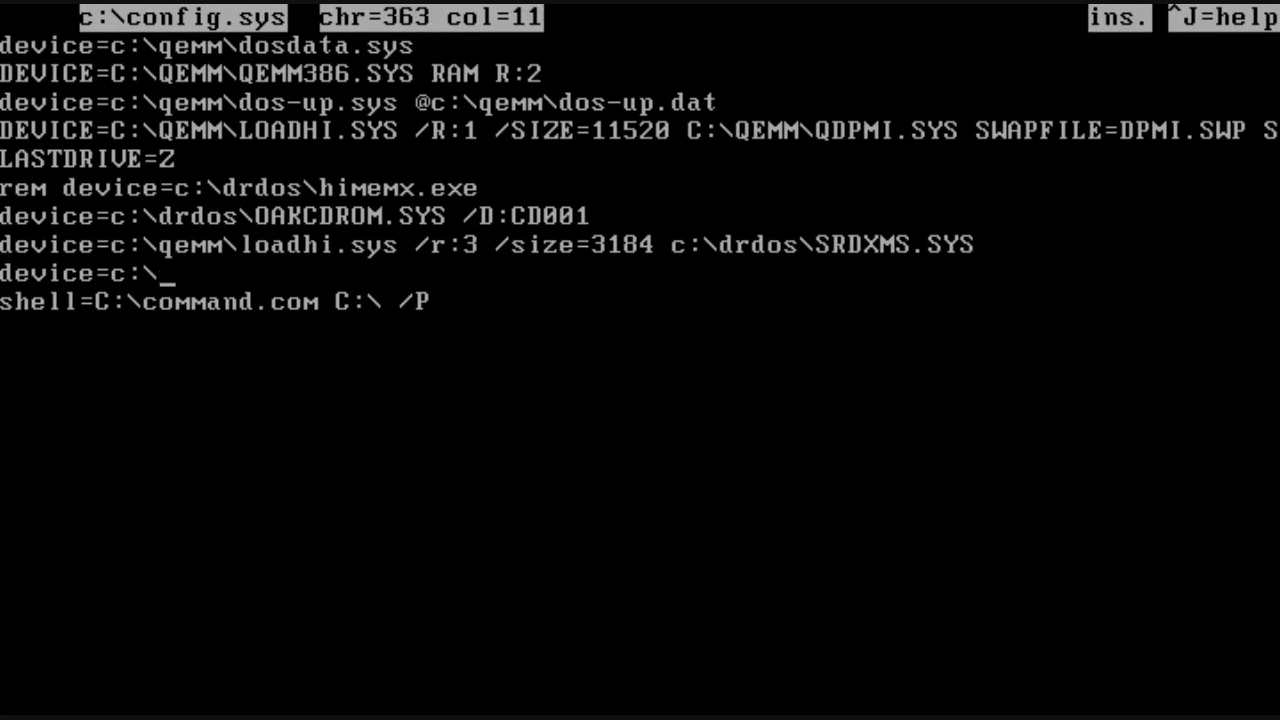
type("norton\\diskr")
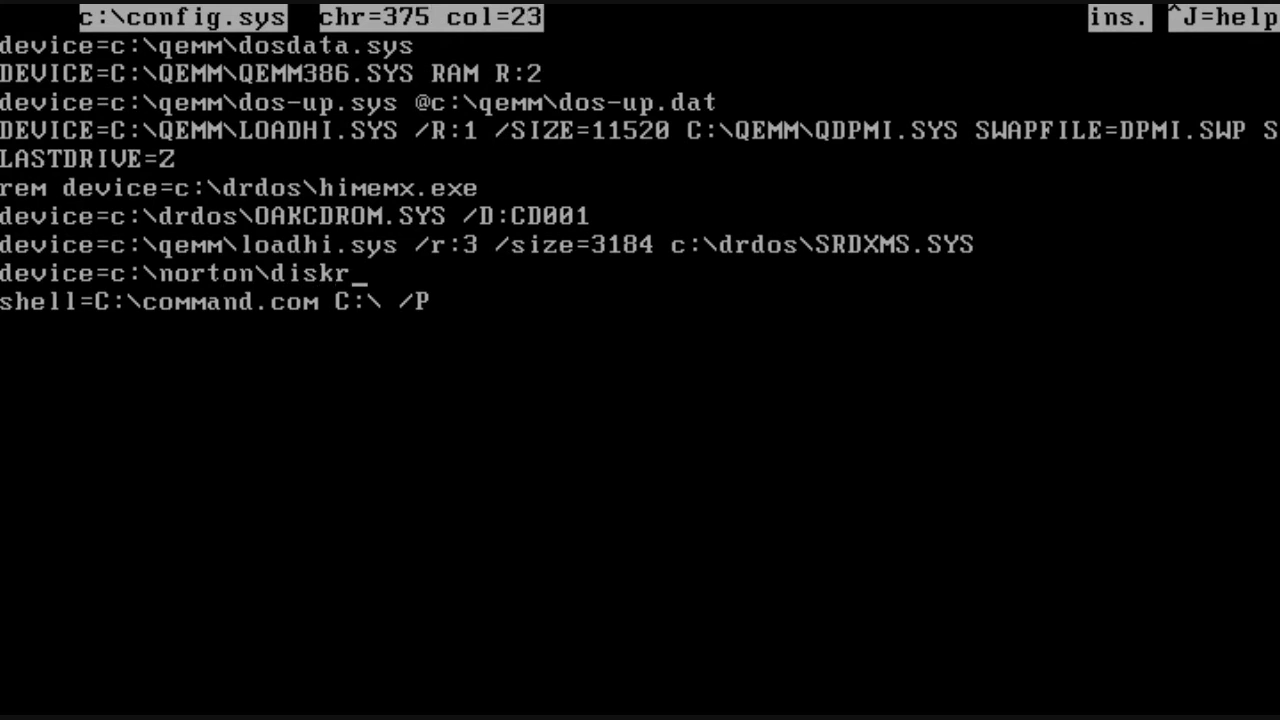
type("eet.sys")
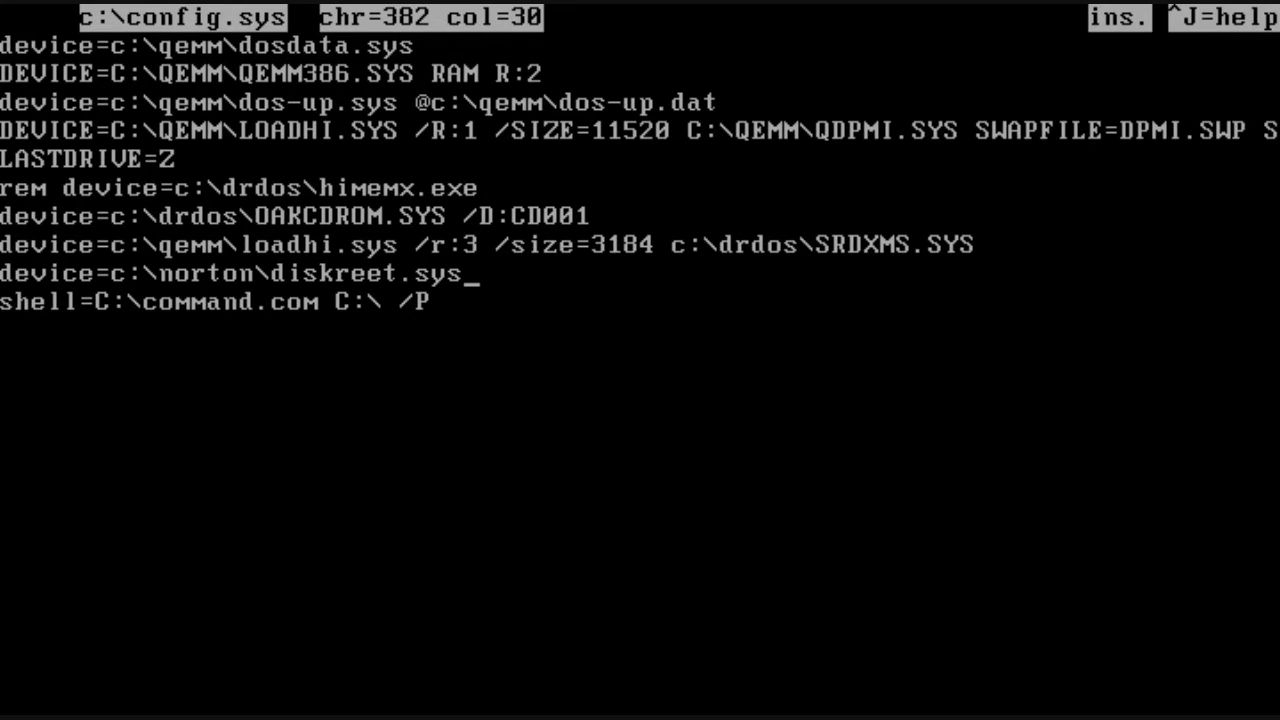
Step: Save config.sys and exit the editor, allowing Disk Monitor's protected-write prompt
key("ctrl+k")
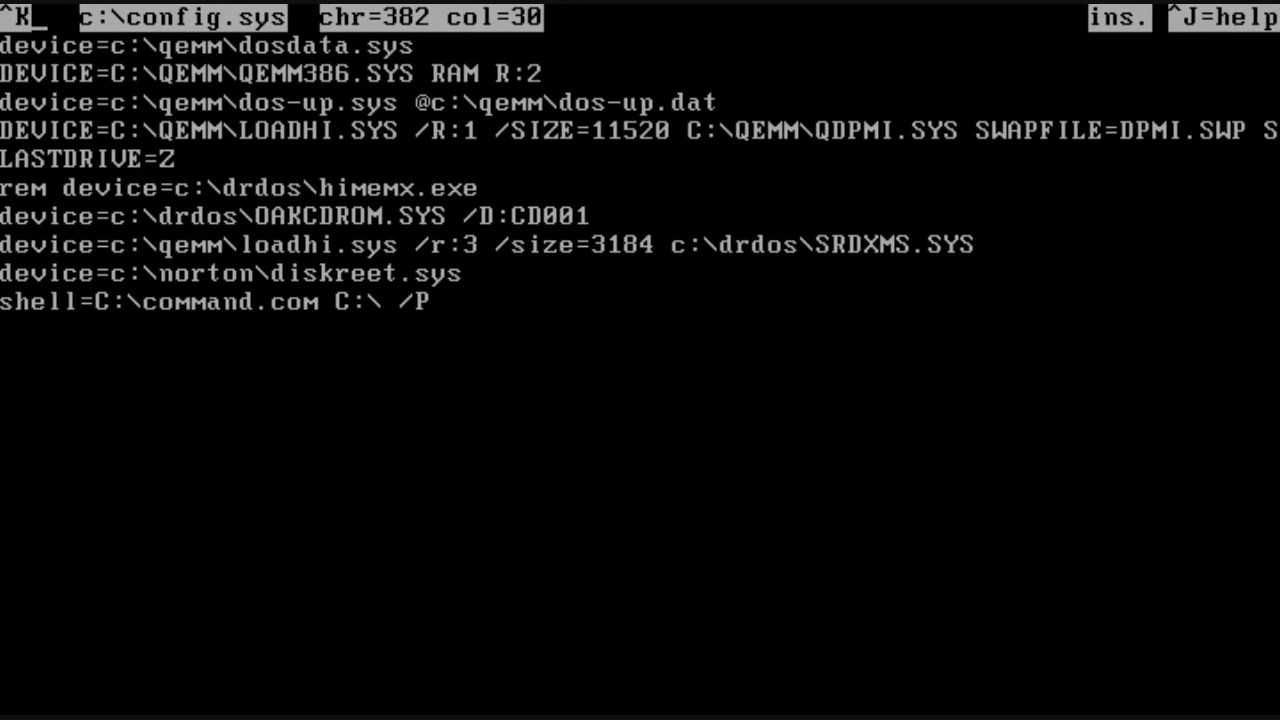
key("x")
key("y")
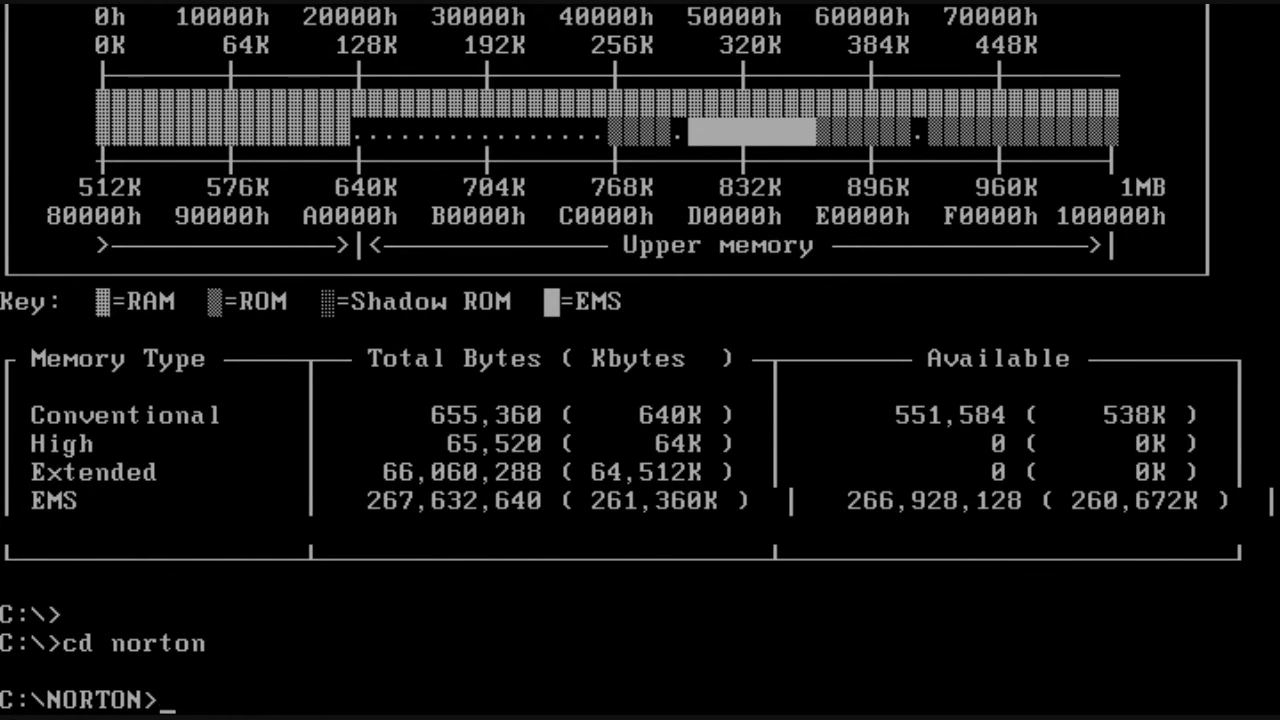
Step: Launch Diskreet and start a new NDisk named NDISK2 located on drive D:
type("diskree")
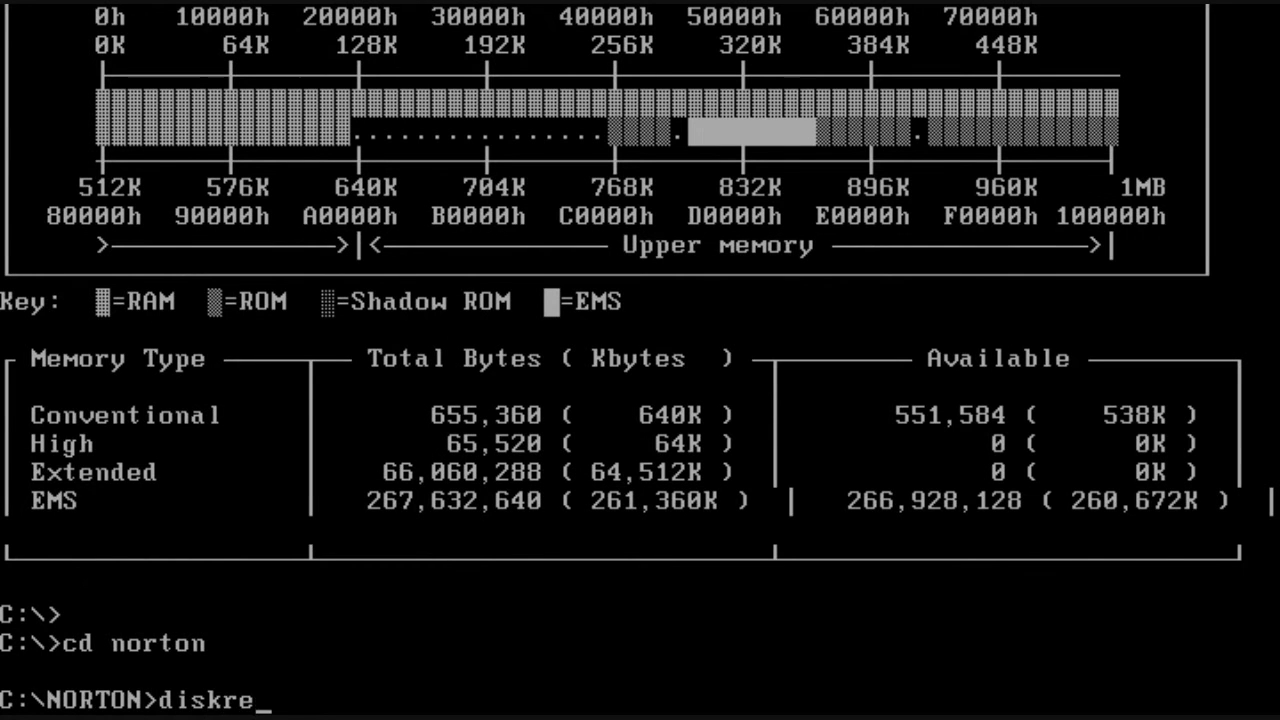
type("t")
key("Return")
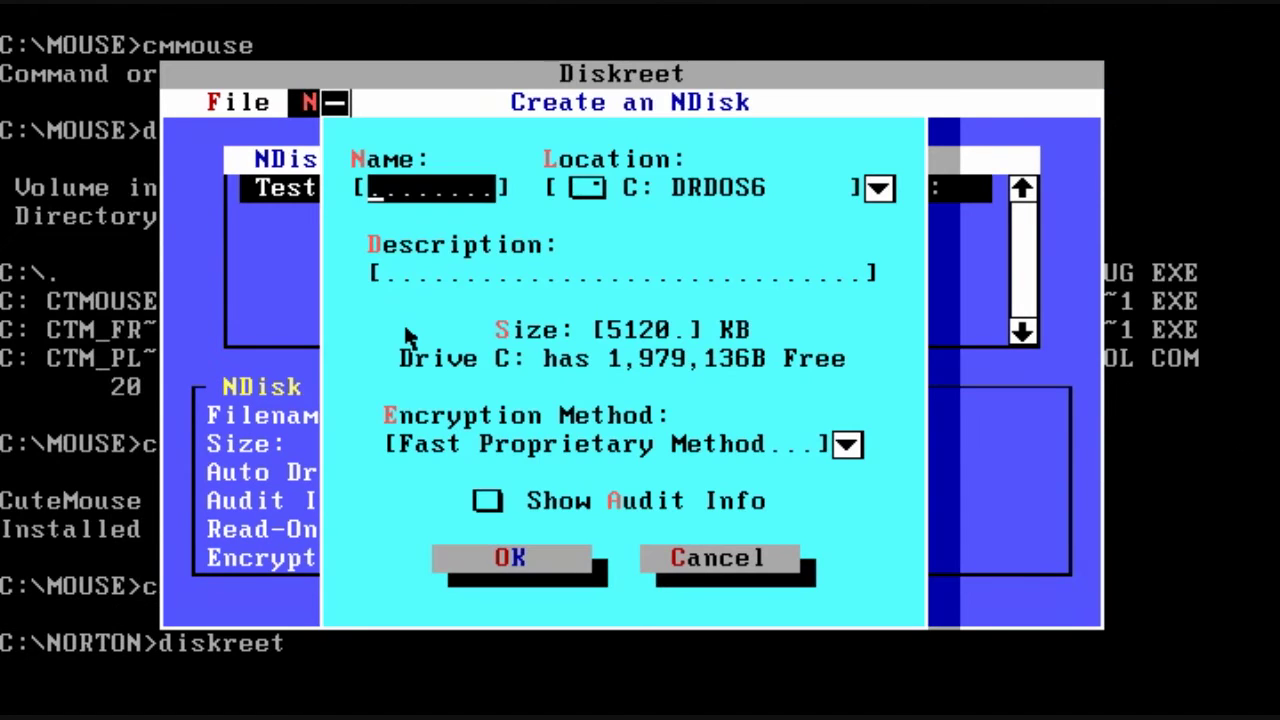
type("NDISK2")
left_click(878, 188)
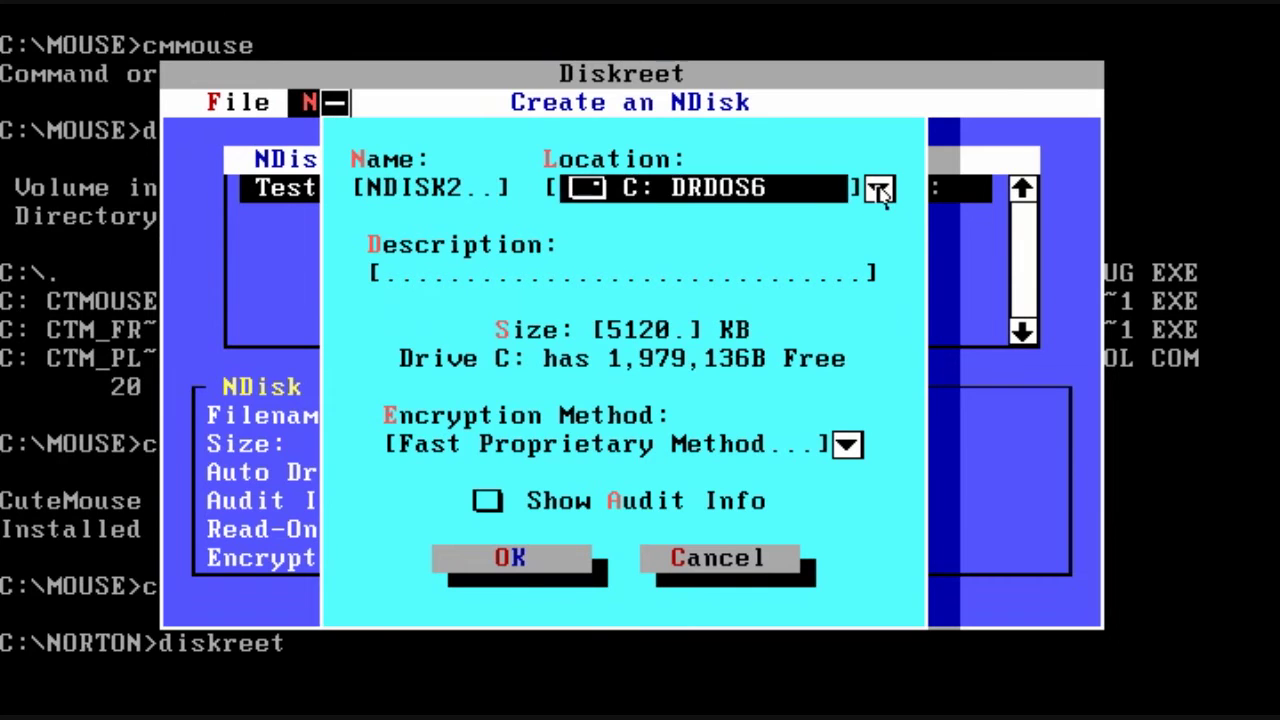
left_click(879, 190)
left_click(879, 190)
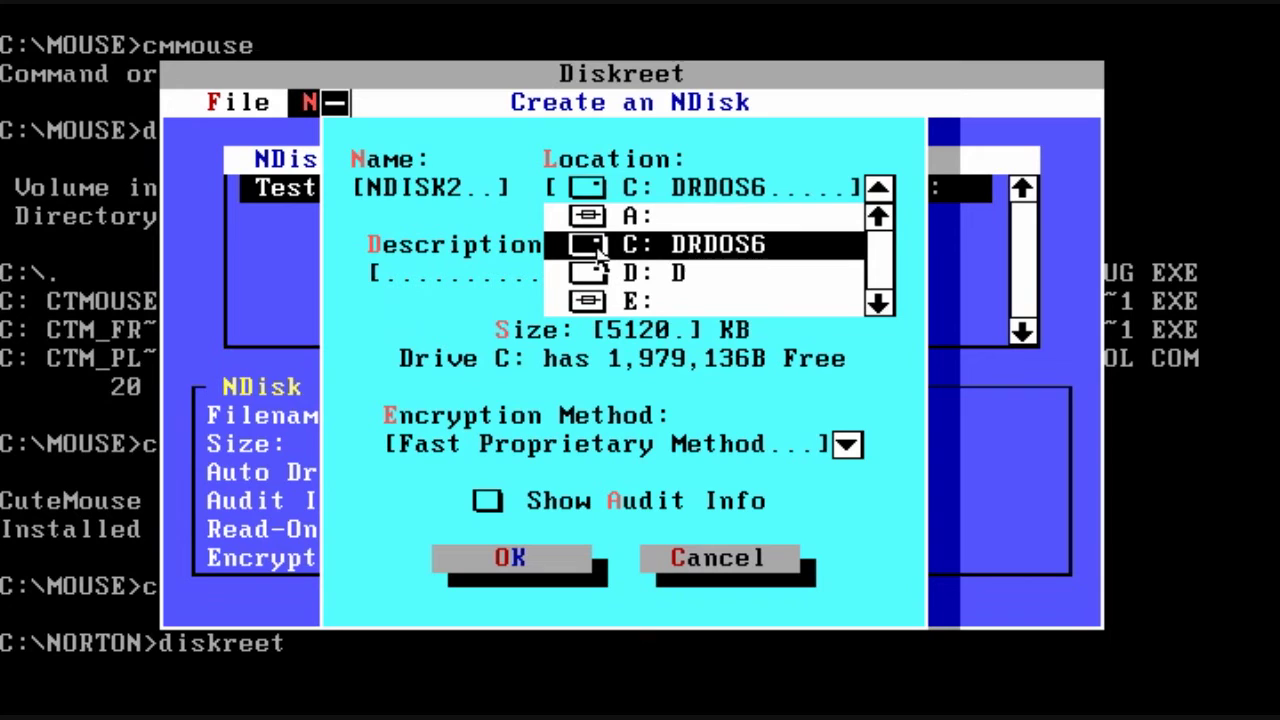
left_click(878, 302)
left_click(878, 302)
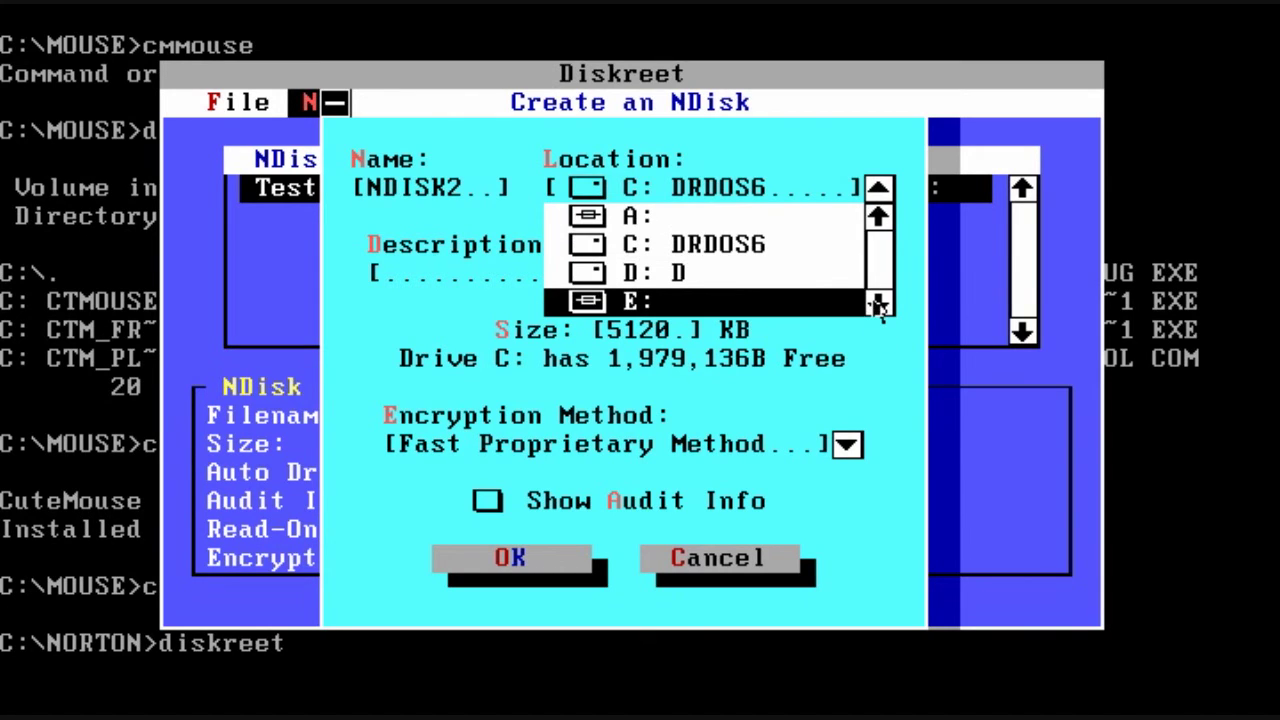
left_click(591, 280)
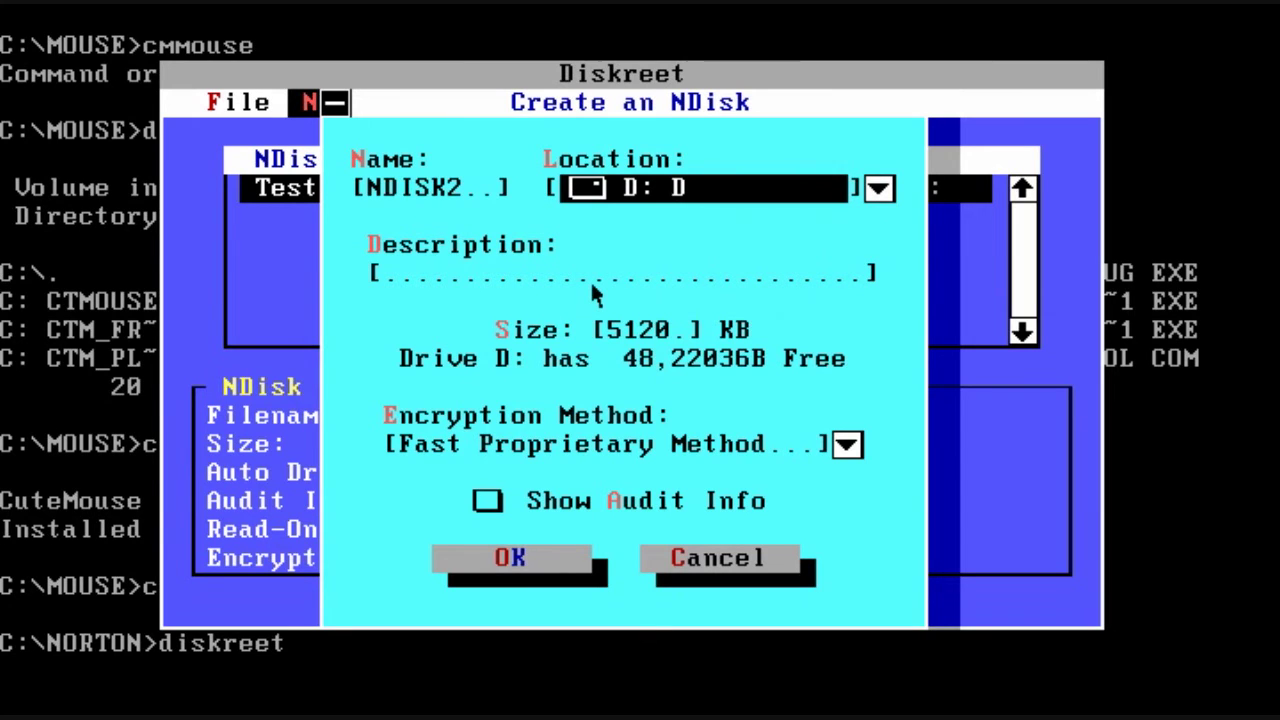
Step: Choose Government Standard (DES) encryption, enable Show Audit Info, and enter 99999 as the size
left_click(848, 447)
left_click(791, 498)
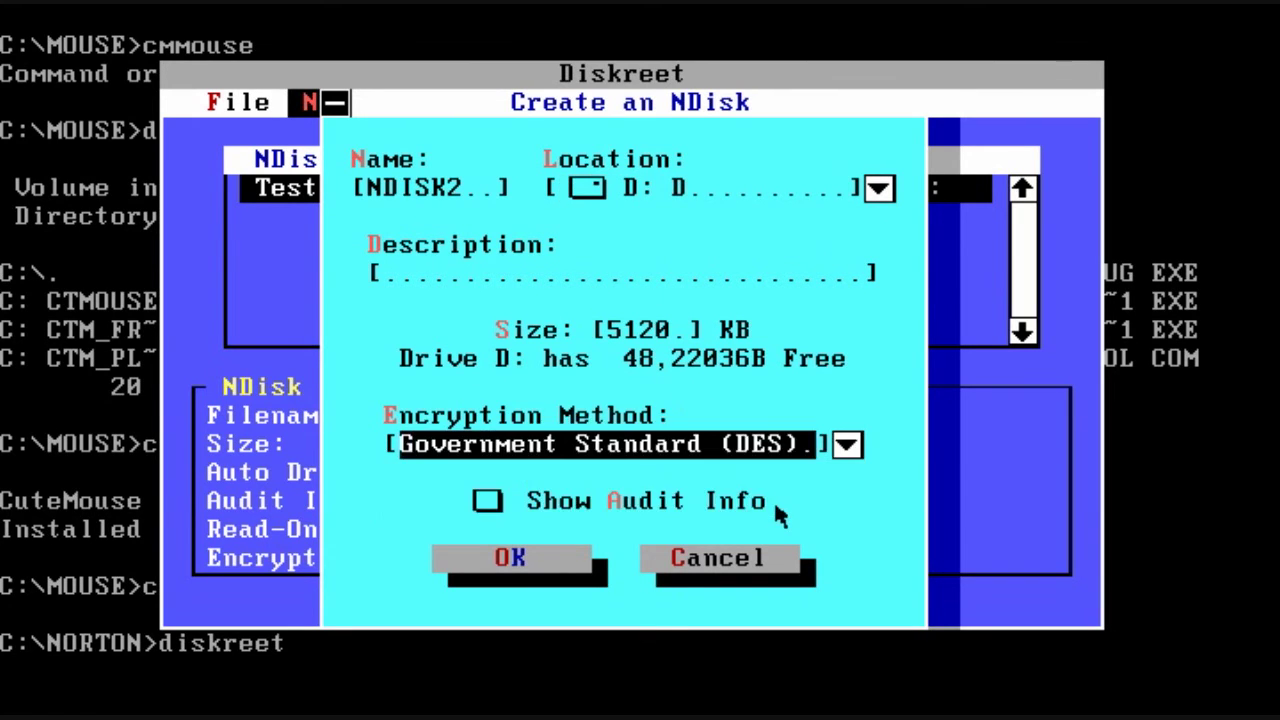
left_click(492, 500)
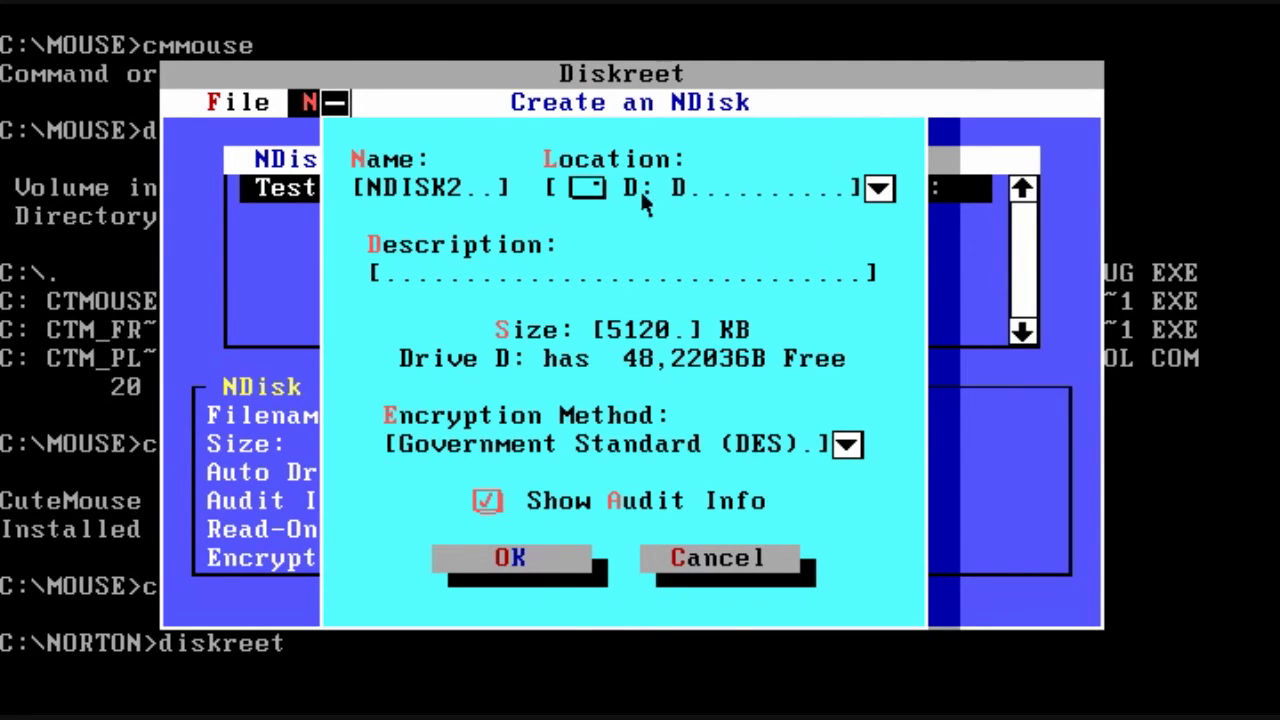
left_click(651, 330)
type("999")
key("BackSpace")
key("BackSpace")
key("BackSpace")
key("BackSpace")
key("BackSpace")
type("9999")
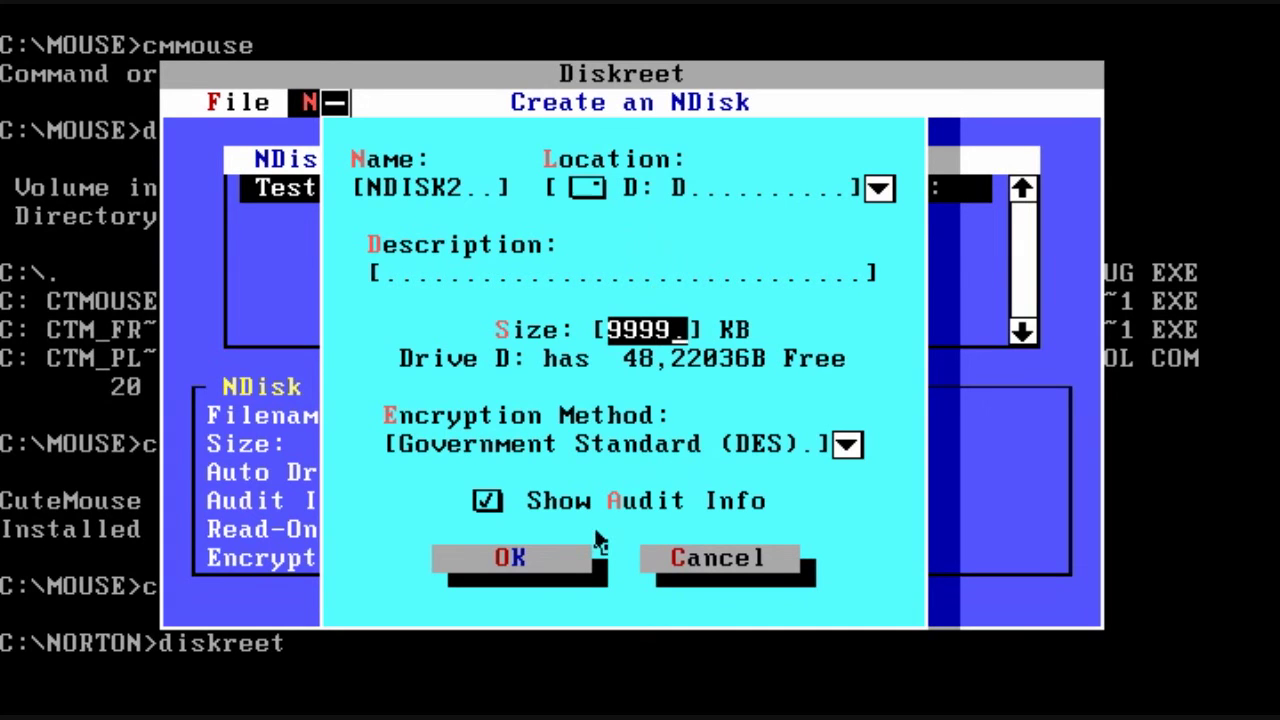
type("9")
Step: Add the description 'ndisk test' and create the NDisk
left_click(556, 578)
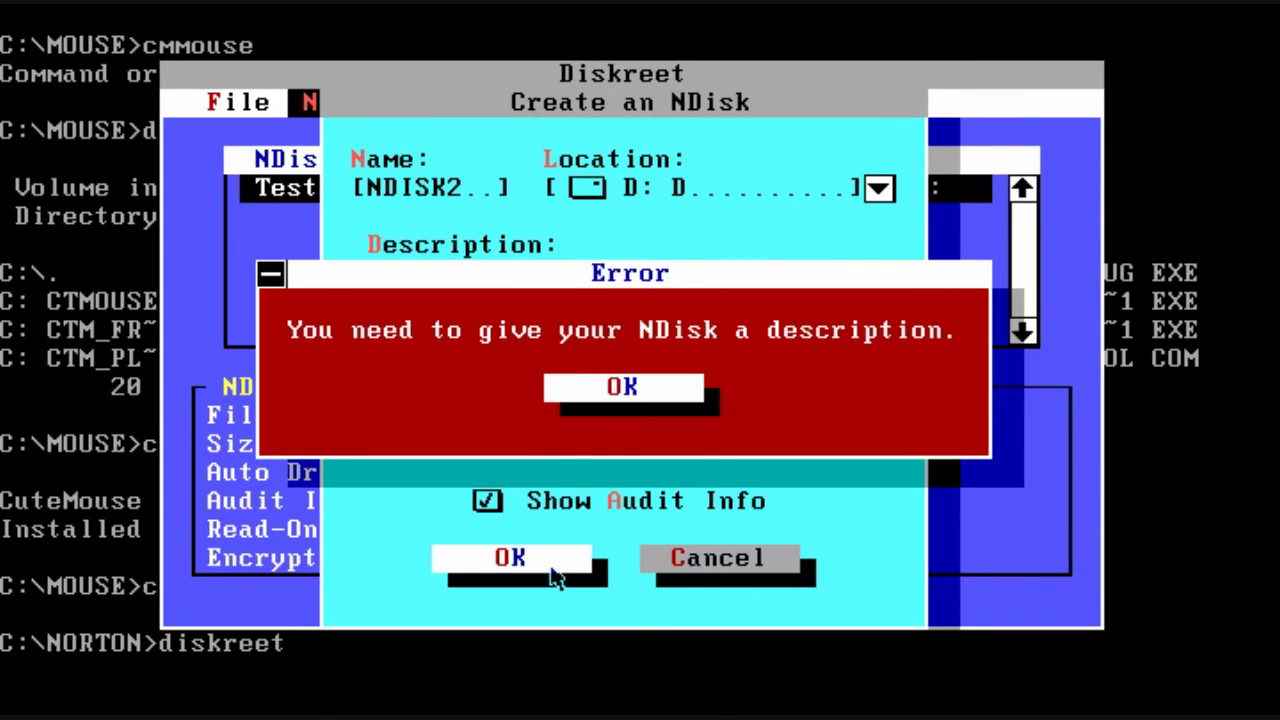
left_click(592, 400)
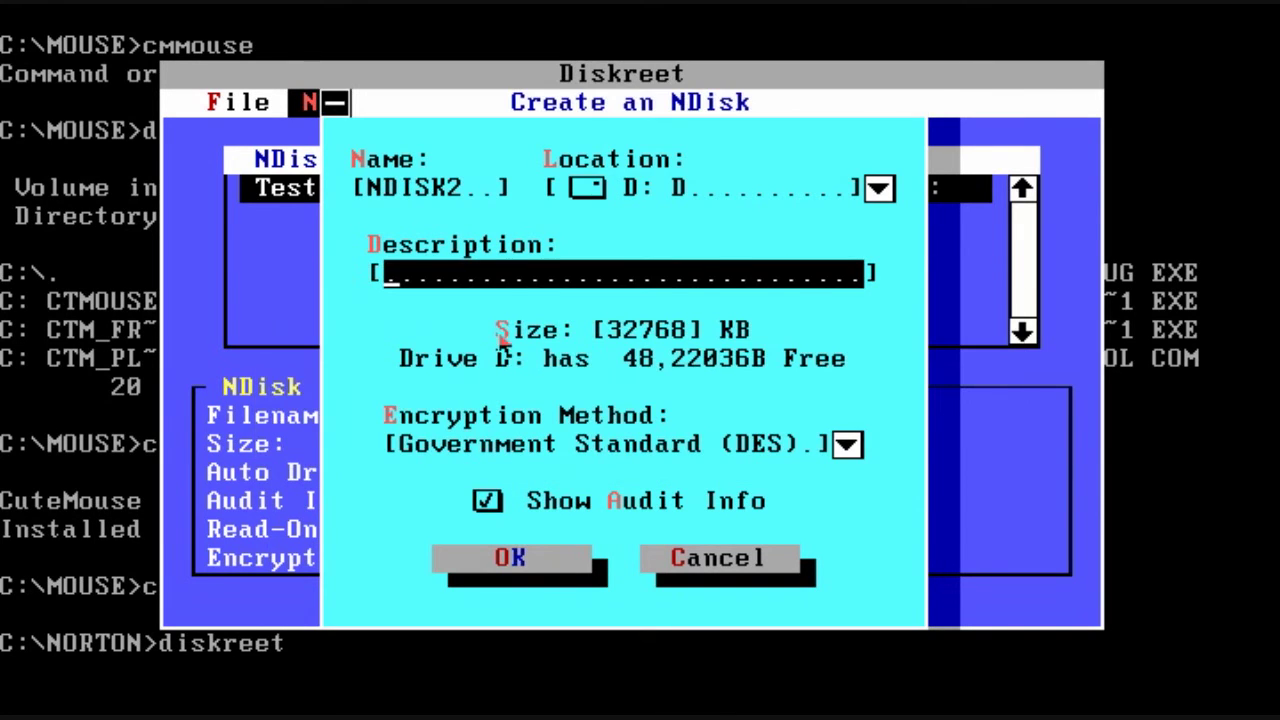
type("ndisk")
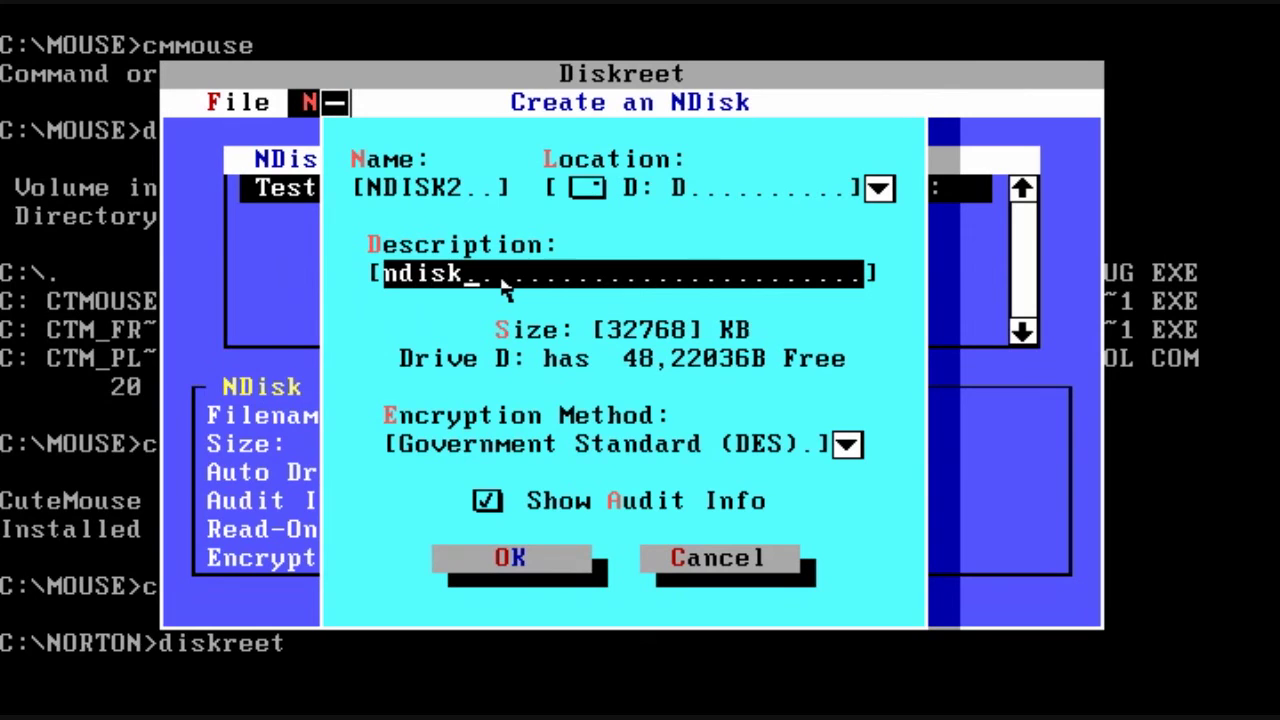
type(" test")
left_click(494, 577)
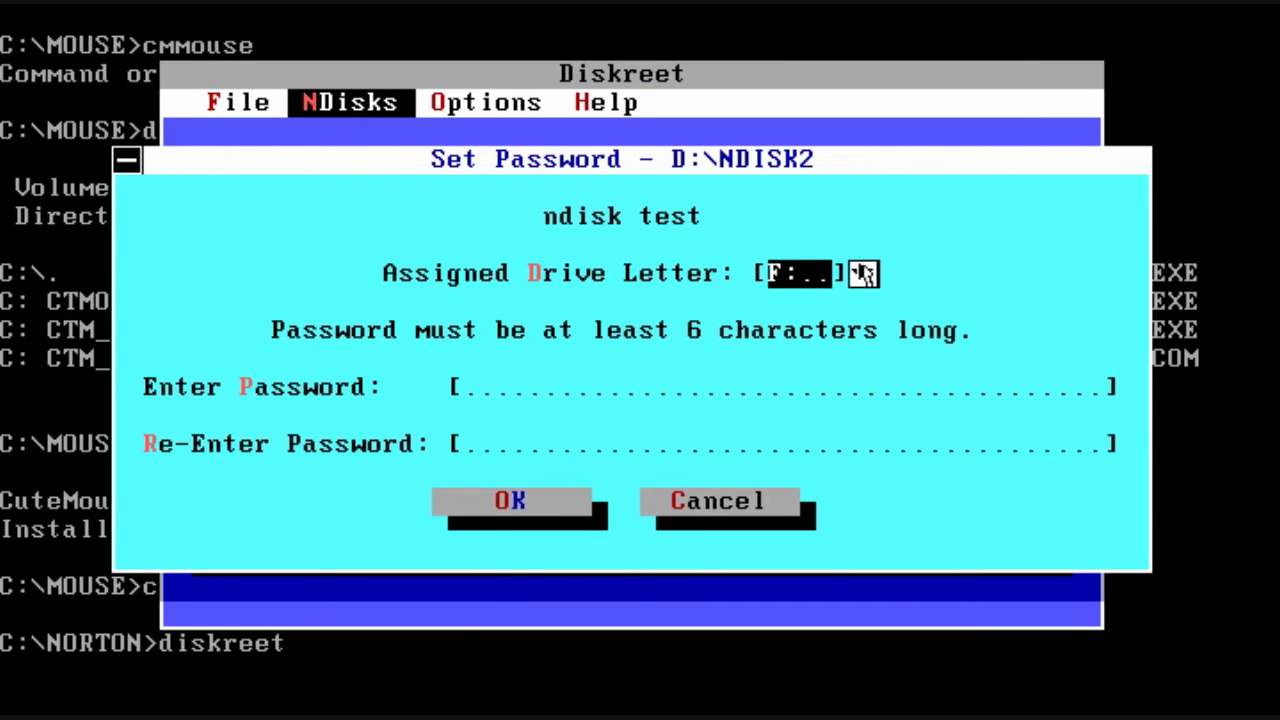
Step: Assign drive letter F:, set and confirm the NDisk password, and open it
left_click(863, 273)
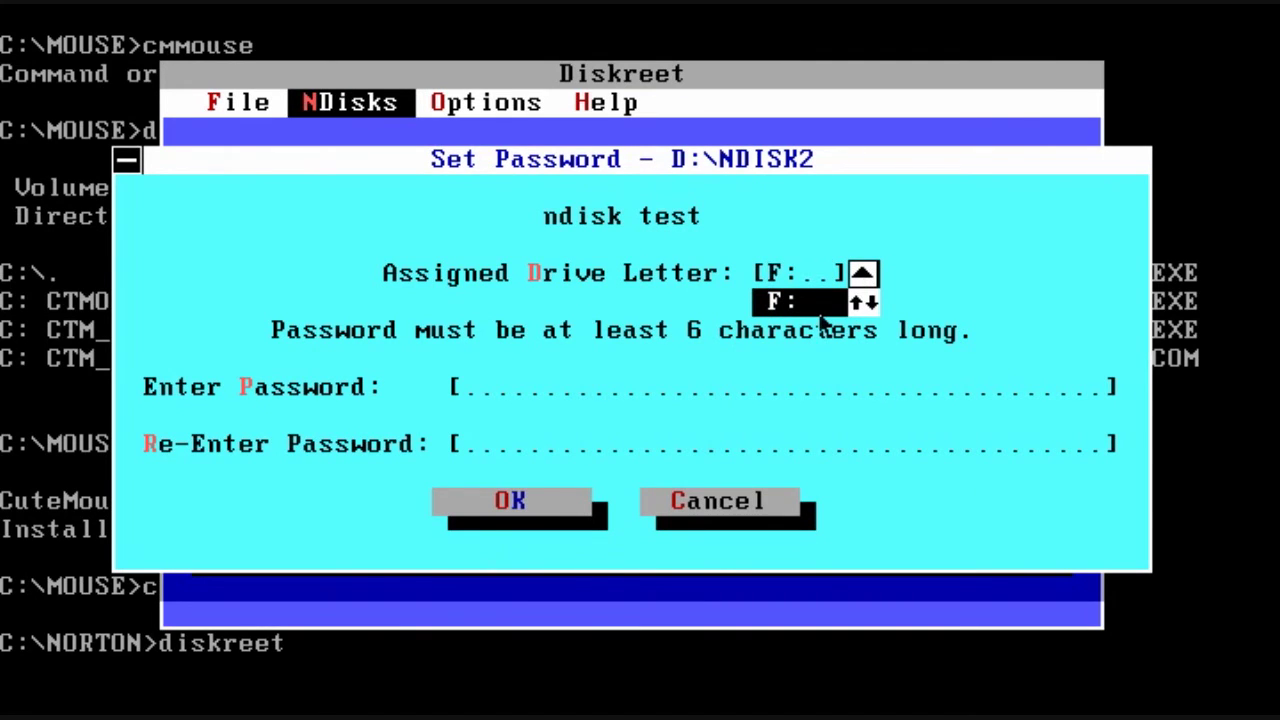
left_click(820, 312)
left_click(863, 273)
left_click(850, 310)
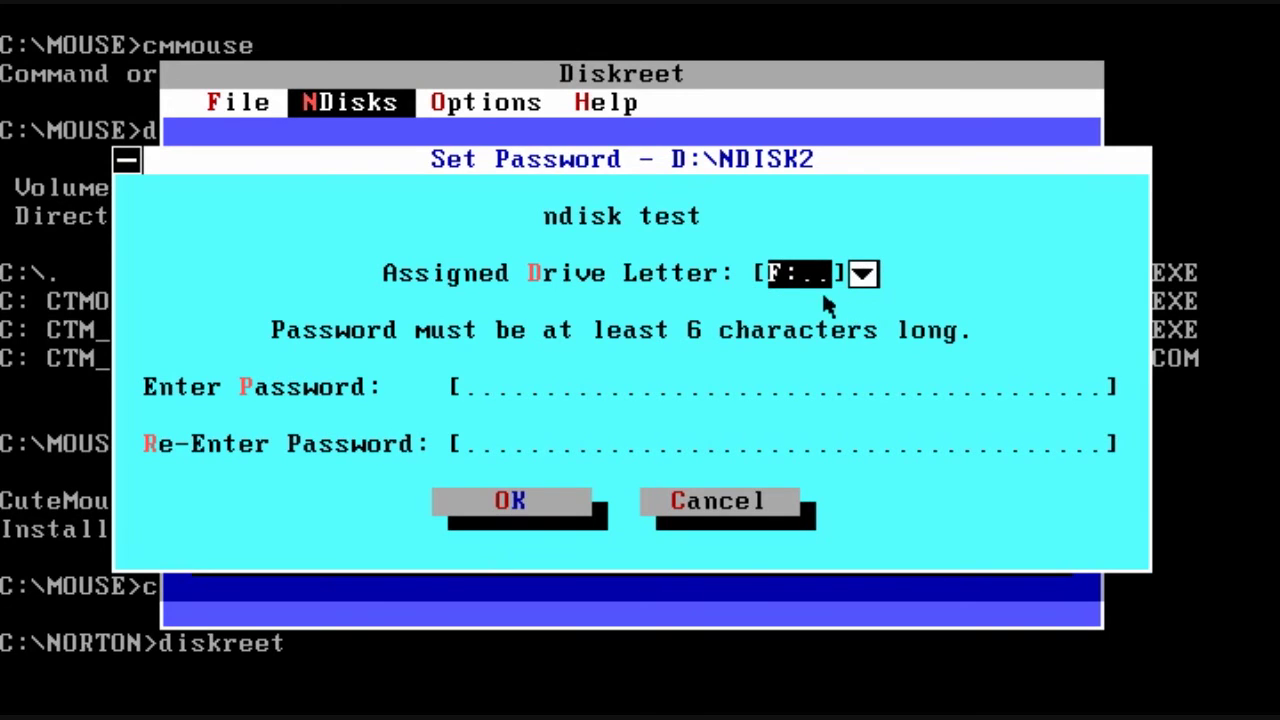
left_click(466, 390)
type("******")
key("Tab")
type("******")
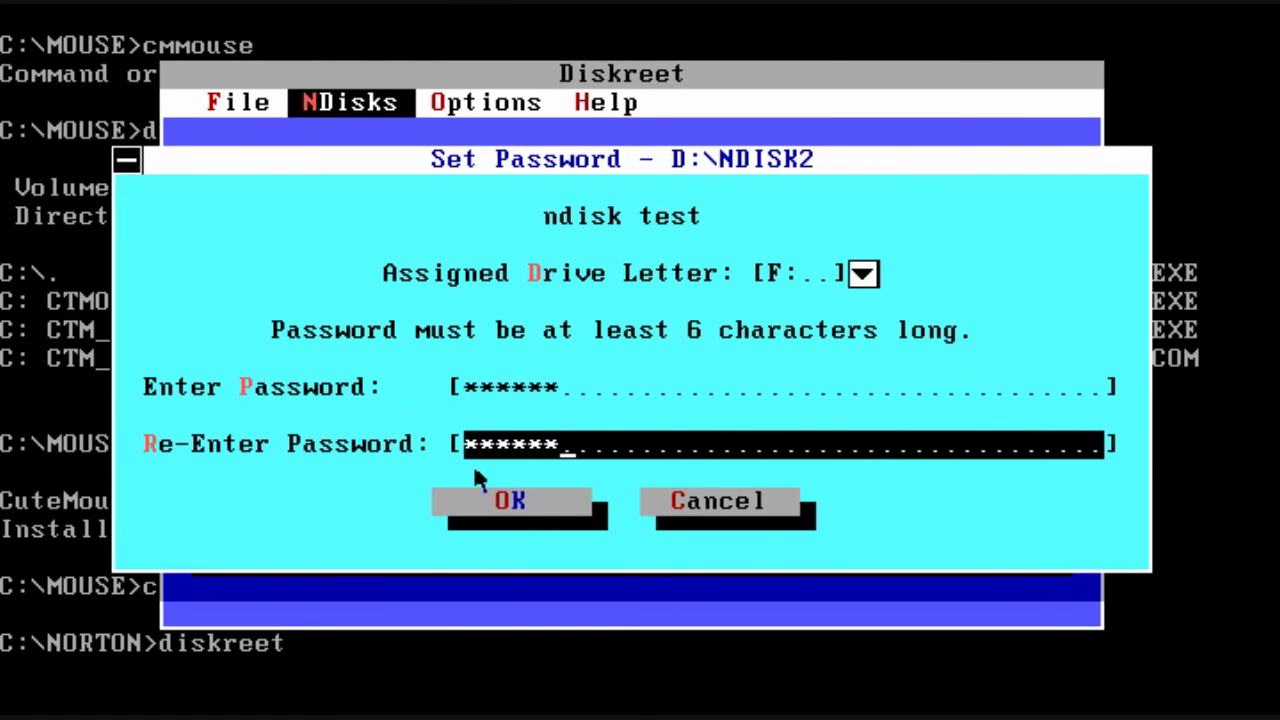
left_click(490, 508)
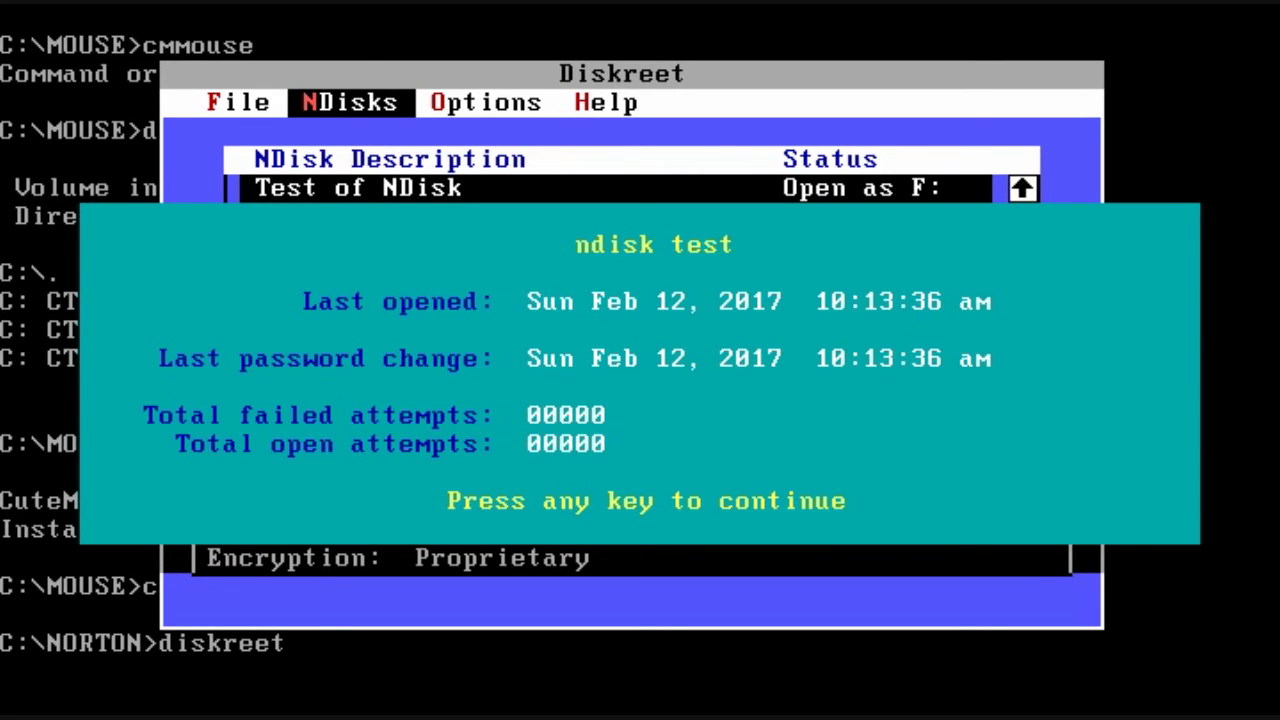
Step: Dismiss the audit panel and open the ndisk test NDisk with its password
key("Return")
key("Return")
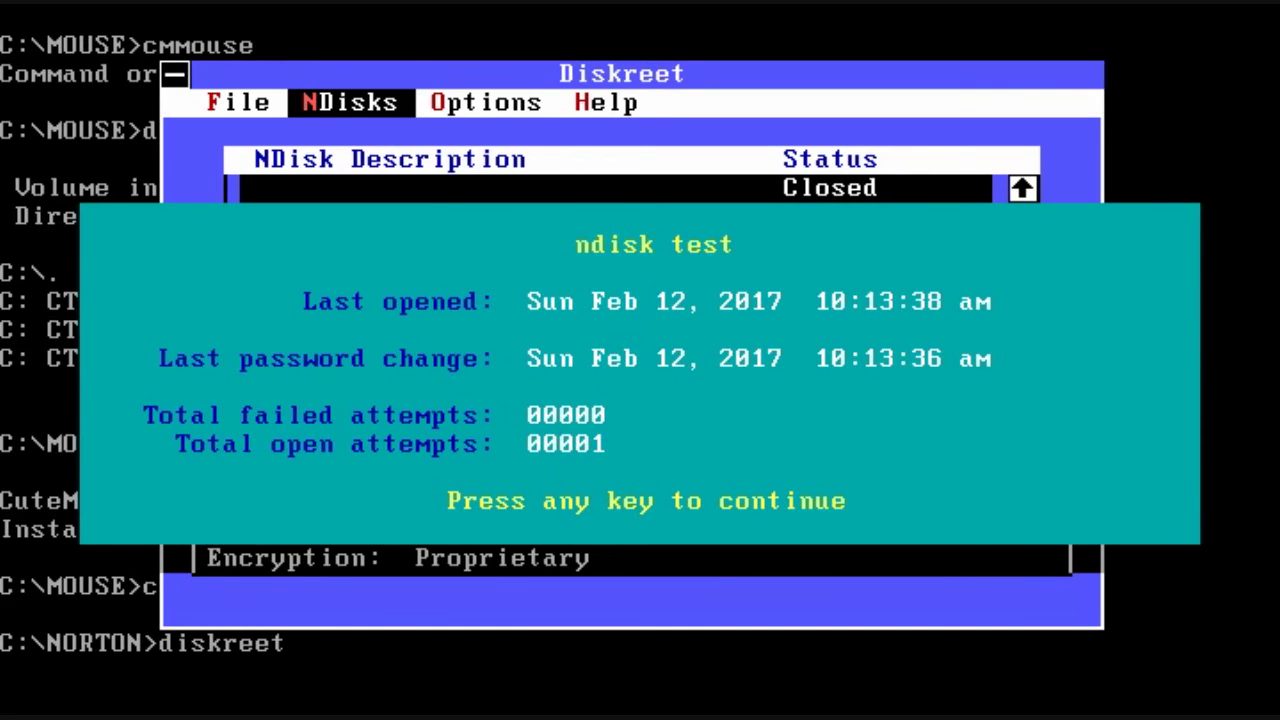
key("Return")
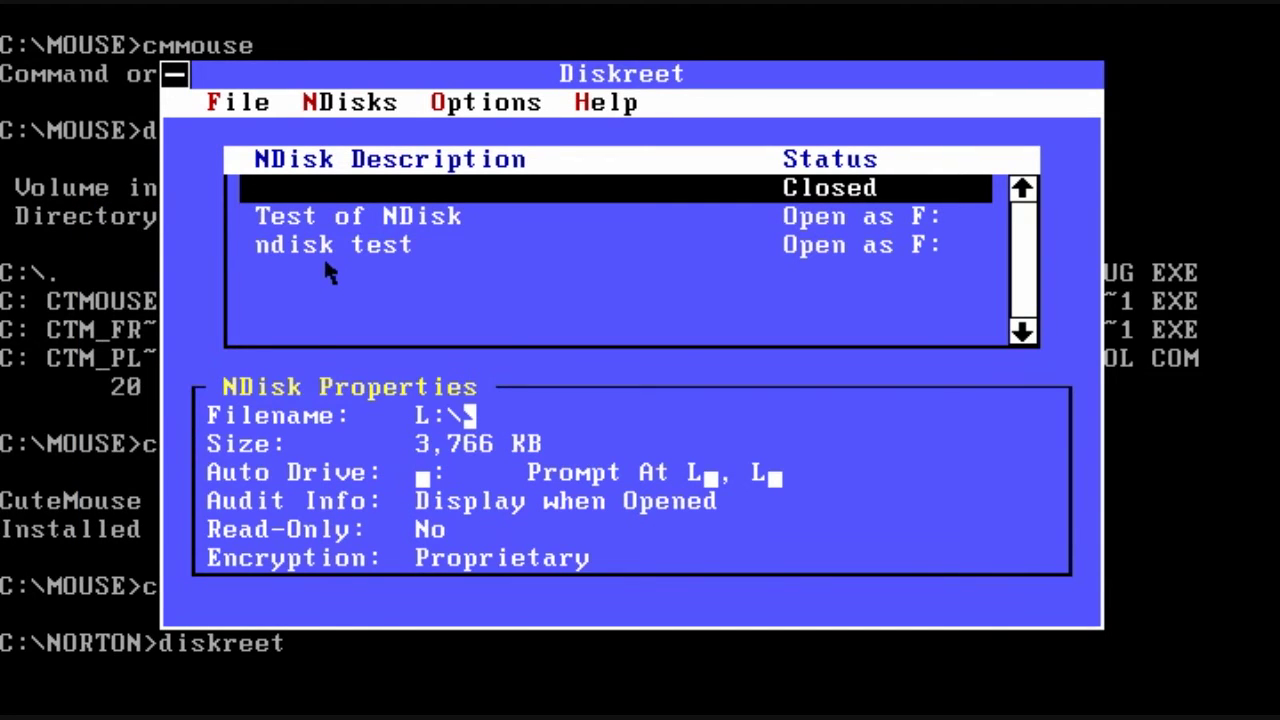
left_click(331, 249)
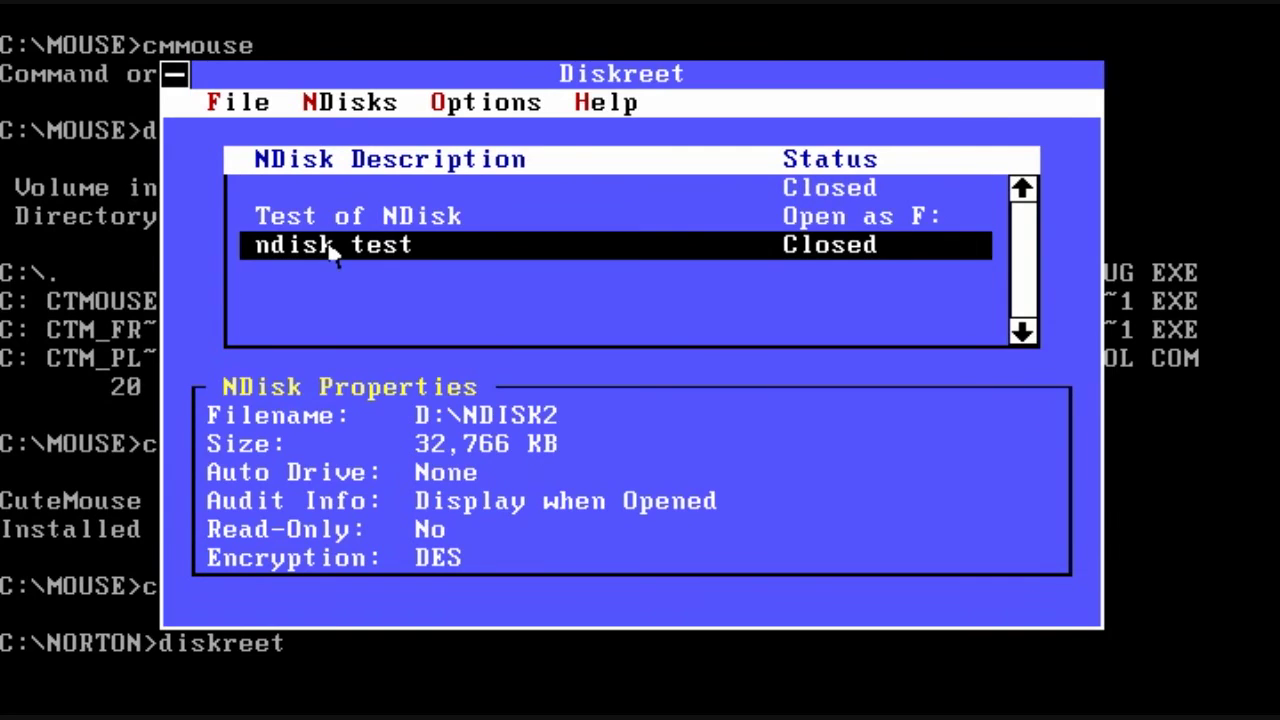
double_click(331, 249)
type("*******")
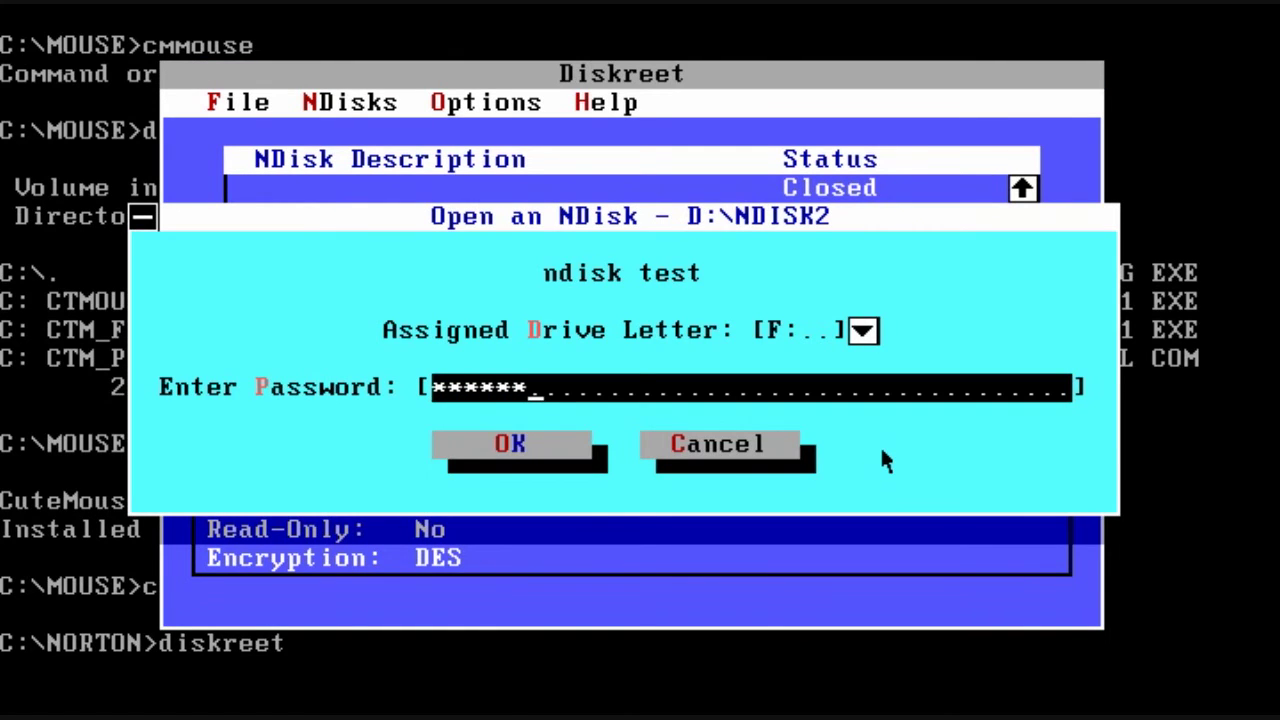
left_click(510, 444)
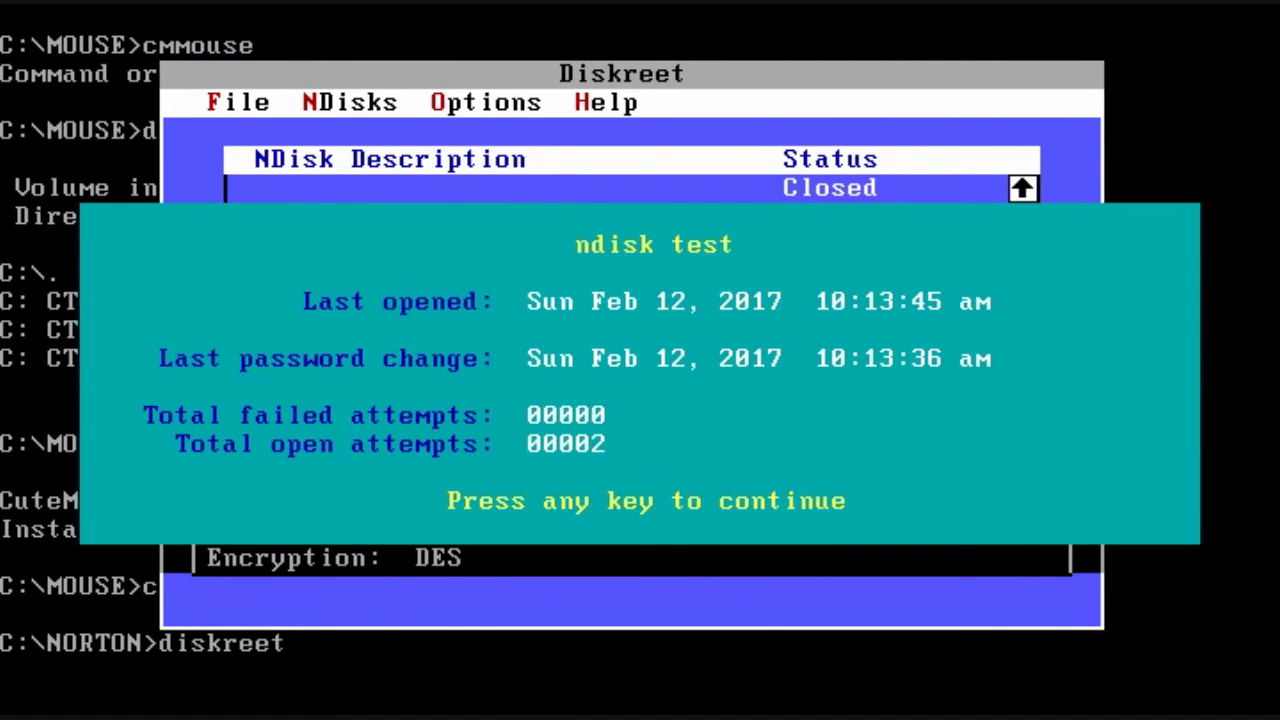
key("Return")
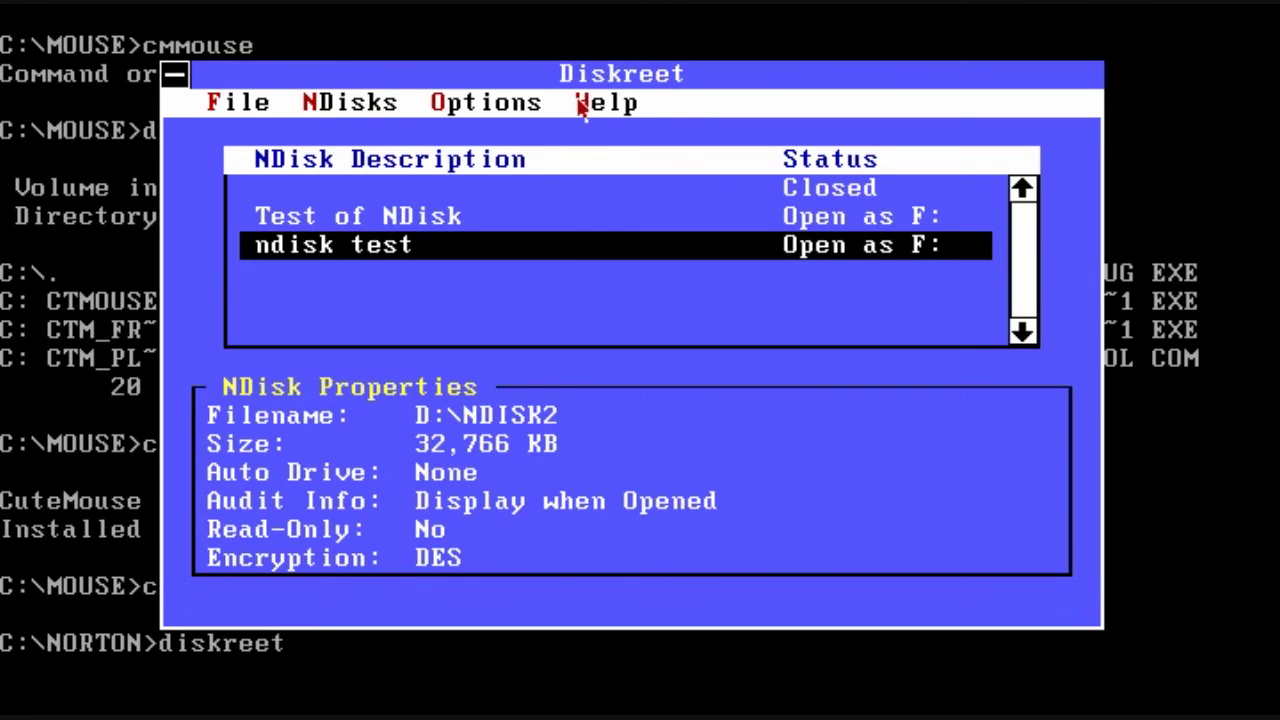
Step: Close ndisk test, reopen it with the password, and leave Diskreet
double_click(571, 246)
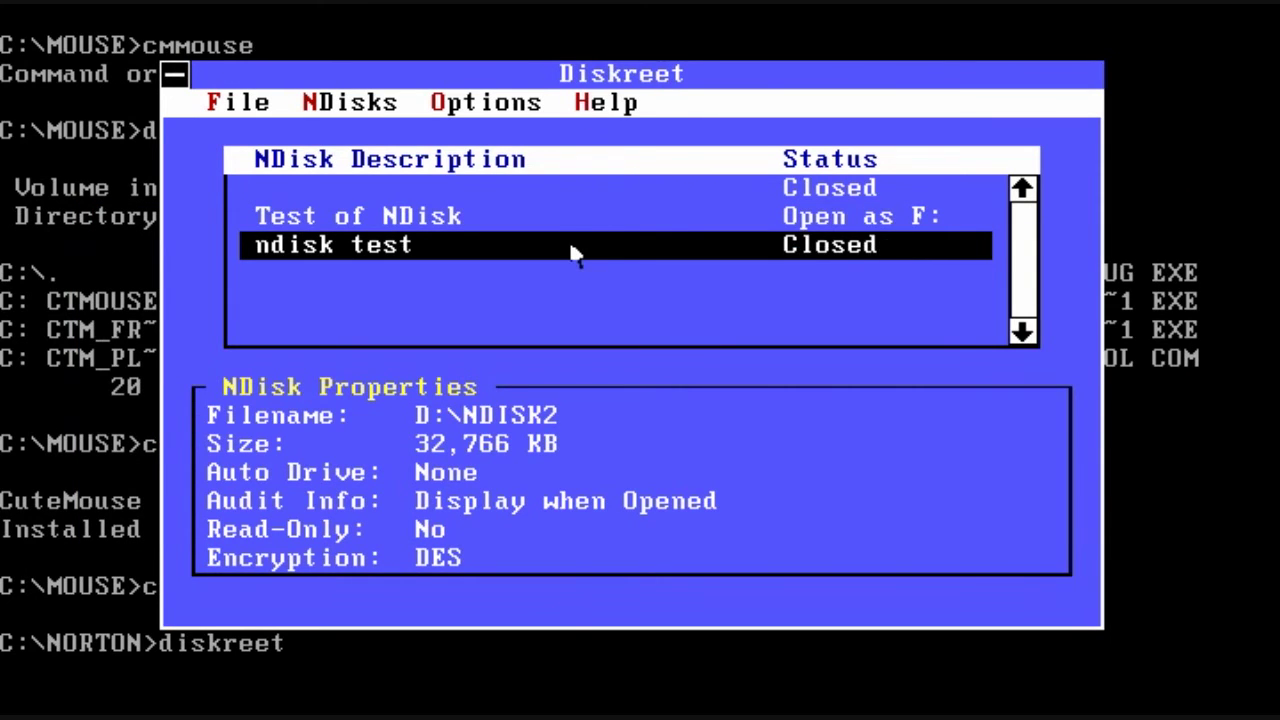
double_click(571, 246)
type("******")
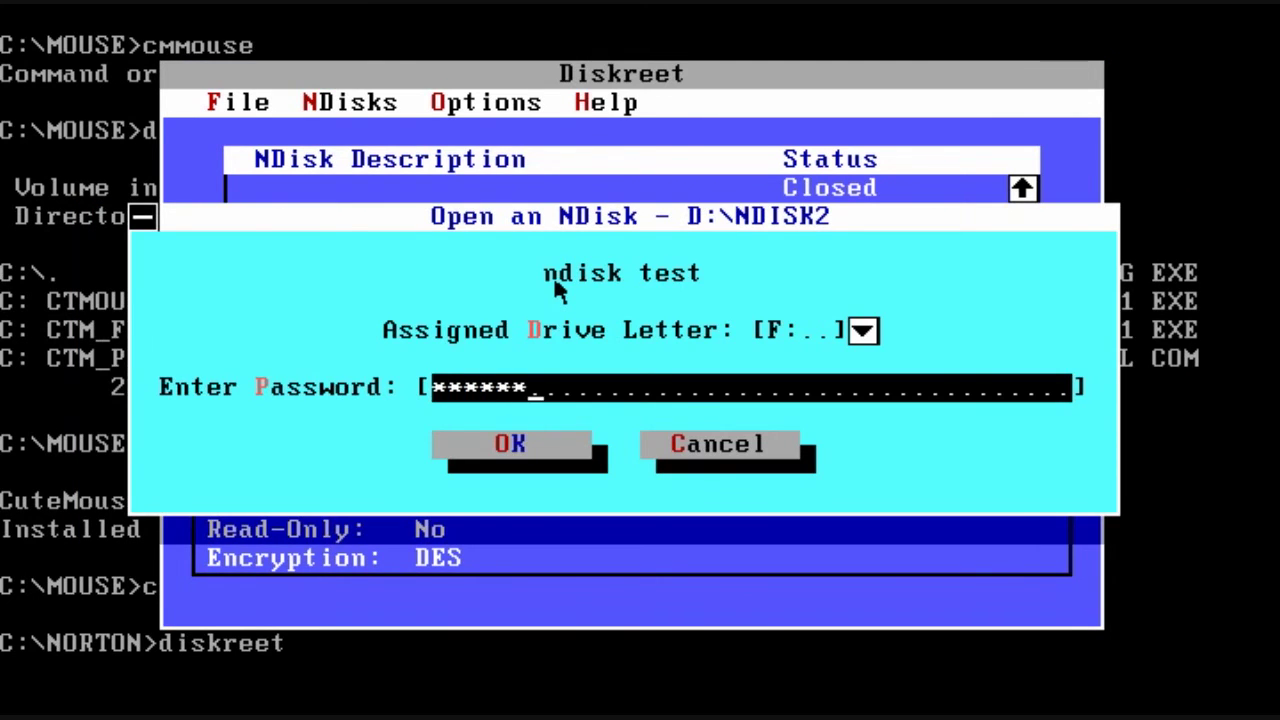
left_click(503, 468)
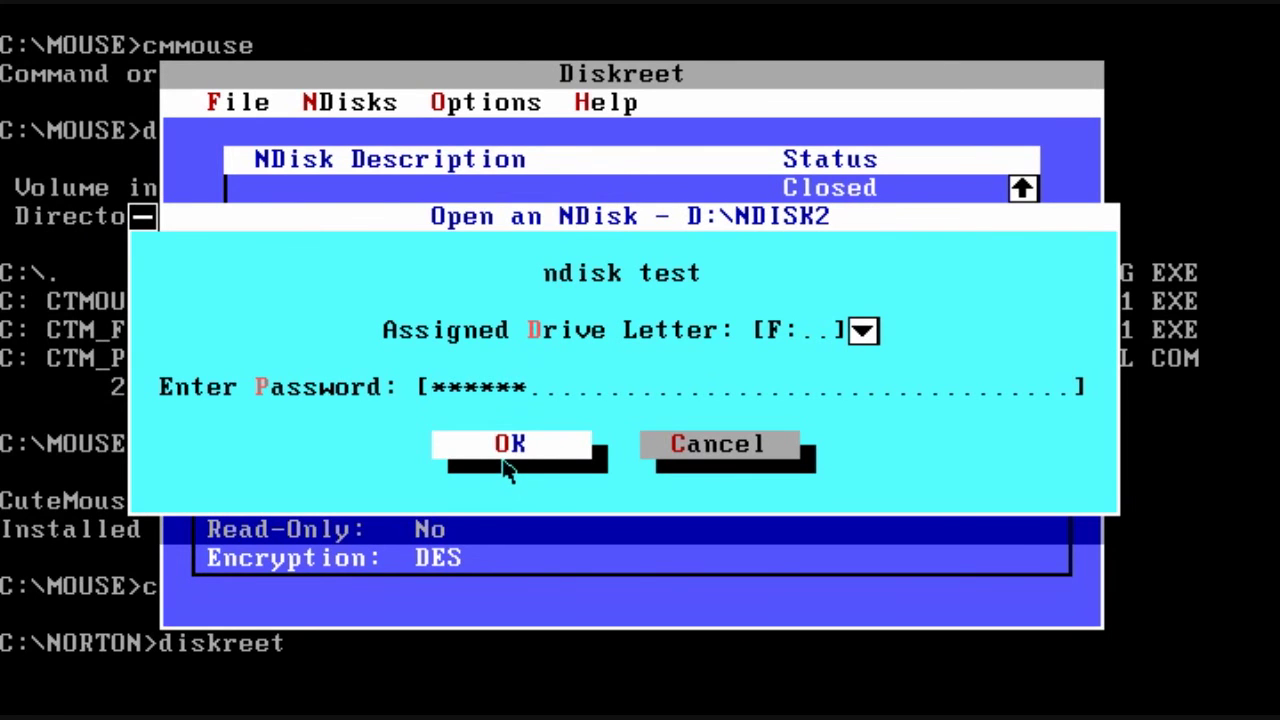
left_click(505, 466)
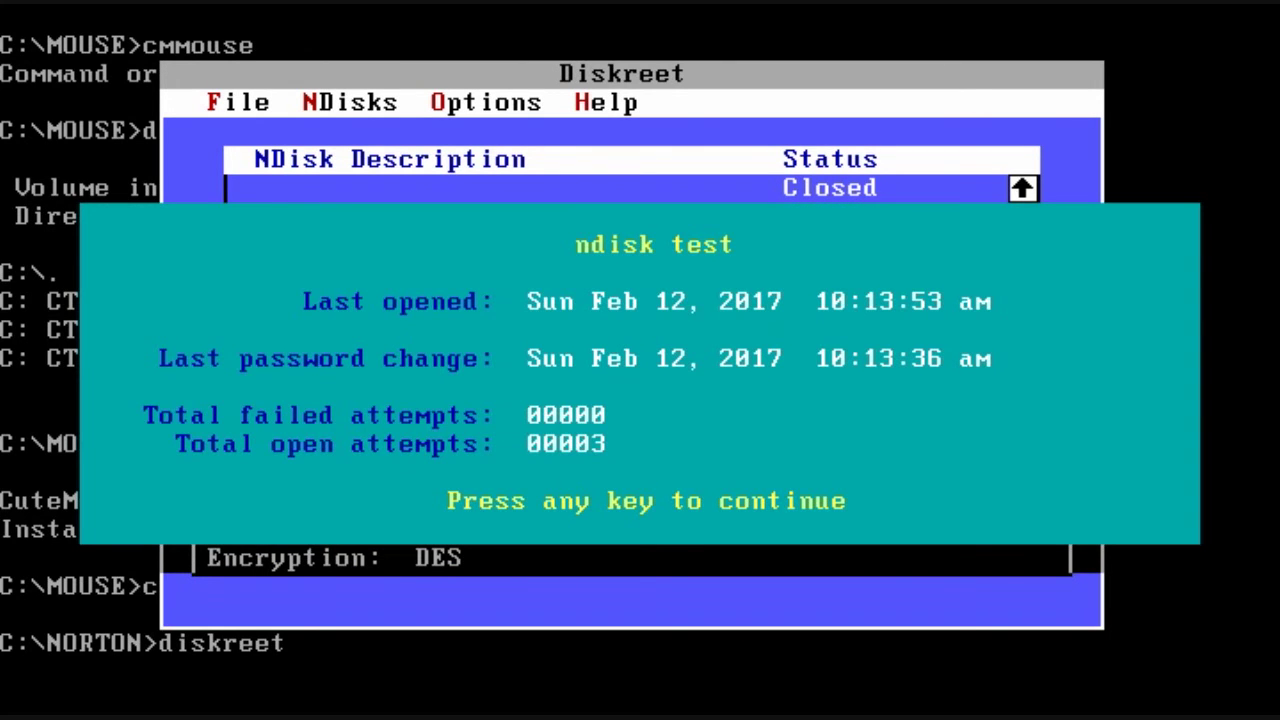
key("Escape")
key("Escape")
Step: List the empty F: drive, then return to drive C
type("f:")
key("Return")
type("dir")
key("Return")
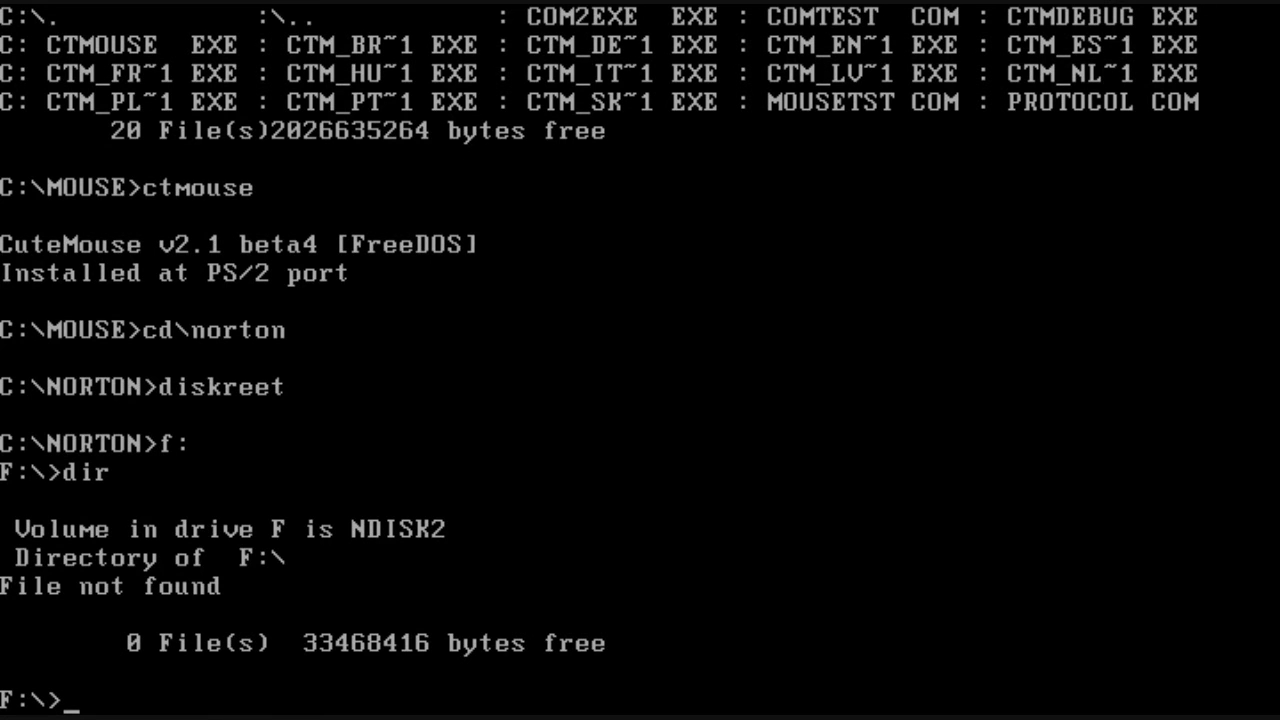
type("c:")
key("Return")
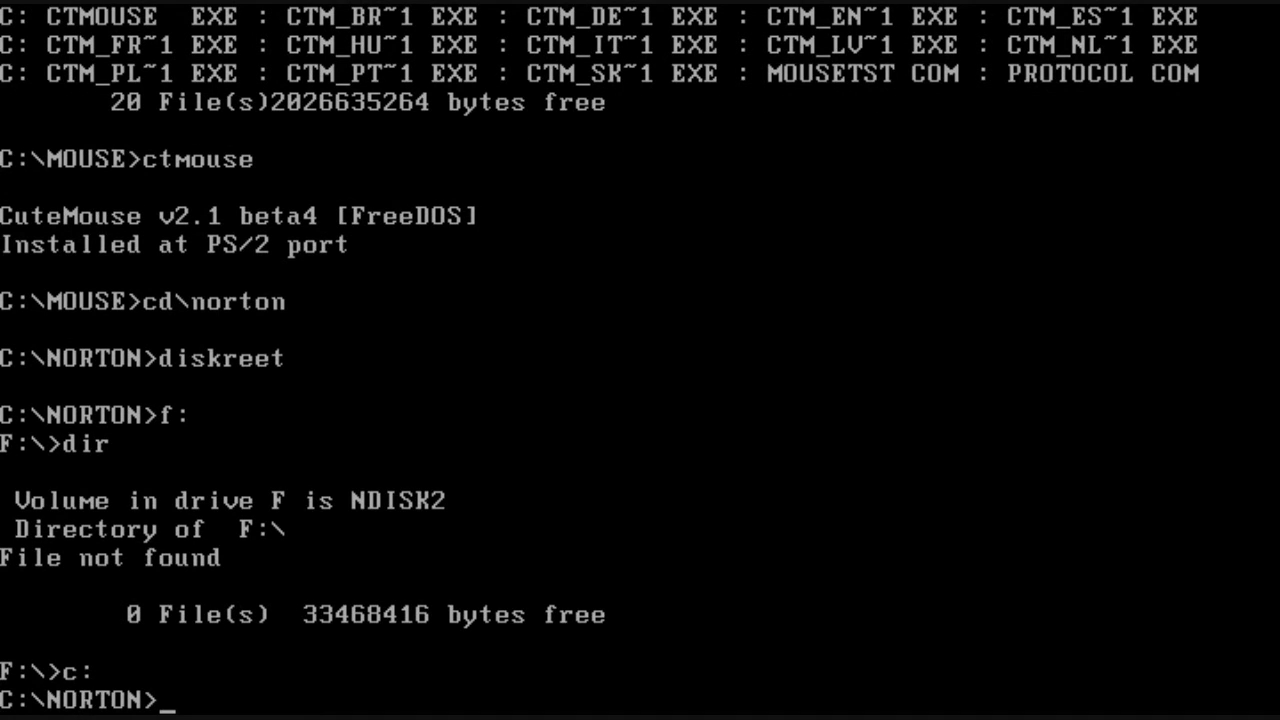
Step: Copy autoexec.bat to drive F: and list F: to confirm it is there
type("py autoe")
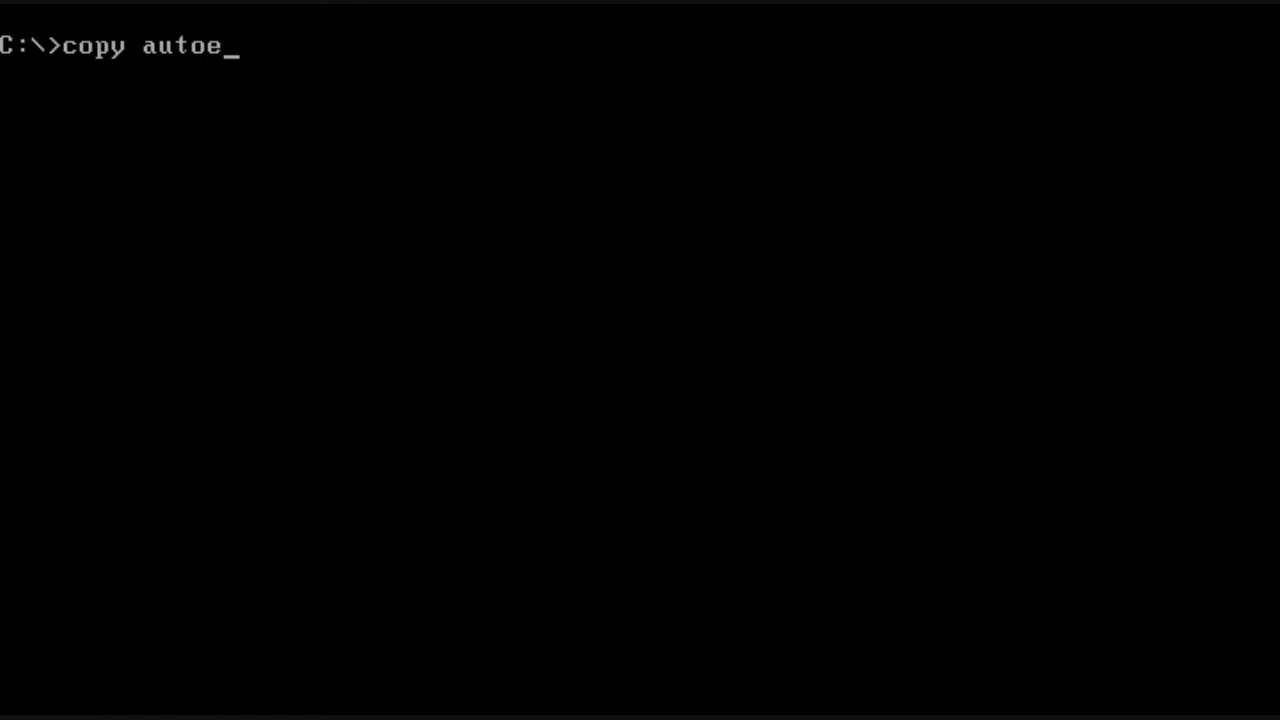
type("xec.bat f:")
key("Return")
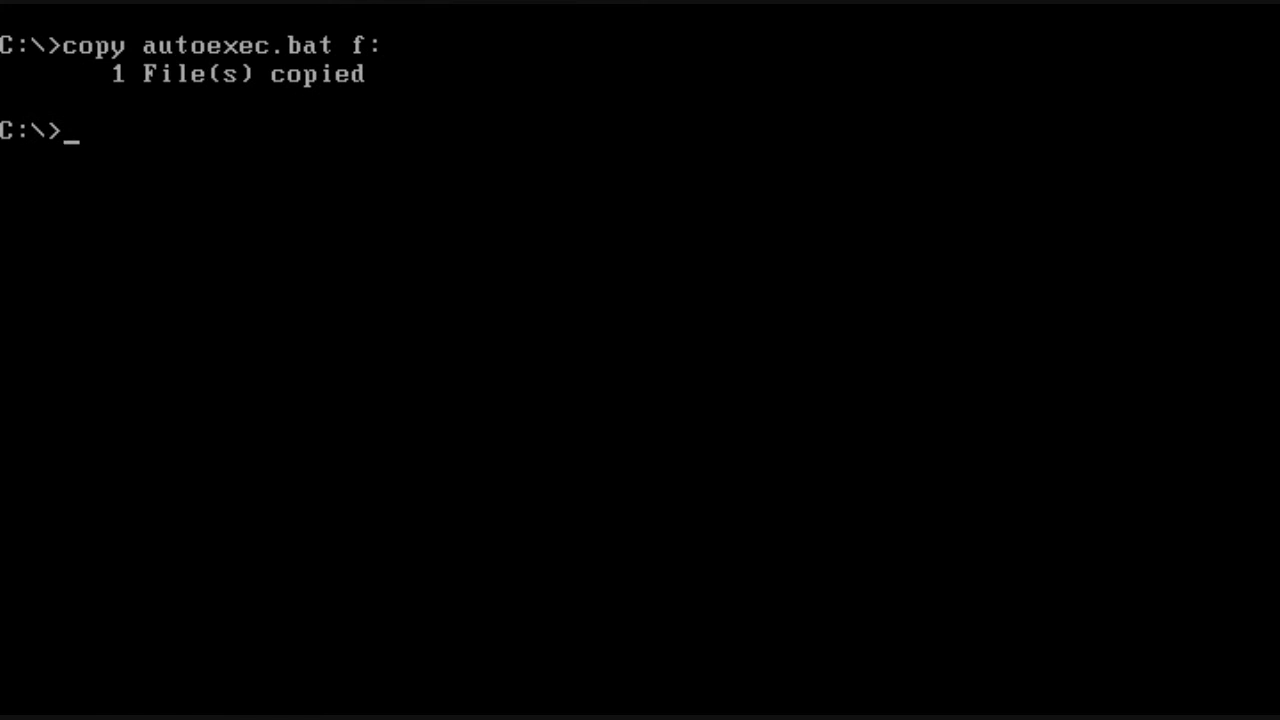
type("f:")
key("Return")
type("dir")
key("Return")
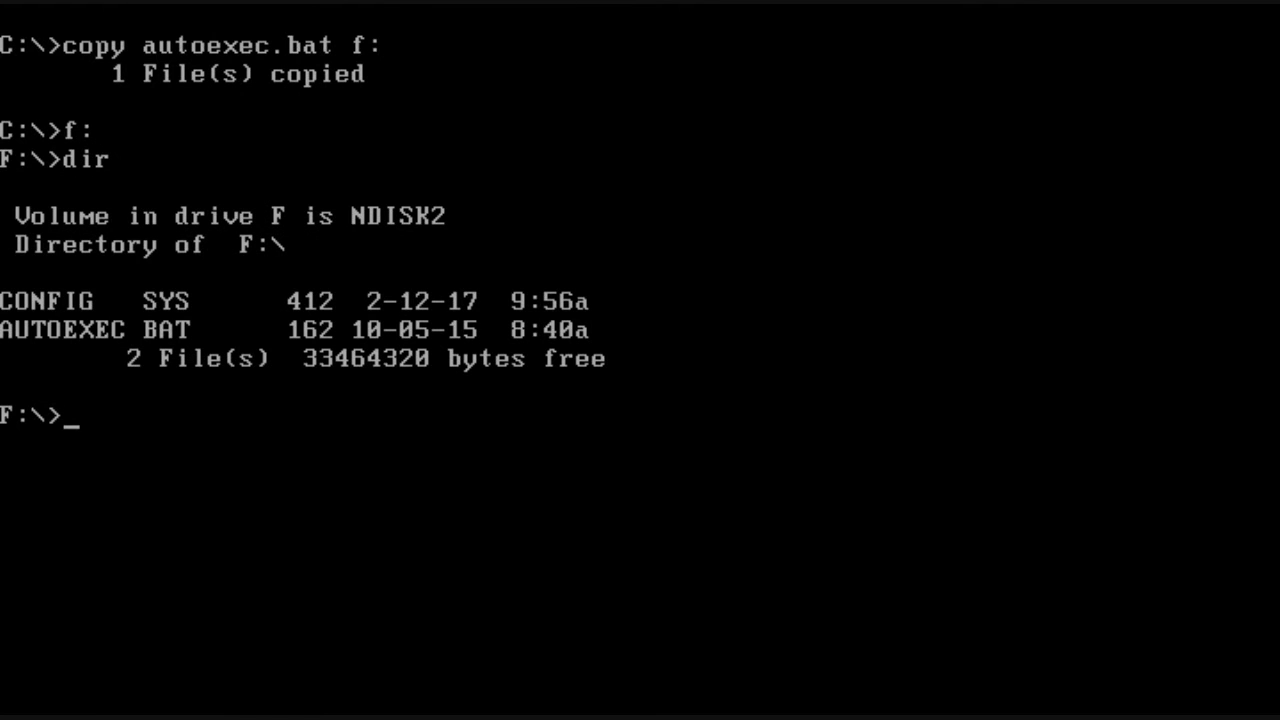
Step: Open autoexec.bat on F: in the editor and quit back to the prompt
type("editor autoexec.")
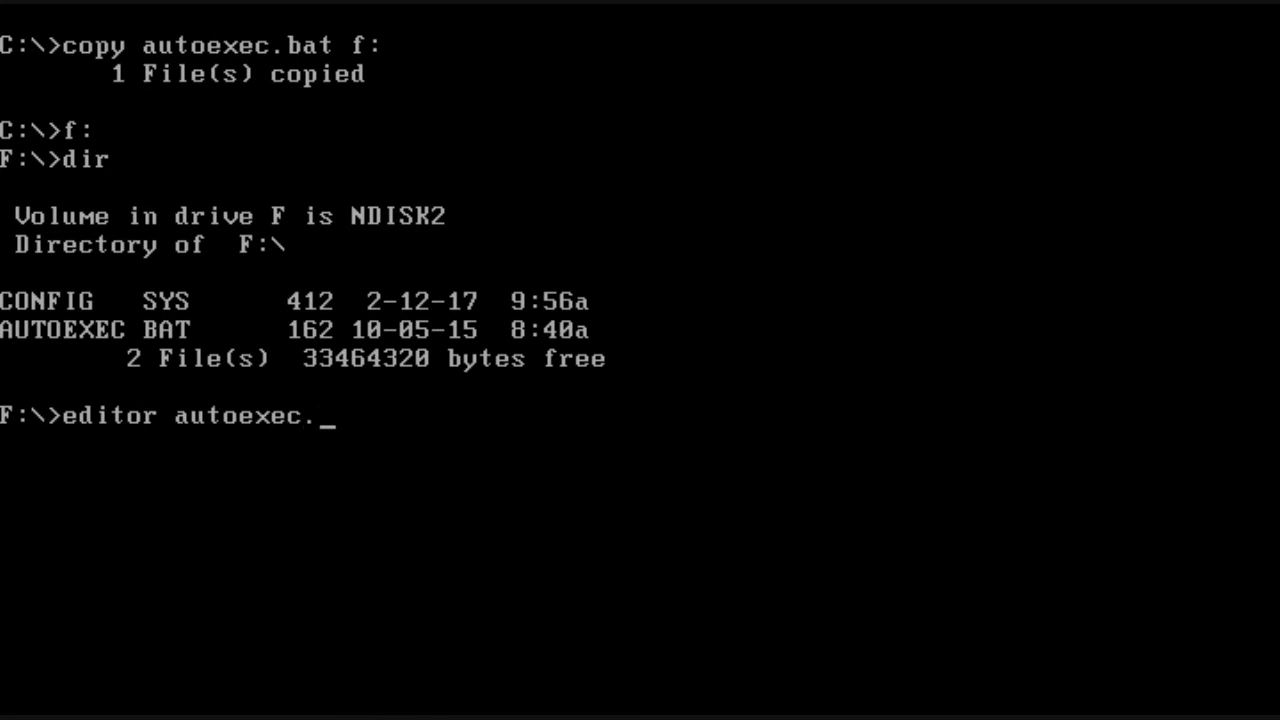
type("bat")
key("Return")
key("ctrl+k")
key("q")
key("Escape")
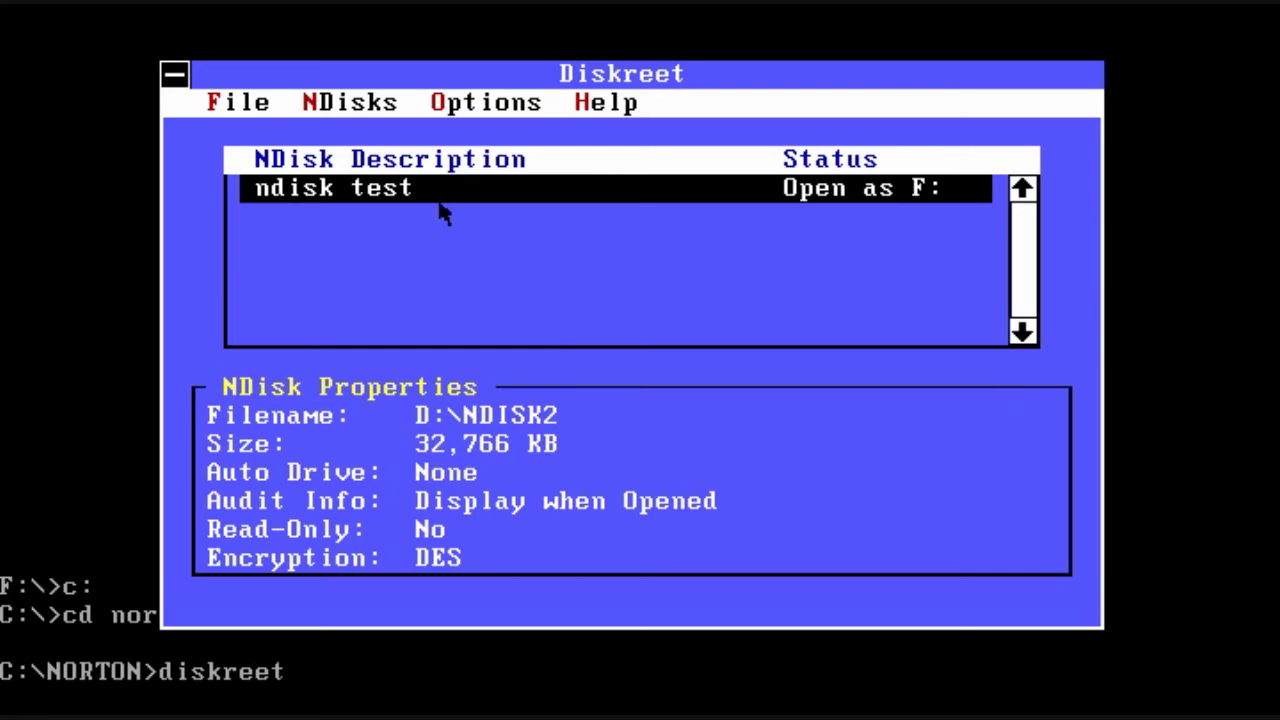
Step: Close the F: NDisk in Diskreet, exit, and Abort the failed switch to F:
key("alt+c")
key("alt+f")
type("xf:")
key("Return")
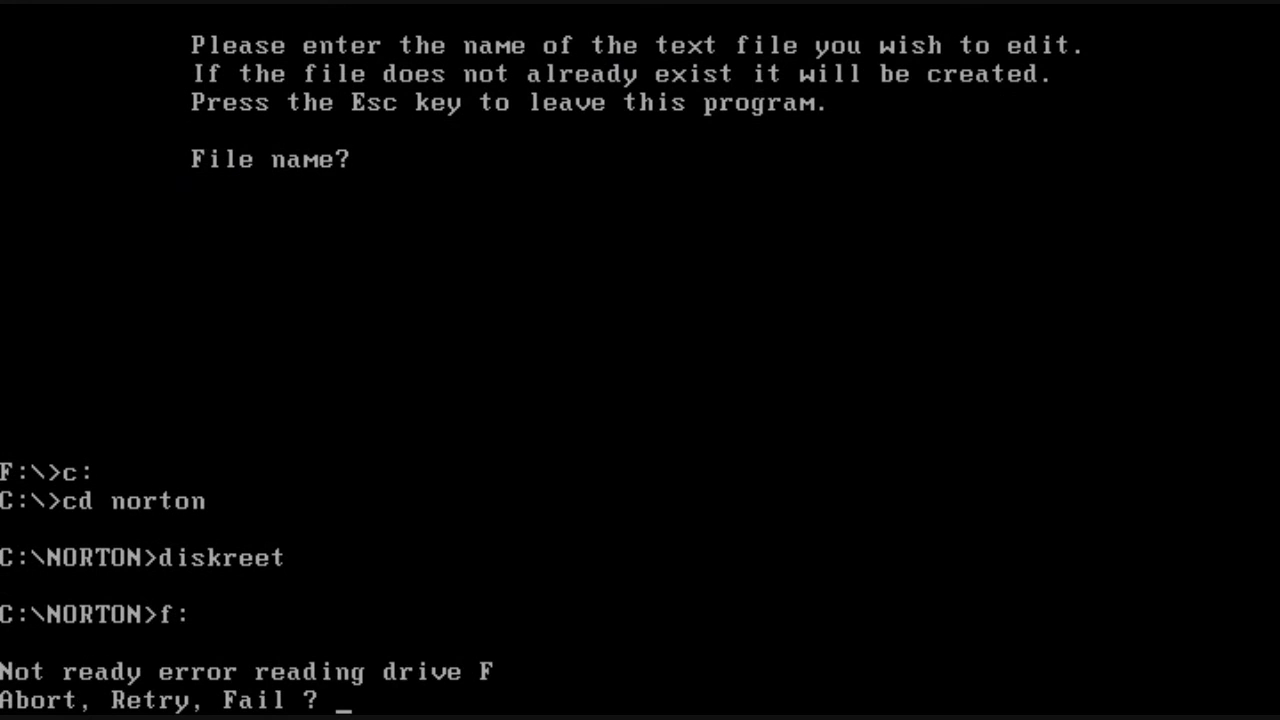
type("a")
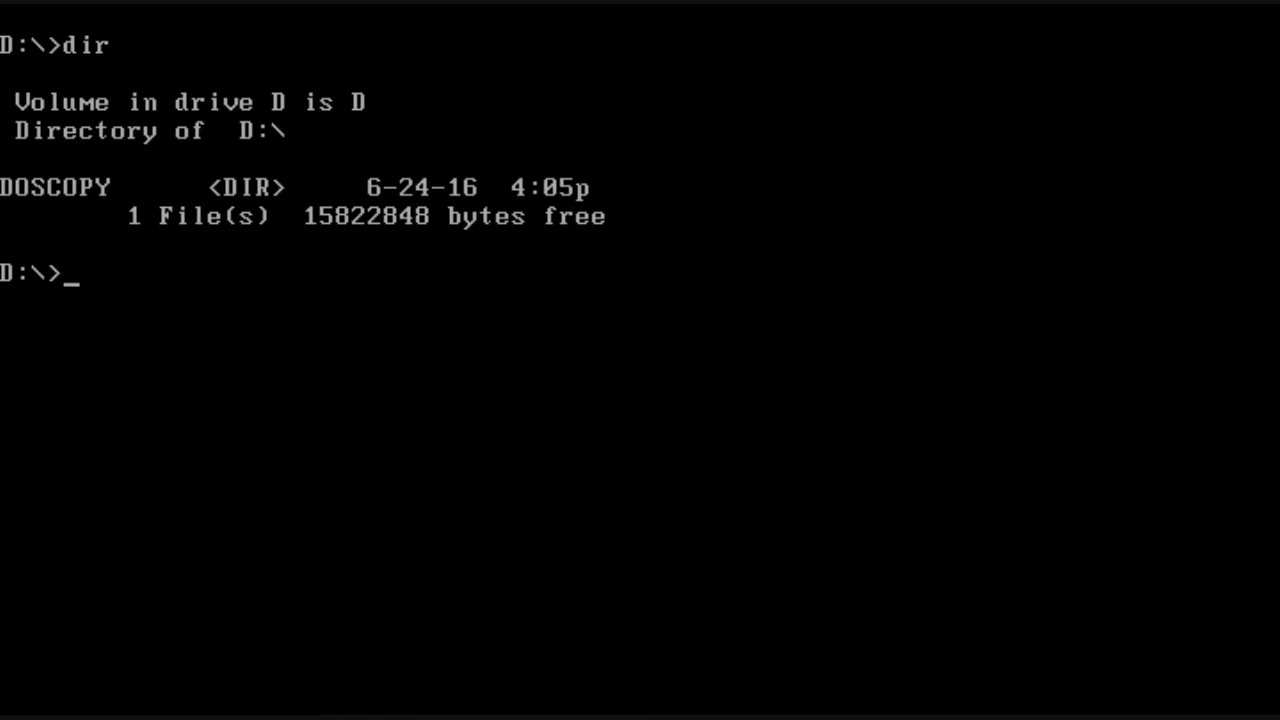
Step: Strip read-only, system and hidden attributes from ndisk2.@#! and list D: to show it
type("attrib")
key("Return")
type("attrib -r -s -h ndisk2.@#!")
key("Return")
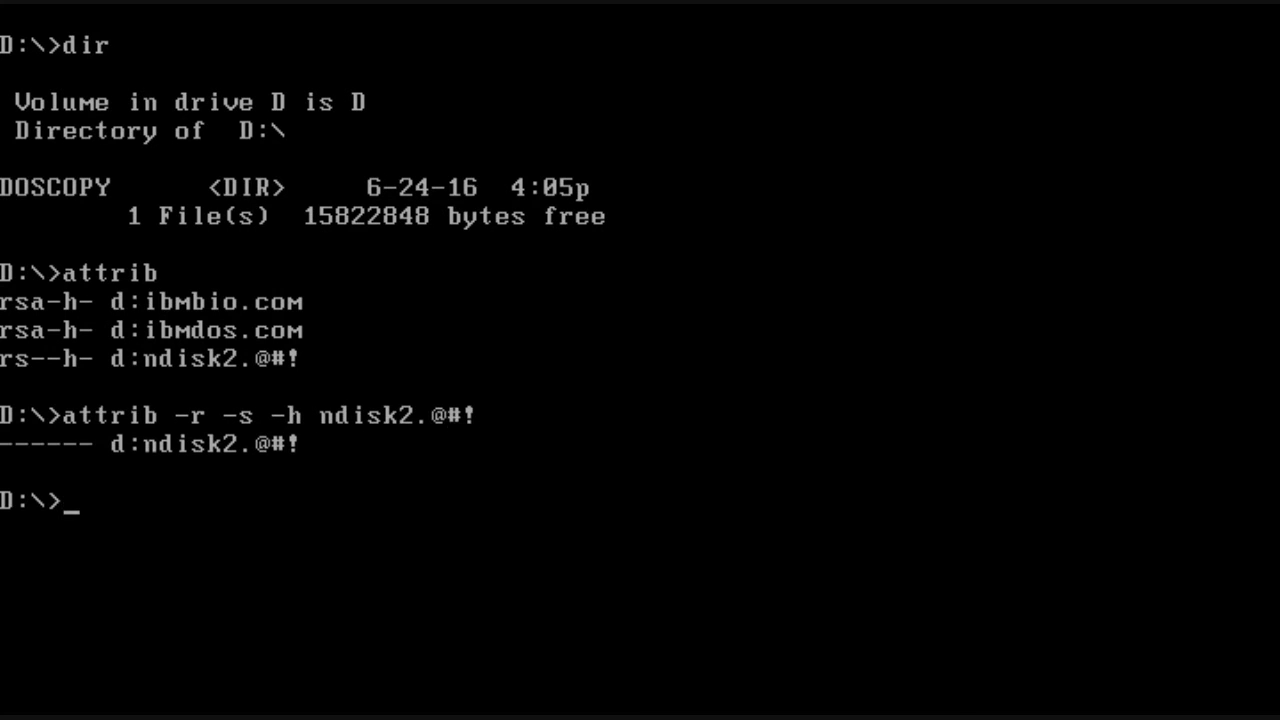
type("dir")
key("Return")
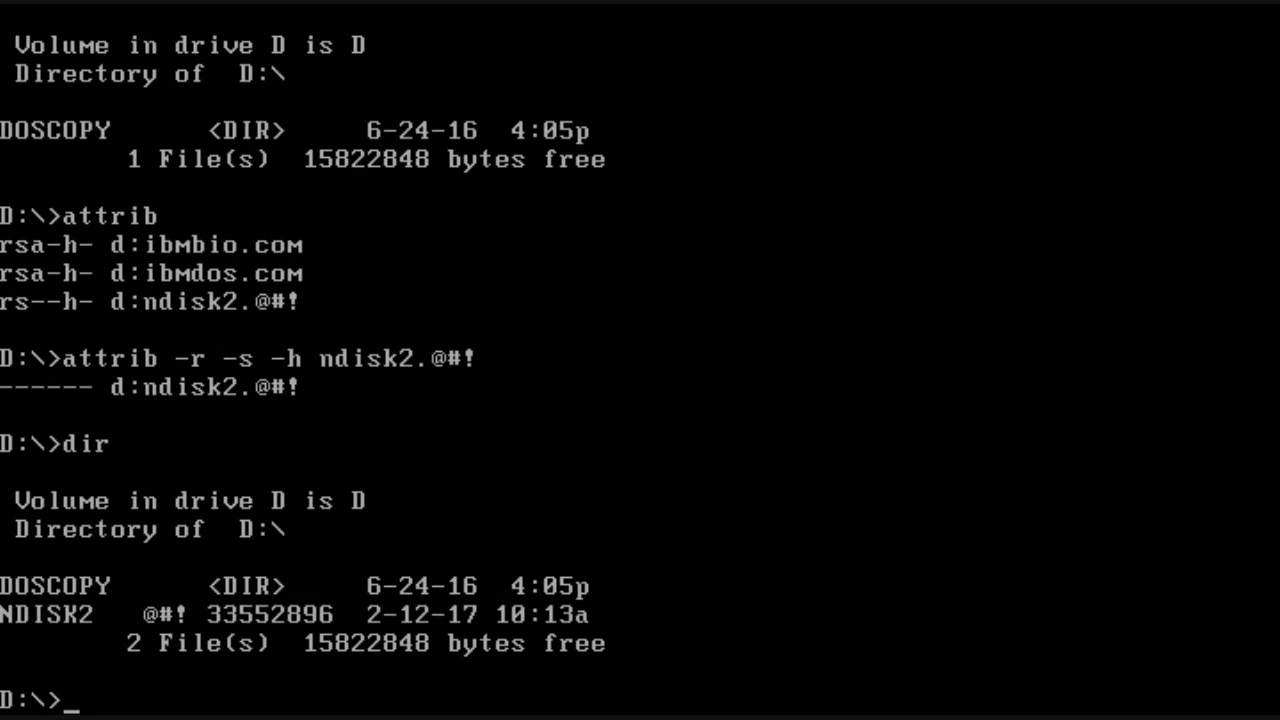
type("editor ")
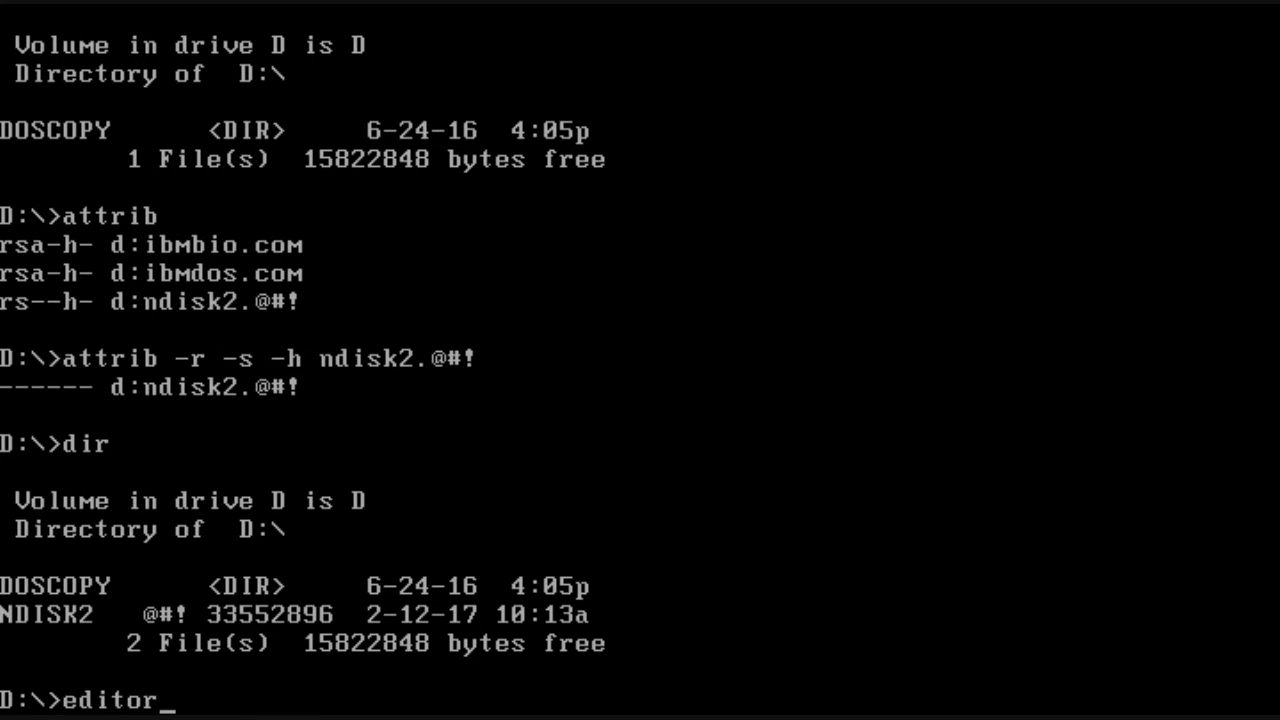
type("ndisk2.")
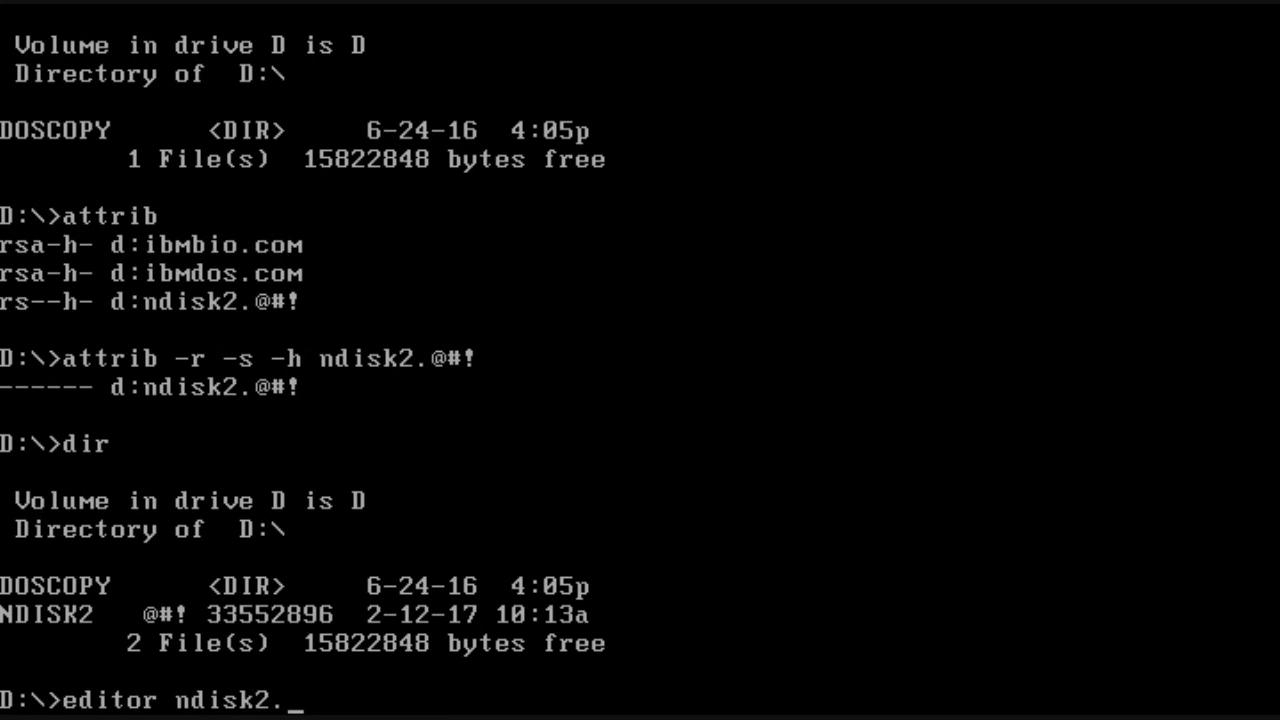
type("@#!")
Step: View ndisk2.@#! in the editor along its first line, then quit without changes
key("Return")
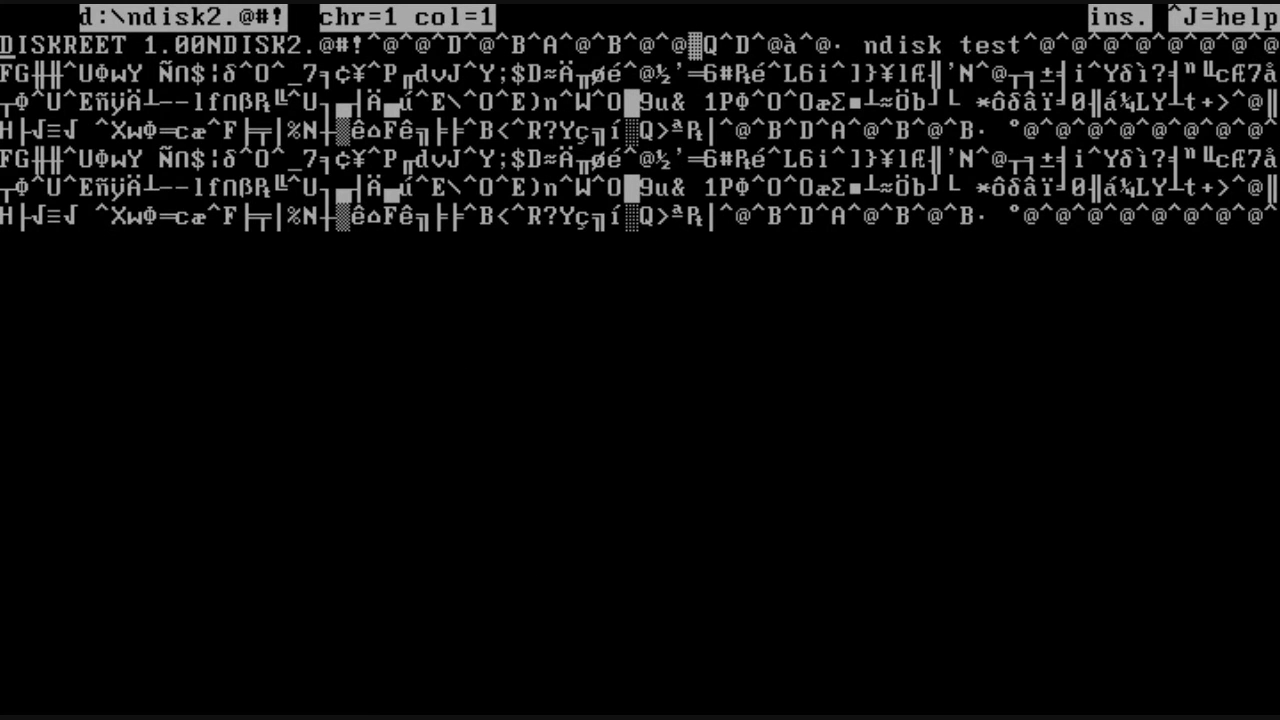
key("Right")
key("Right")
key("Right")
key("Right")
key("Right")
key("Right")
key("Right")
key("Right")
key("Right")
key("Right")
key("Right")
key("Right")
key("Right")
key("Right")
key("Right")
key("Right")
key("Right")
key("Right")
key("Right")
key("Right")
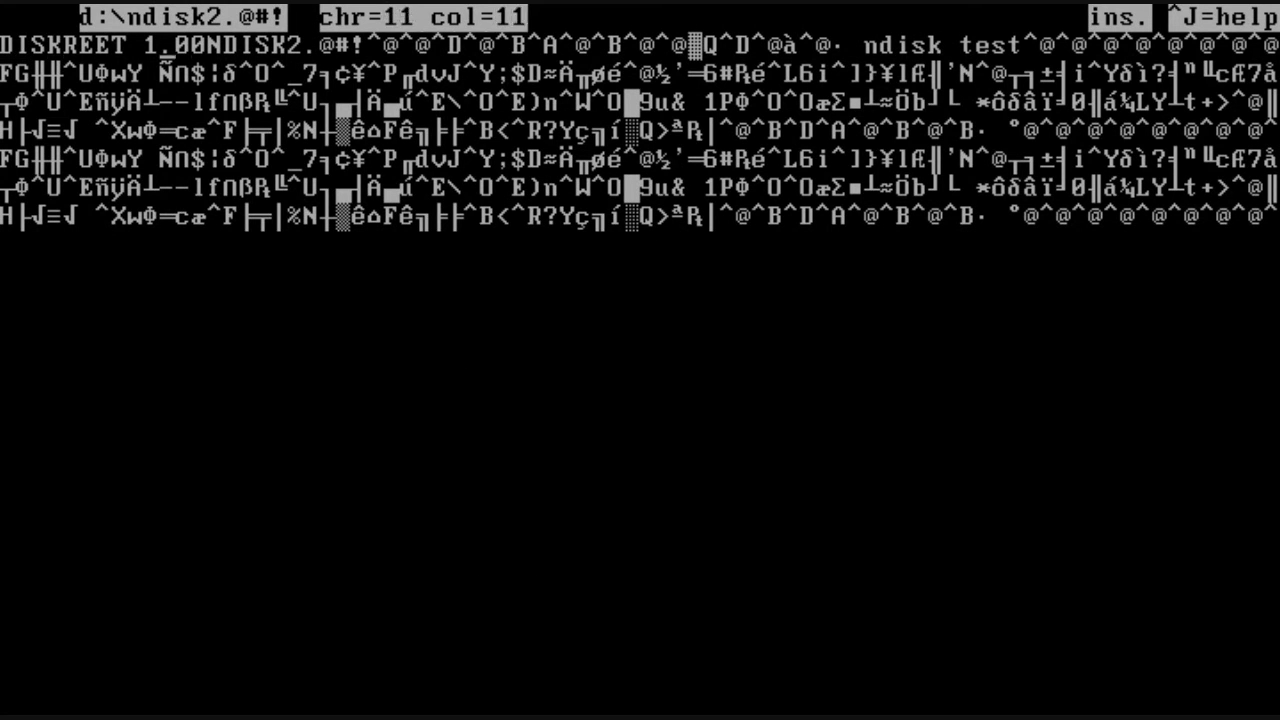
key("Right")
key("Right")
key("Right")
key("Right")
key("Right")
key("Right")
key("Right")
key("Right")
key("Right")
key("Right")
key("Right")
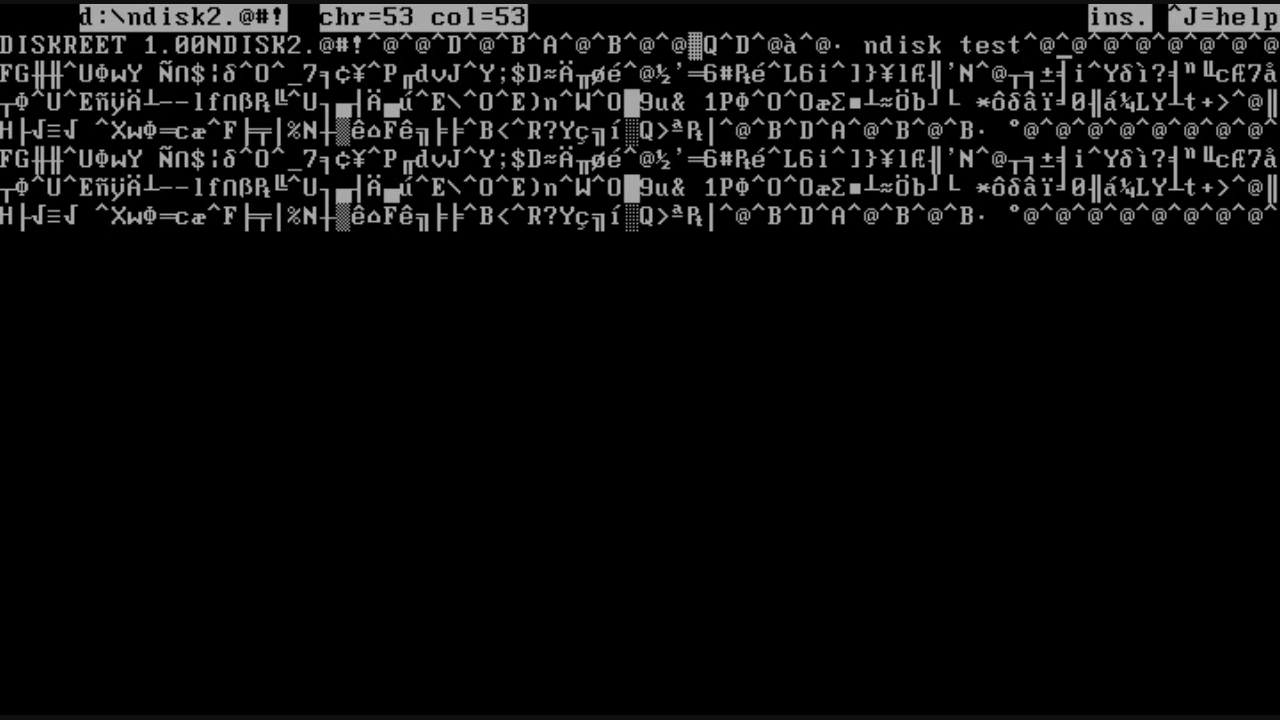
key("Right")
key("Right")
key("Right")
key("Right")
key("Right")
key("Right")
key("Right")
key("Right")
key("Right")
key("Right")
key("Right")
key("Right")
key("Right")
key("Right")
key("Right")
key("Right")
key("Right")
key("Right")
key("Right")
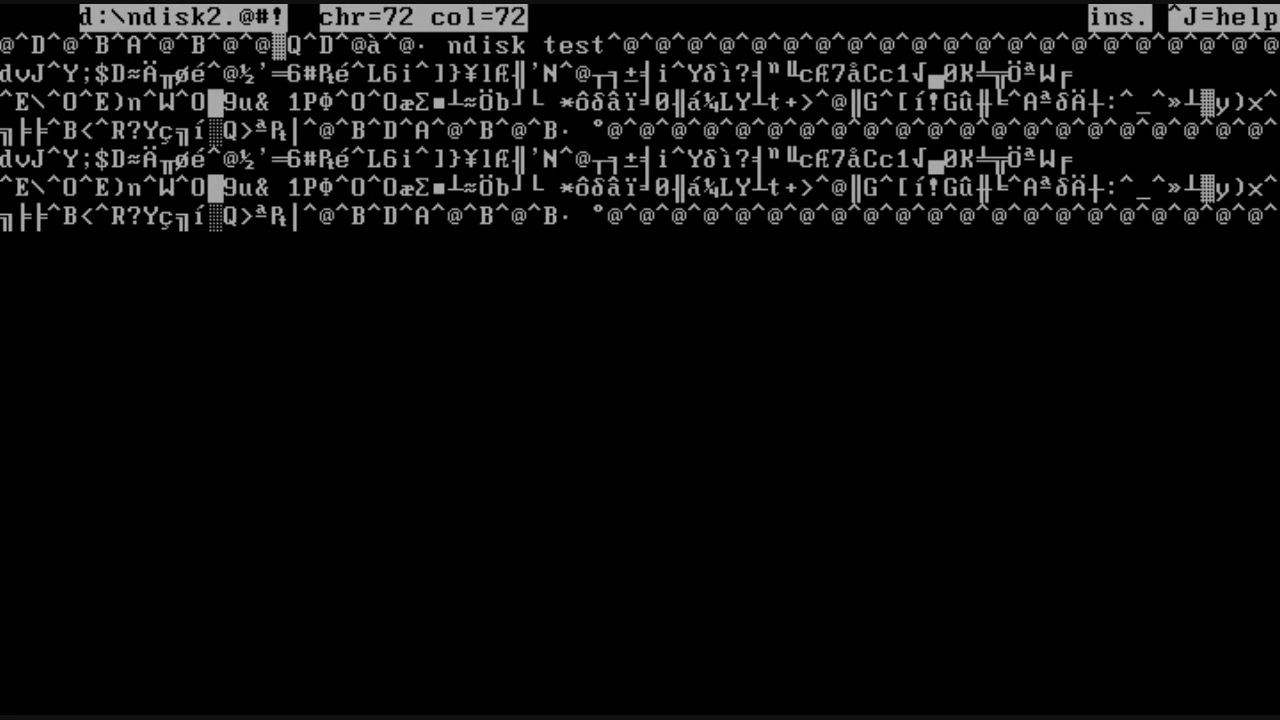
key("ctrl+k")
key("q")
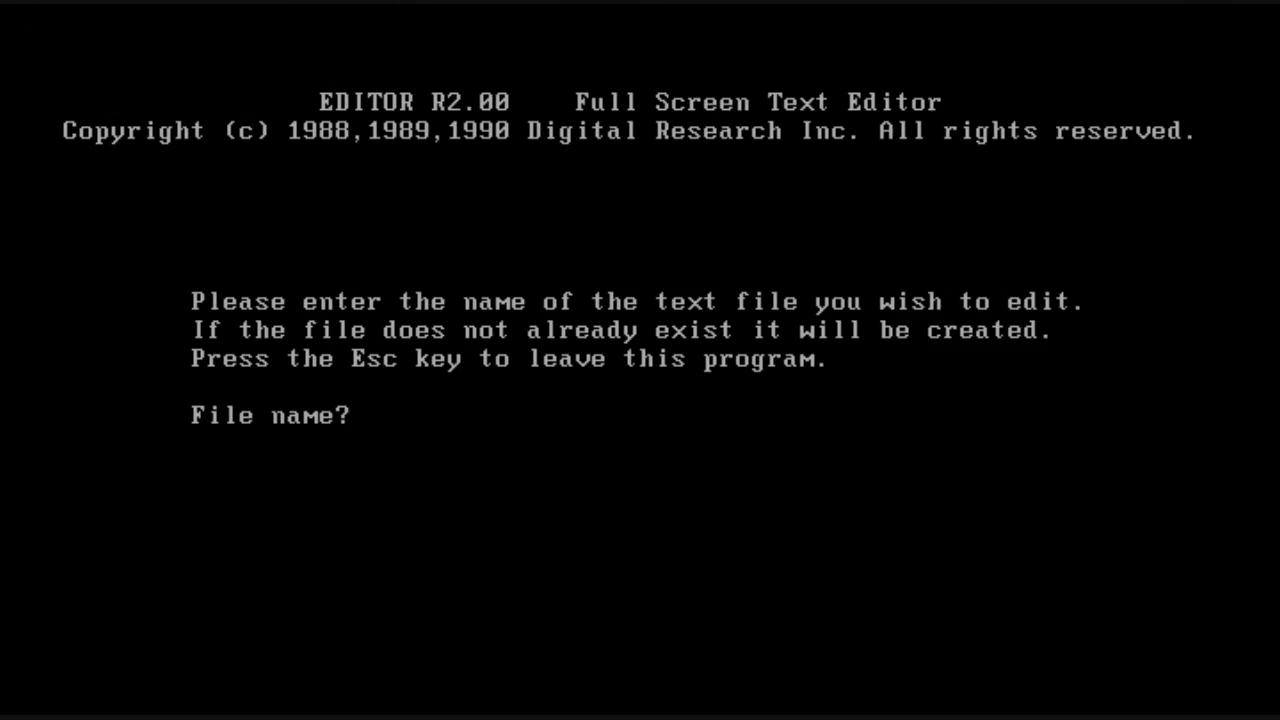
key("Escape")
Step: List drive D again and switch back to drive C
type("dir")
key("Return")
type("c:")
key("Return")
type("c")
key("BackSpace")
Step: Launch Diskreet, open the ndisk test NDisk with a password, and dismiss the file warning
type("diskreet")
key("Return")
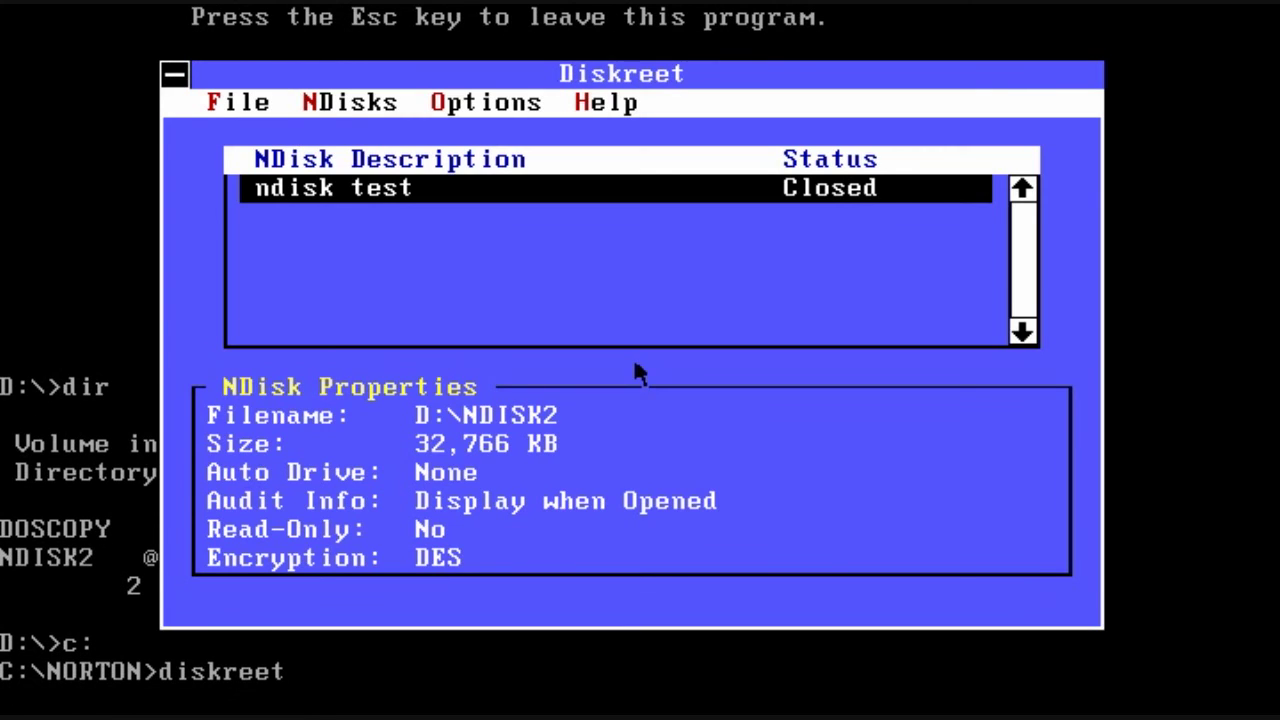
double_click(509, 186)
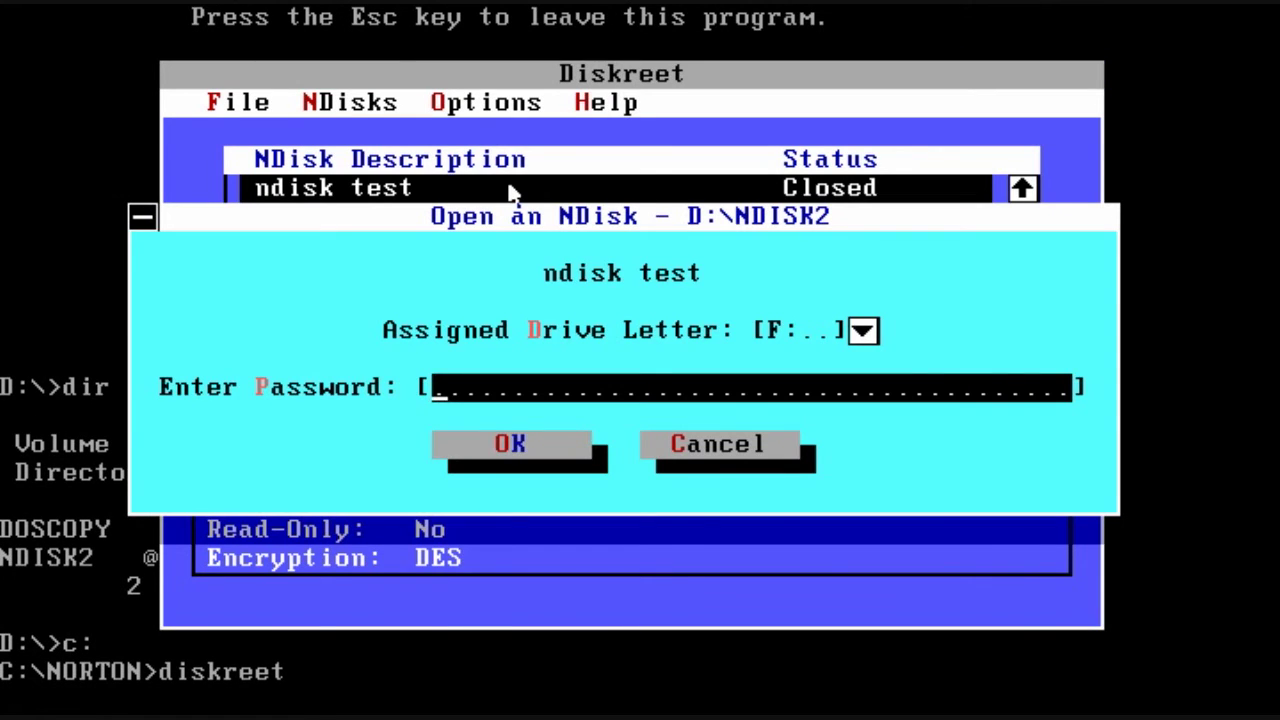
type("test")
key("Return")
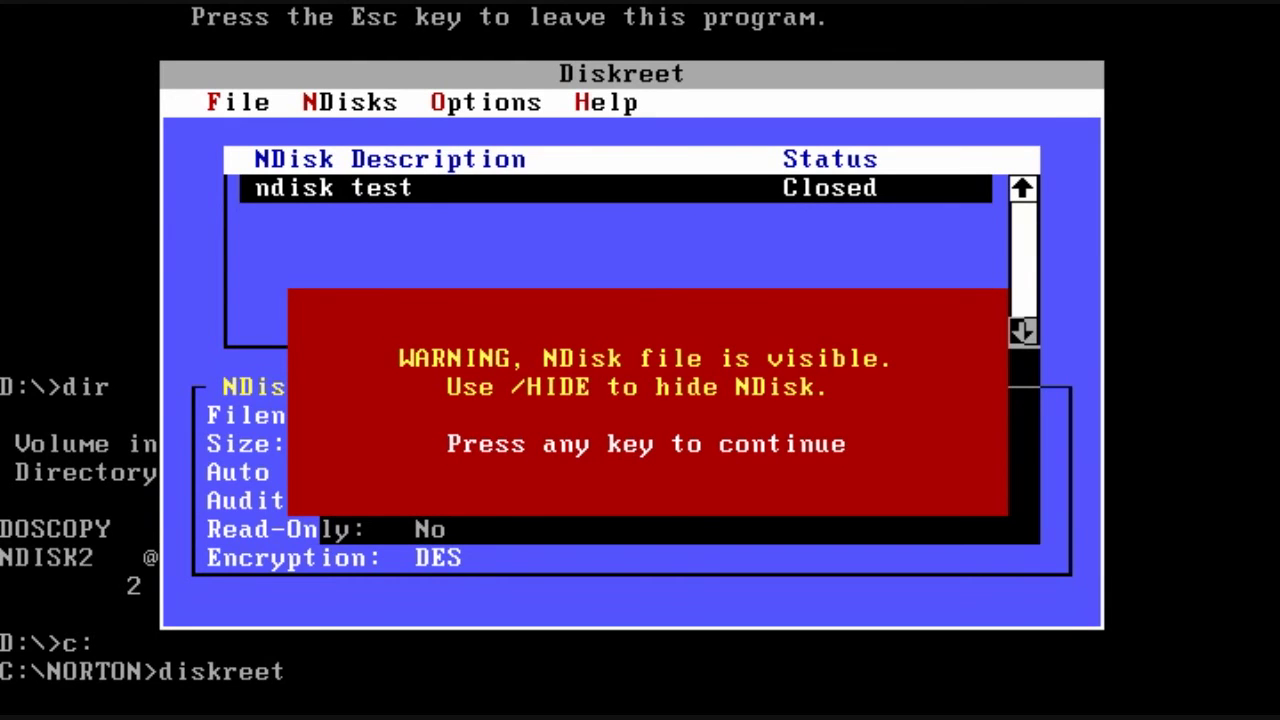
key("Return")
key("Return")
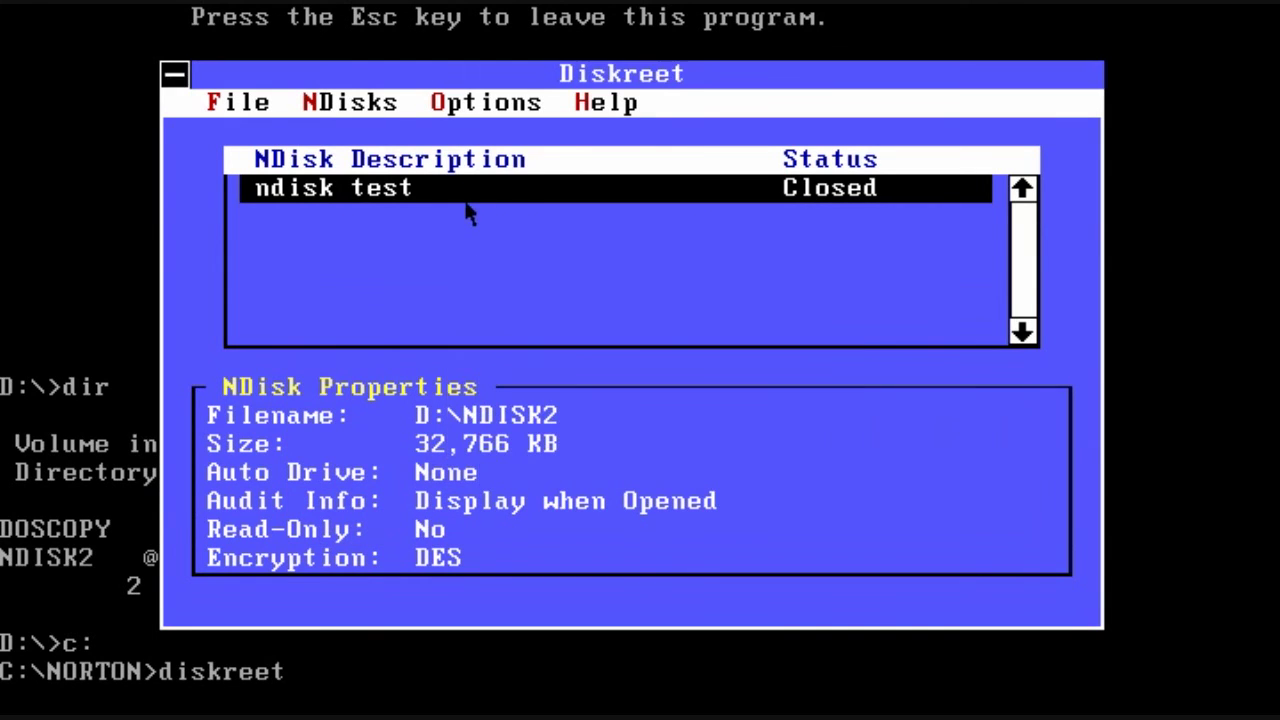
Step: Reopen the ndisk test NDisk with its password, dismiss the audit summary, and exit Diskreet
double_click(466, 200)
type("*****")
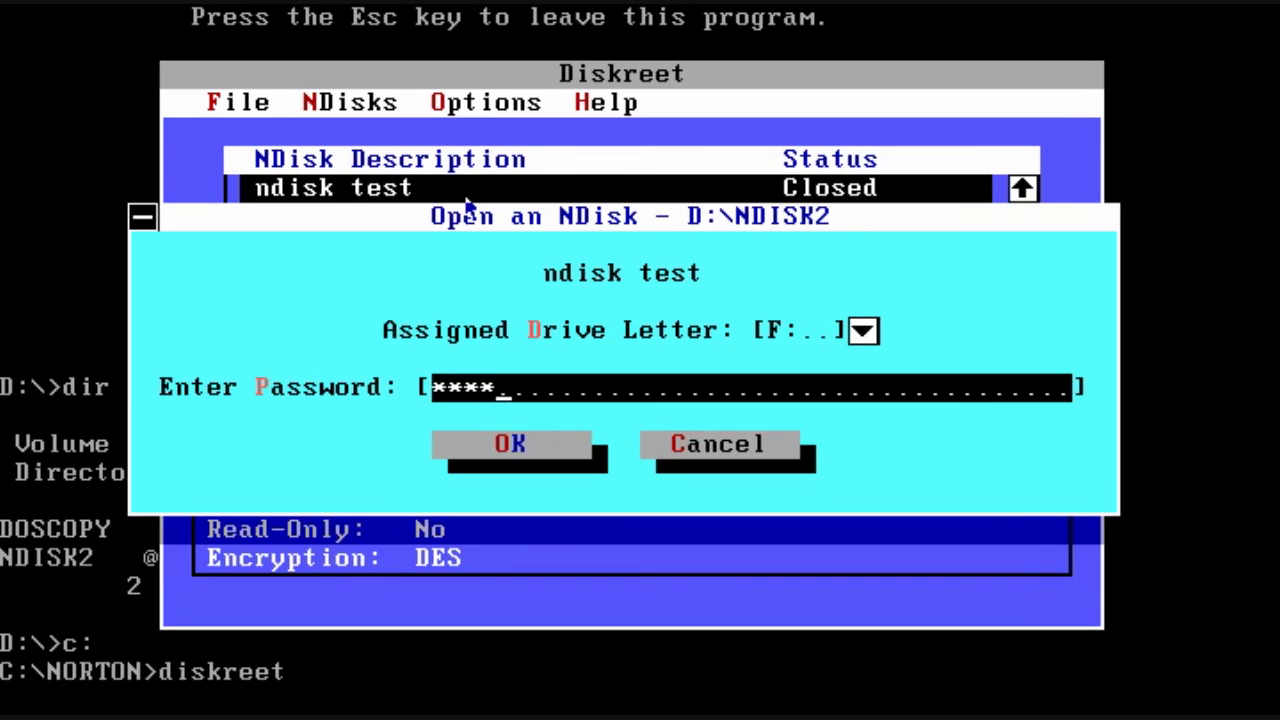
key("Return")
key("Return")
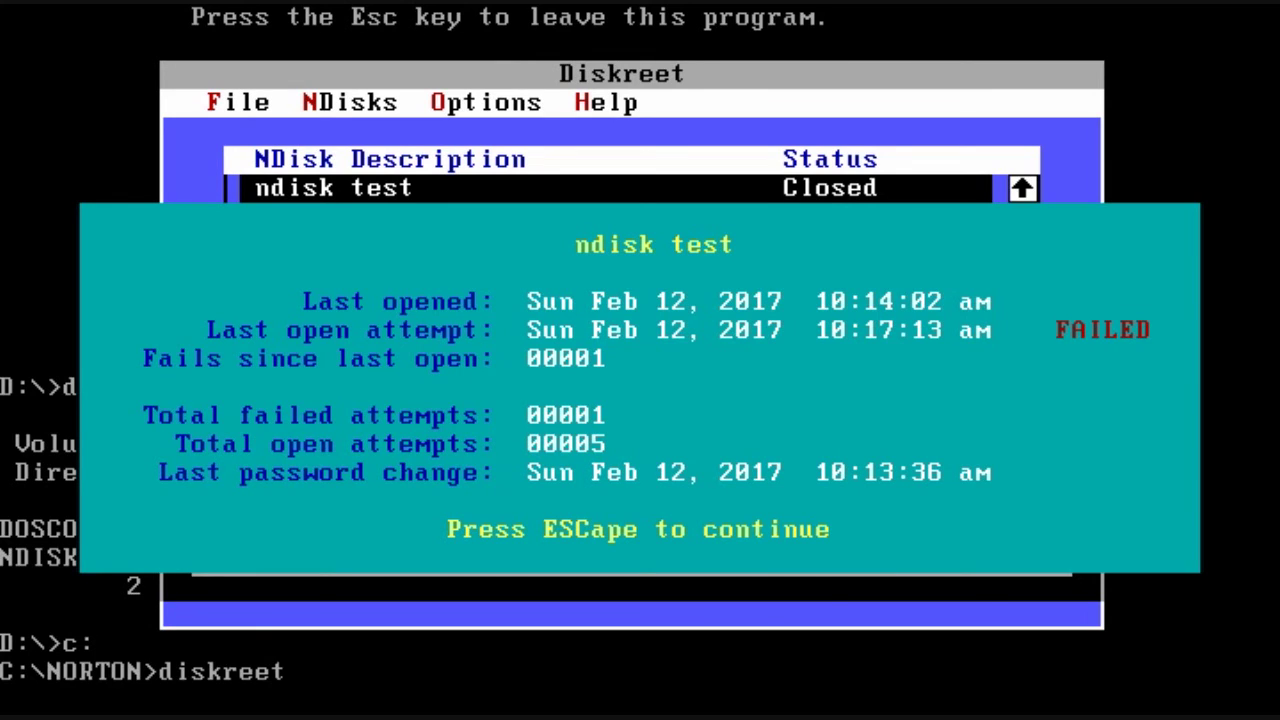
key("Escape")
key("alt+f")
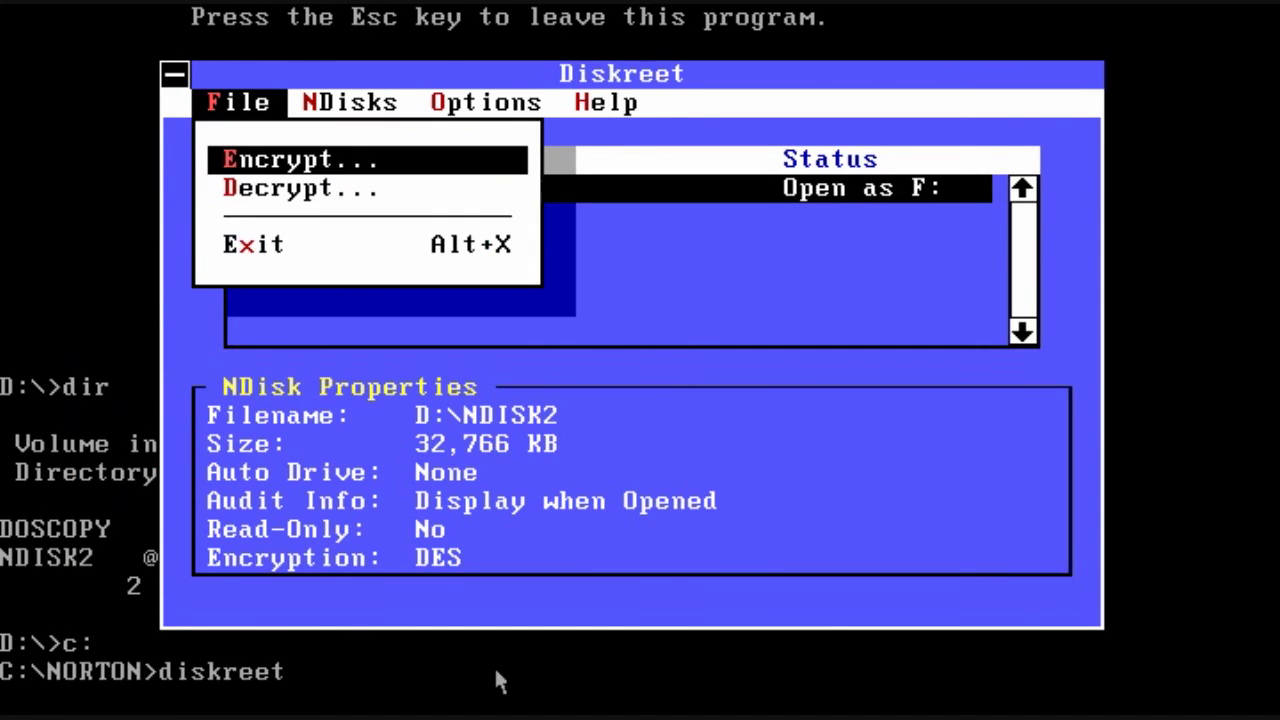
key("Up")
key("Return")
Step: On drive F, list the files and view autoexec.bat in the editor, then start Disk Tools
type("f:")
key("Return")
type("dir")
key("Return")
type("editor ")
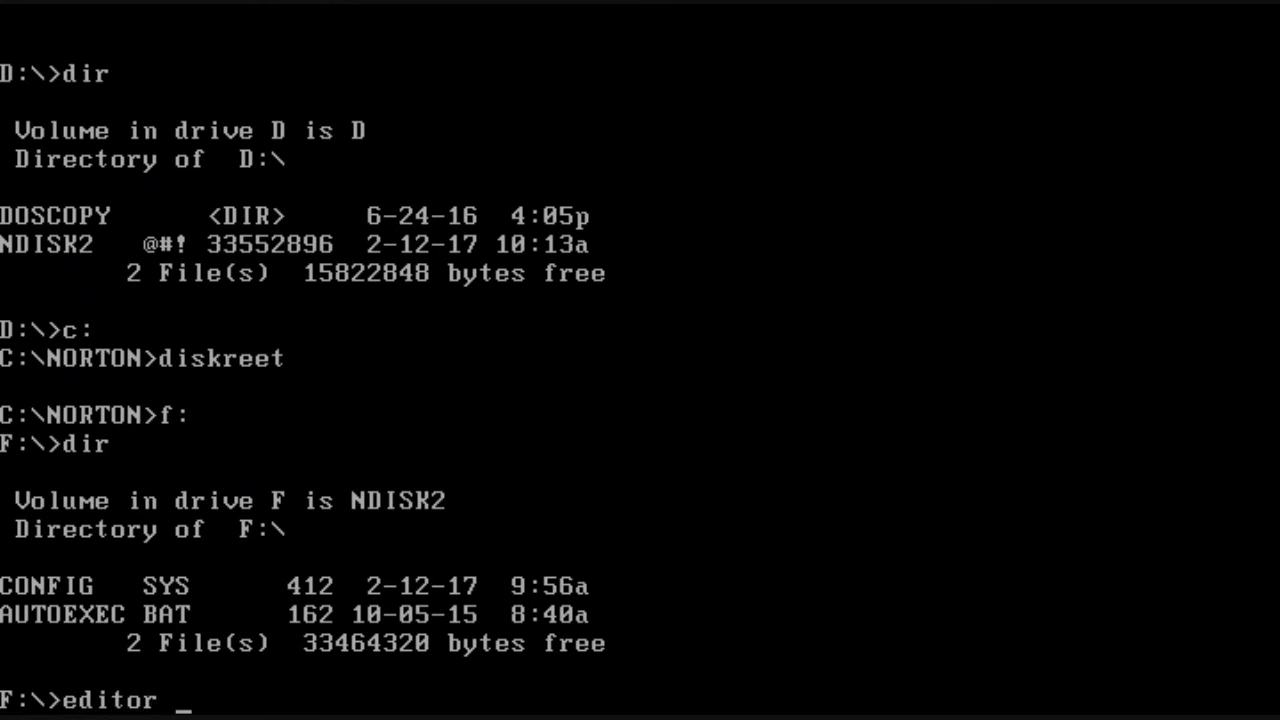
type("autoexec.bat")
key("Return")
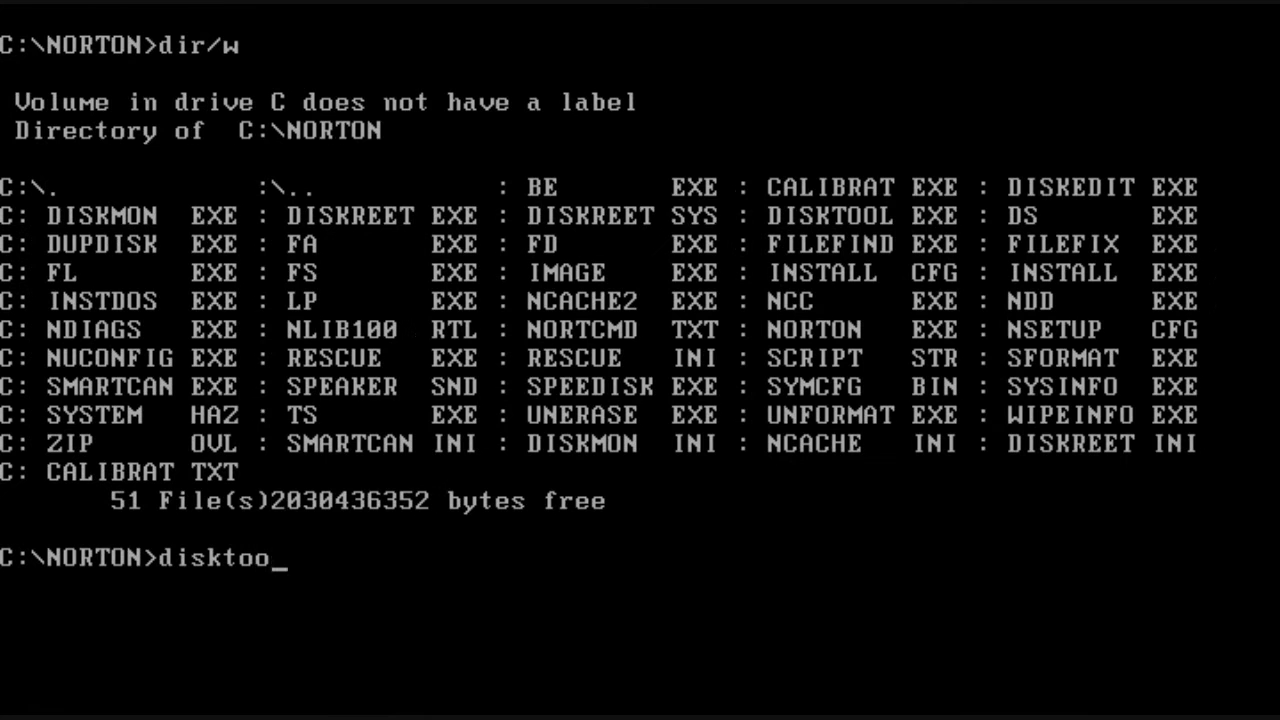
type("l")
key("Return")
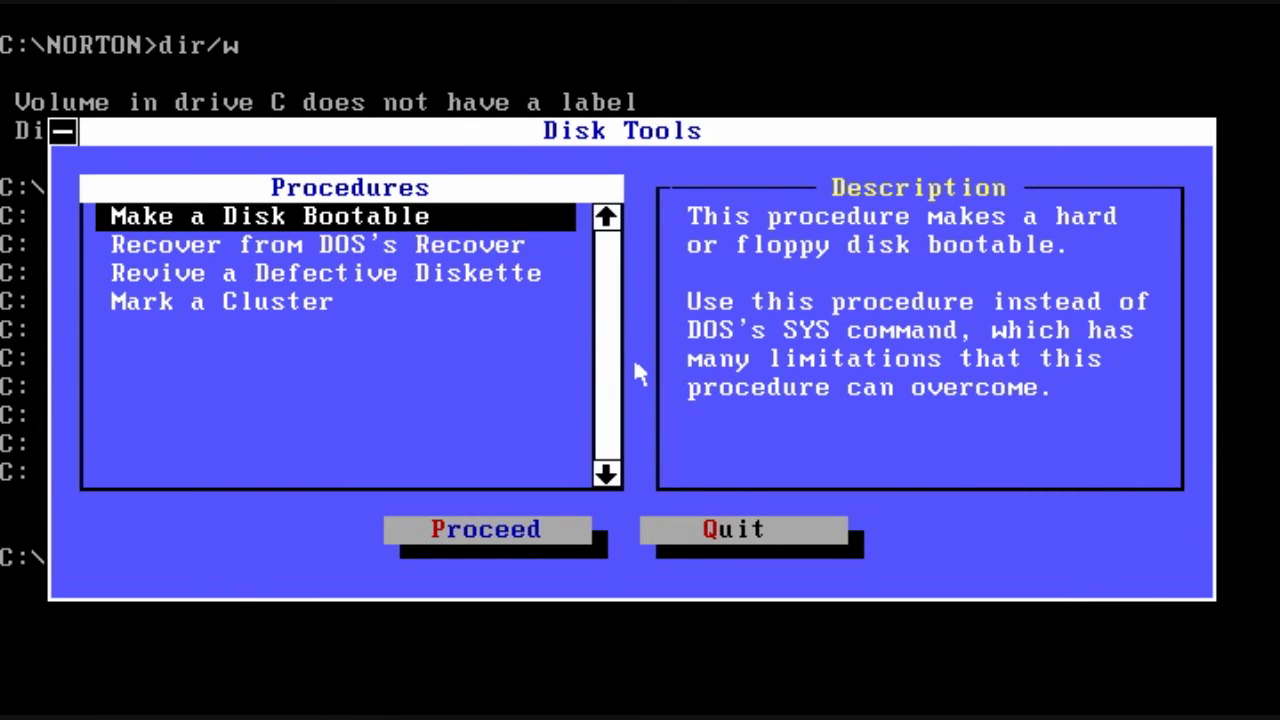
Step: Browse the Disk Tools procedures and start Mark a Cluster on drive D:
key("Down")
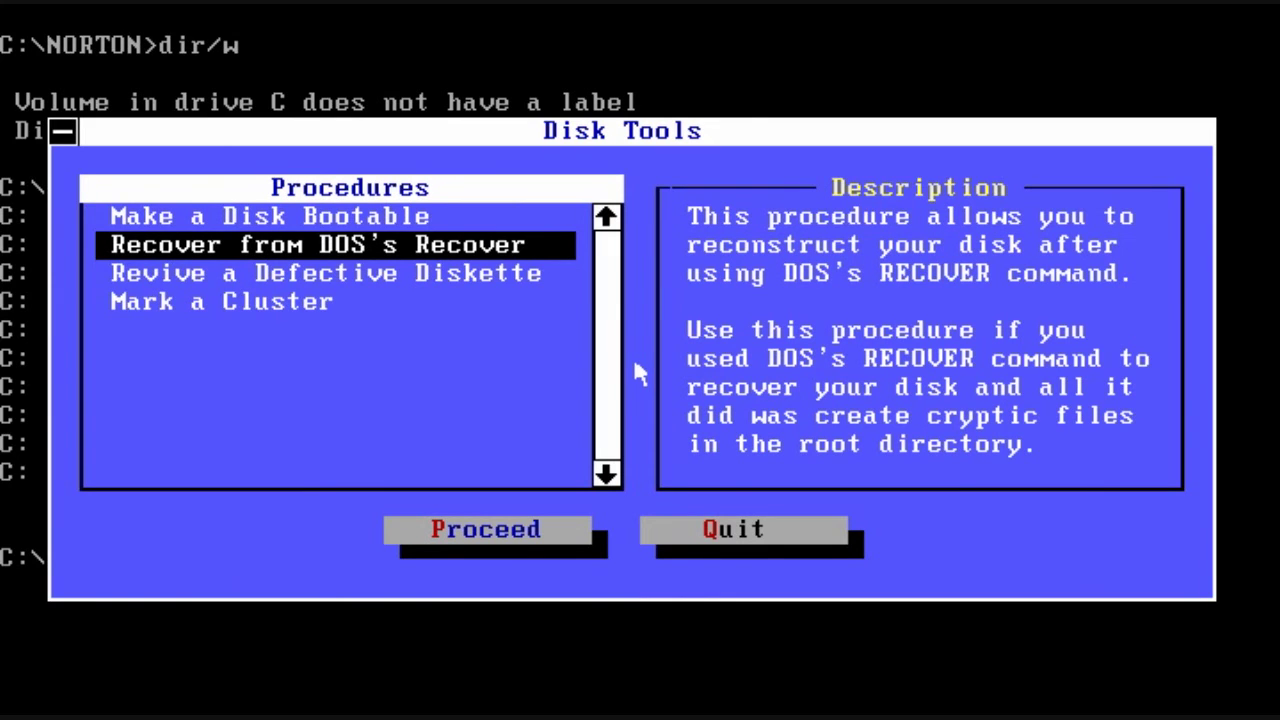
key("Down")
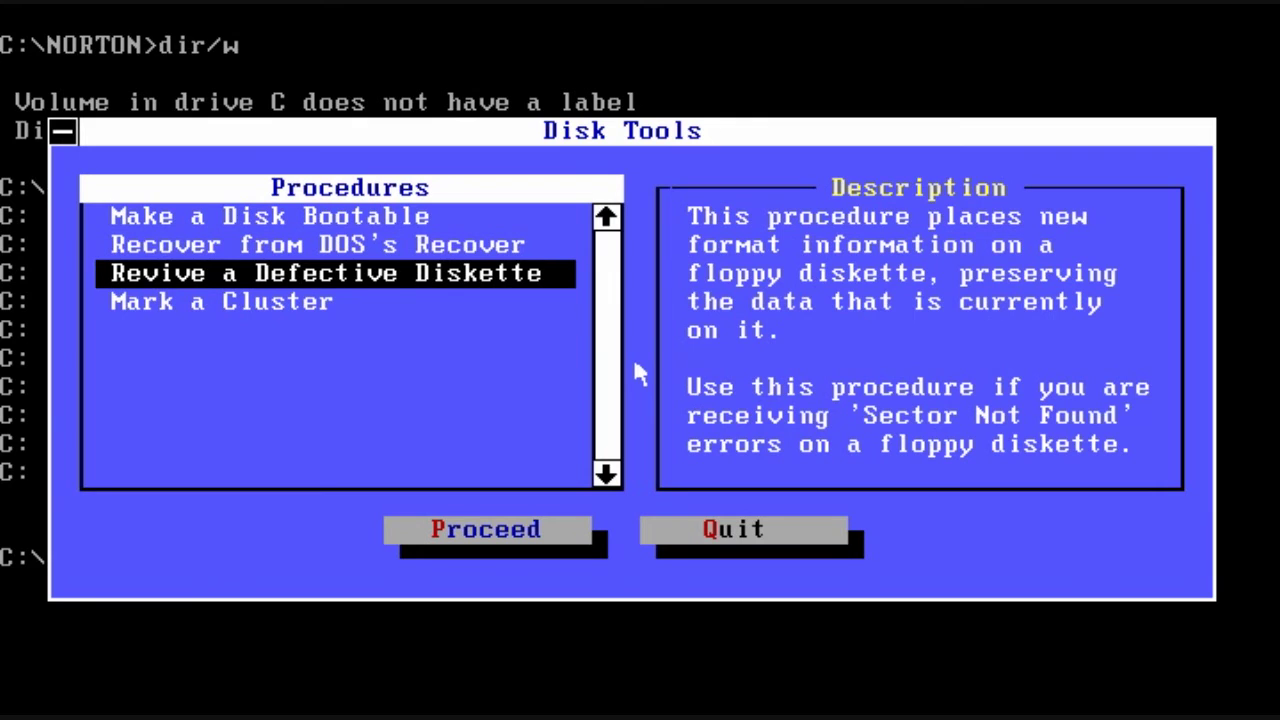
key("Down")
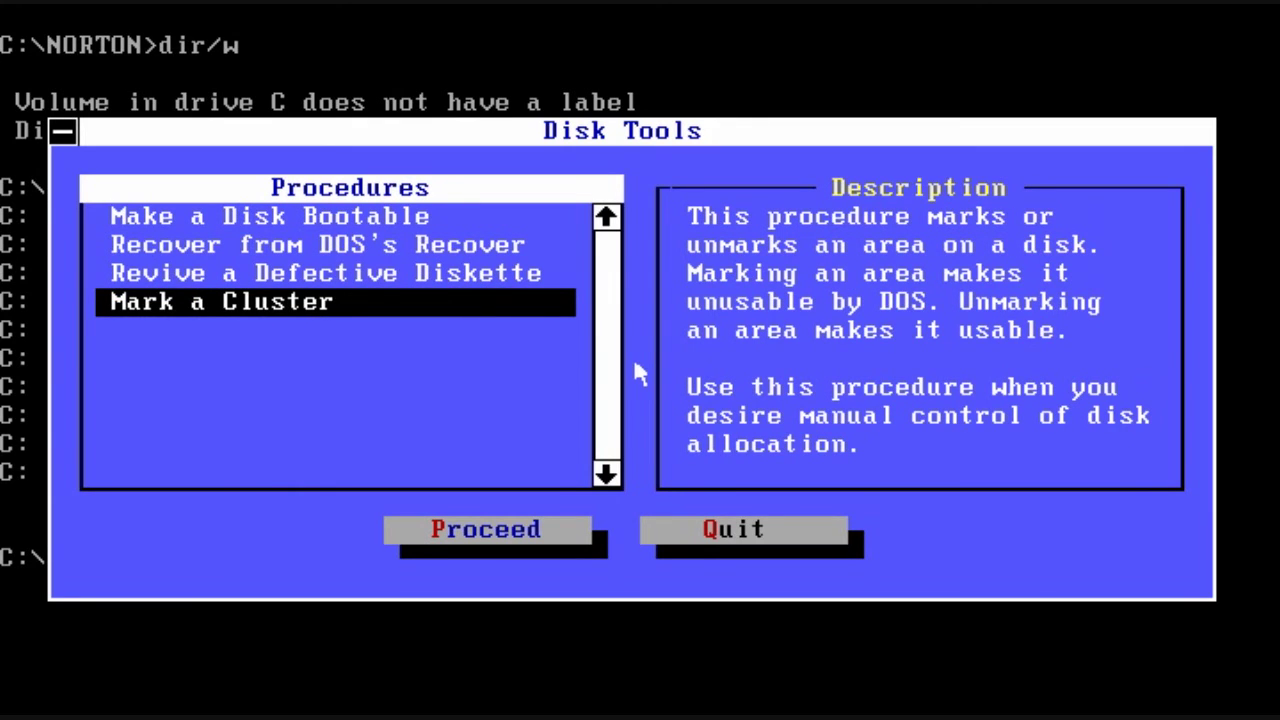
key("Return")
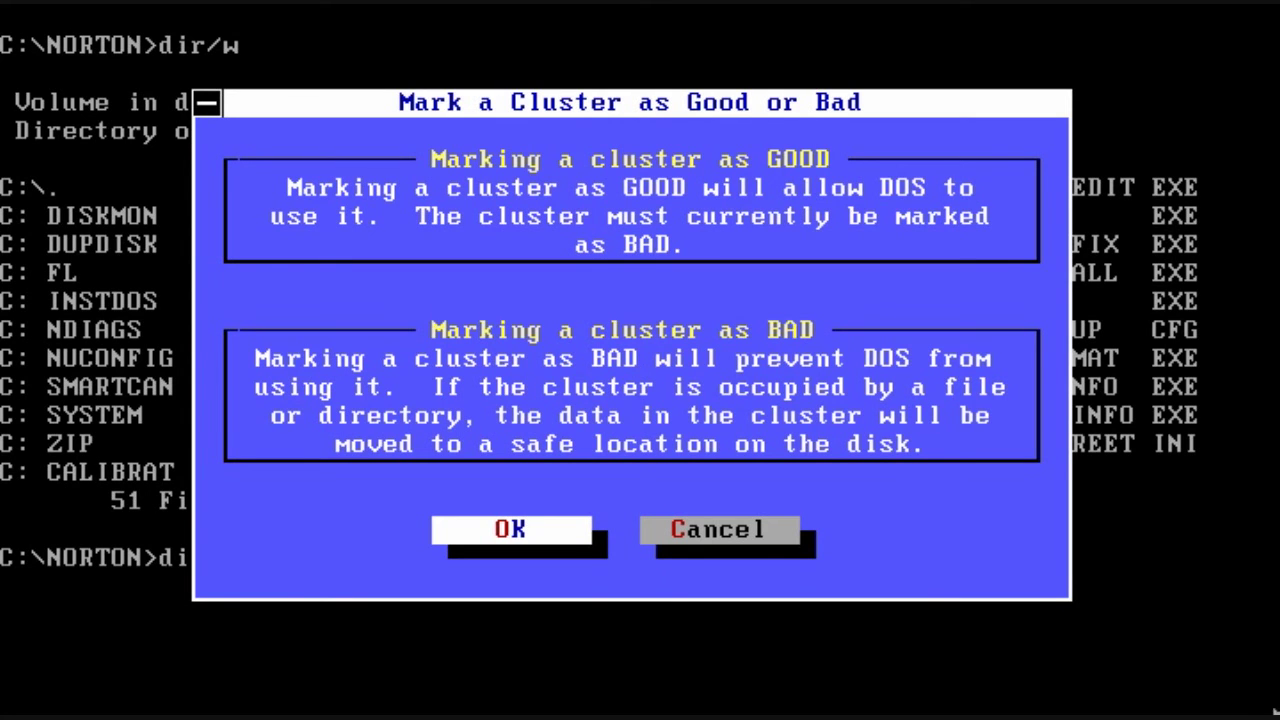
key("Return")
key("Down")
key("Down")
key("Return")
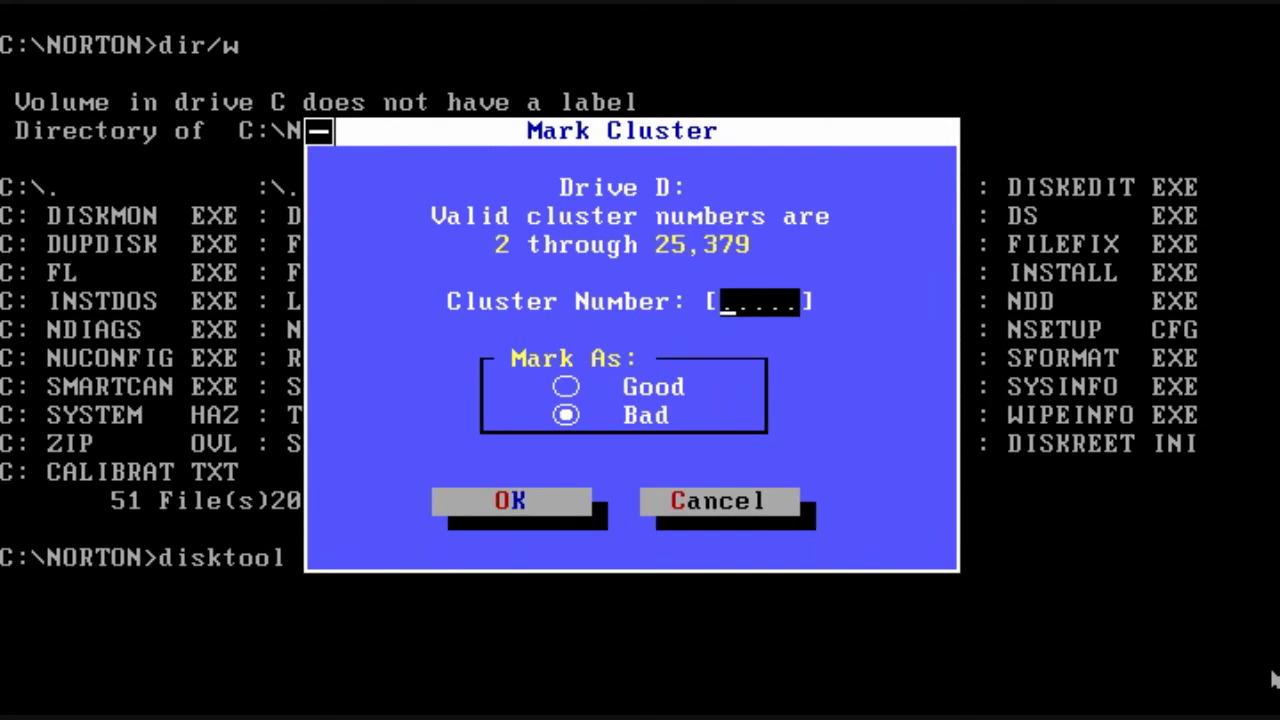
Step: Mark cluster 1000 as bad, then leave Disk Tools and start Directory Sort with ds
type("1000")
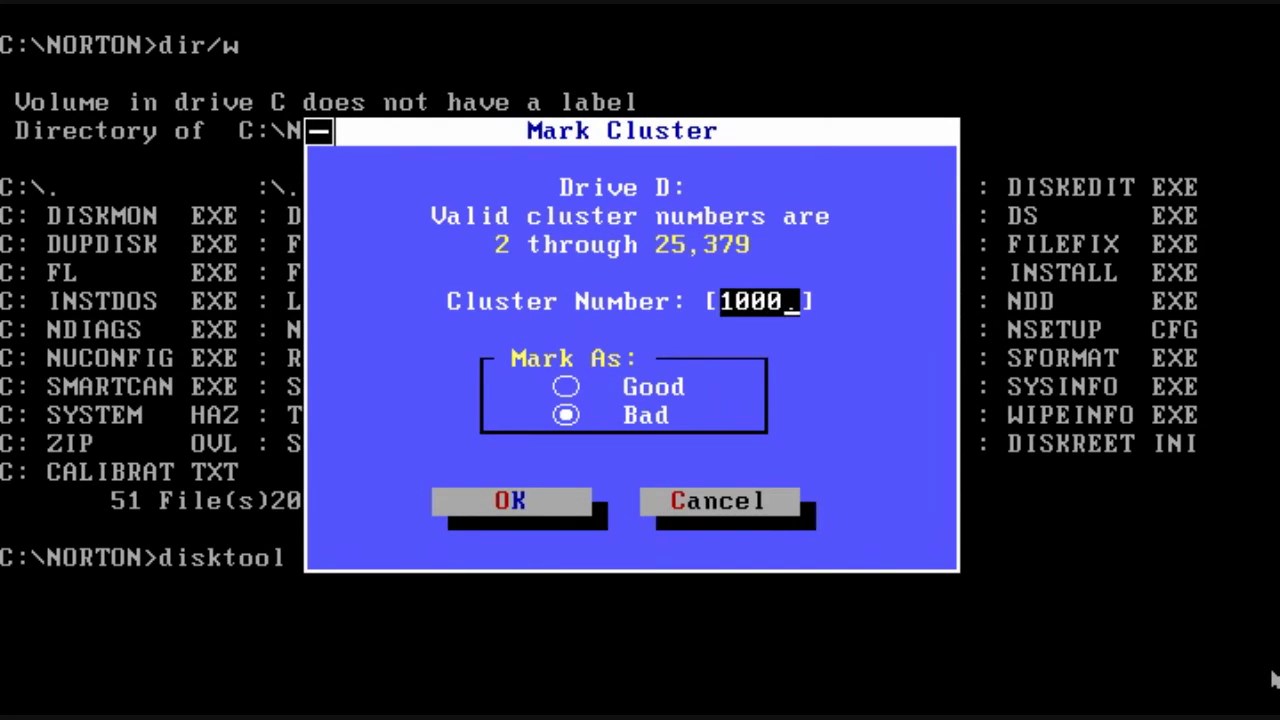
key("Tab")
key("Tab")
key("Return")
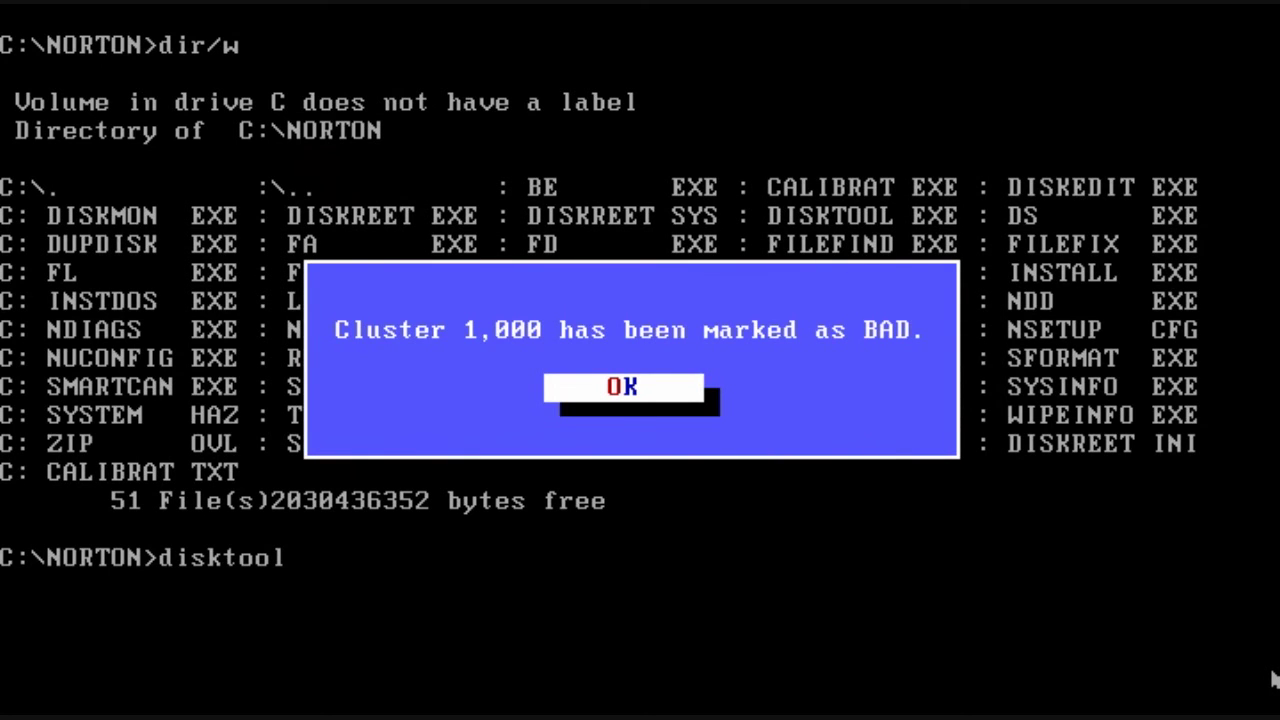
key("Return")
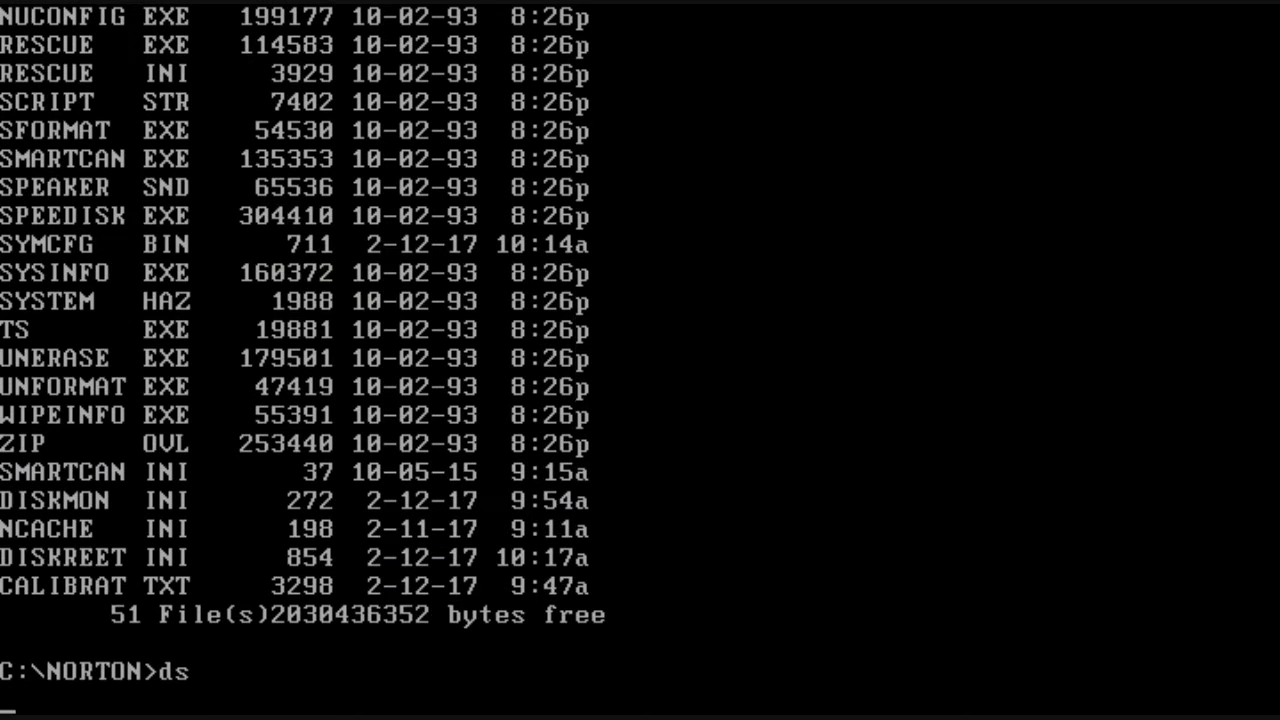
key("Return")
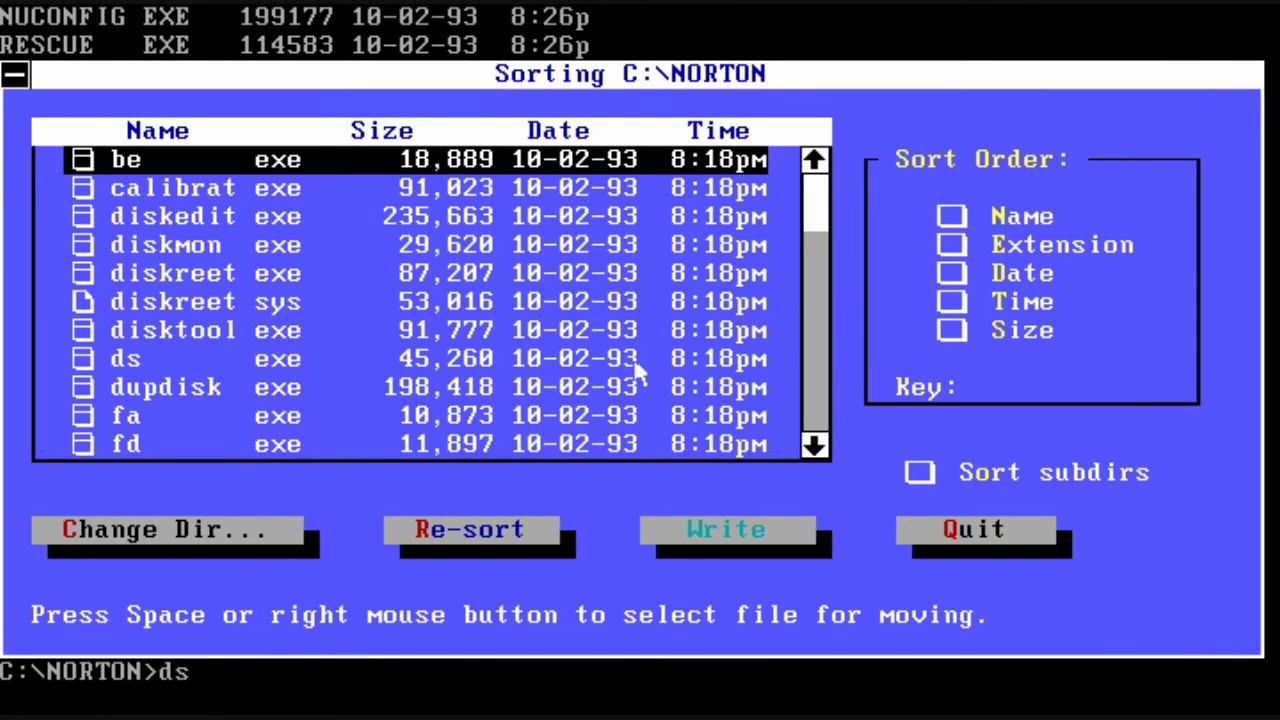
Step: Set sort keys Extension, Date, Size and change directory without sorting C:\NORTON first
left_click(948, 248)
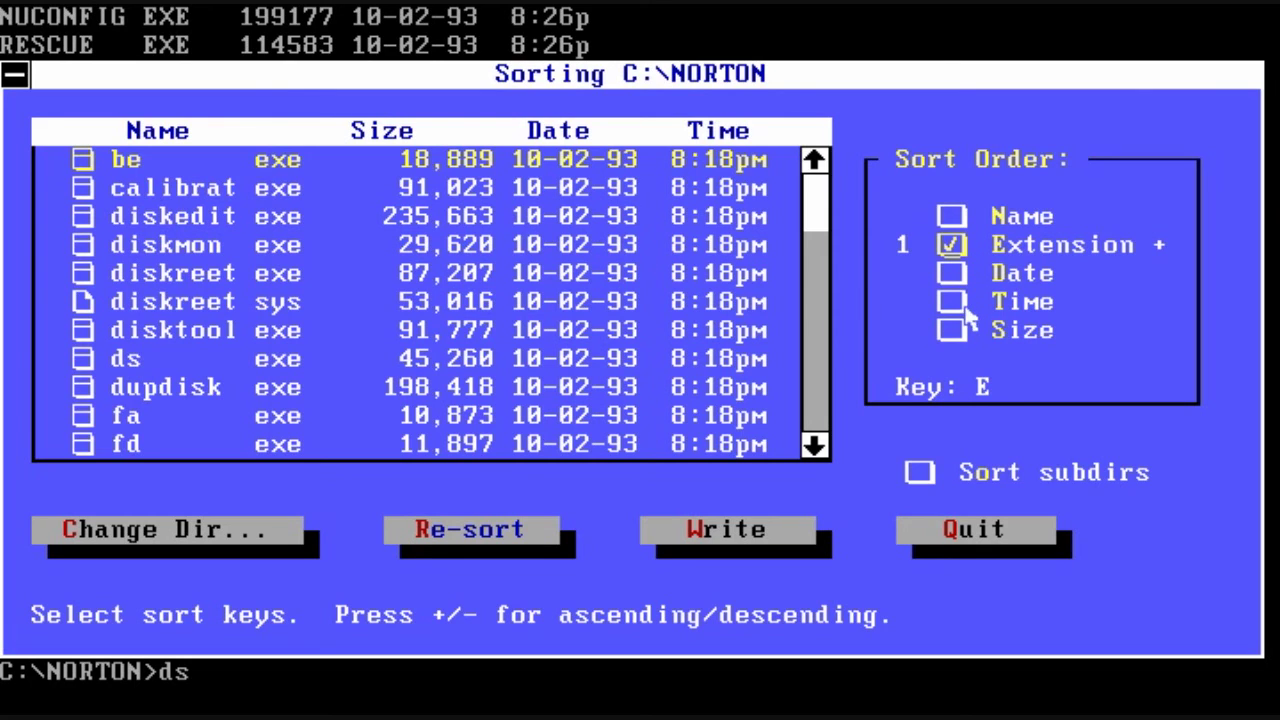
left_click(956, 277)
left_click(963, 338)
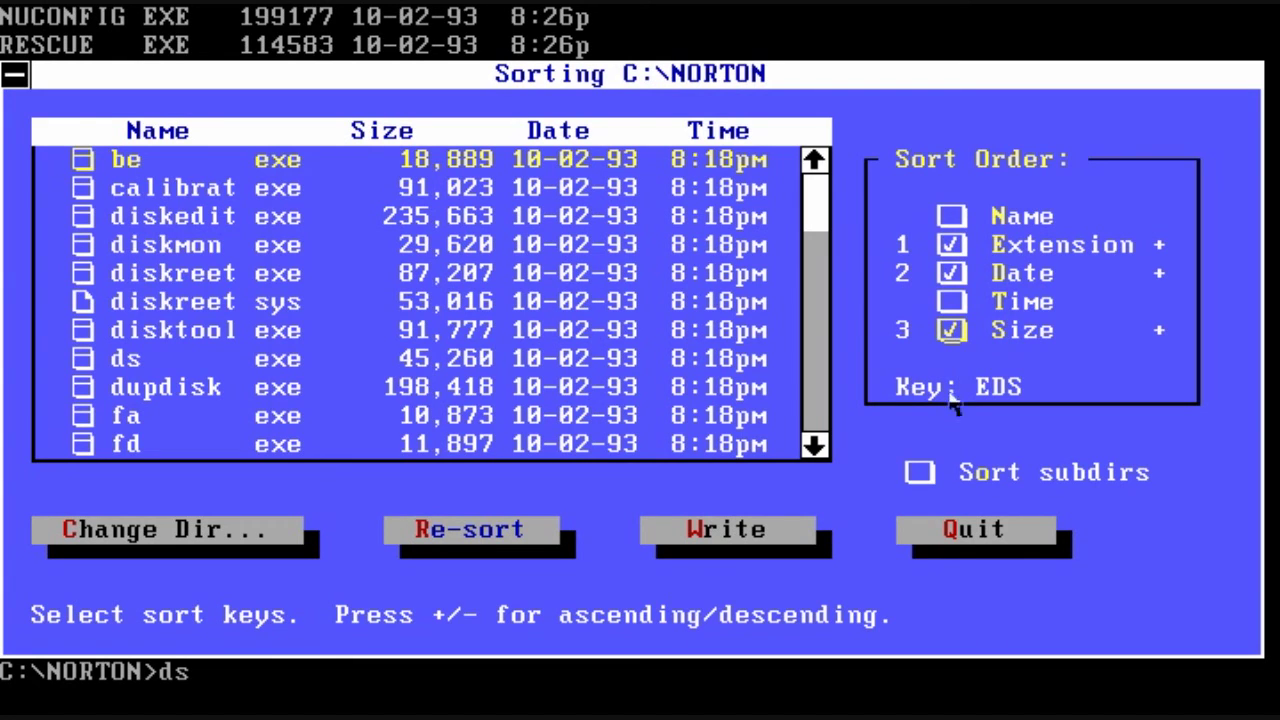
left_click(122, 541)
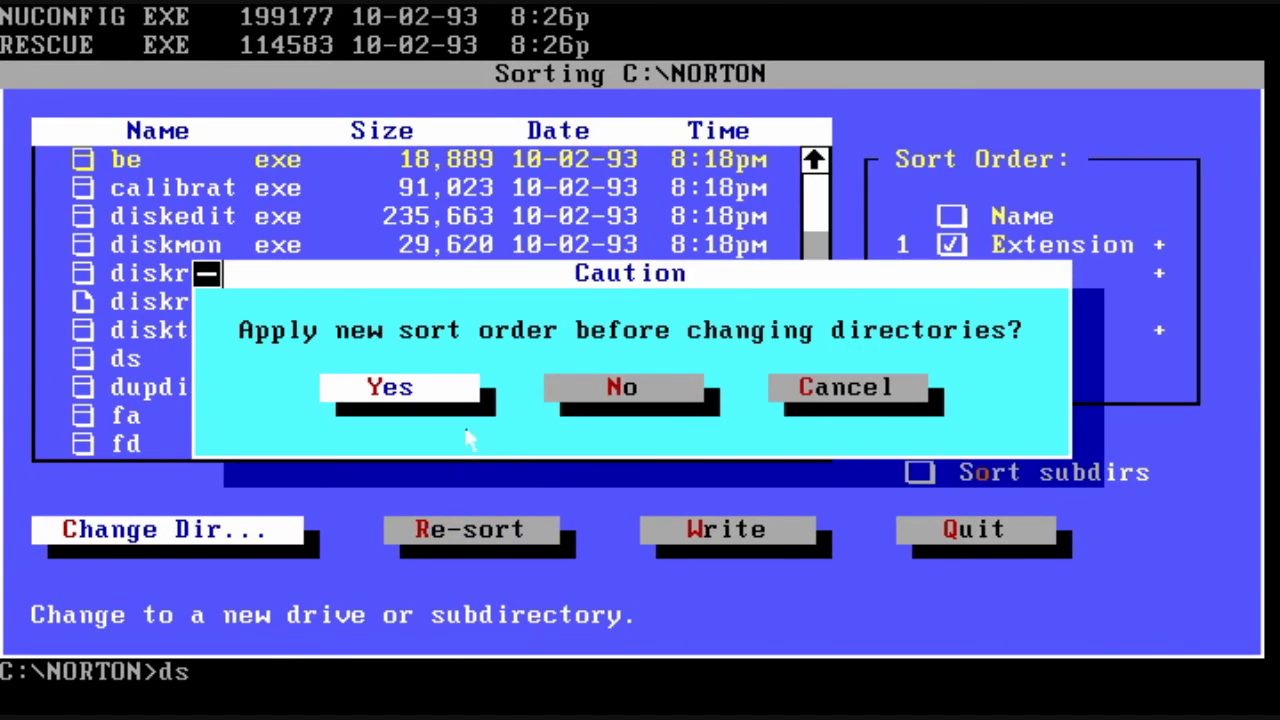
left_click(688, 400)
Step: Re-sort C:\DRDOS by the chosen keys, write the new order to disk, and quit
double_click(282, 345)
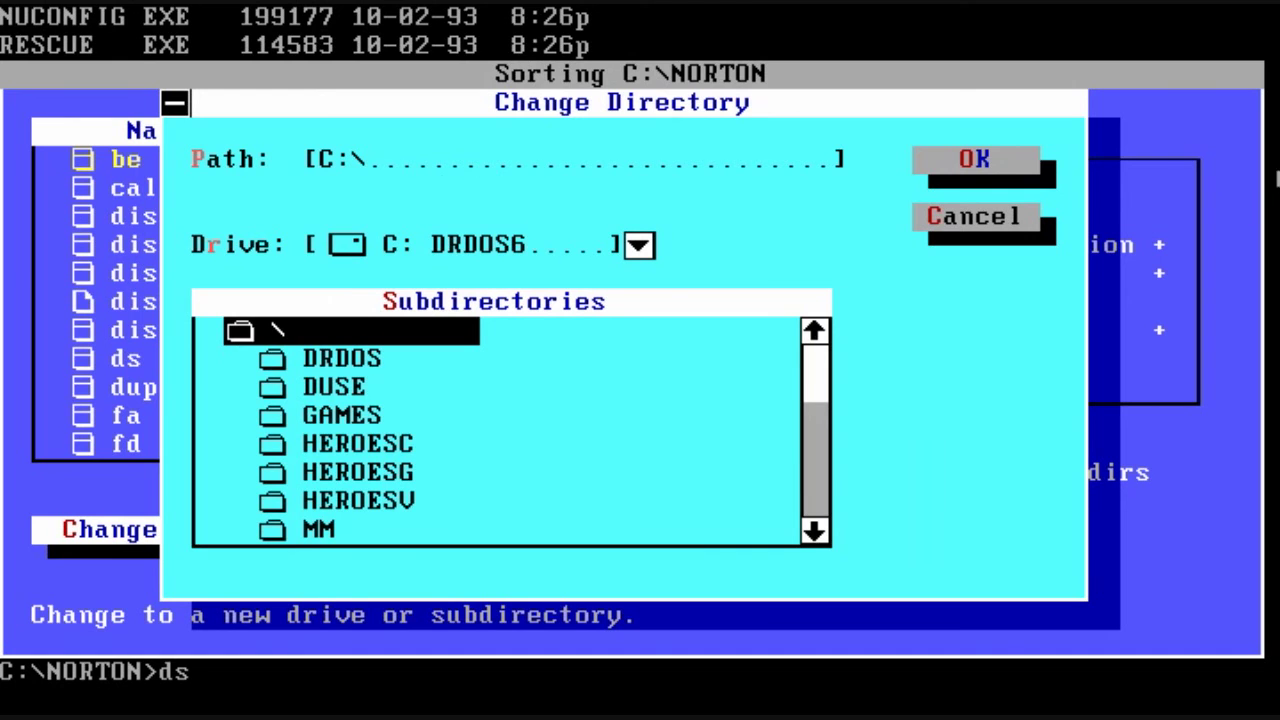
double_click(358, 372)
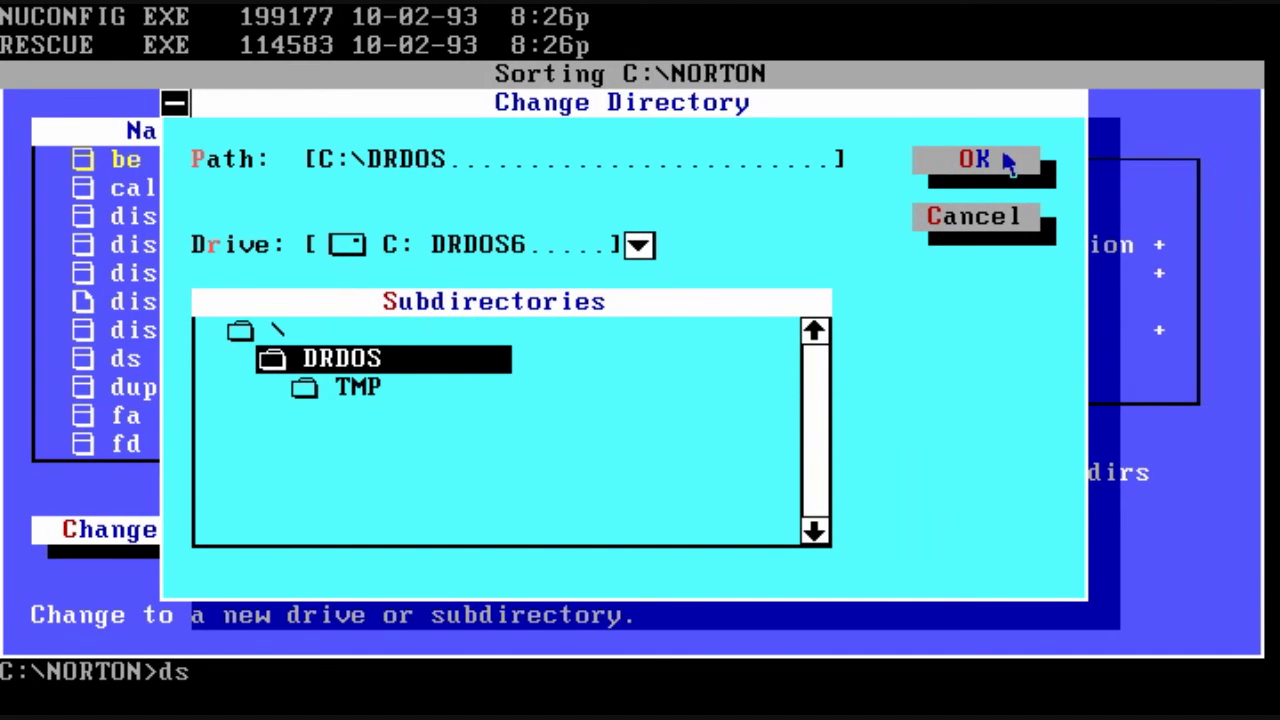
left_click(1007, 161)
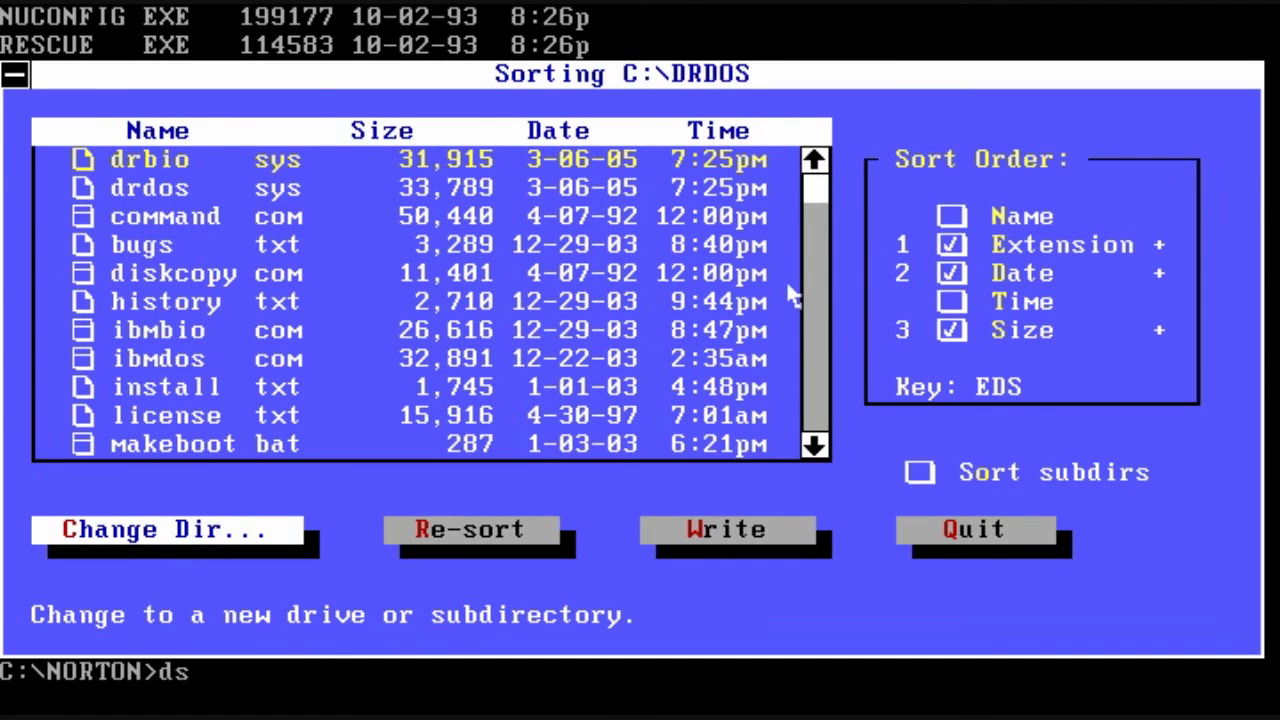
left_click(428, 533)
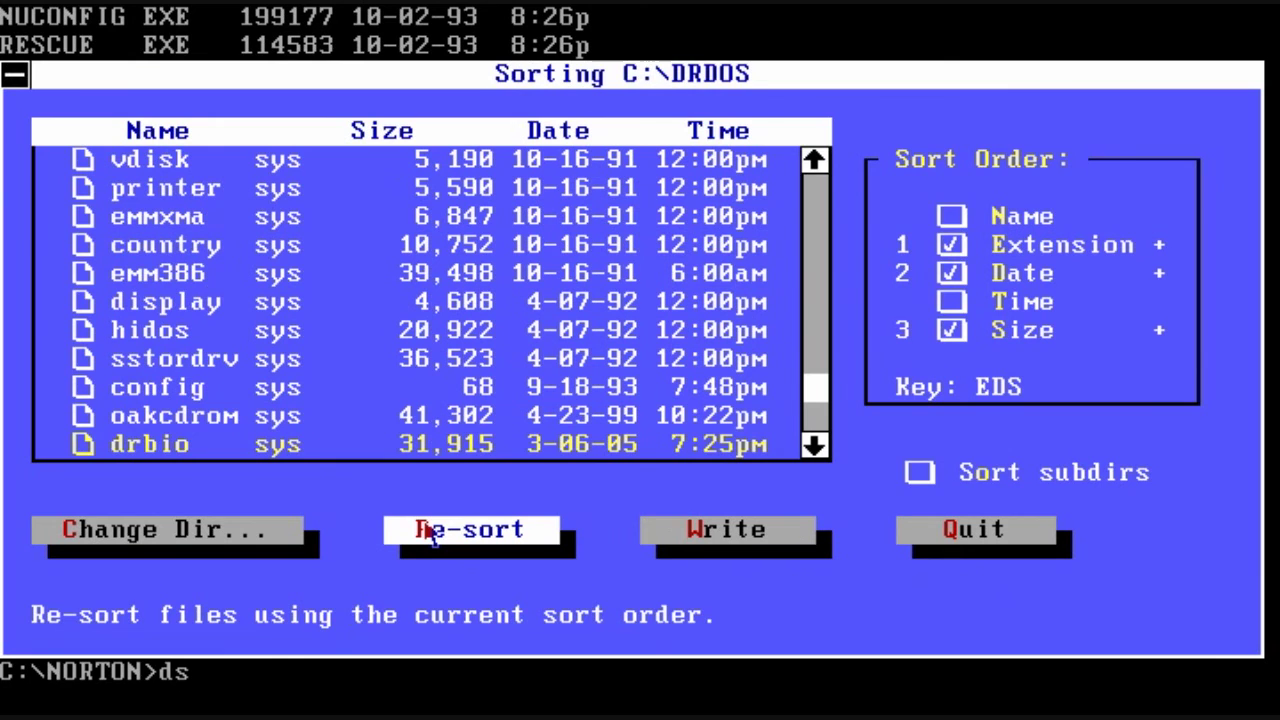
left_click_drag(822, 400, 822, 190)
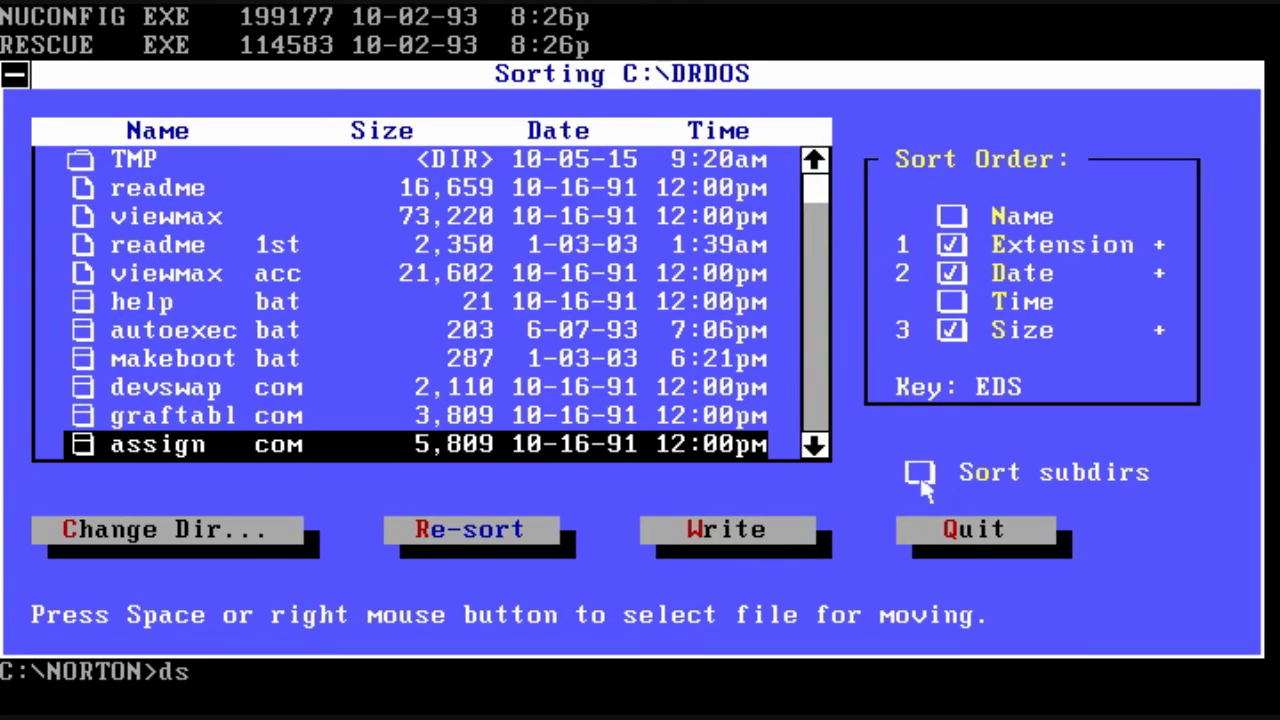
left_click(785, 537)
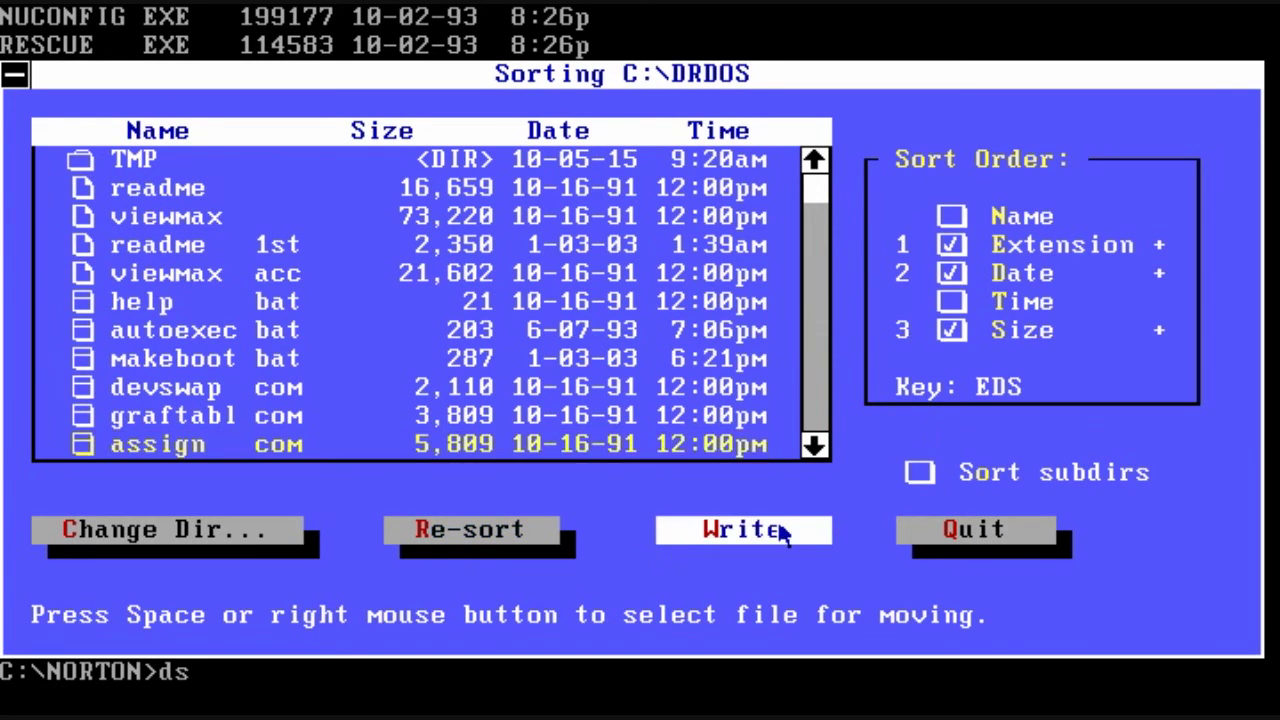
left_click(950, 536)
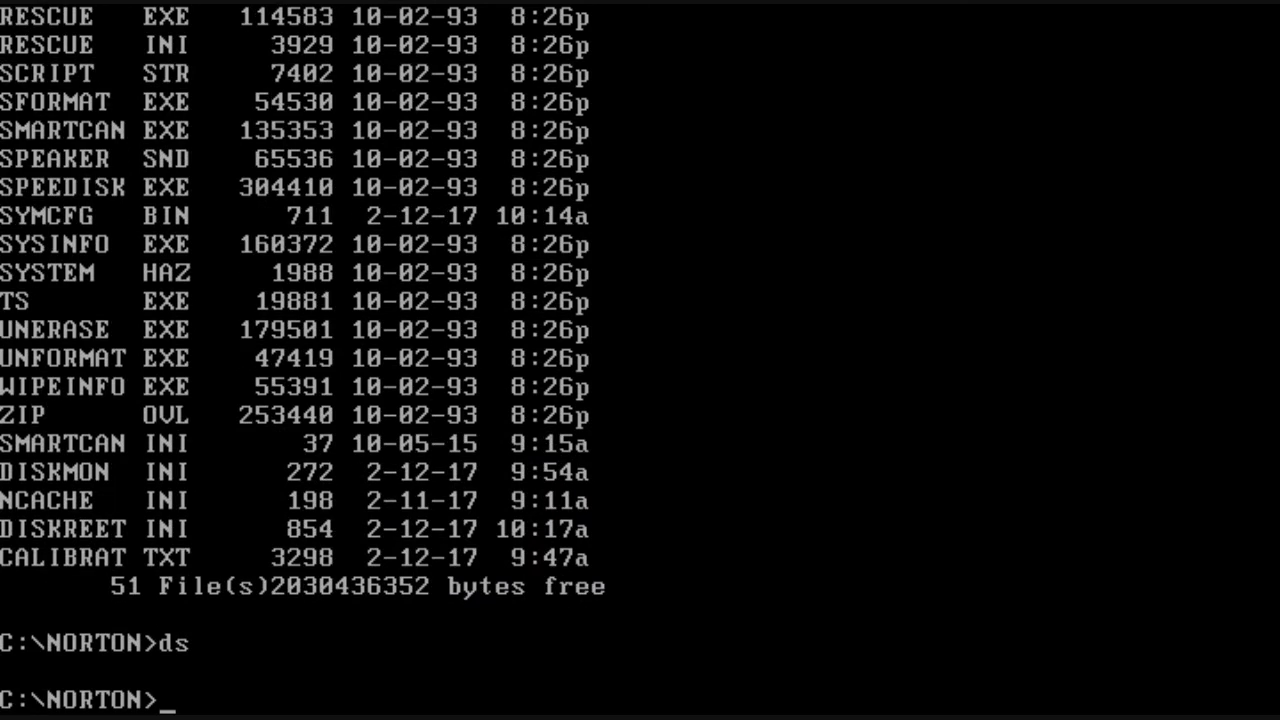
Step: Change to C:\DRDOS and page through the sorted listing with dir and dir/p
type("cd\\drdos")
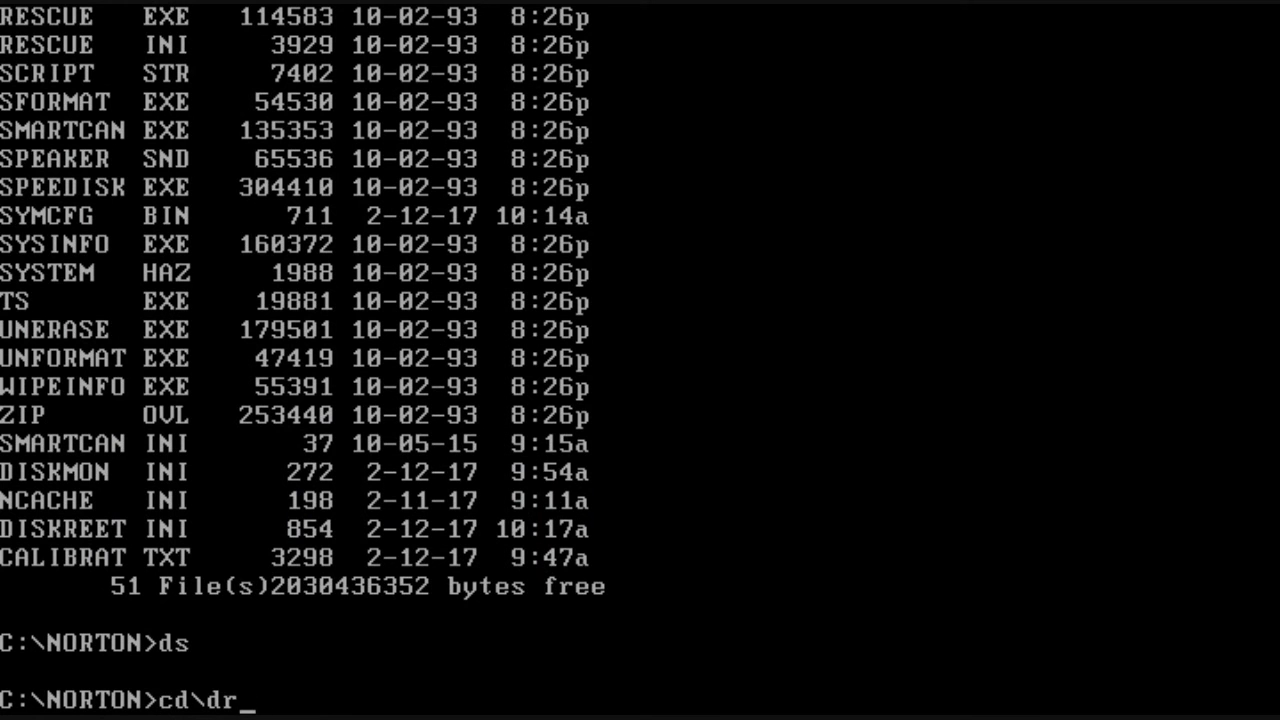
key("Return")
type("dir")
key("Return")
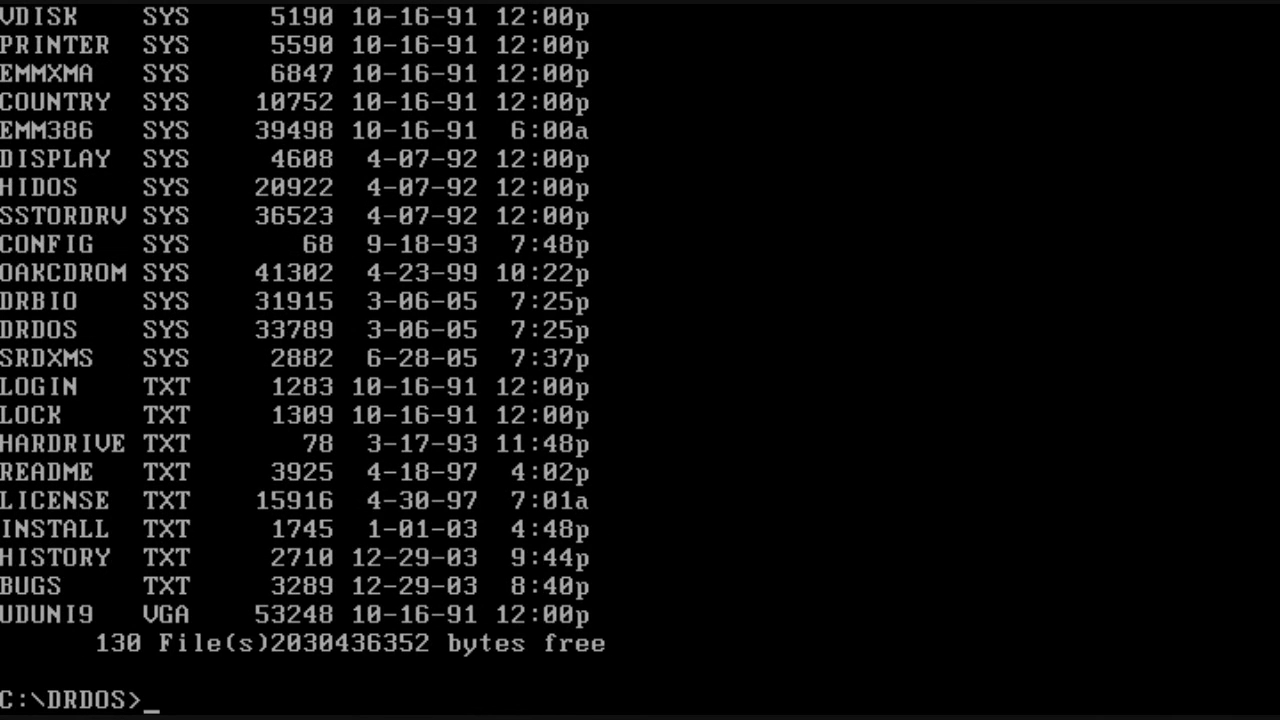
type("dir/p")
key("Return")
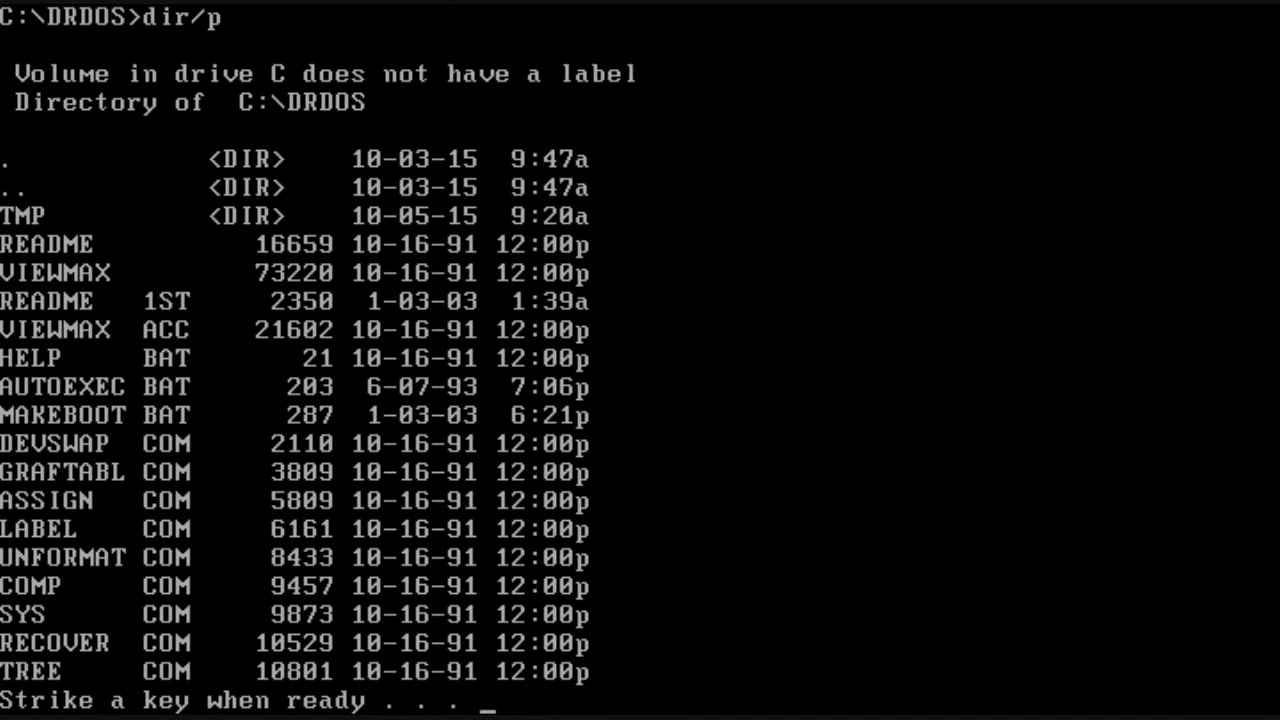
key("space")
key("space")
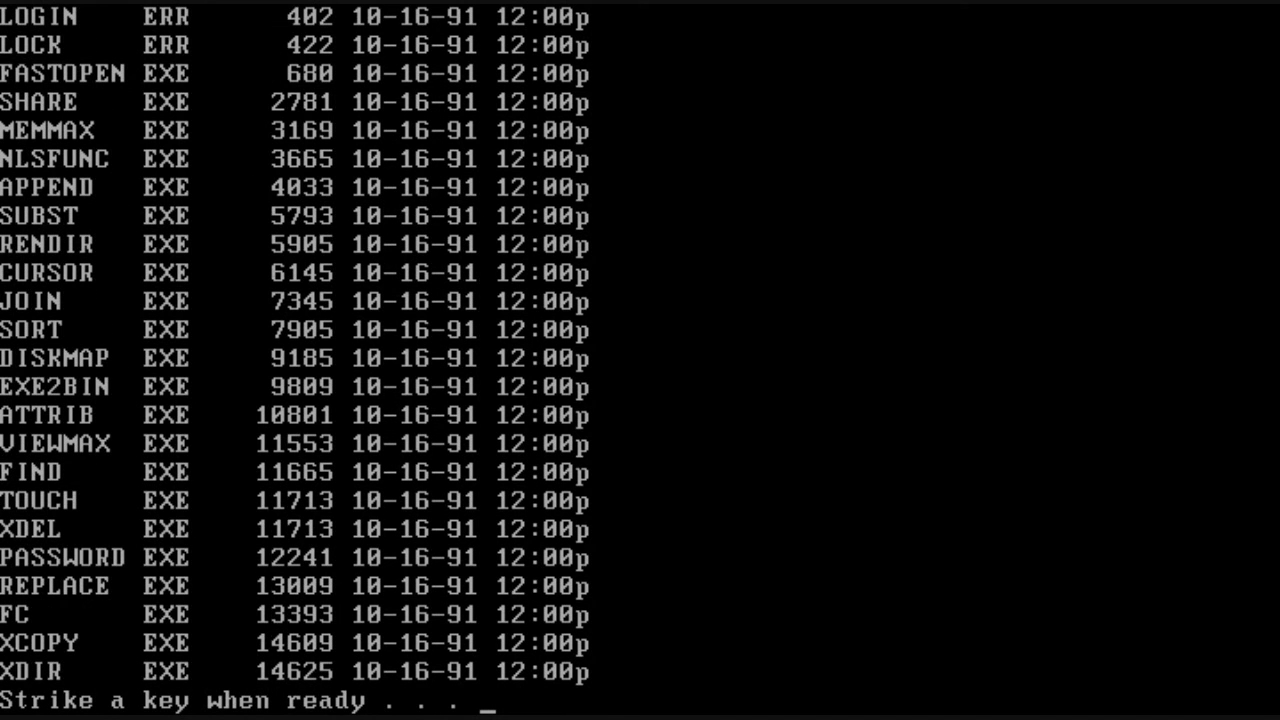
Step: Copy the A: diskette to a target diskette in A: with dupdisk, declining another copy
type("dupdisk")
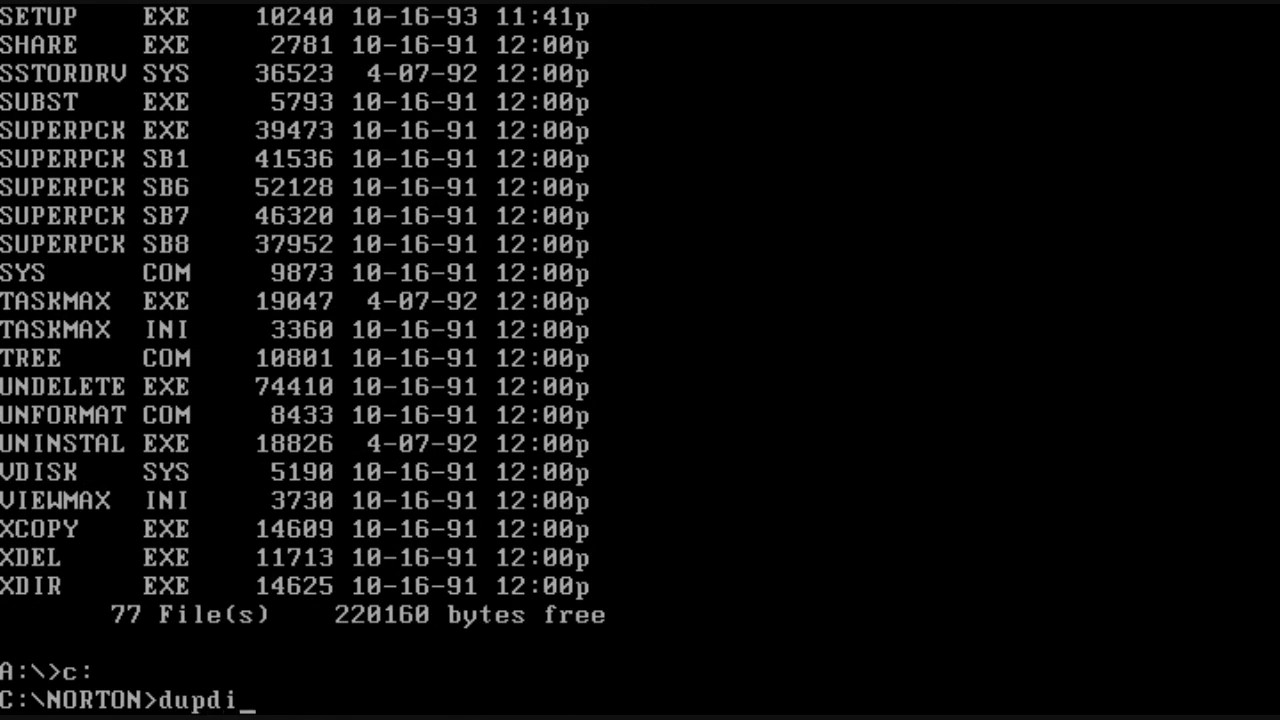
key("Return")
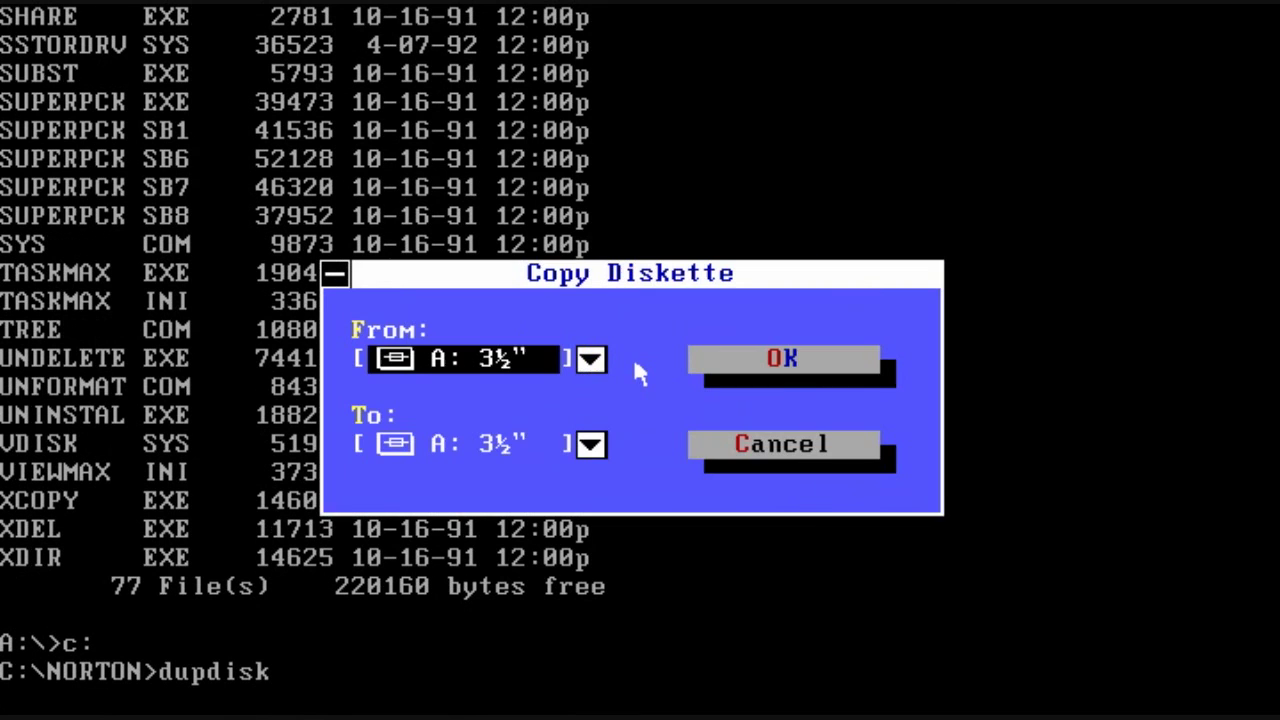
key("Tab")
key("Tab")
key("Return")
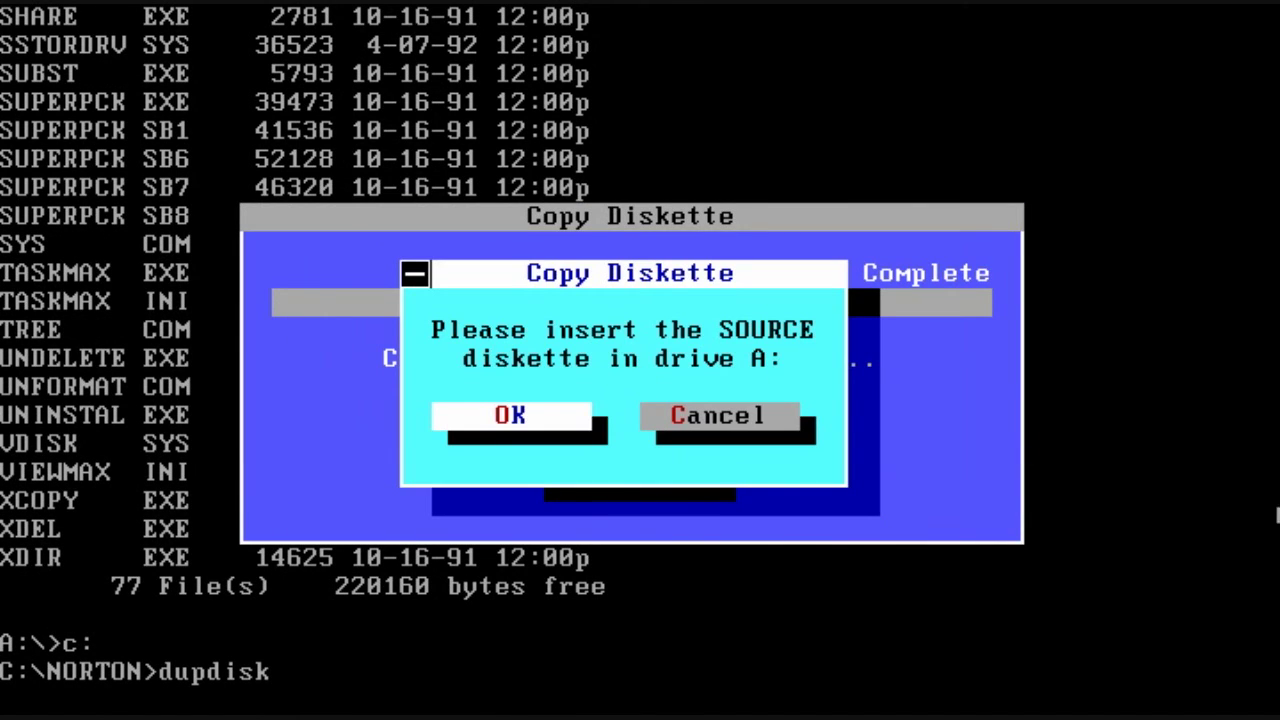
key("Return")
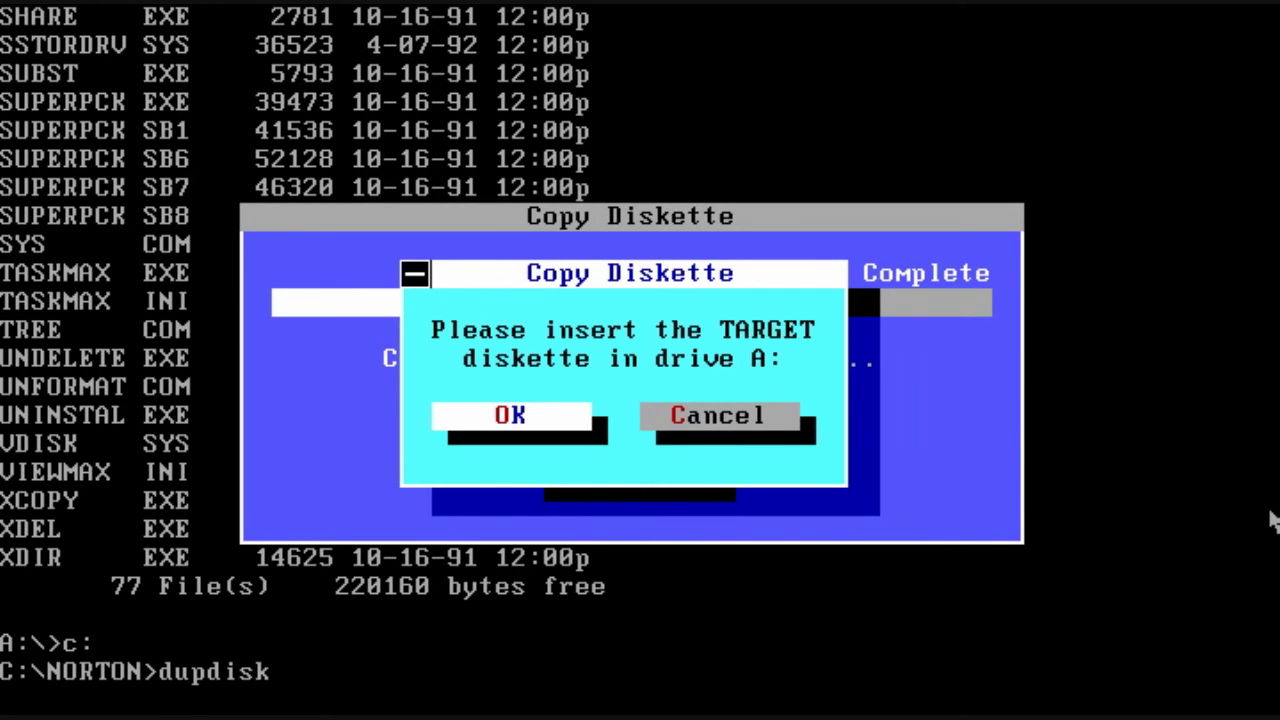
key("Return")
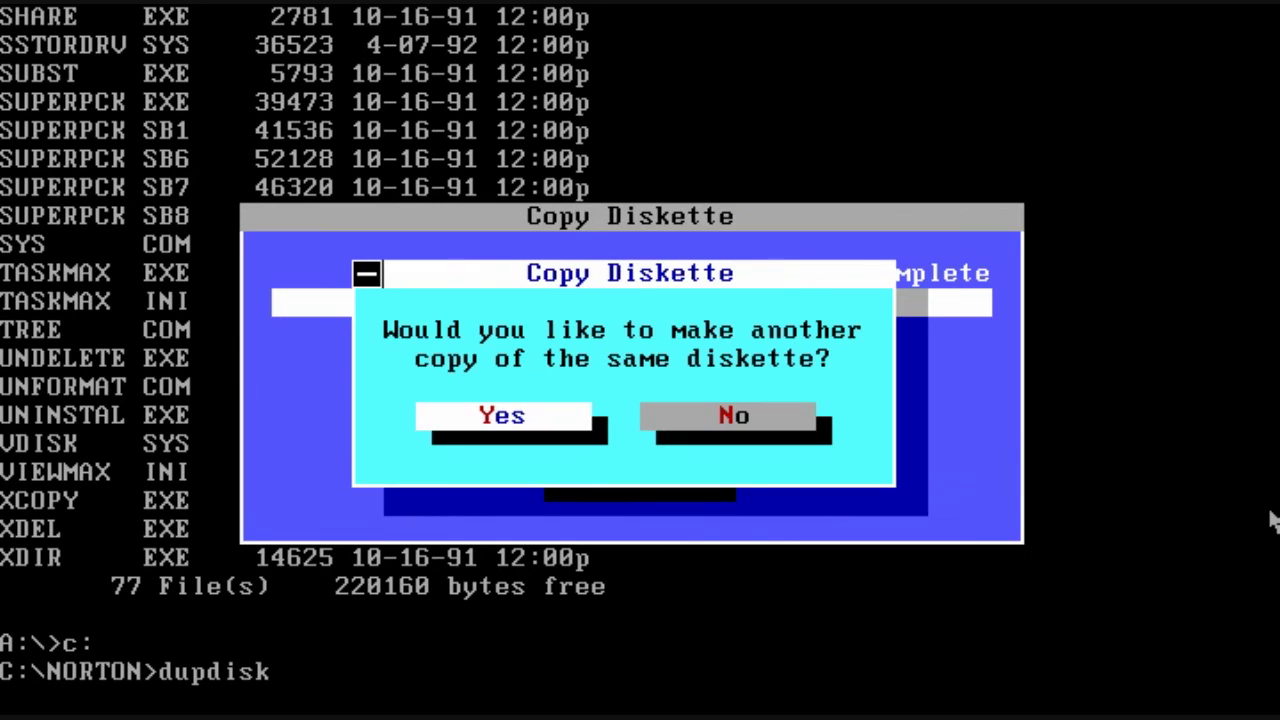
key("Right")
key("Return")
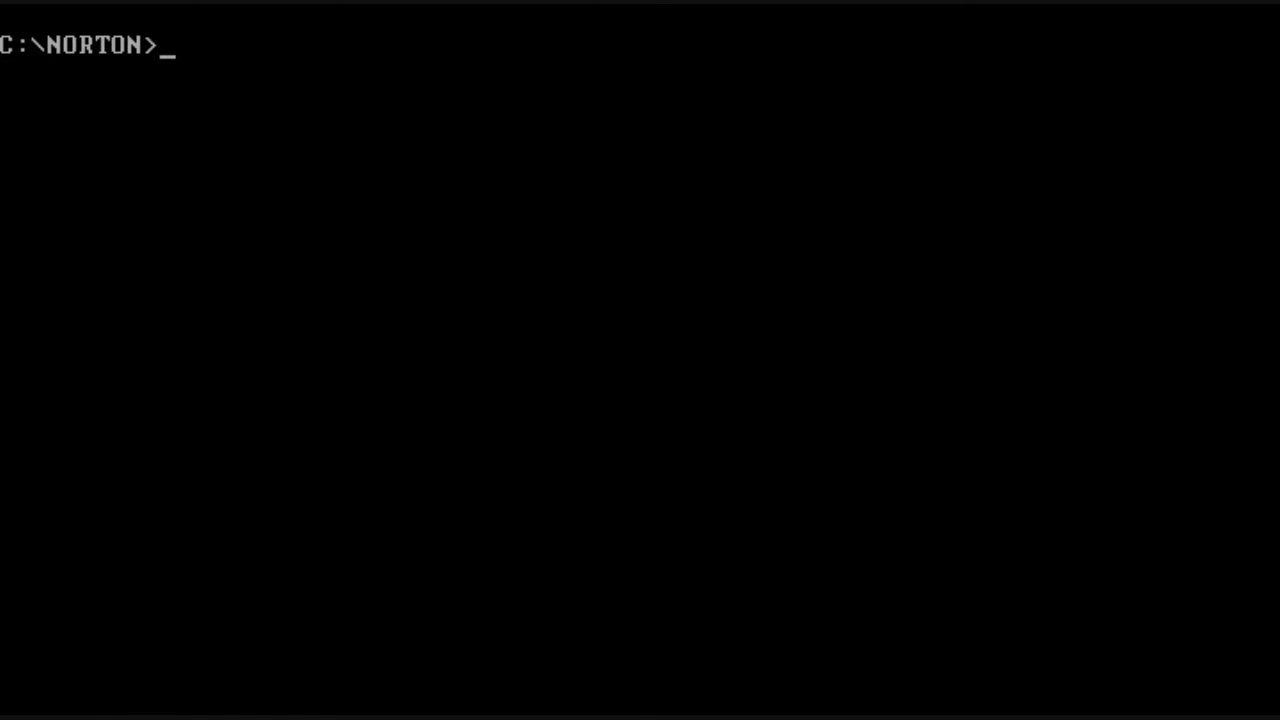
Step: View file attributes with fa | more, show the fa /? help, and clear the screen
type("fa | n")
key("BackSpace")
type("more")
key("Return")
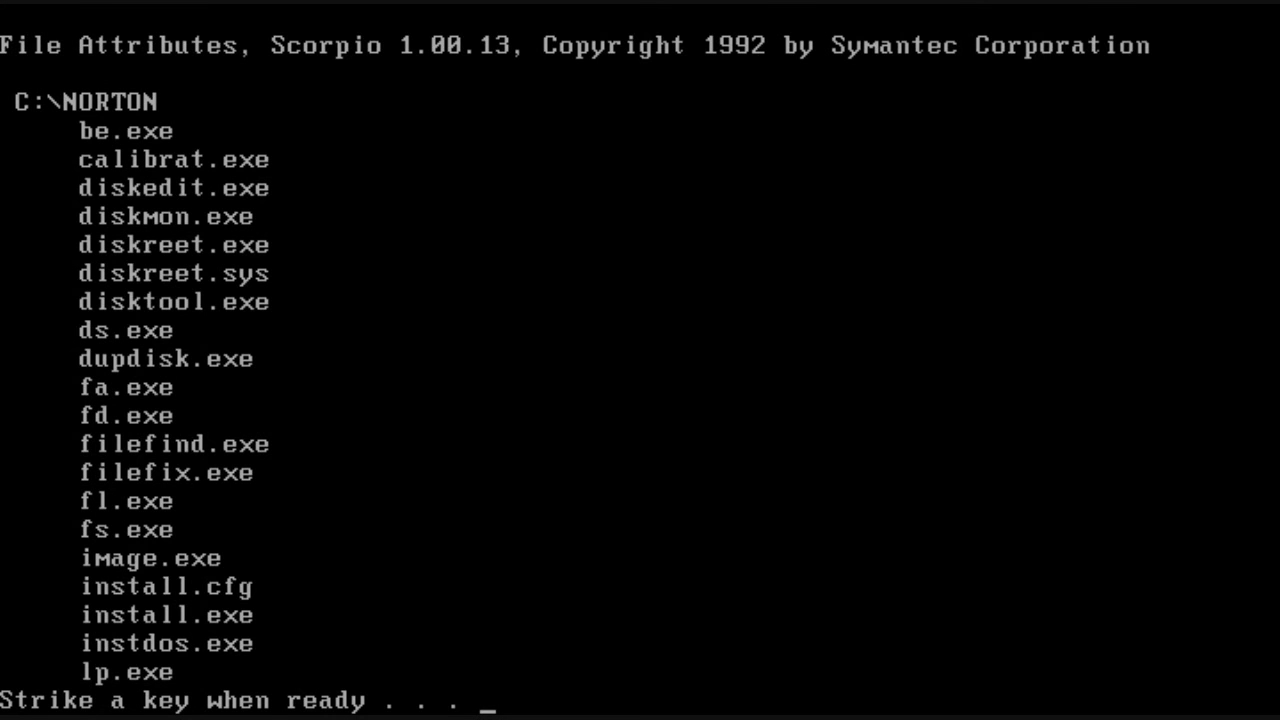
key("space")
key("space")
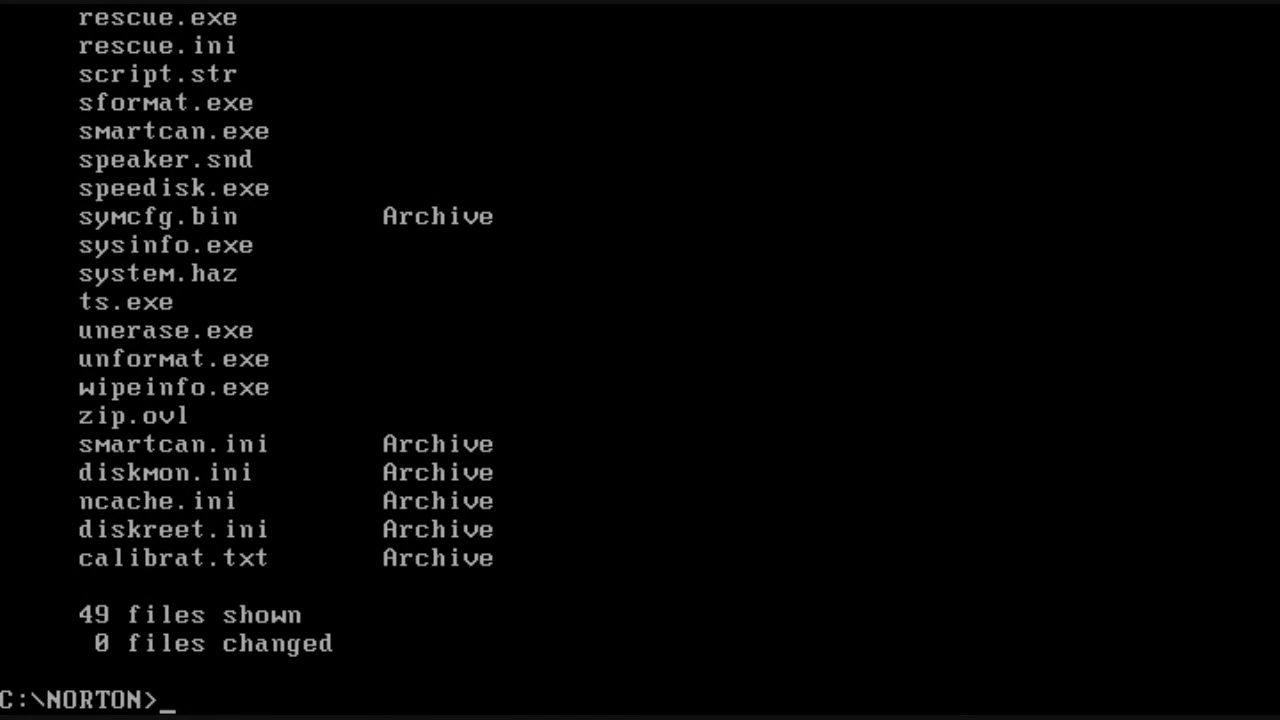
type("fa /?")
key("Return")
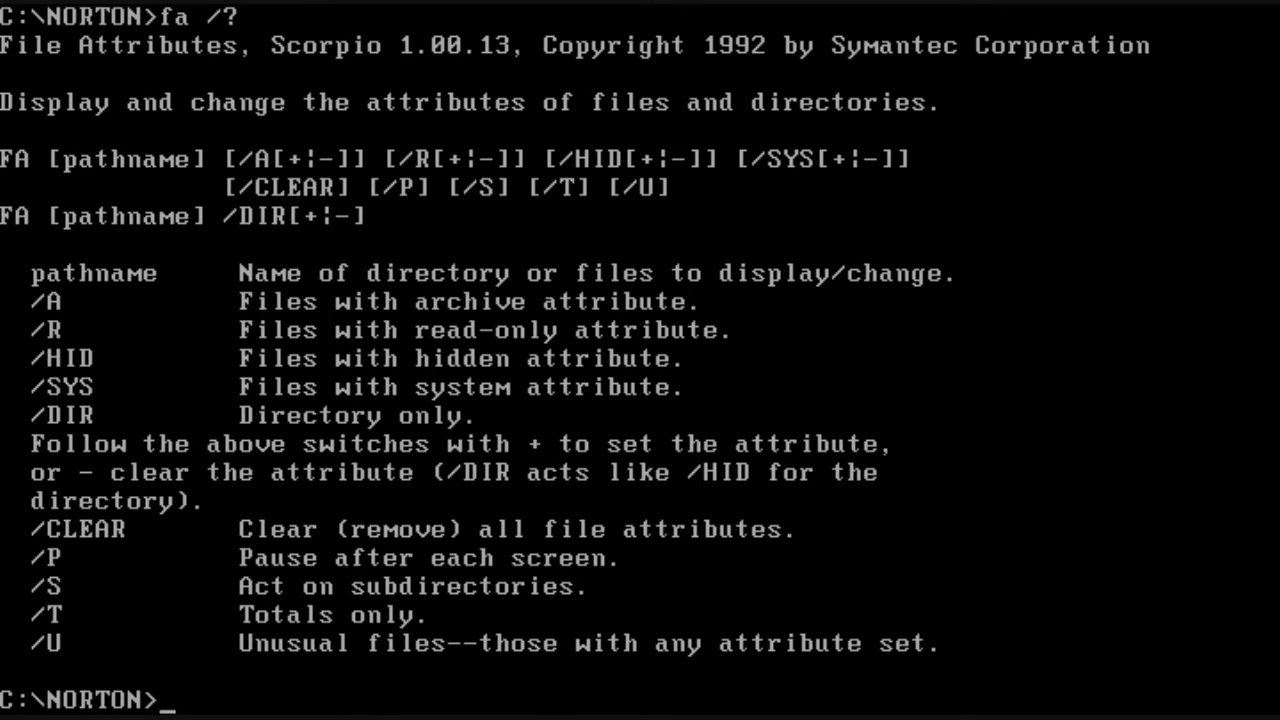
type("cls")
key("Return")
Step: Show FD usage, stamp diskmon.ini with the current date via fd, and verify with dir
type("fd")
key("Return")
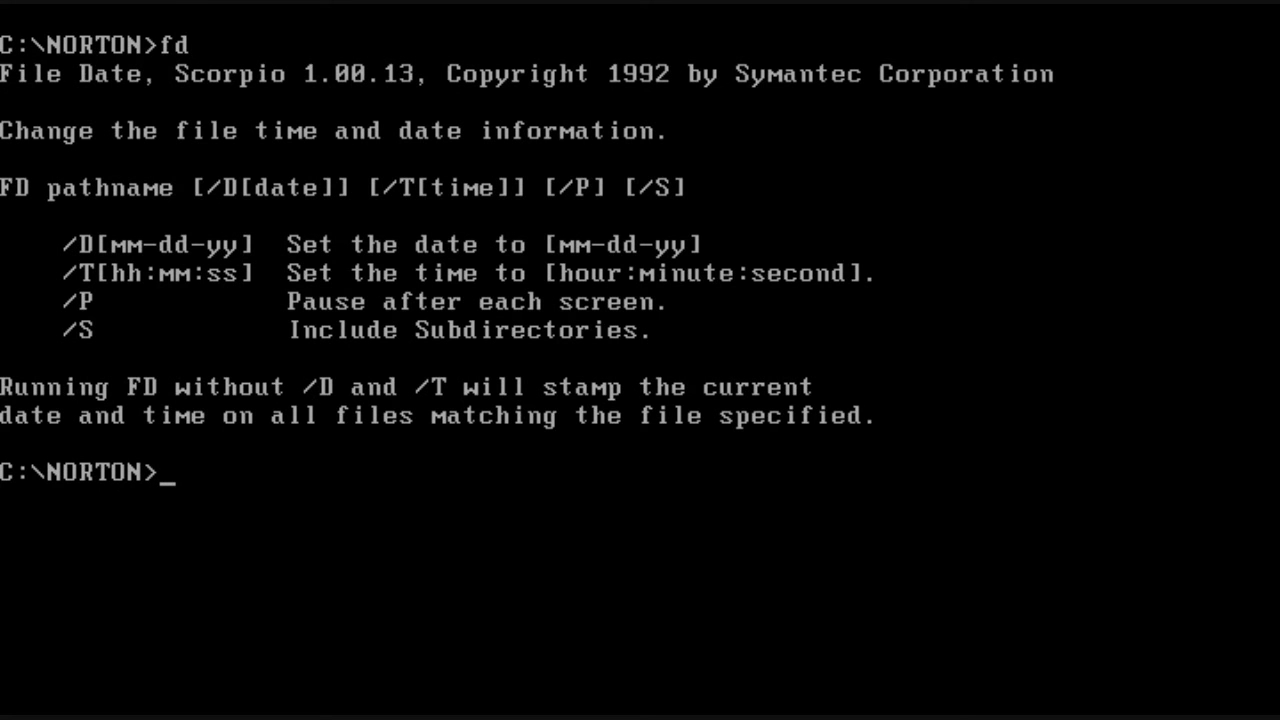
type("dir")
key("Return")
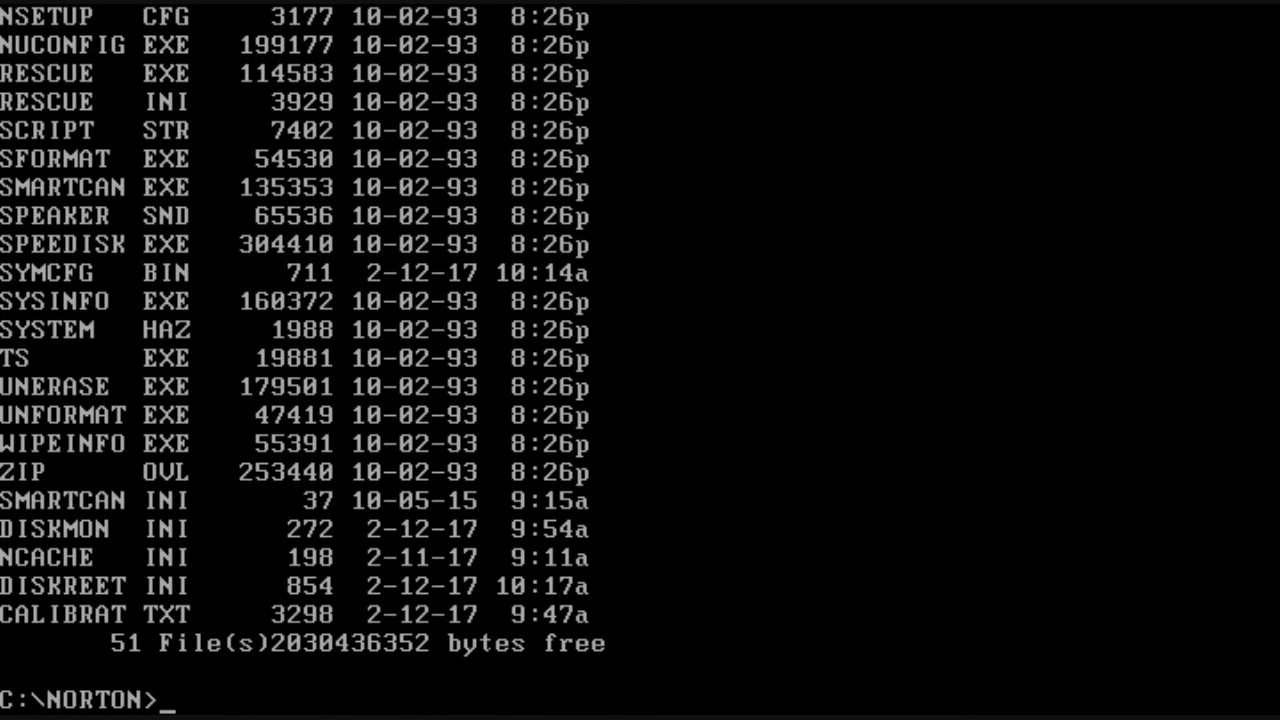
type("fd di")
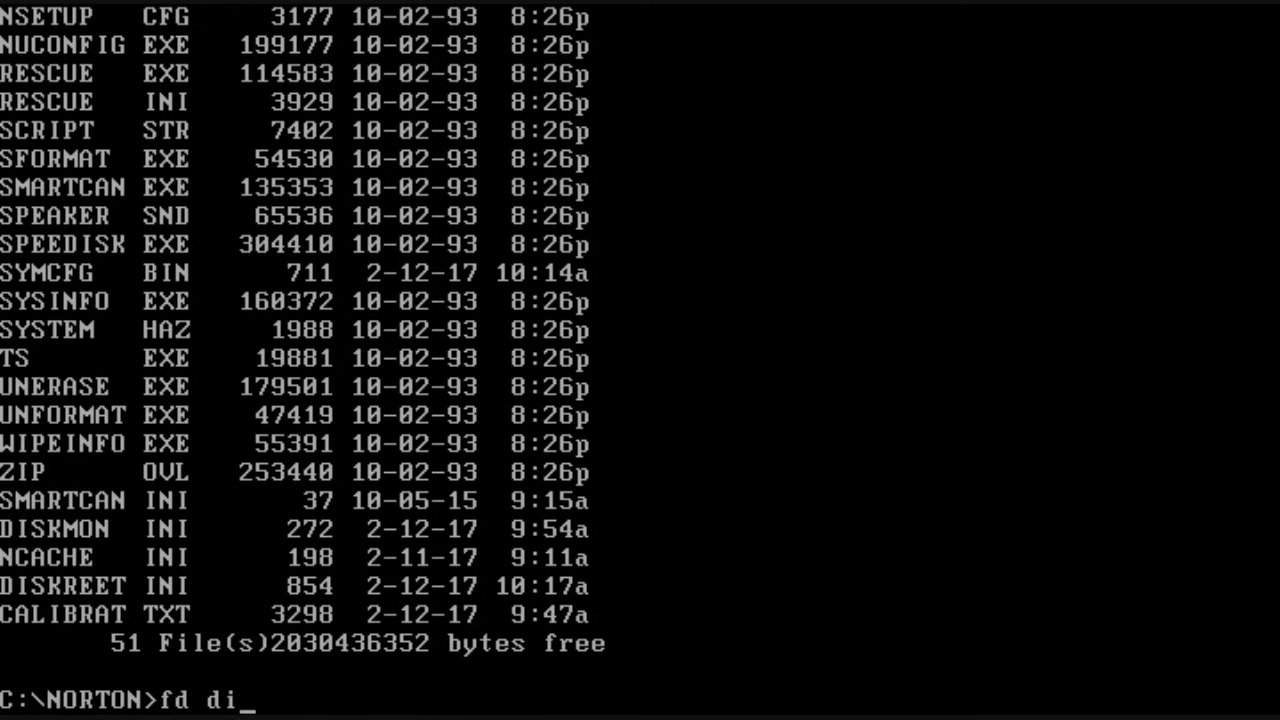
type("skmon.ini")
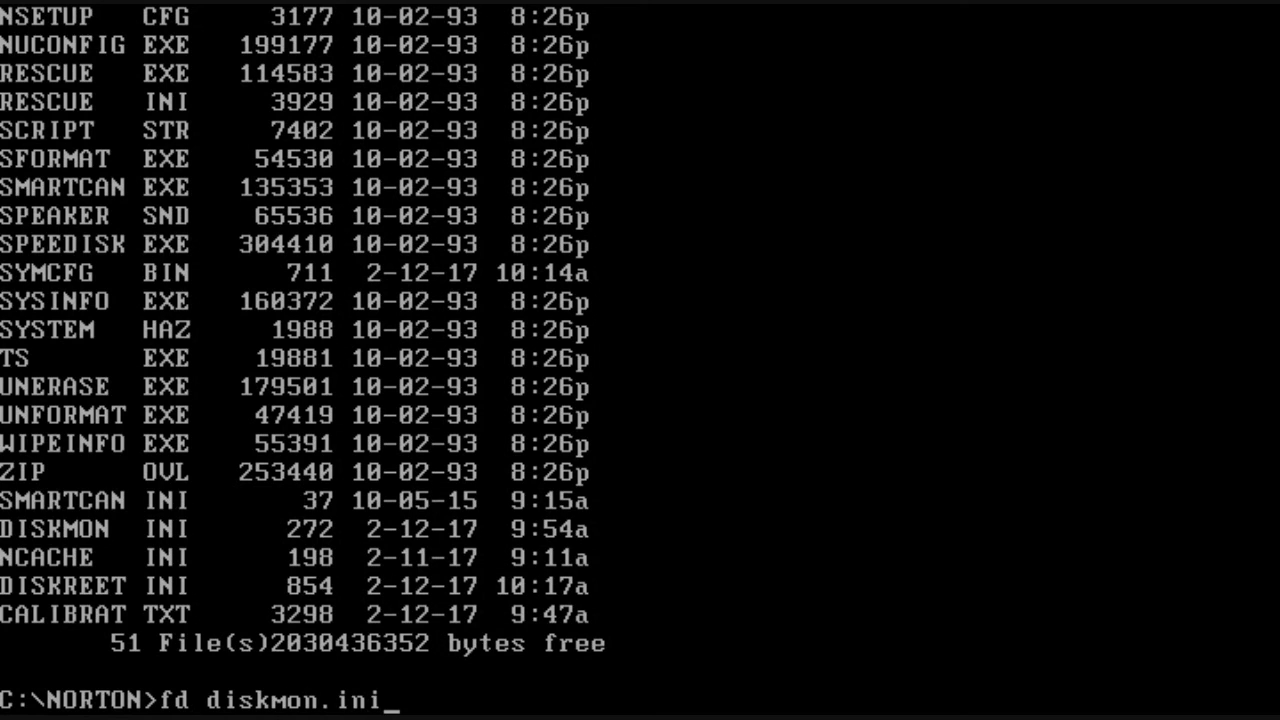
key("Return")
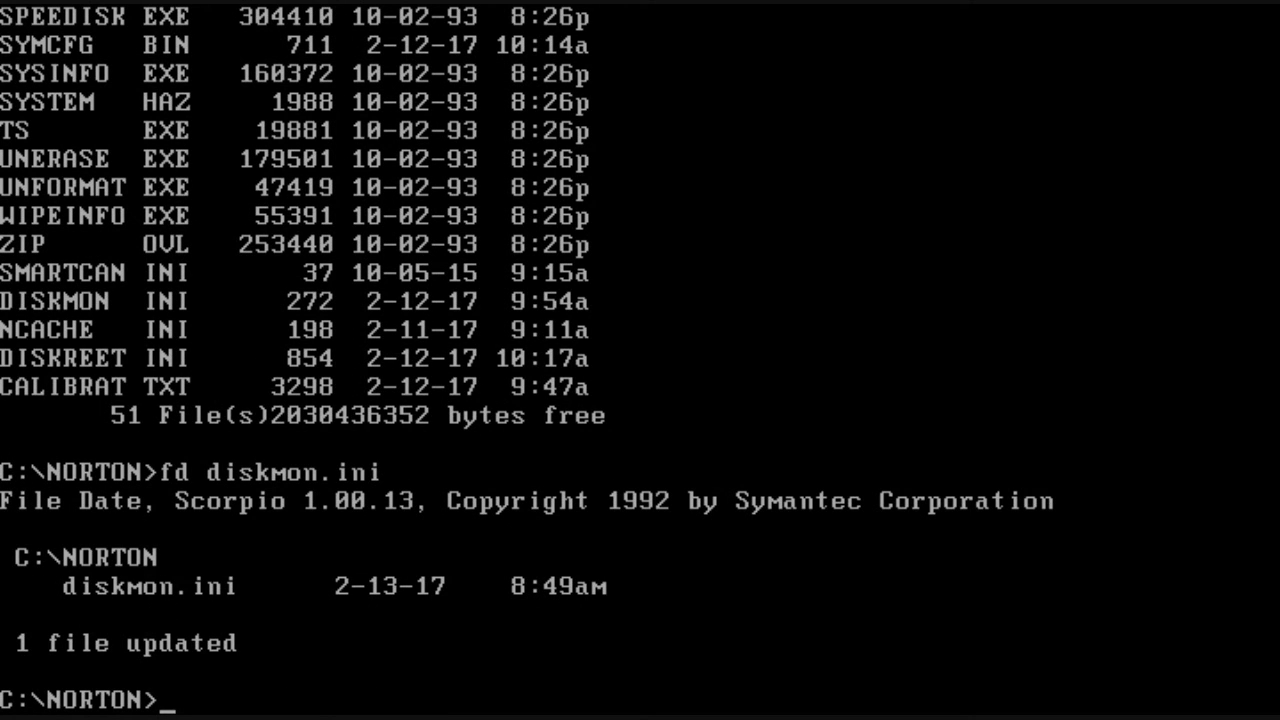
type("dir")
key("Return")
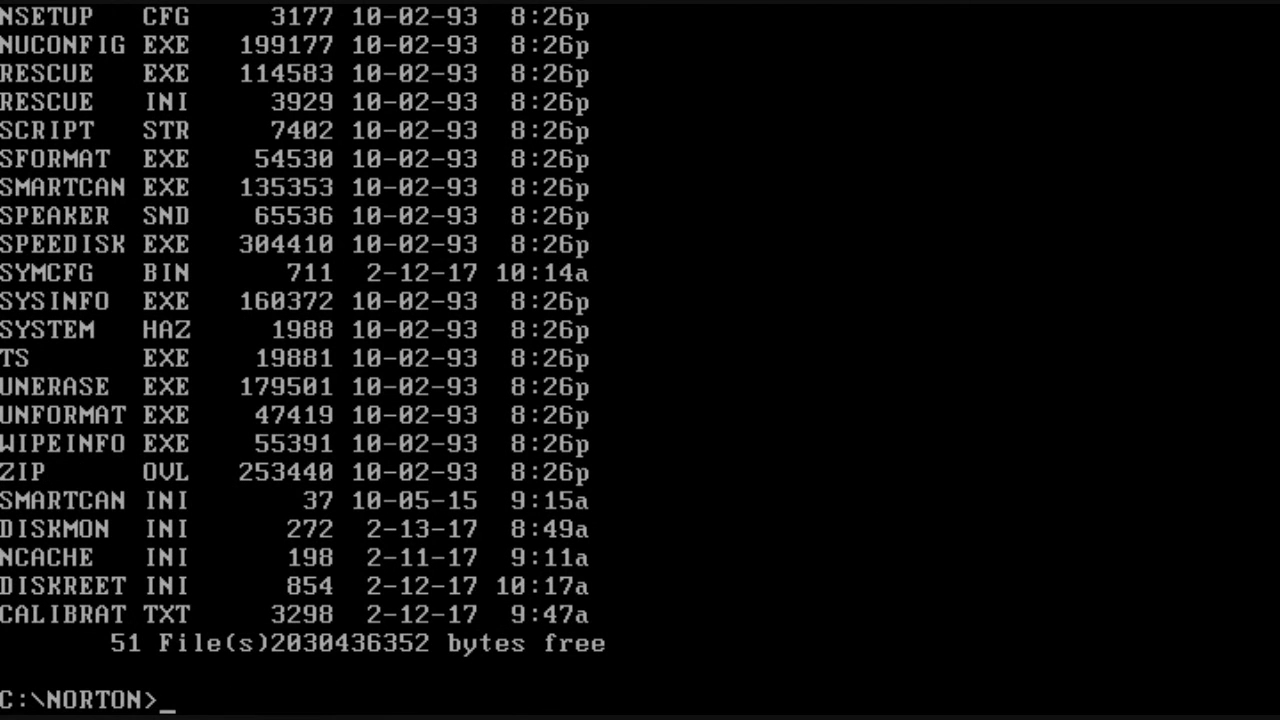
type("cls")
key("Return")
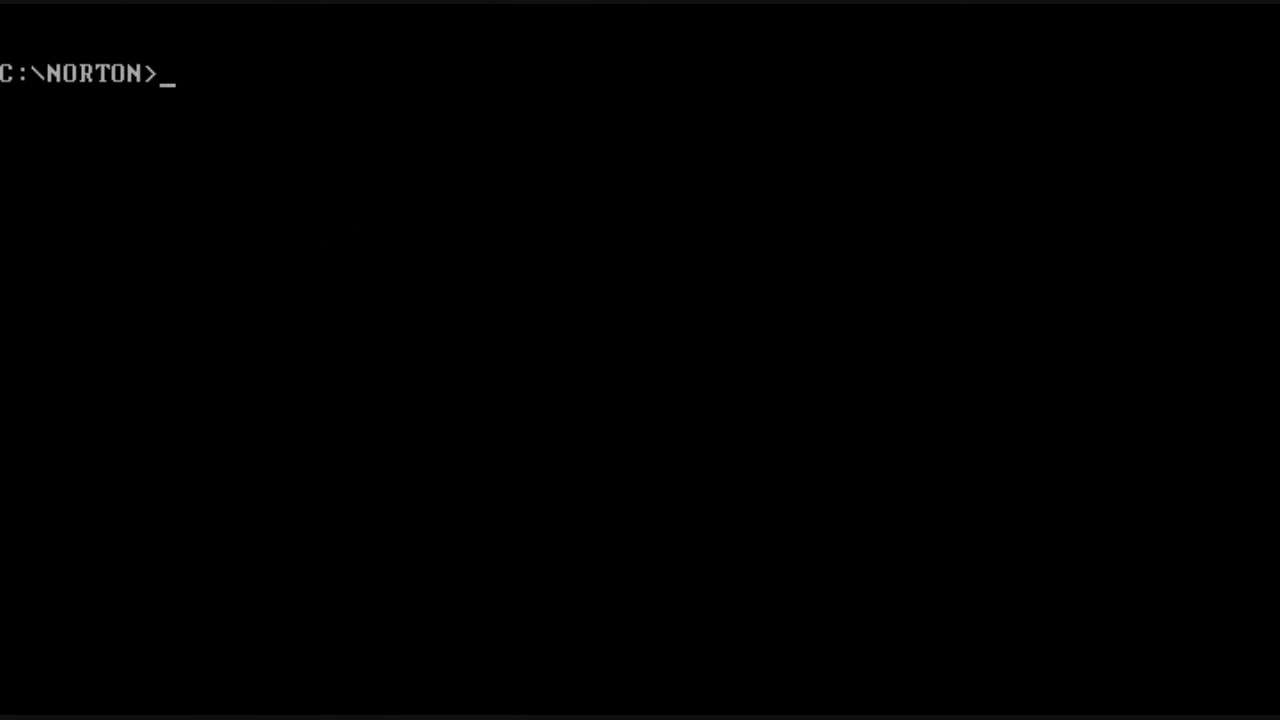
Step: Search the entire disk in File Find for files containing 'ibm'
type("filefind")
key("Return")
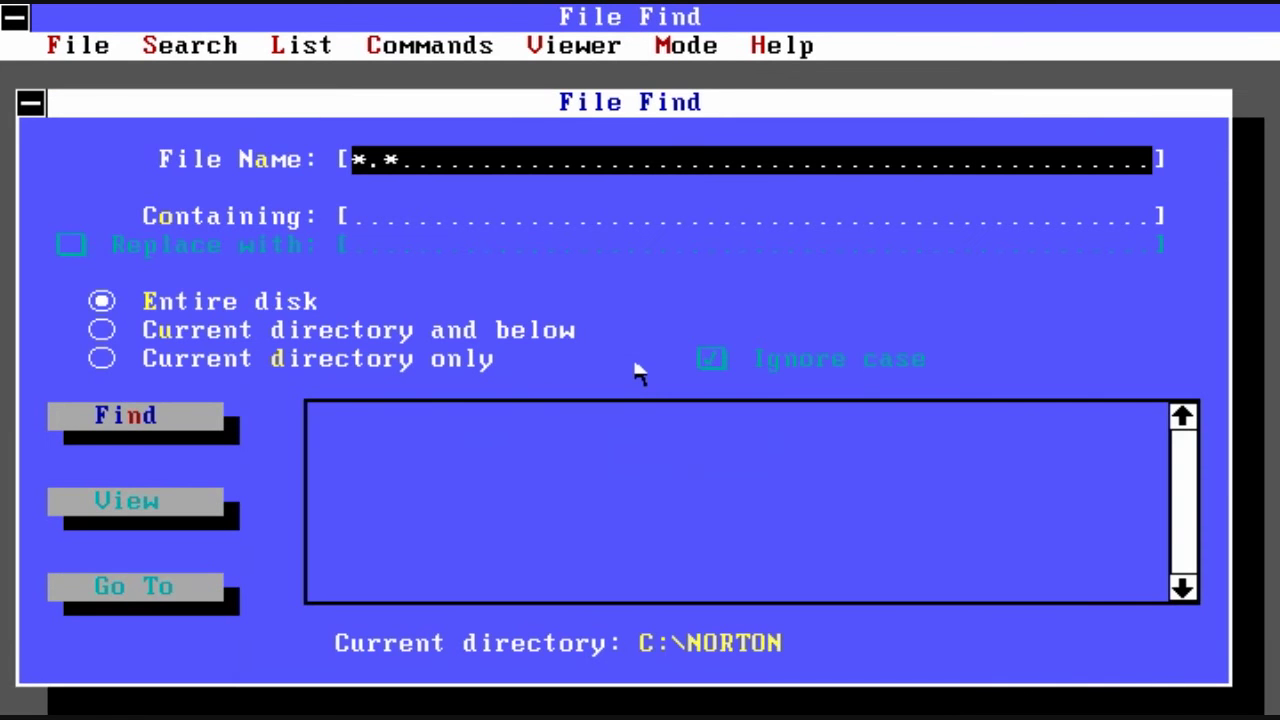
key("Tab")
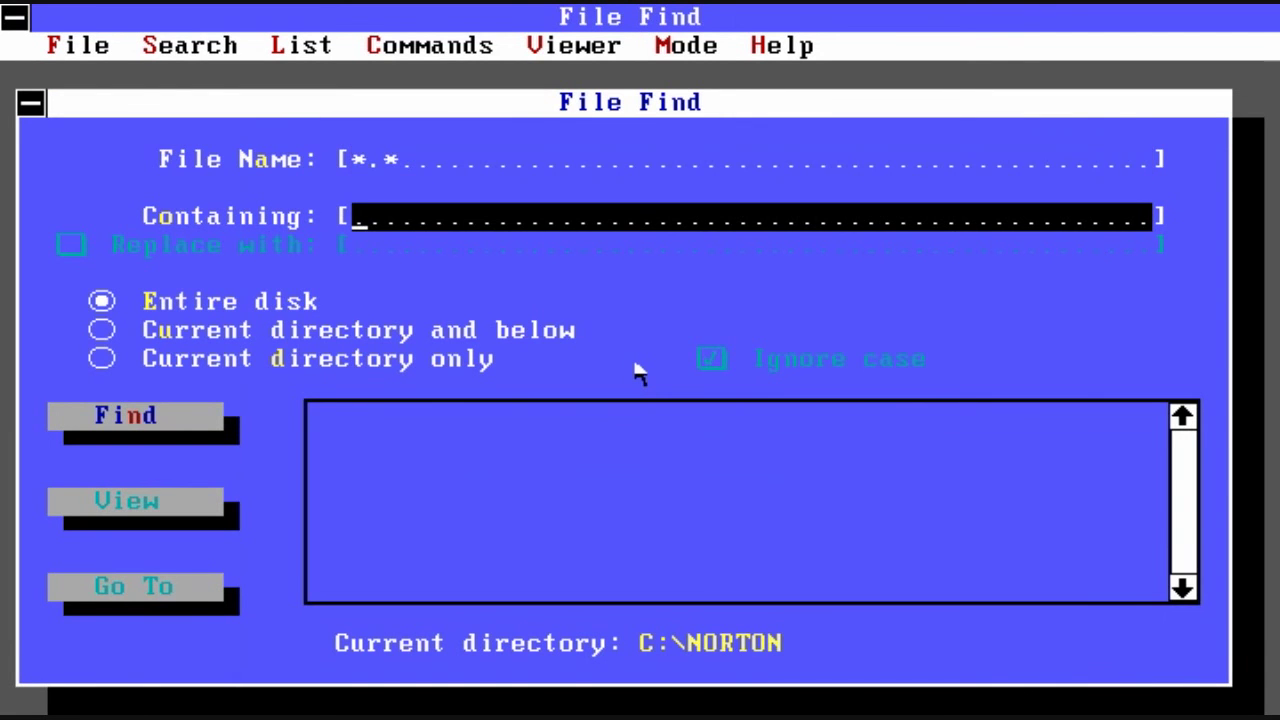
type("ibm")
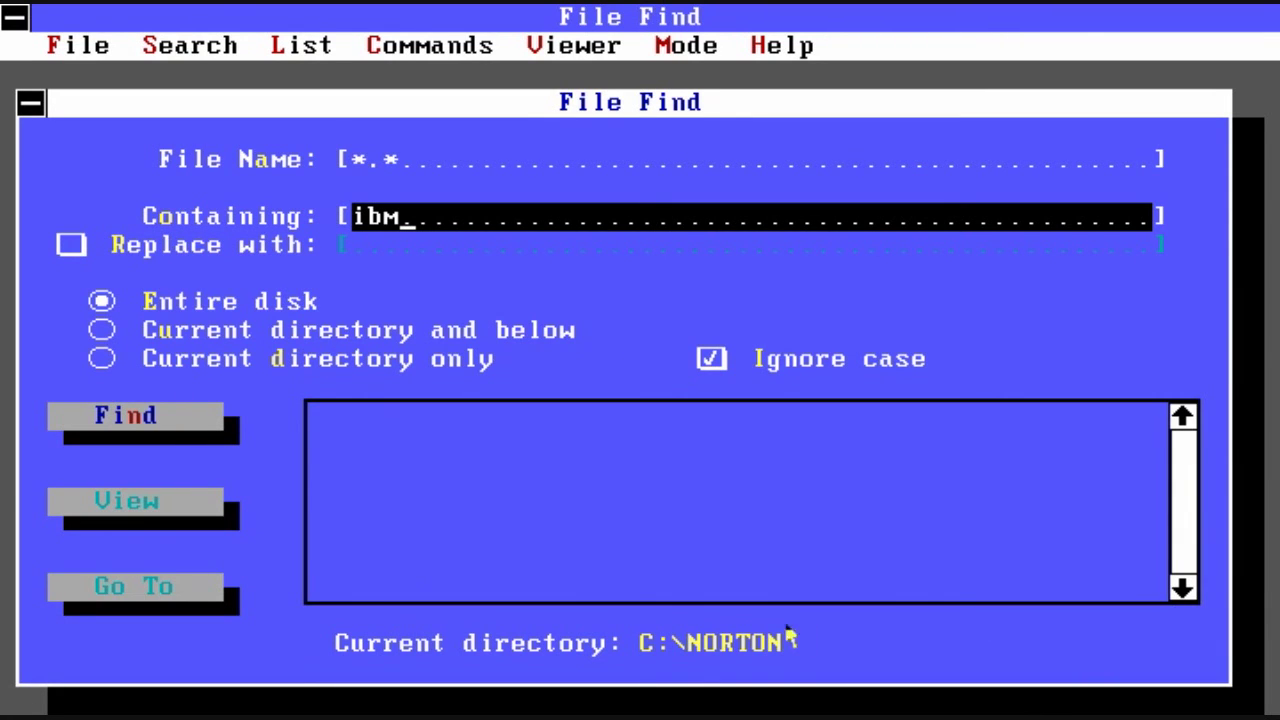
left_click(96, 426)
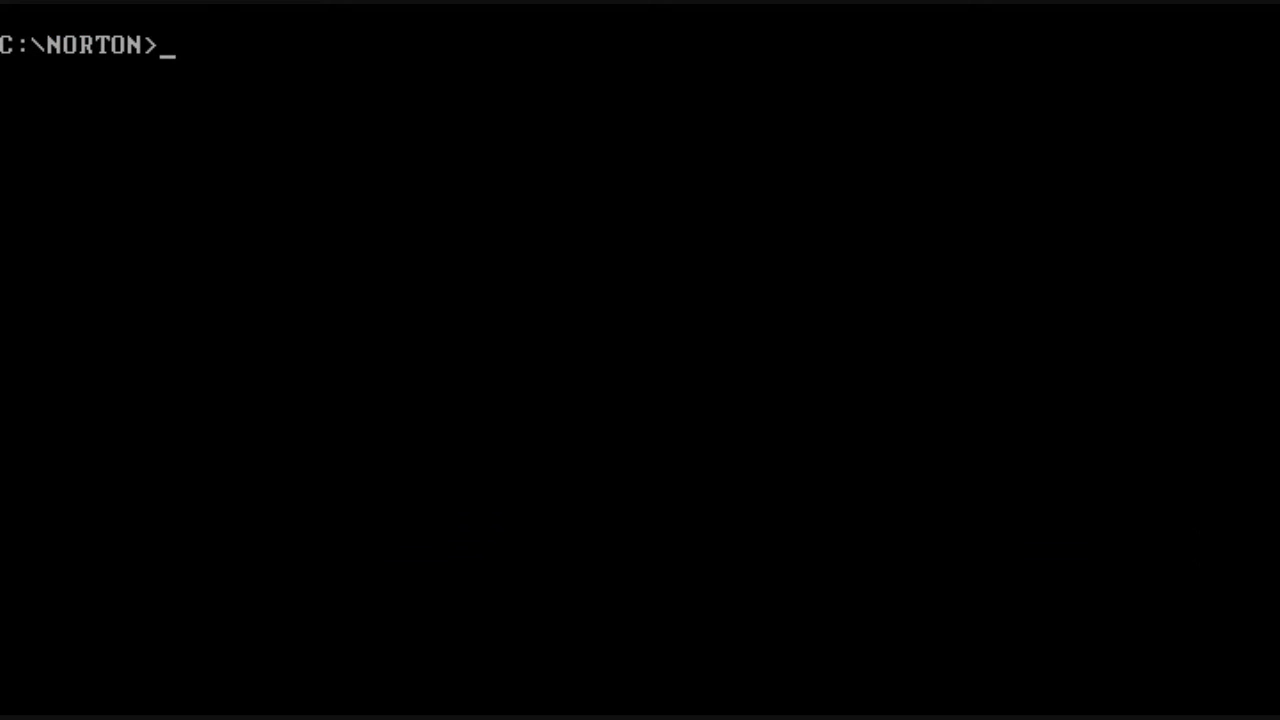
type("filefi")
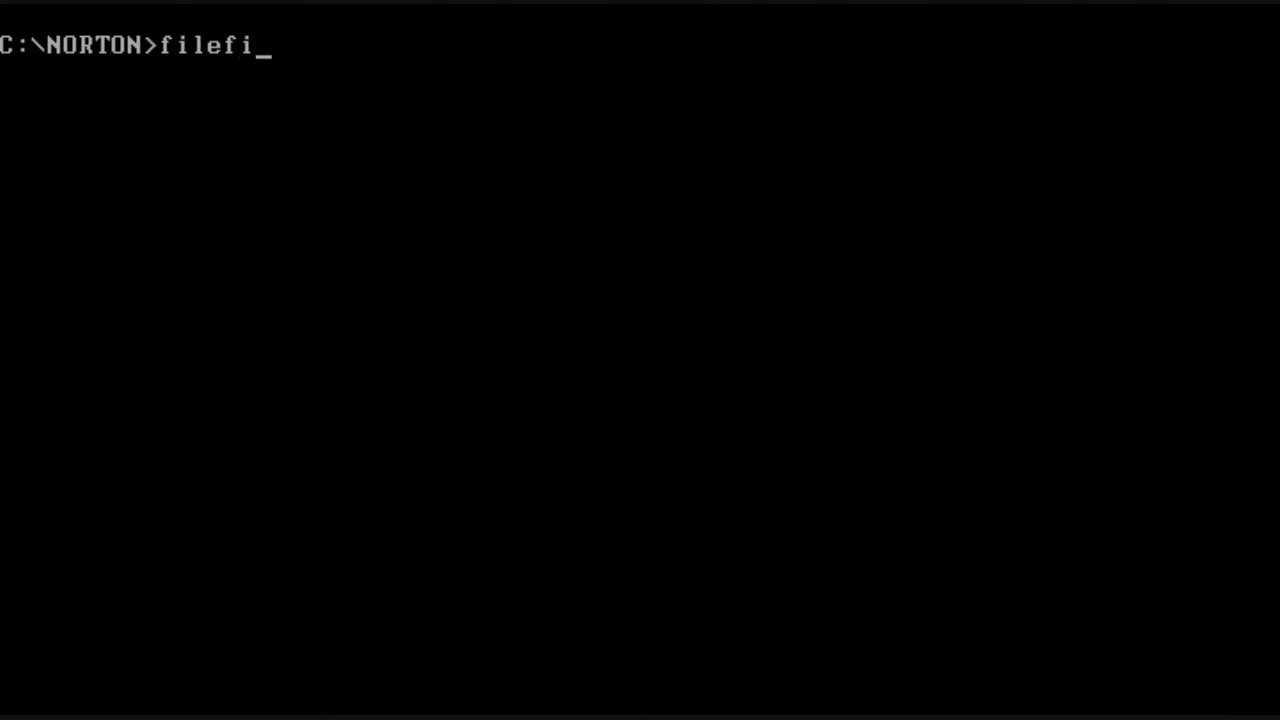
type("x")
key("Return")
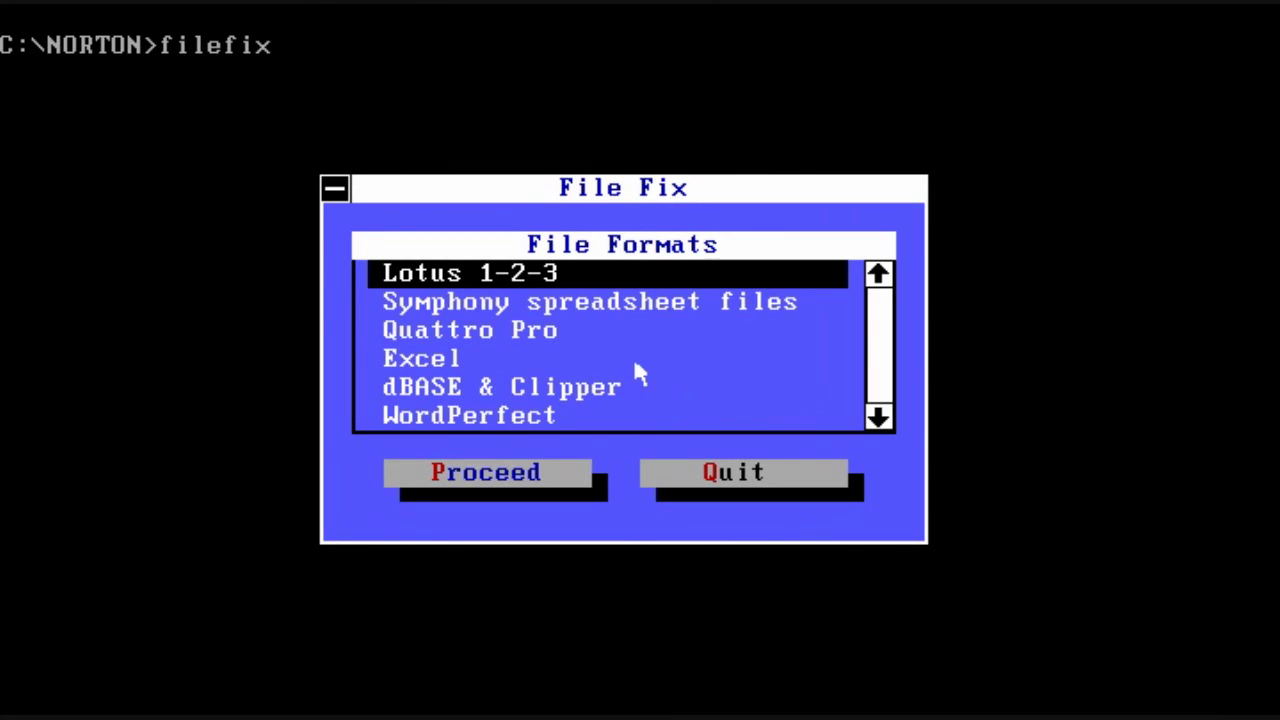
key("Down")
key("Down")
key("Down")
key("Down")
key("Down")
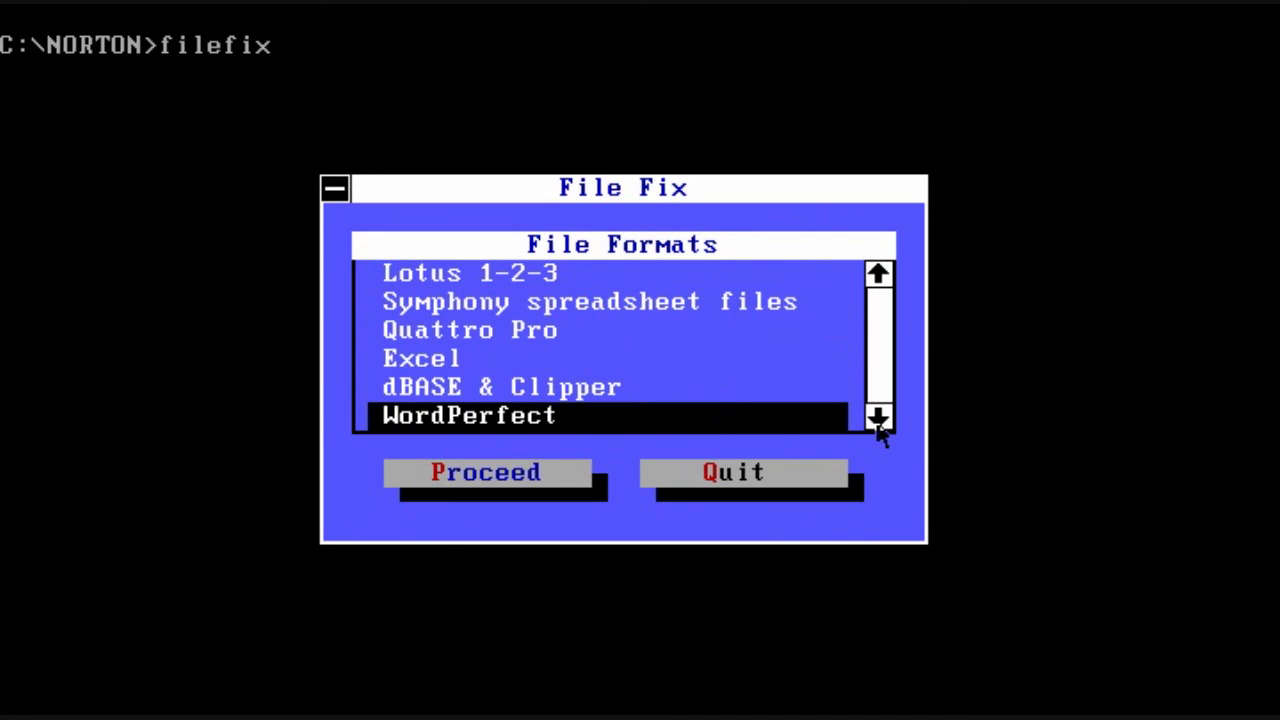
left_click(522, 482)
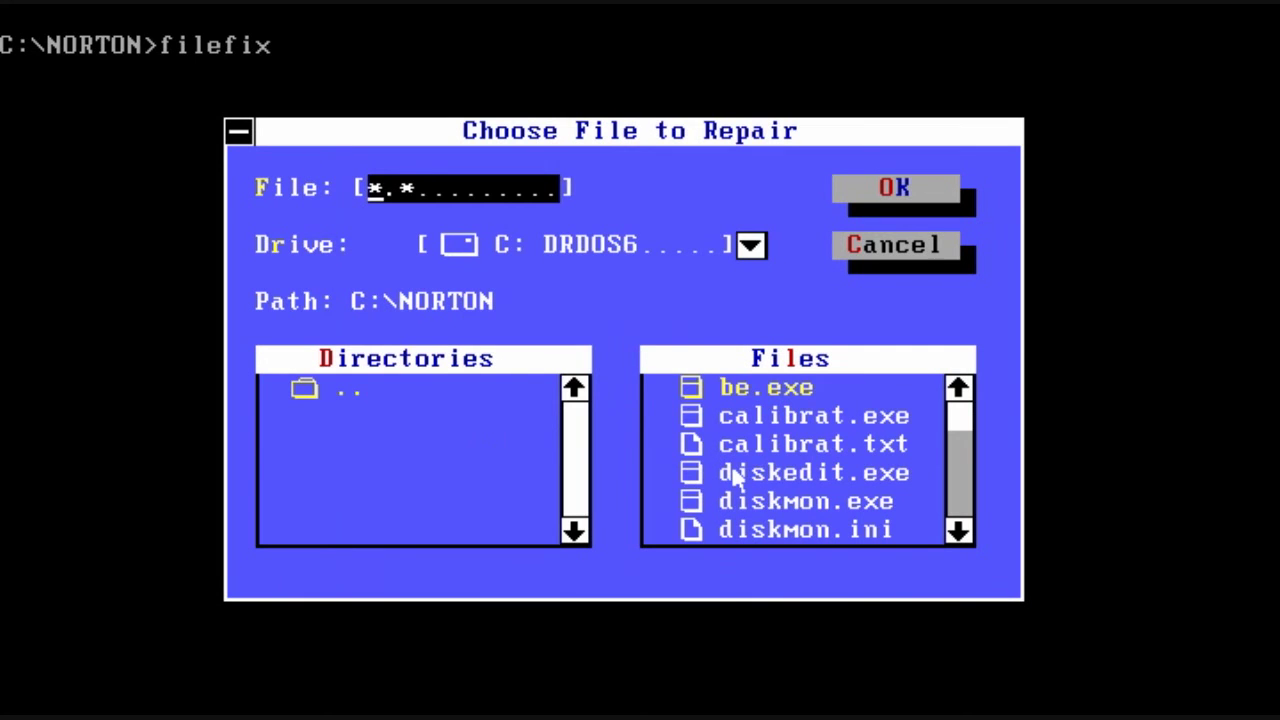
left_click(966, 432)
left_click_drag(966, 432, 957, 529)
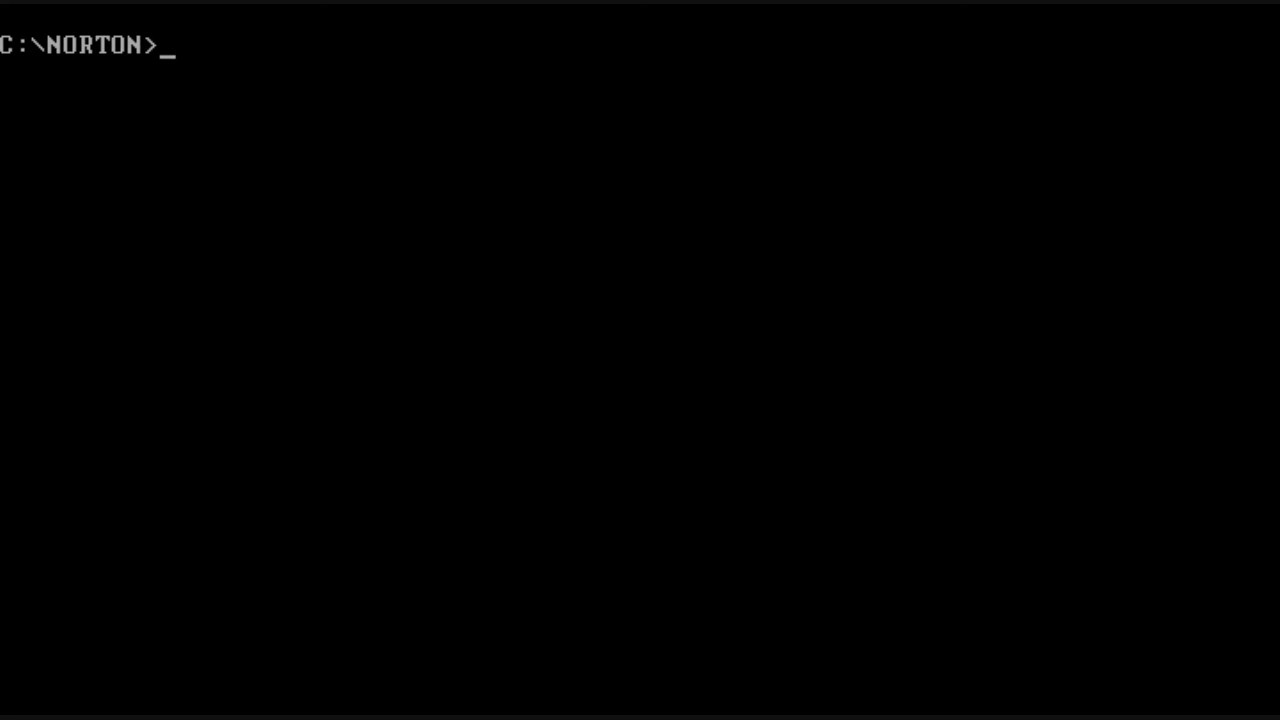
Step: Locate attrib.exe copies with fl, then report .txt sizes in C:\ with fs *.txt c:\
type("fl attrib.exe")
key("Return")
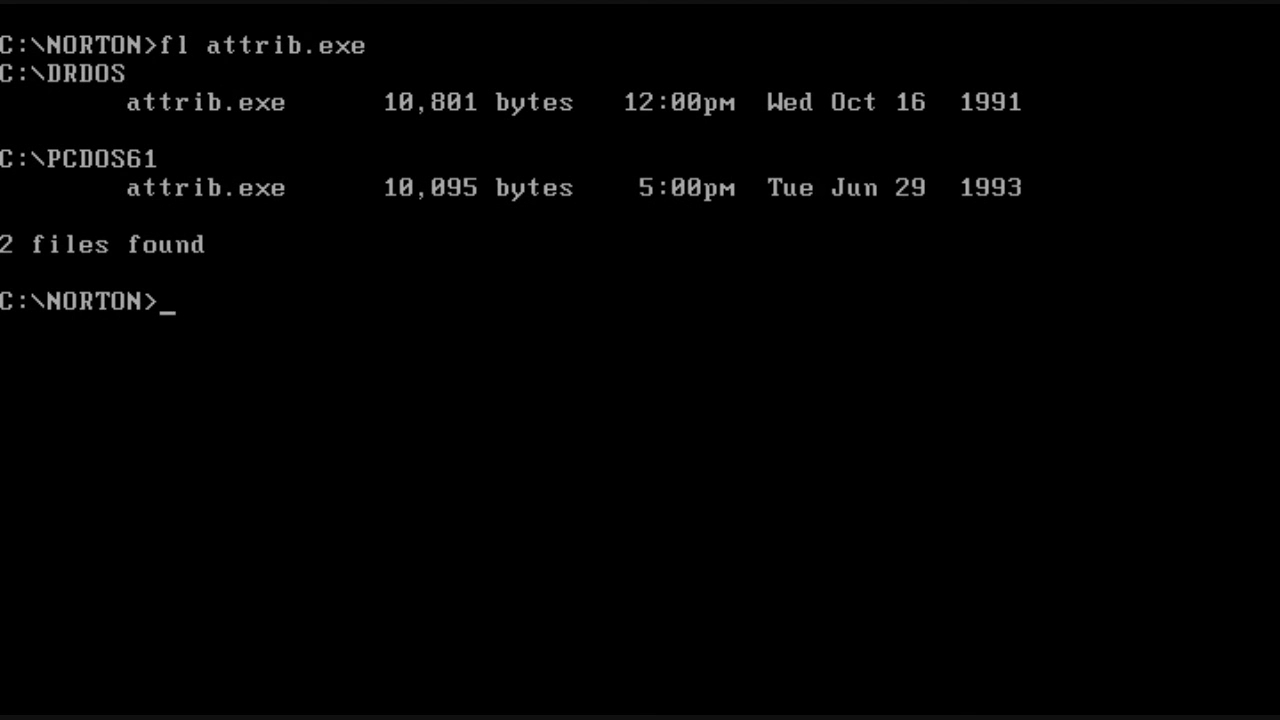
type("cls")
key("Return")
type("fs *.txt c:\\")
key("Return")
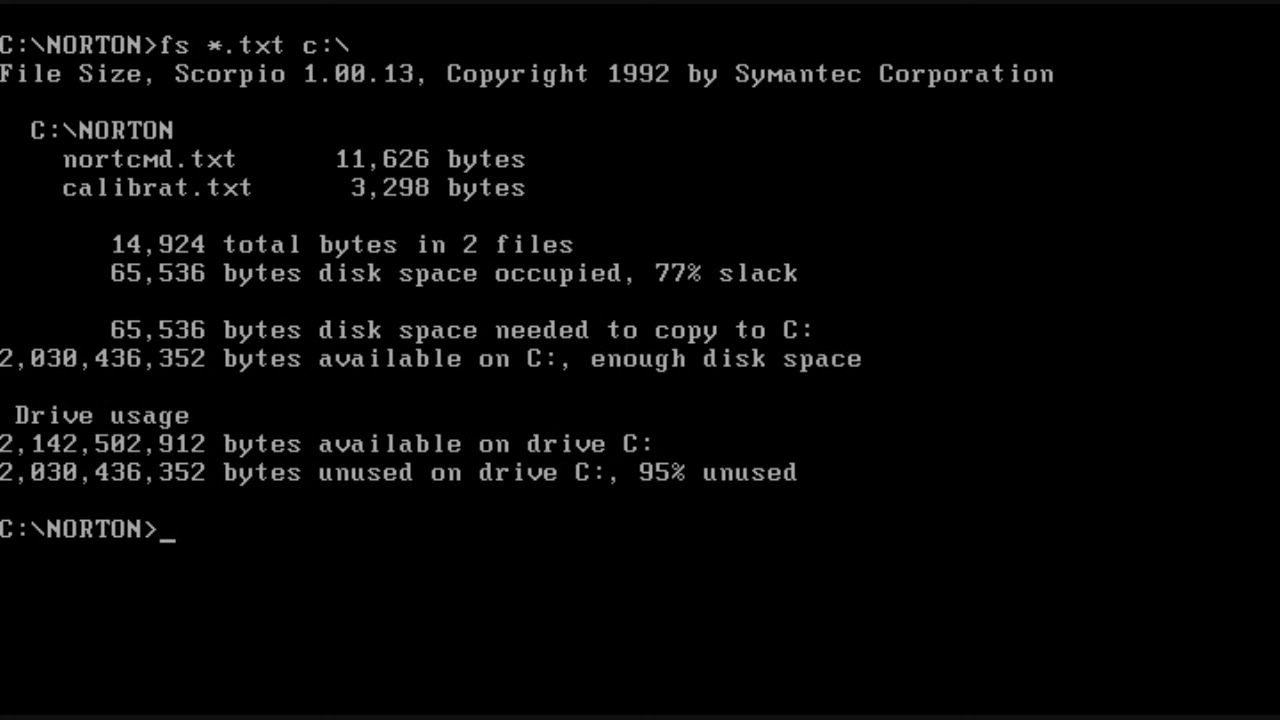
type("cls")
key("Return")
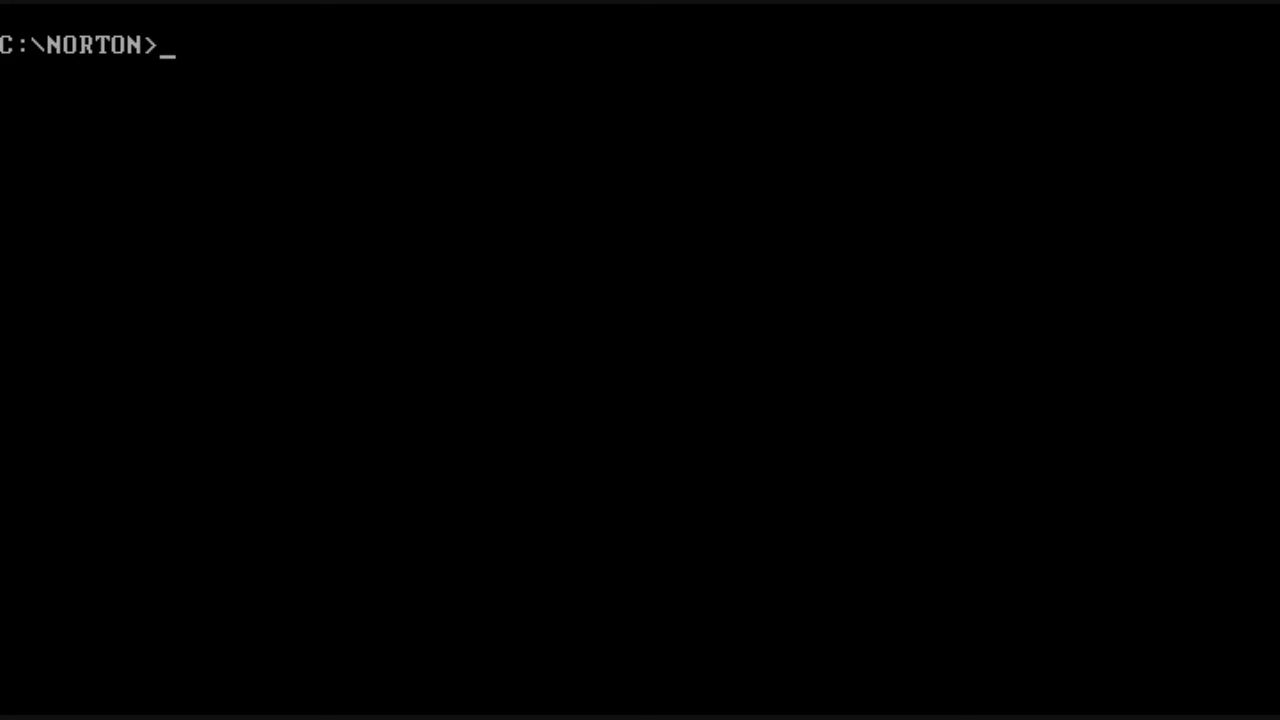
Step: Report .txt sizes across all subdirectories with fs c:\*.txt /s, then update IMAGE for C:
type("fs c:\\*.txt /s")
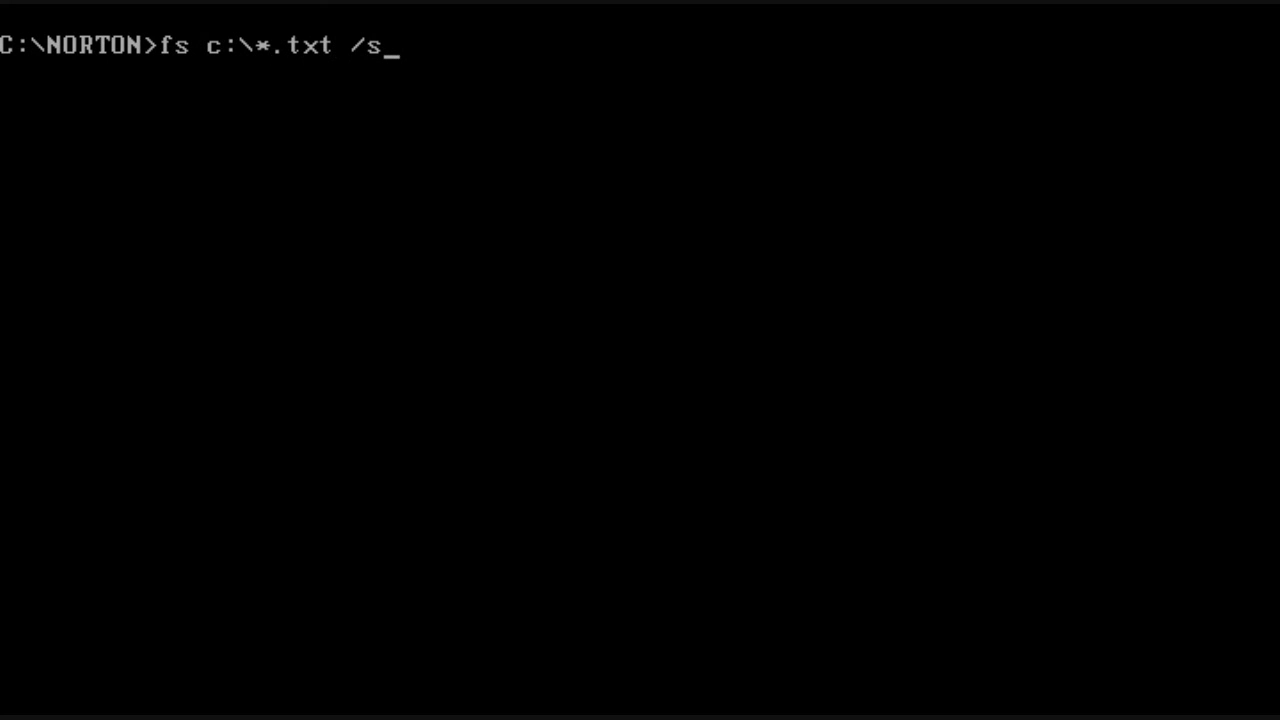
key("Return")
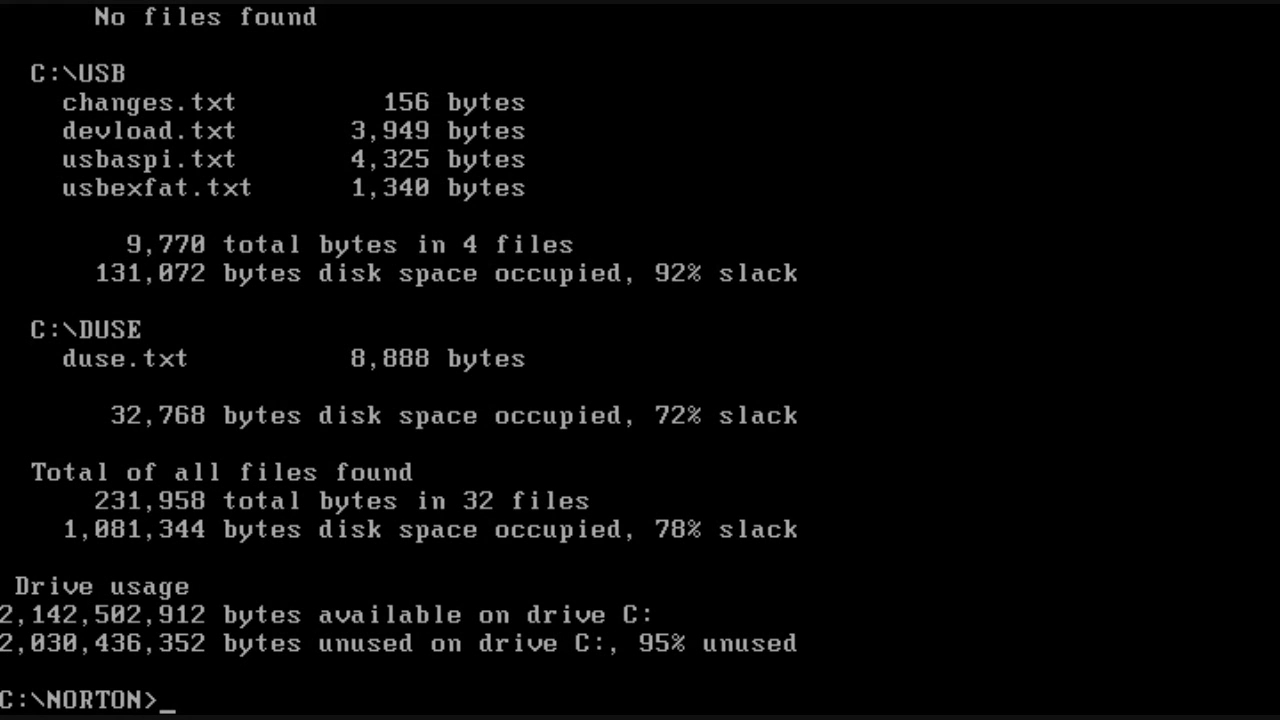
type("cls")
key("Return")
type("image")
key("Return")
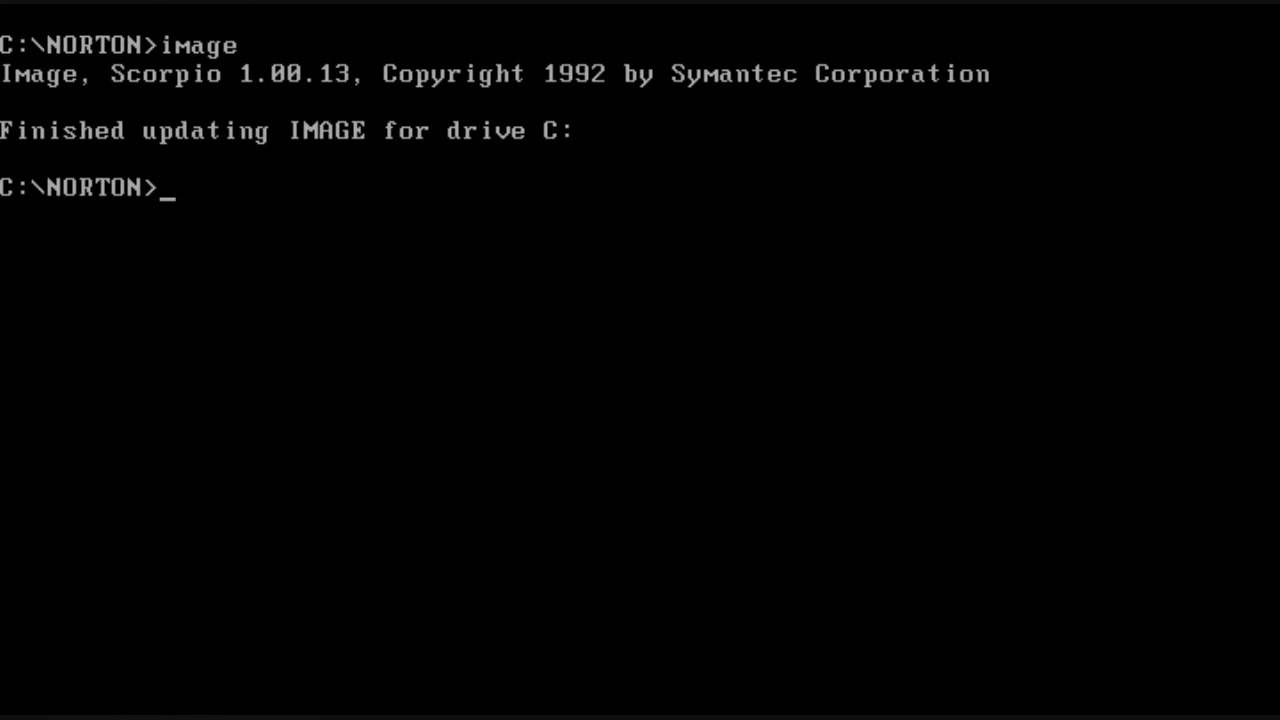
Step: In the root of C:, check image*.* attributes and list IMAGE.DAT, IMAGE.BAK and IMAGE.IDX
type("cd..")
key("Return")
type("attrib image")
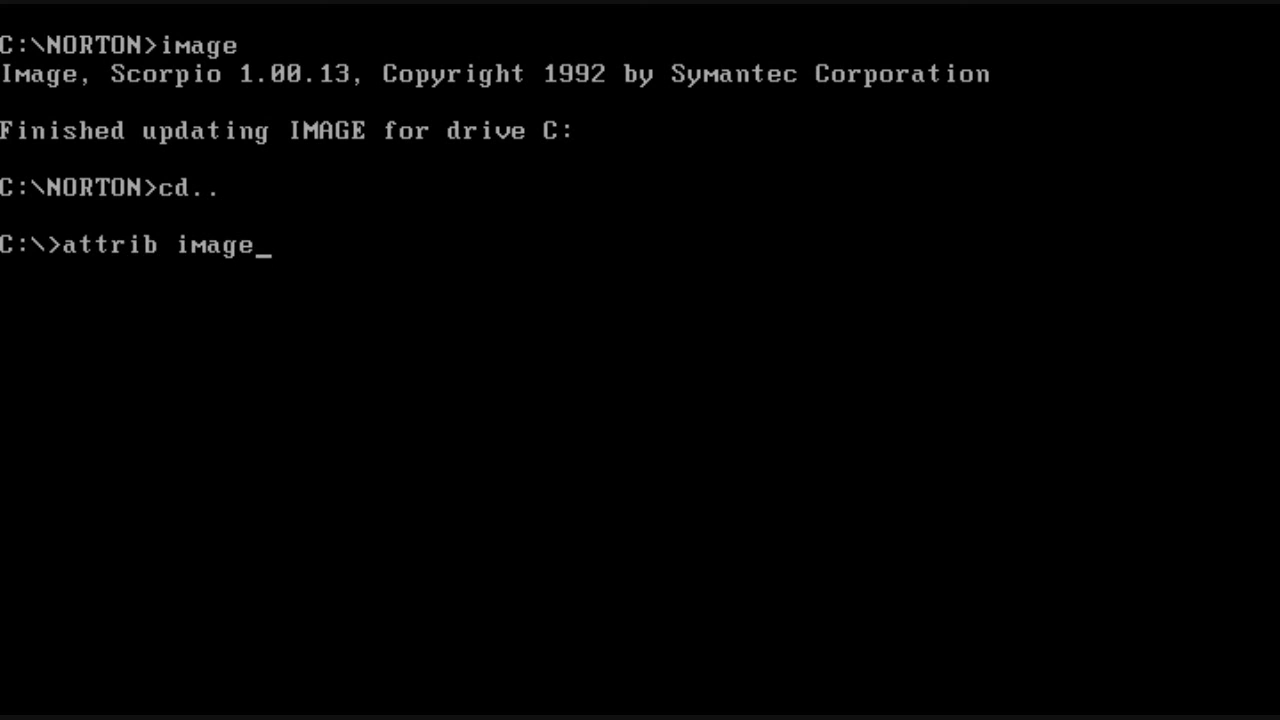
type("*.*")
key("Return")
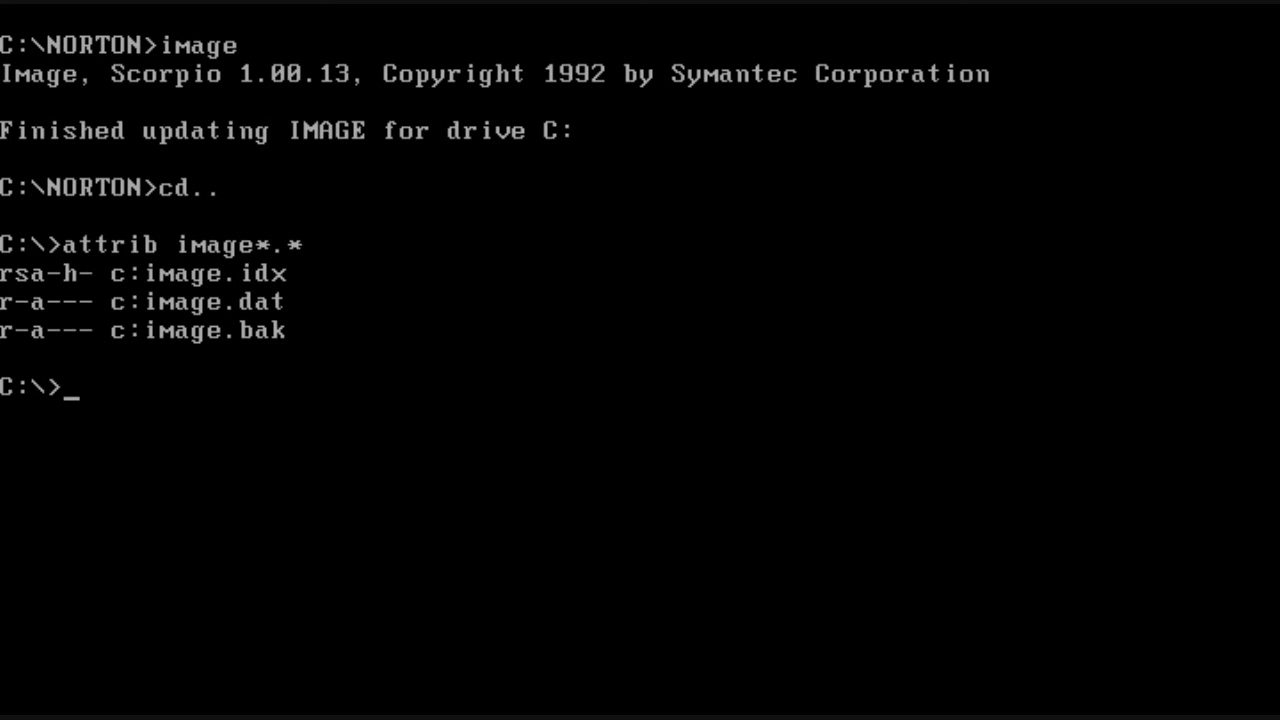
type("attrib")
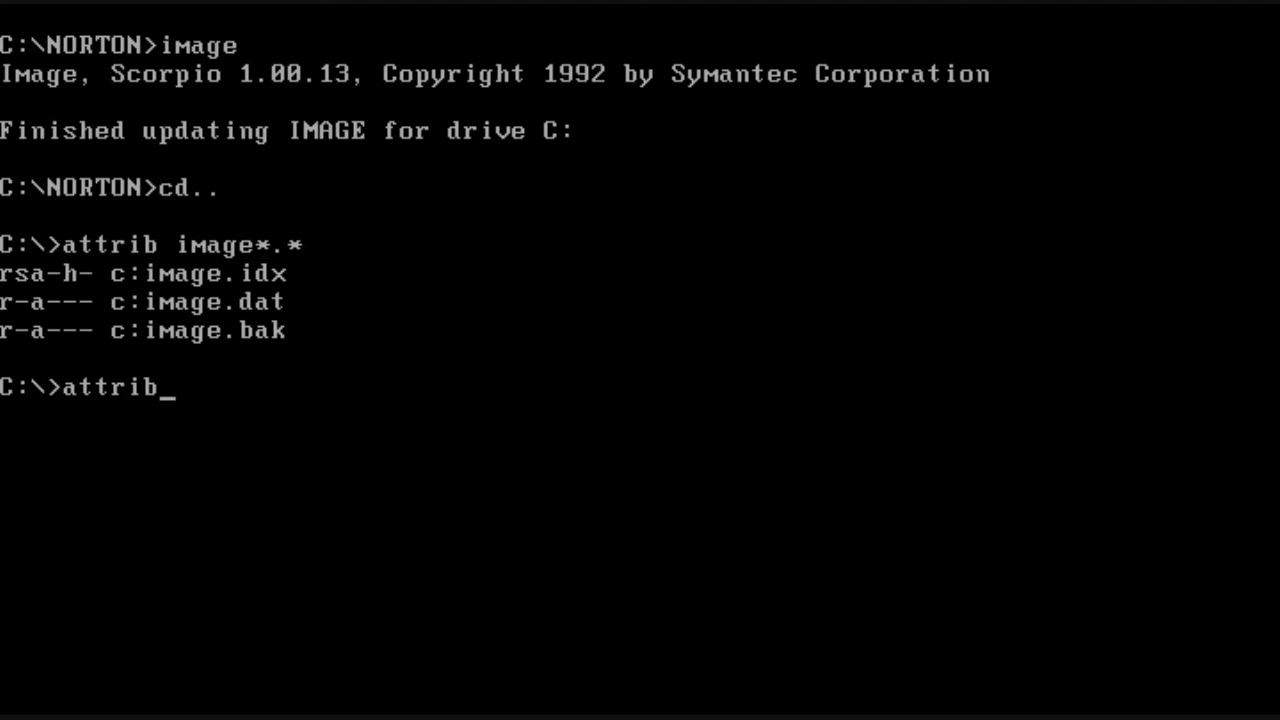
key("BackSpace")
key("BackSpace")
key("BackSpace")
key("BackSpace")
key("BackSpace")
key("BackSpace")
type("dir ")
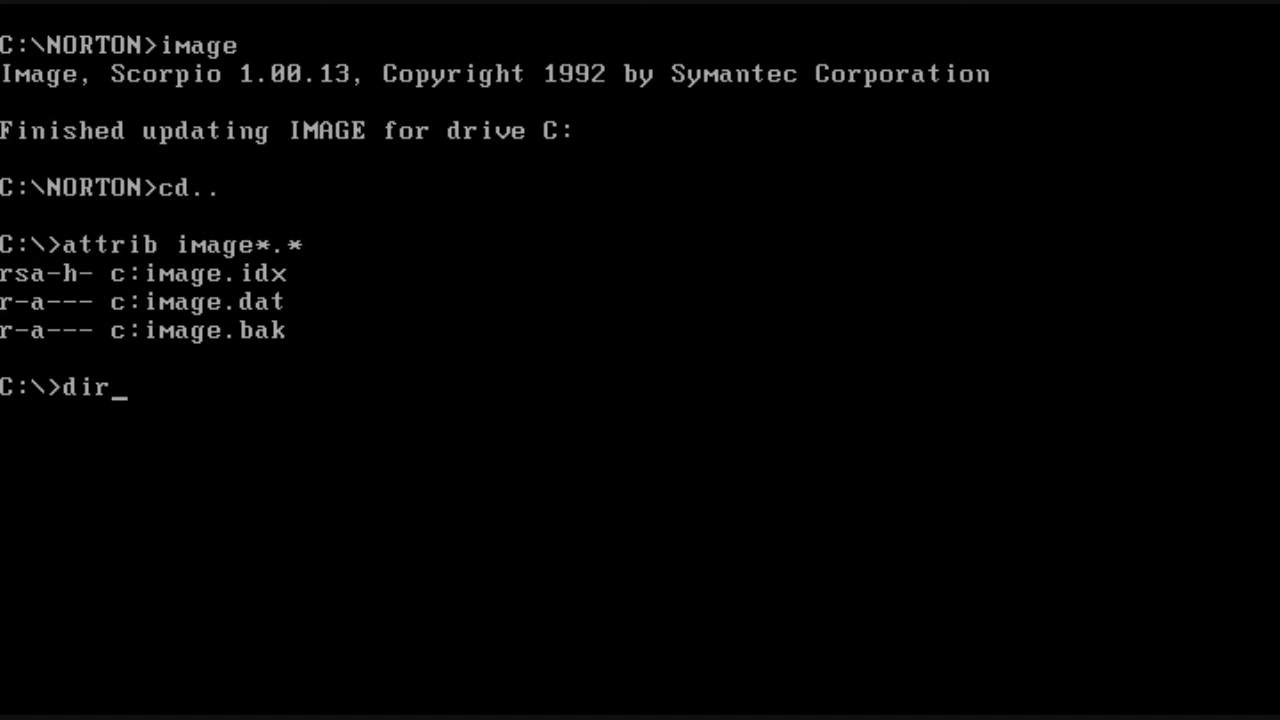
type("image*.*")
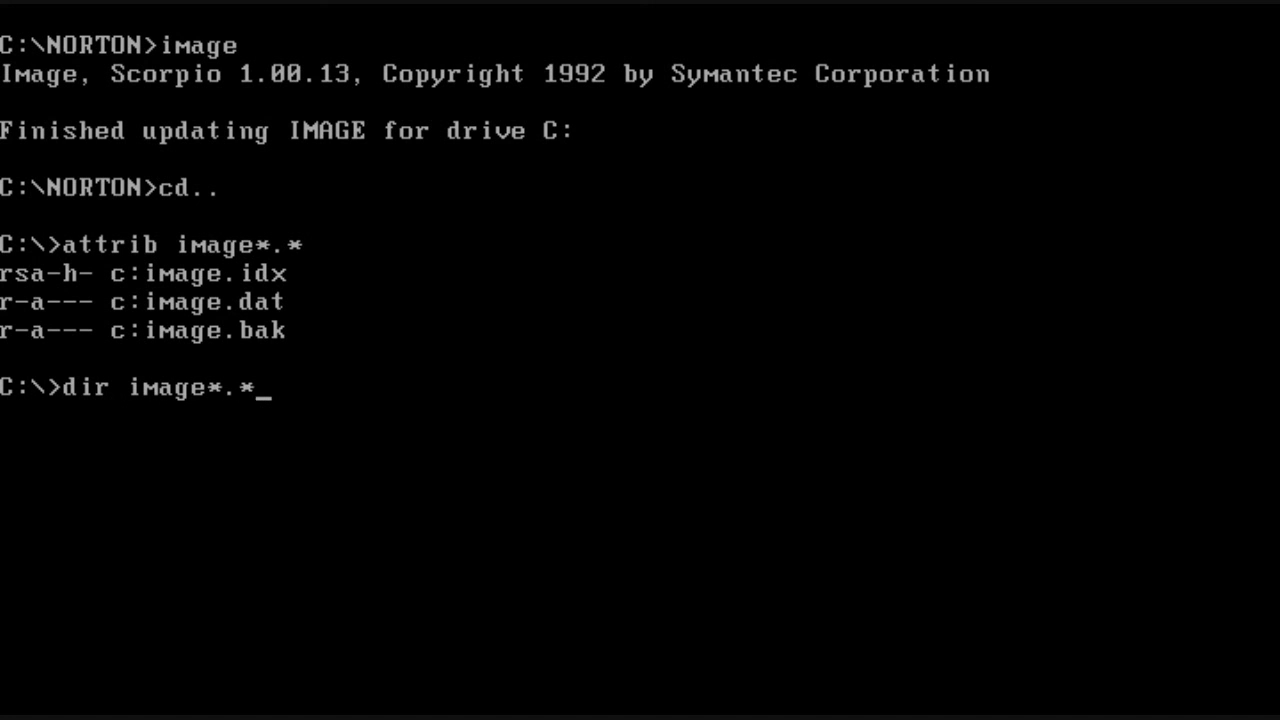
key("Return")
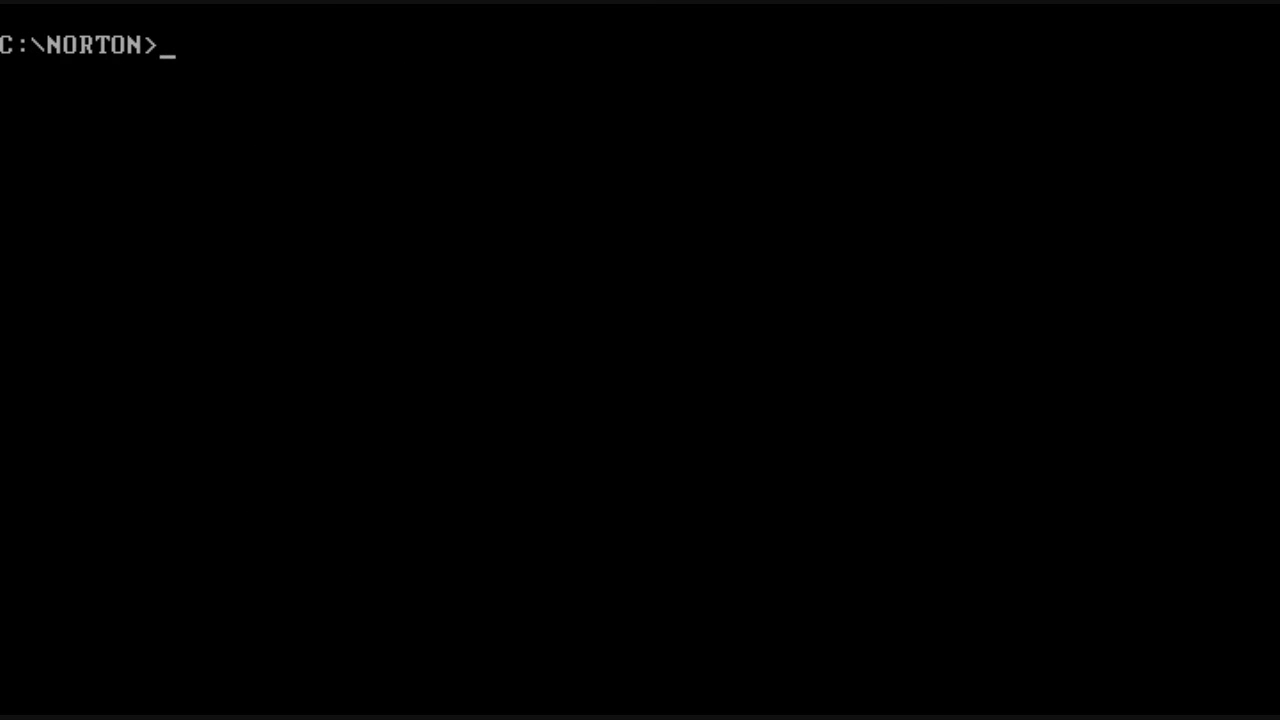
Step: Show LP help and print calibrat.txt into out.txt with /HEADER1 and /N line numbers
type("lp /?")
key("Return")
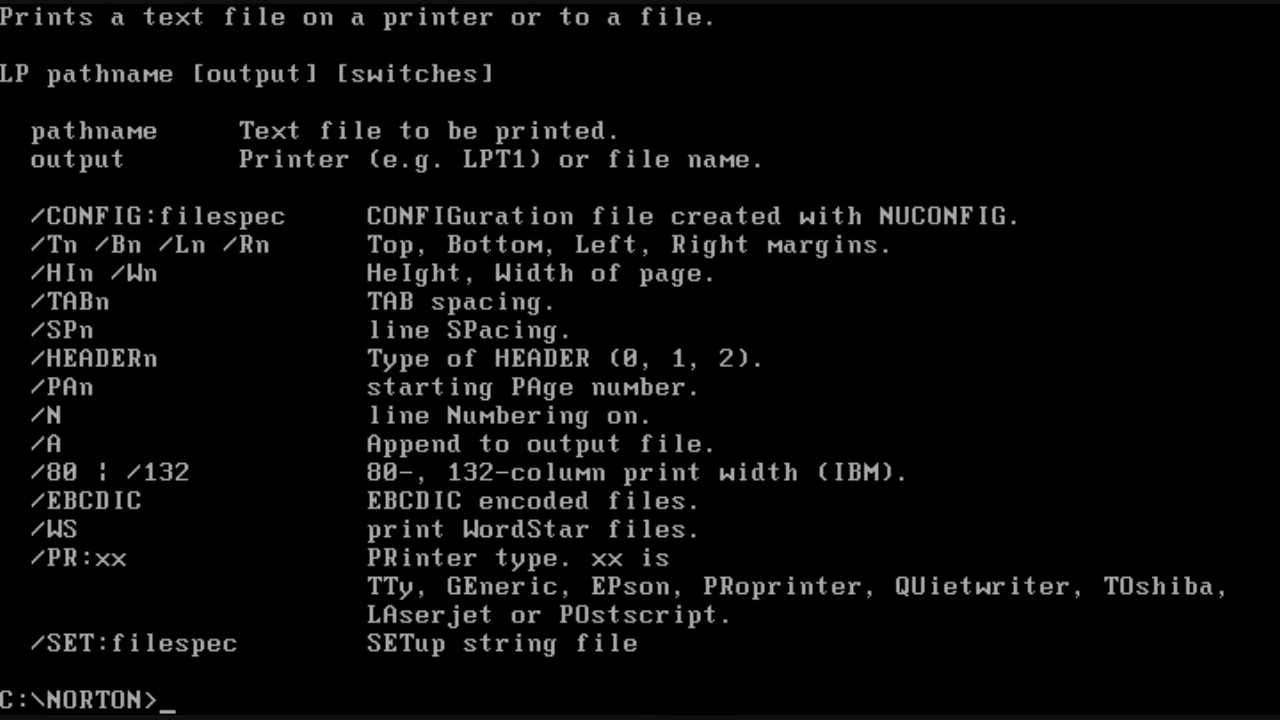
type("lp calib")
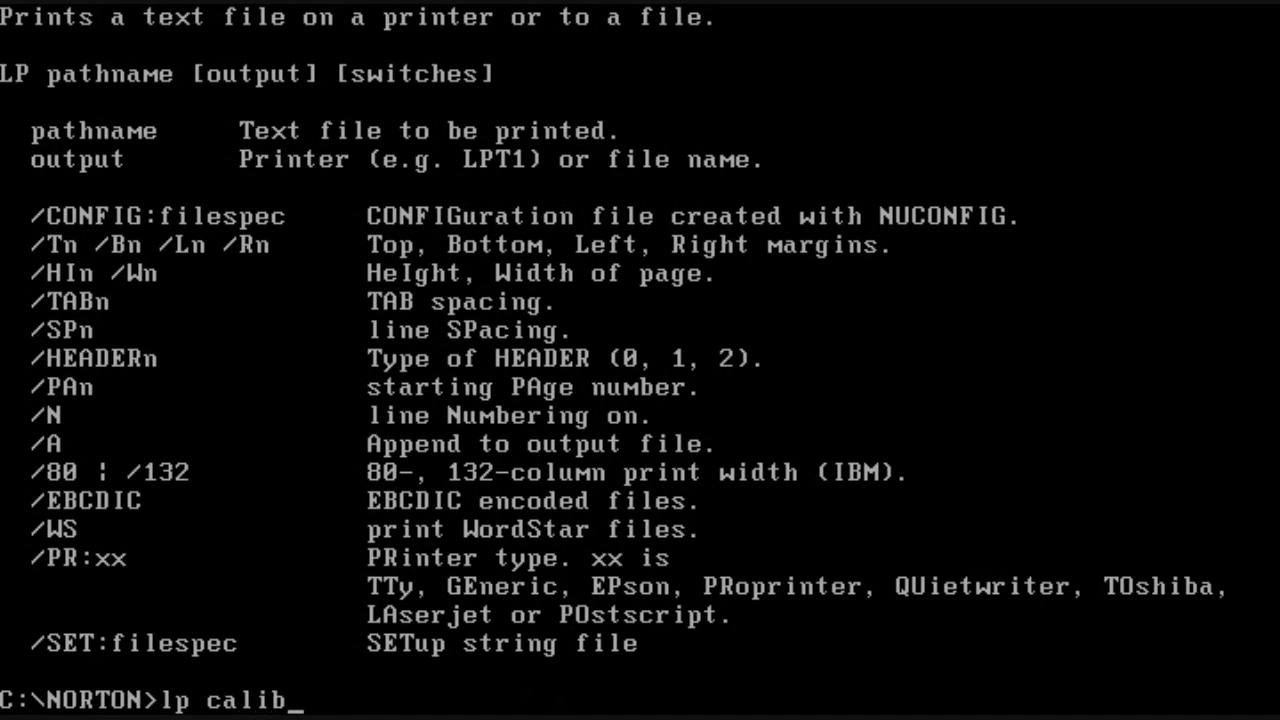
type("rat.txt out.txt")
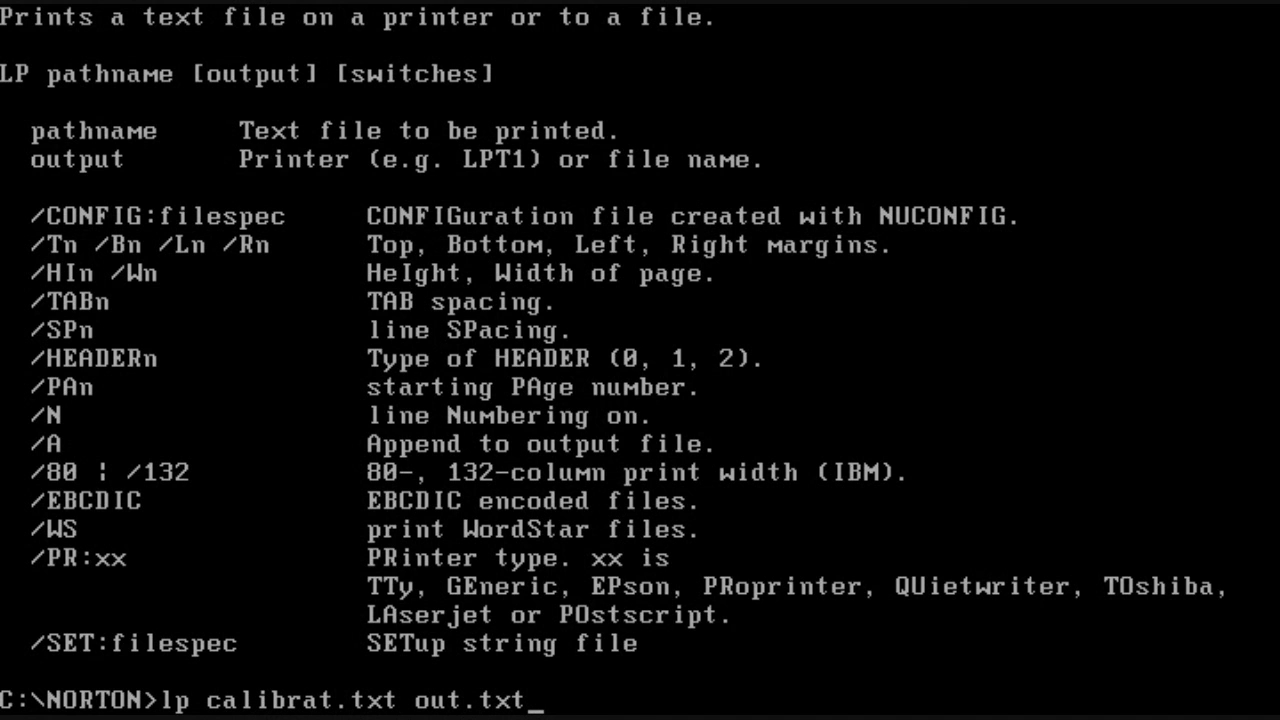
type(" /HEADER1")
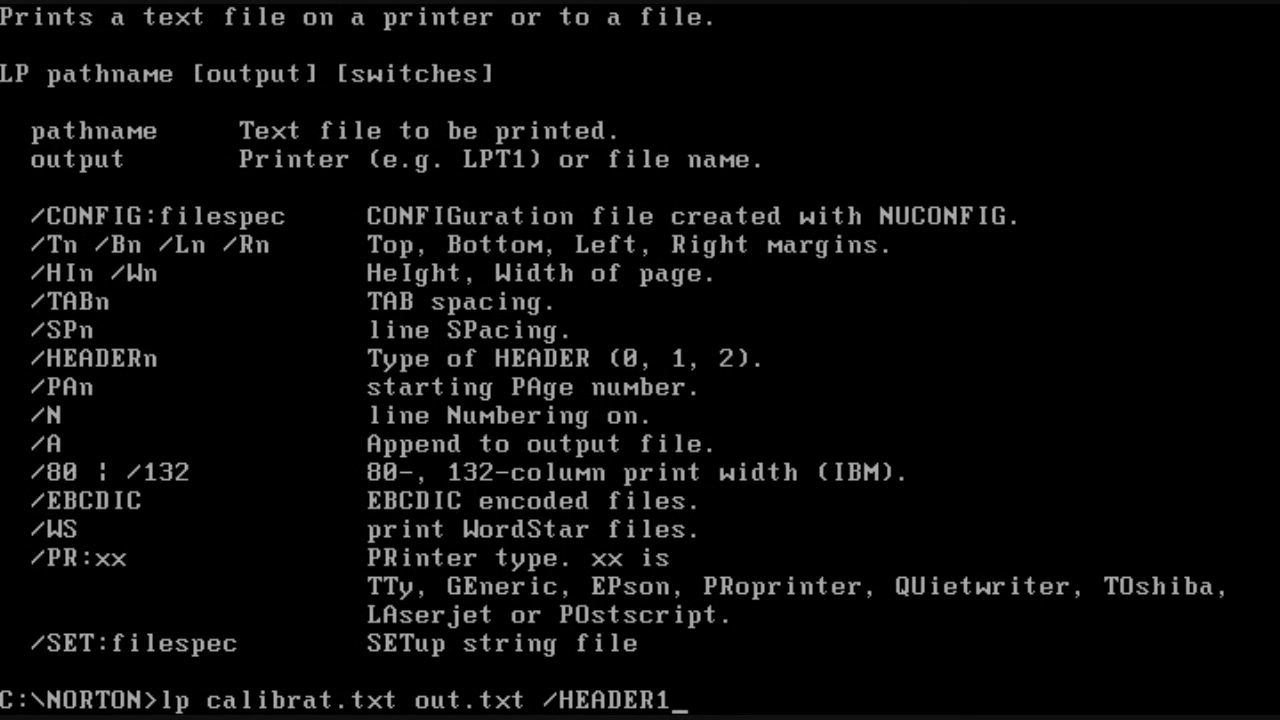
type(" /N")
key("Return")
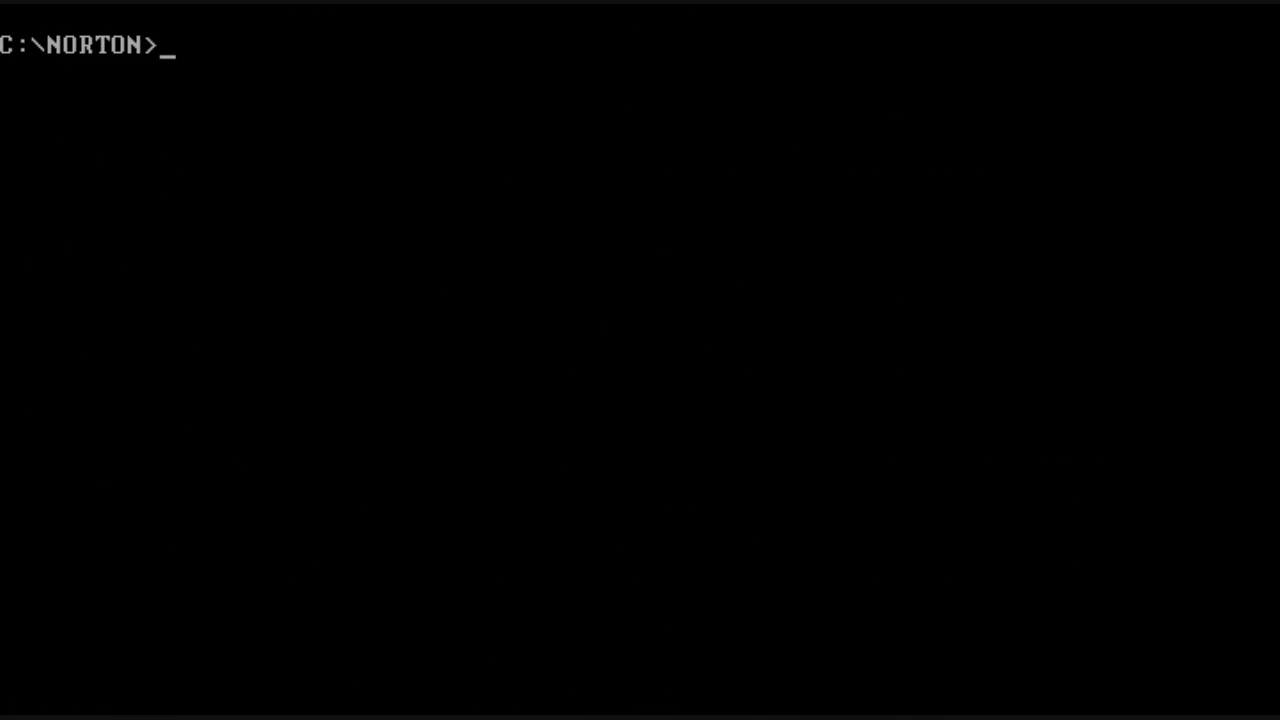
Step: Page through out.txt with type | more to the end, then clear the screen
type("type ")
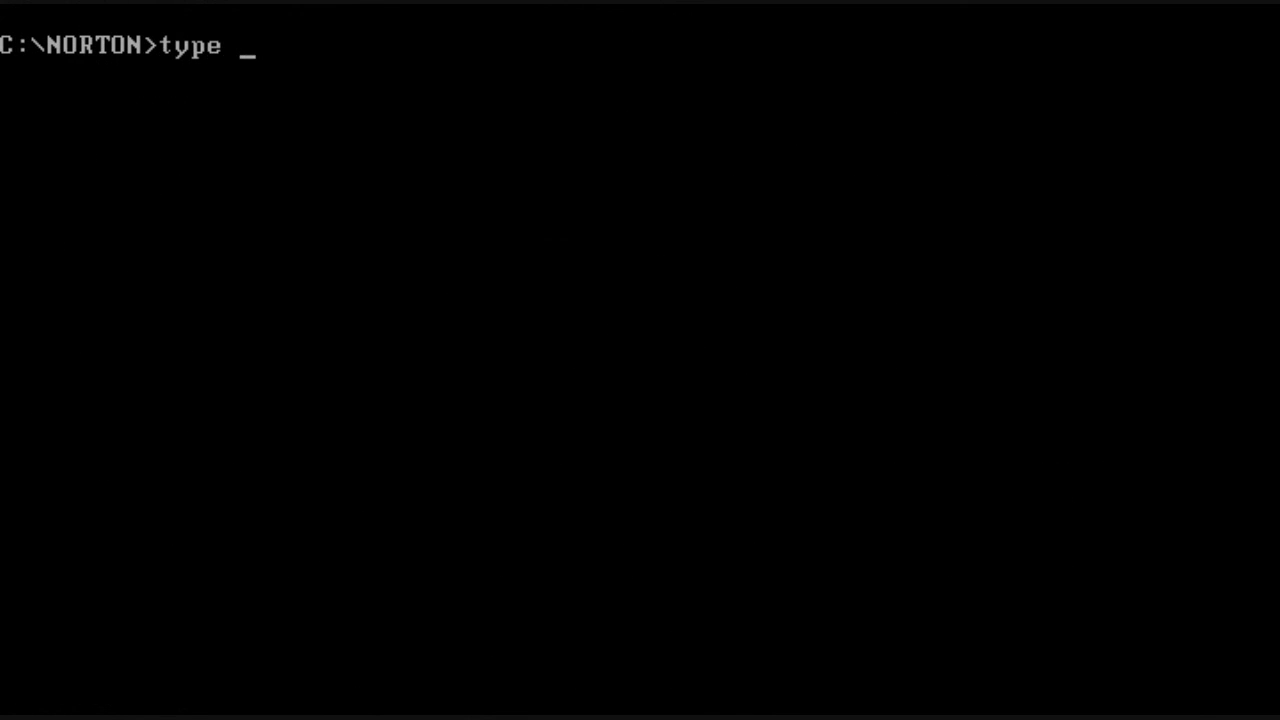
type("out.txt ")
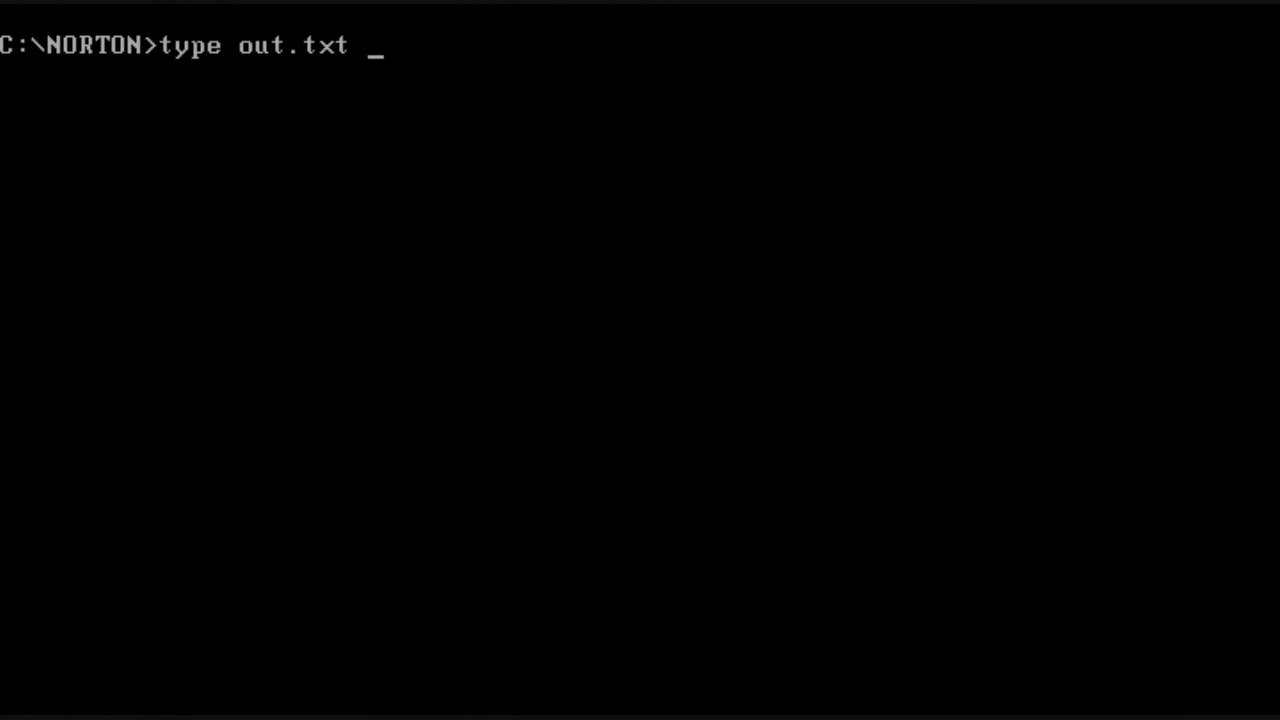
type("| more")
key("Return")
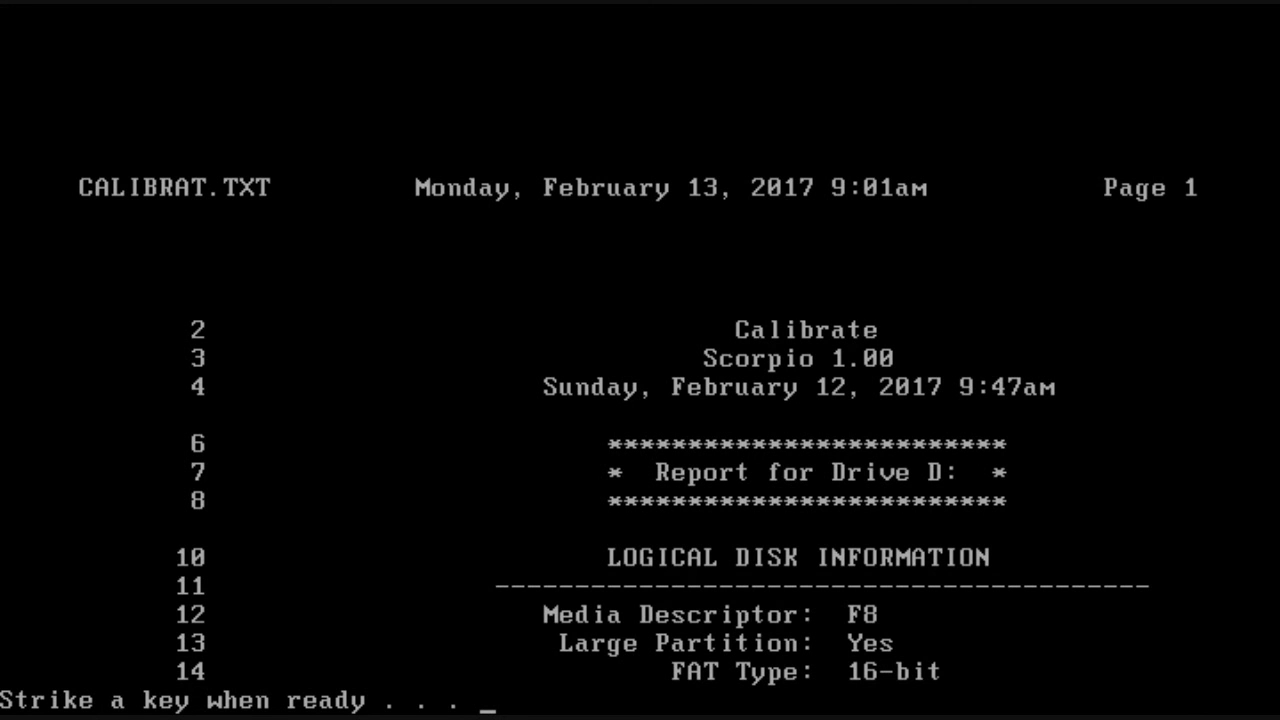
key("space")
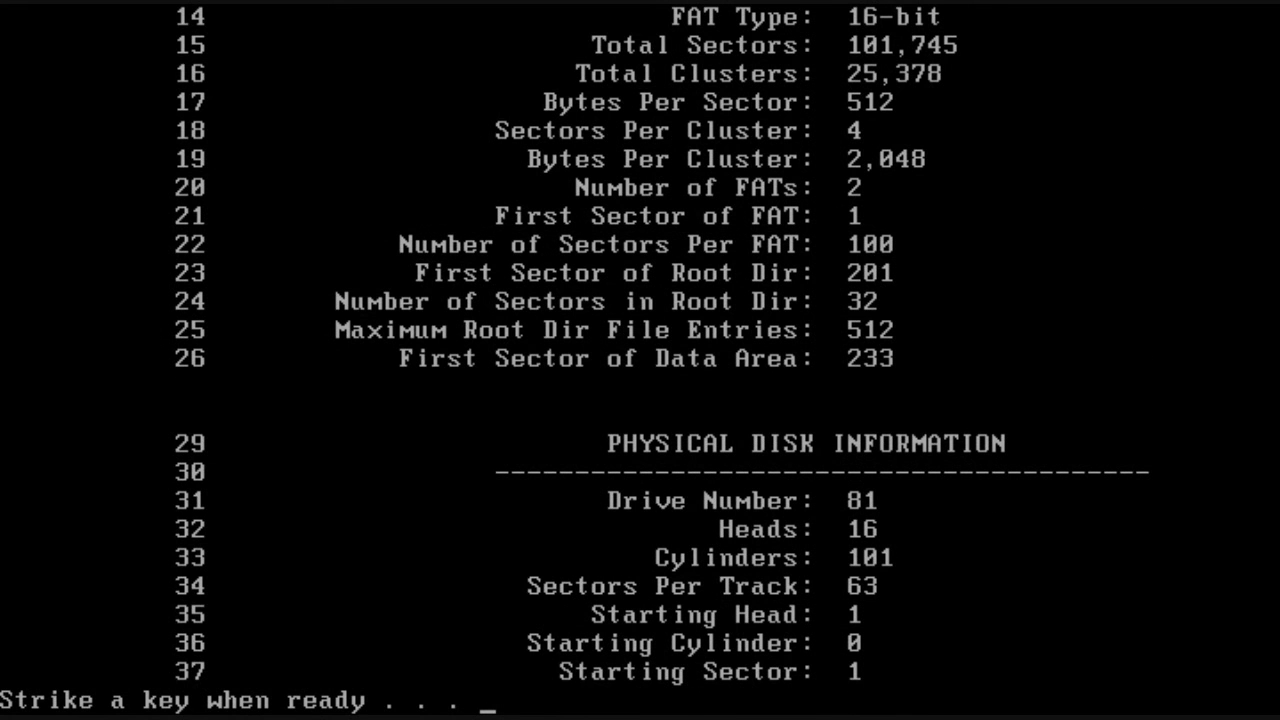
key("space")
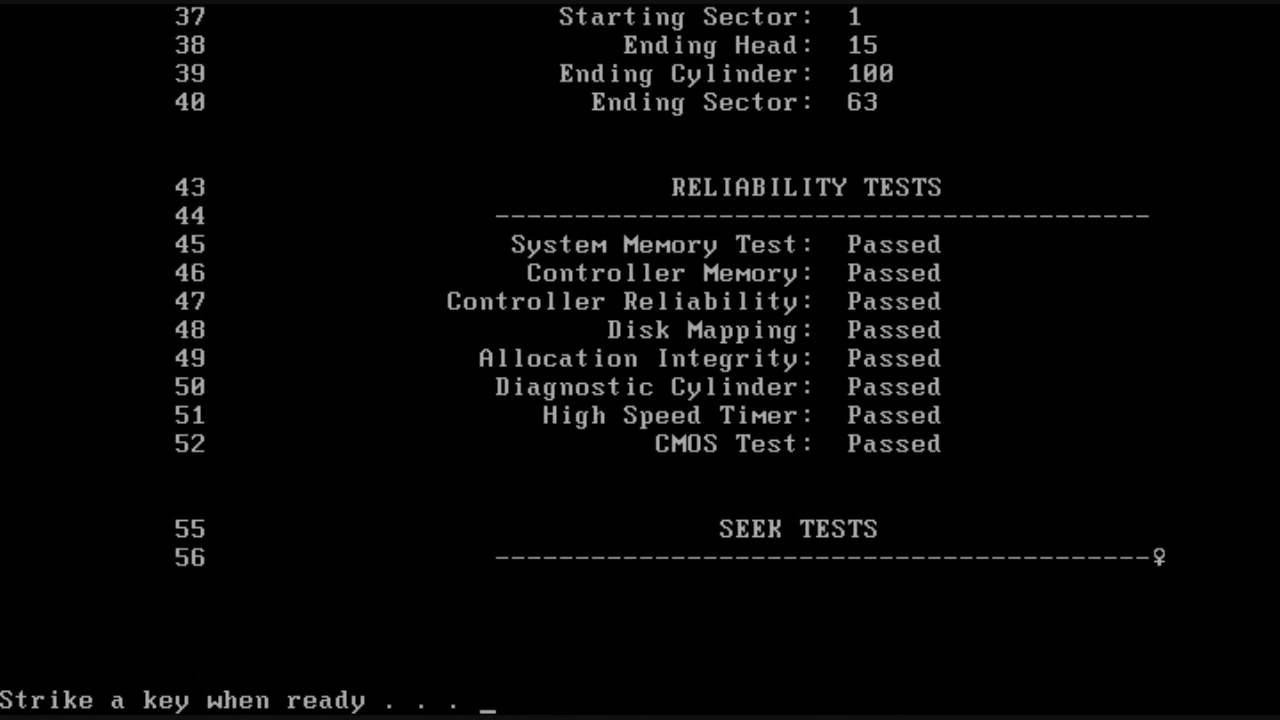
key("space")
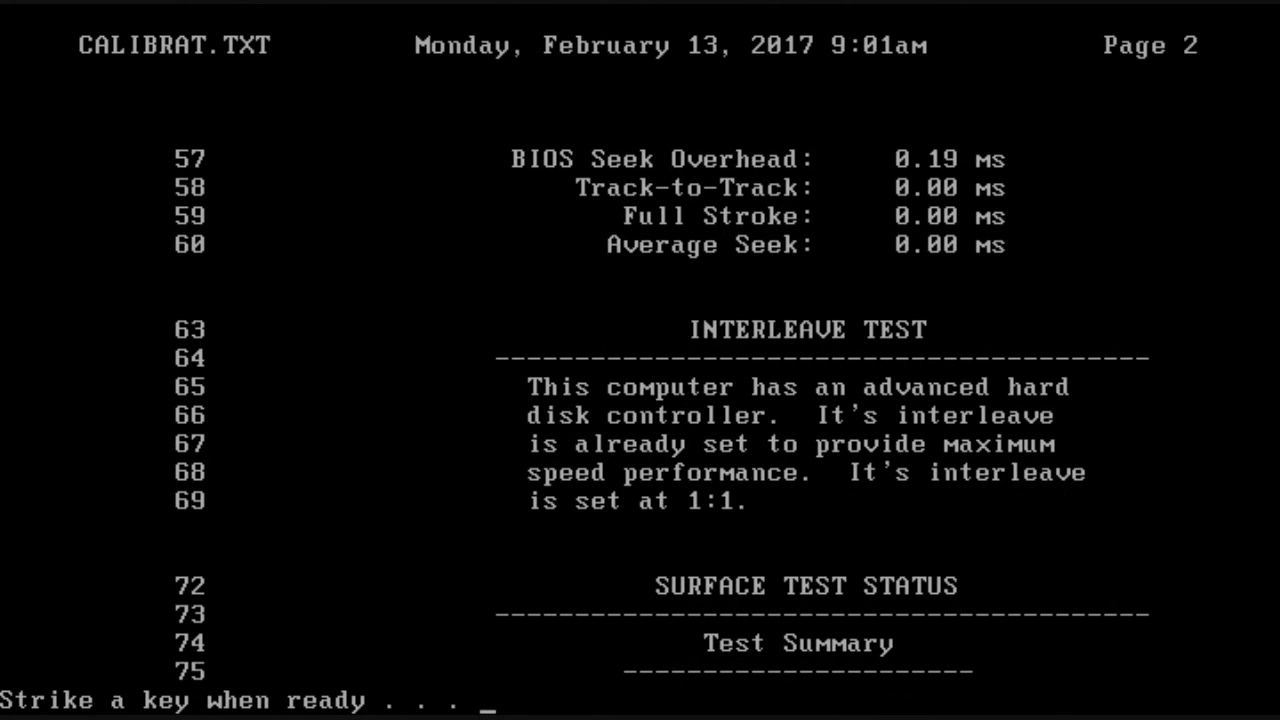
key("space")
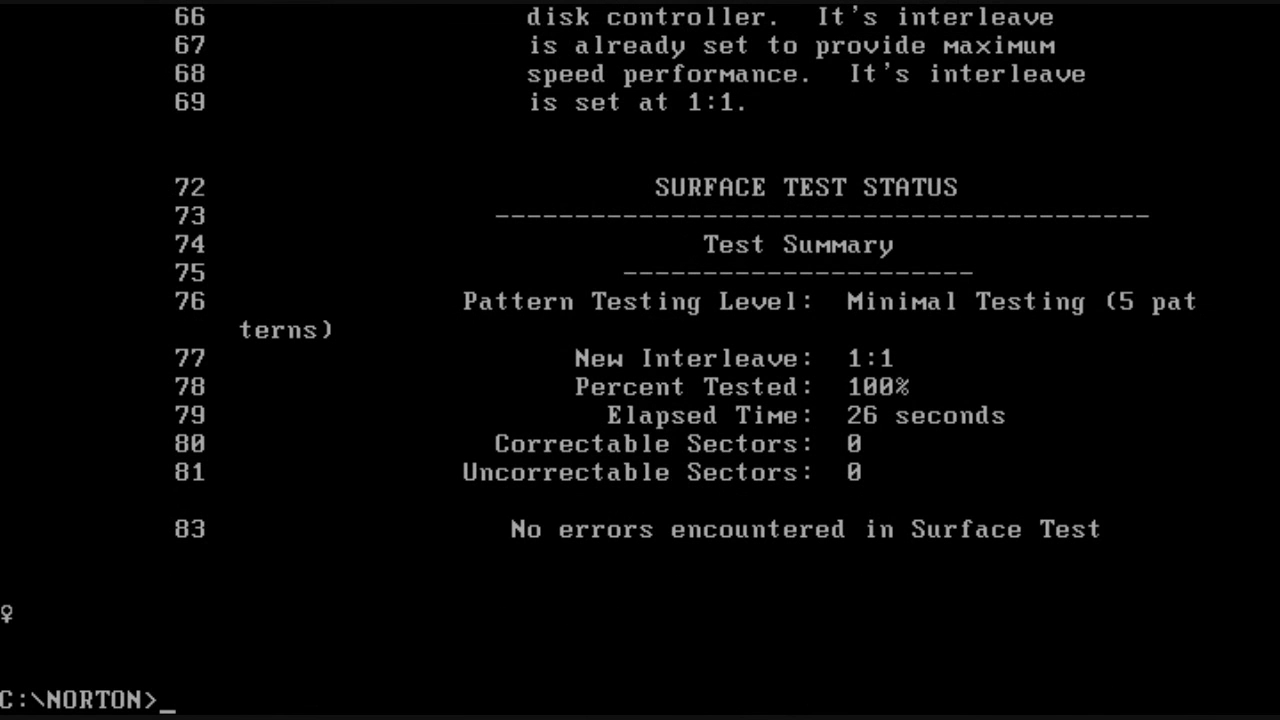
type("cls")
key("Return")
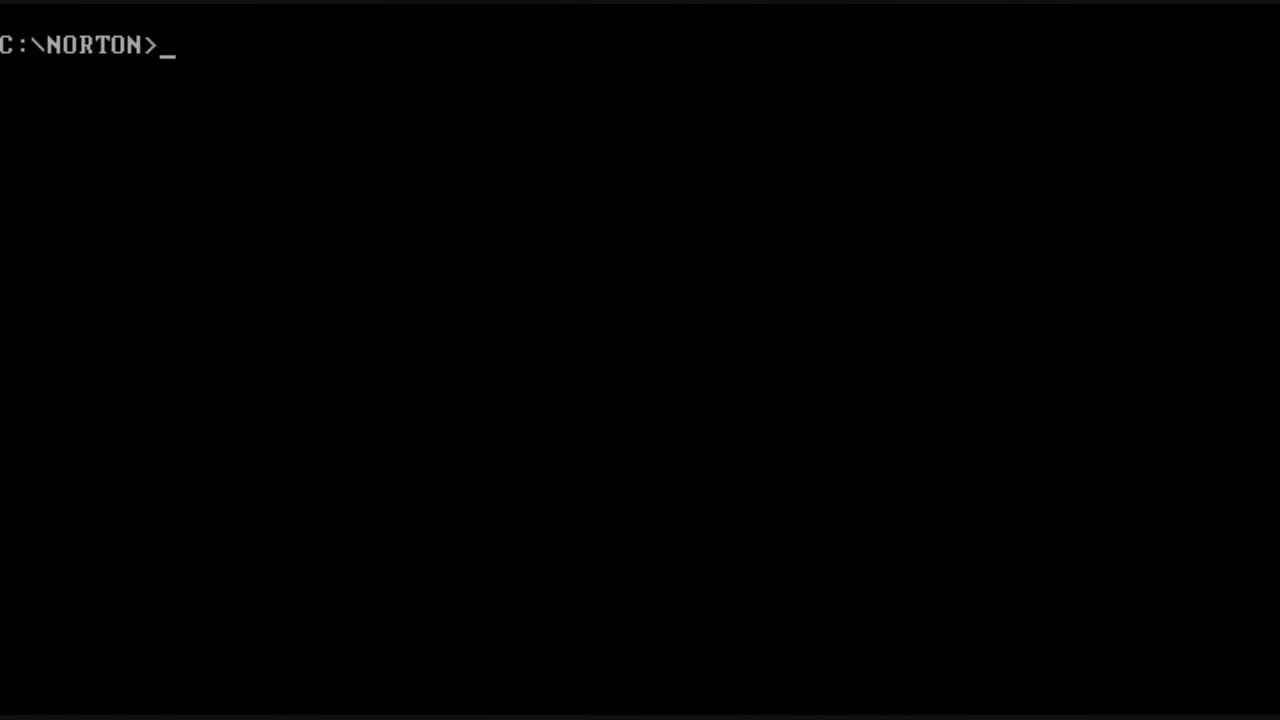
Step: Run ncache2, dismiss its error pause, then install Norton Cache with 'ncache2 install'
type("ncache2")
key("Return")
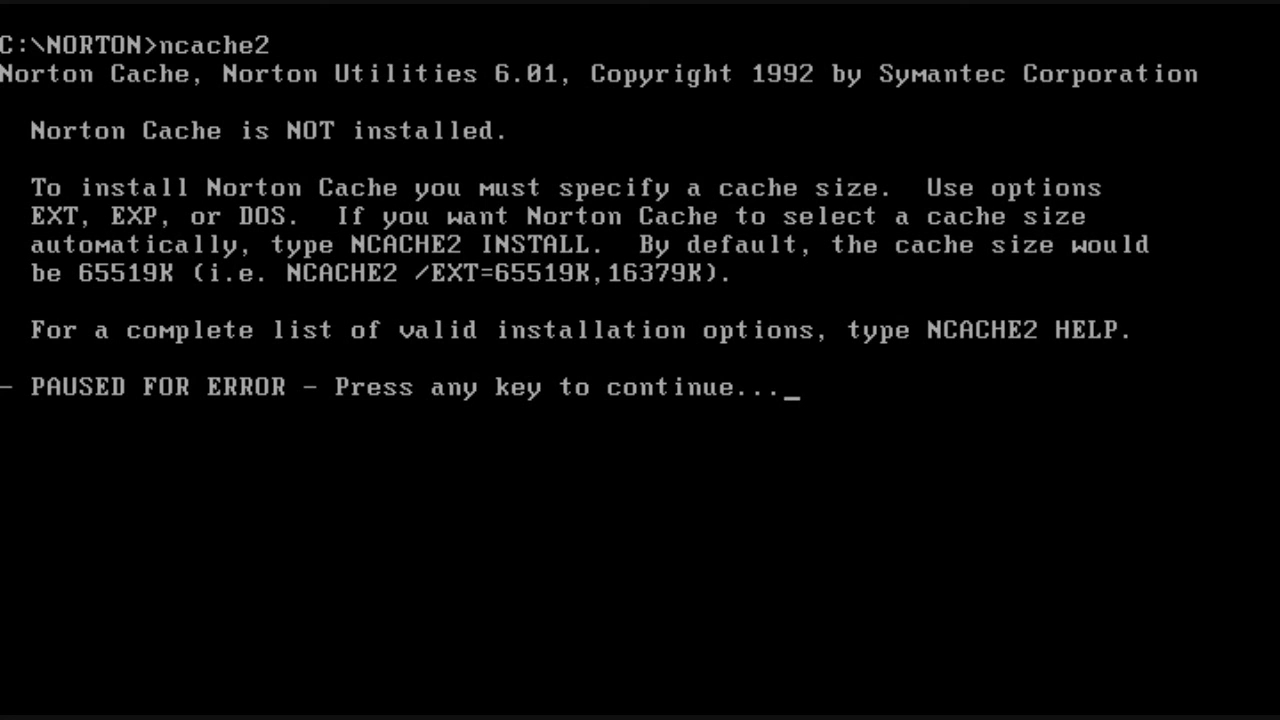
key("Return")
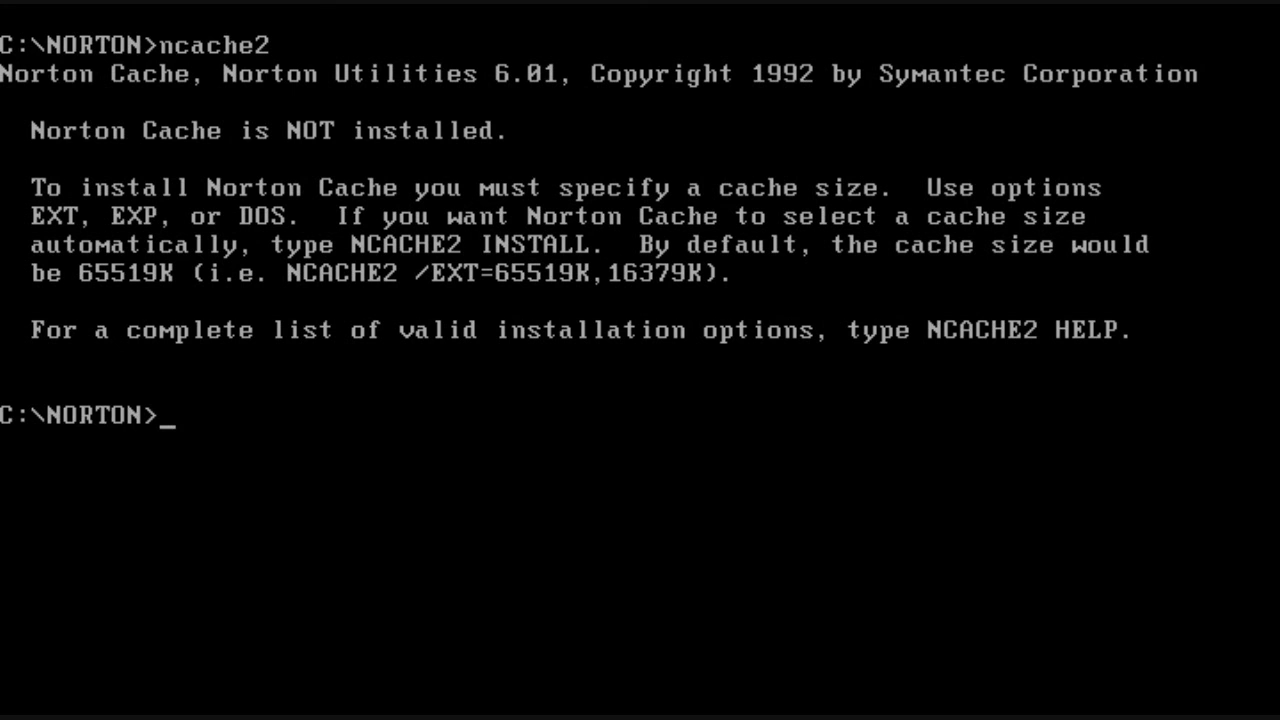
type("ncache2 install")
key("Return")
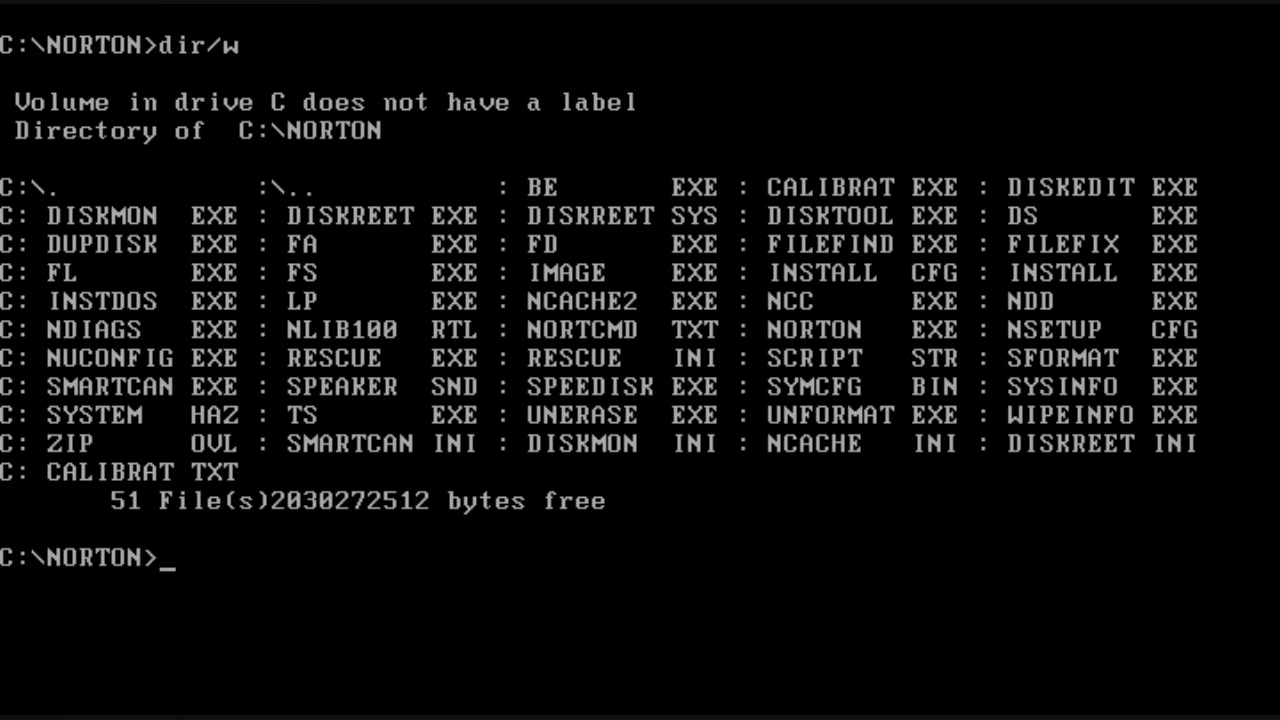
Step: Launch Norton Control Center with ncc and view the Cursor Size settings
type("ncc")
key("Return")
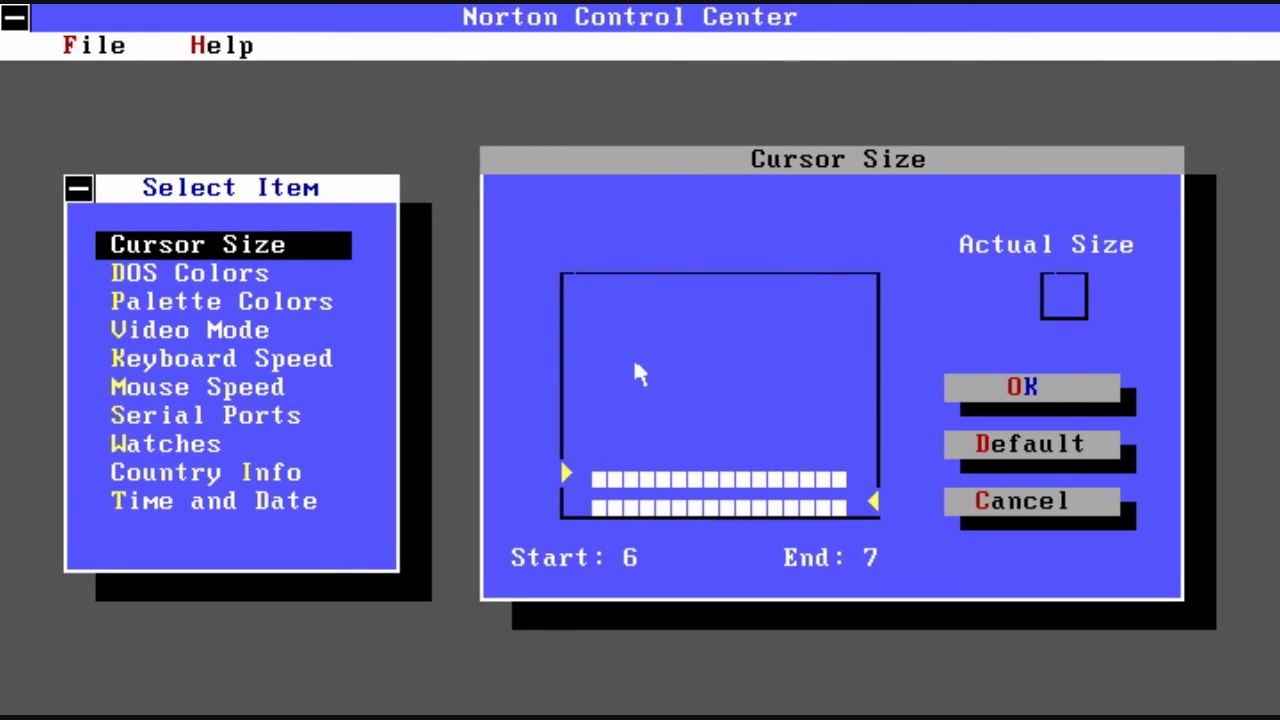
left_click(610, 500)
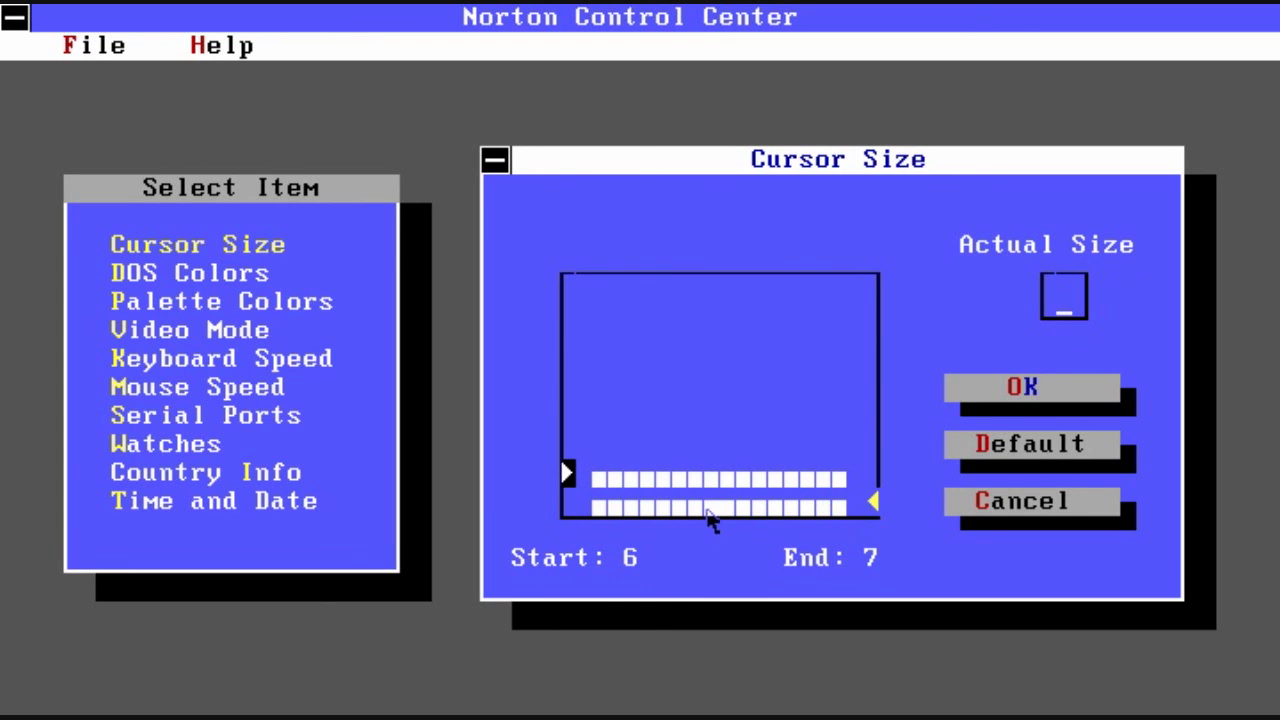
Step: In DOS Colors, try a green border, then settle on a black border and white-on-black text
left_click(183, 280)
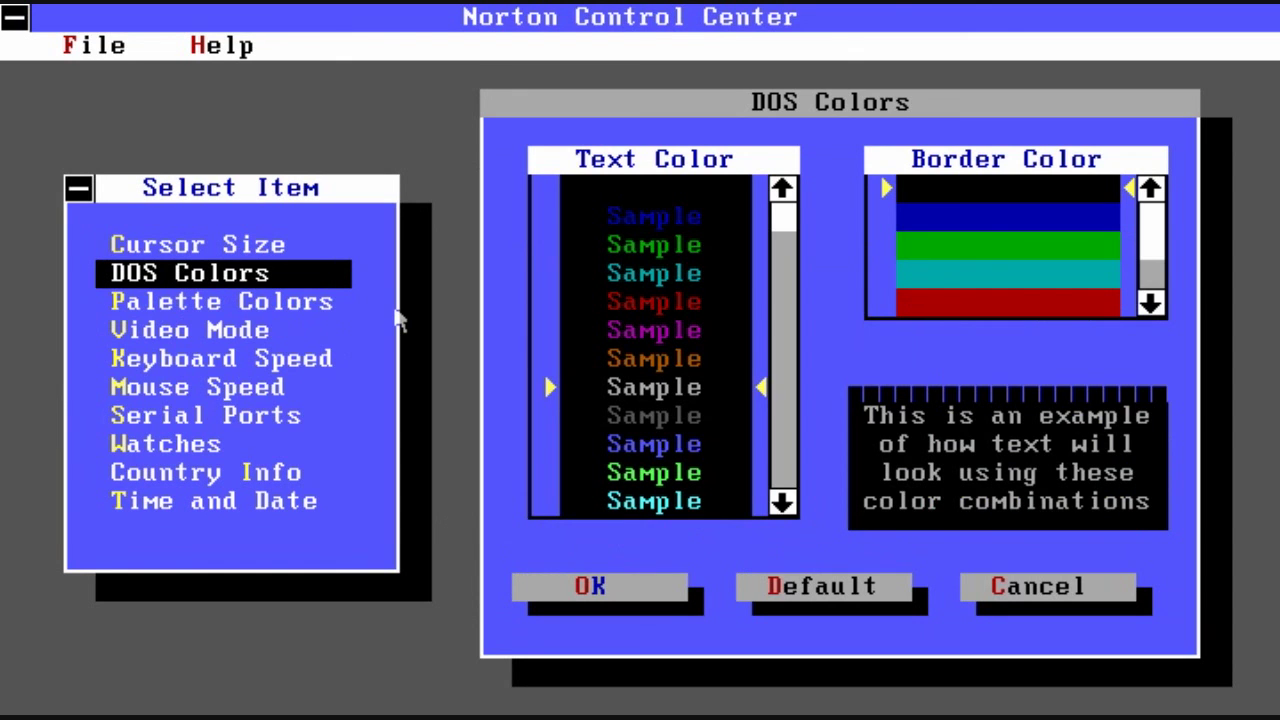
left_click(1070, 252)
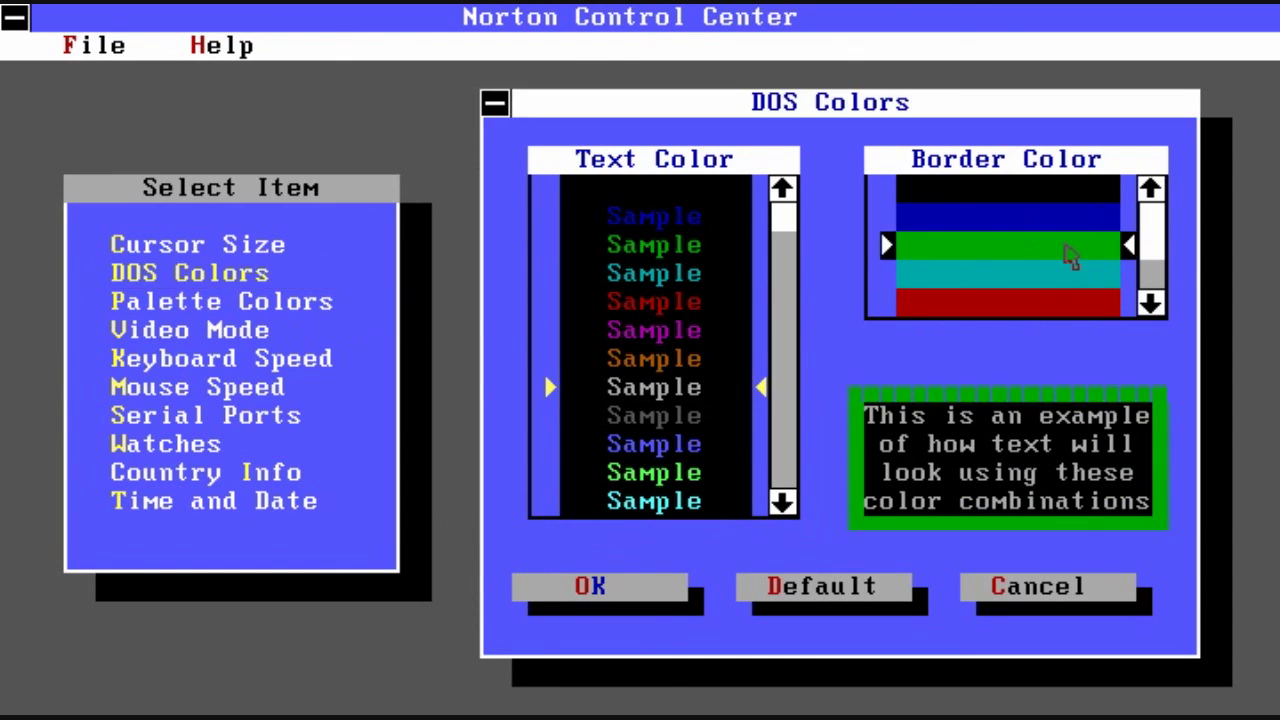
left_click(1050, 190)
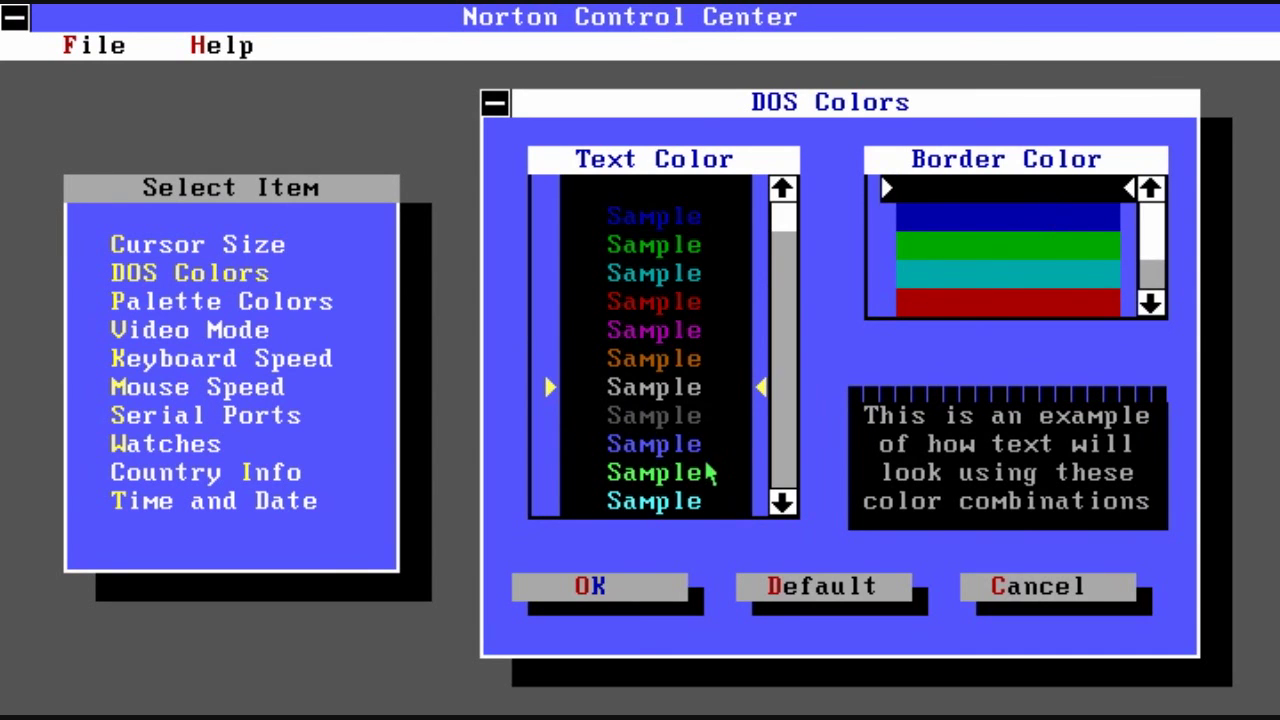
left_click(788, 481)
left_click(788, 481)
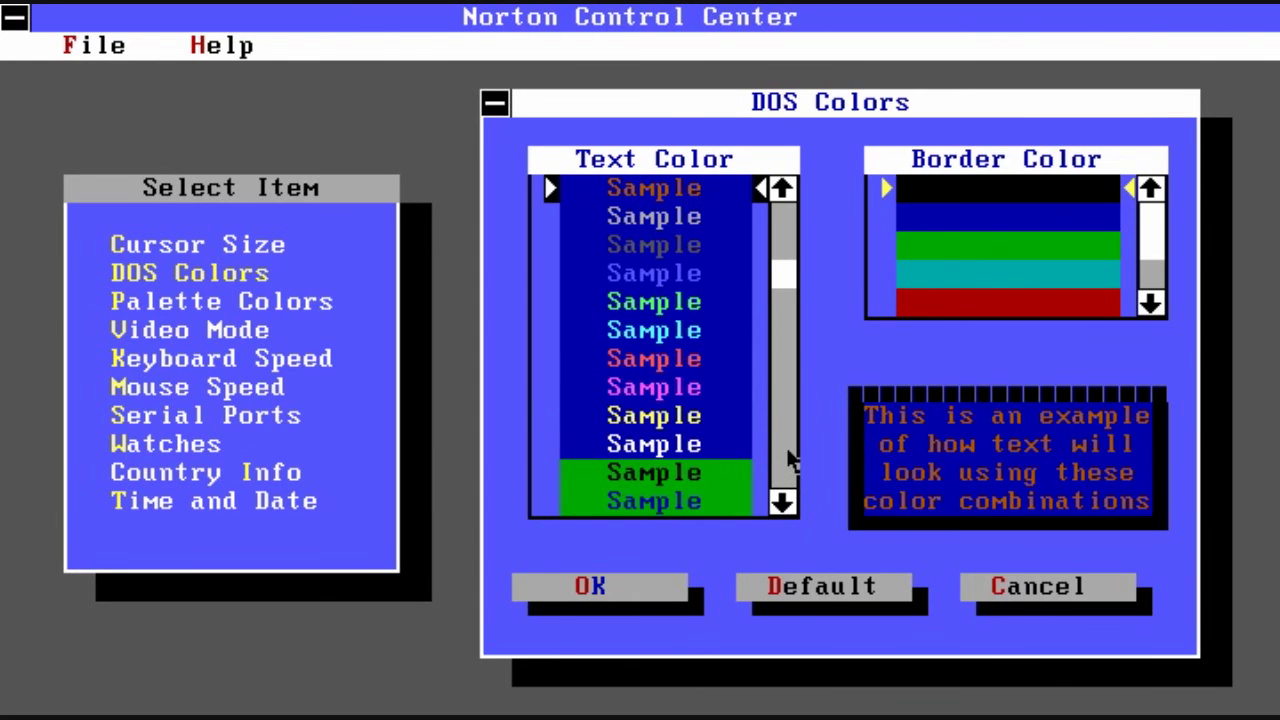
left_click(645, 446)
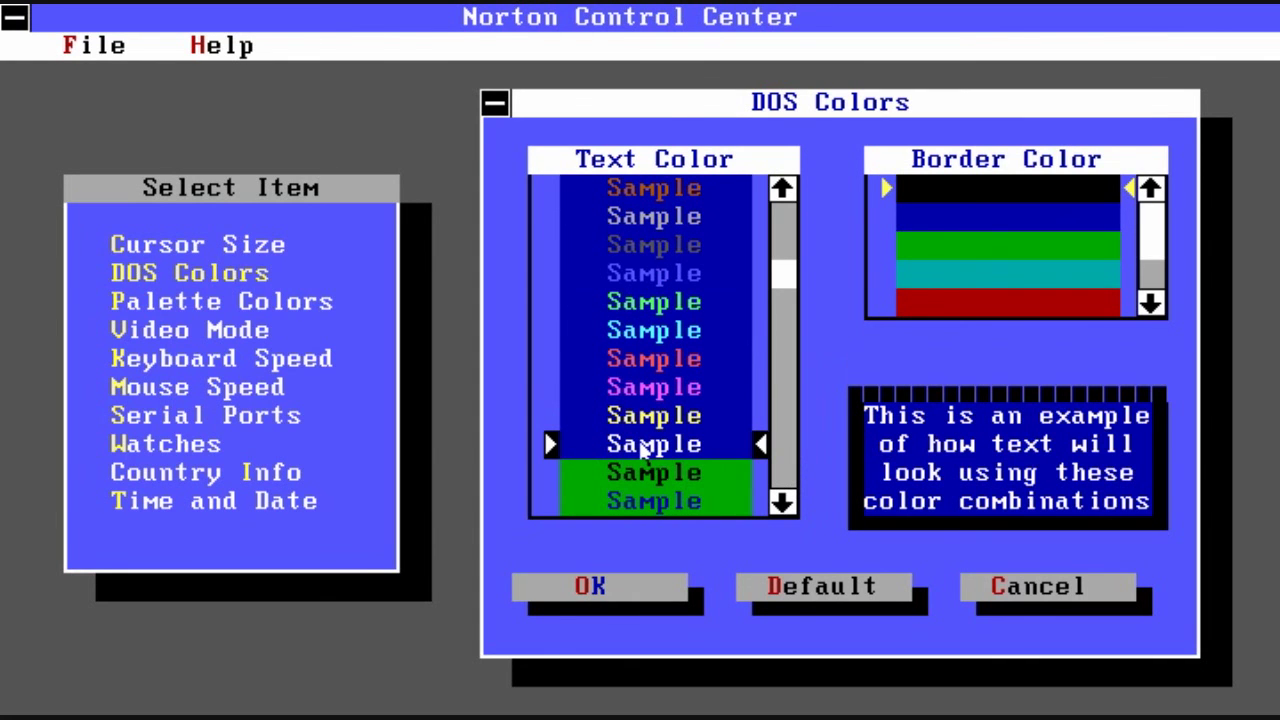
left_click(788, 242)
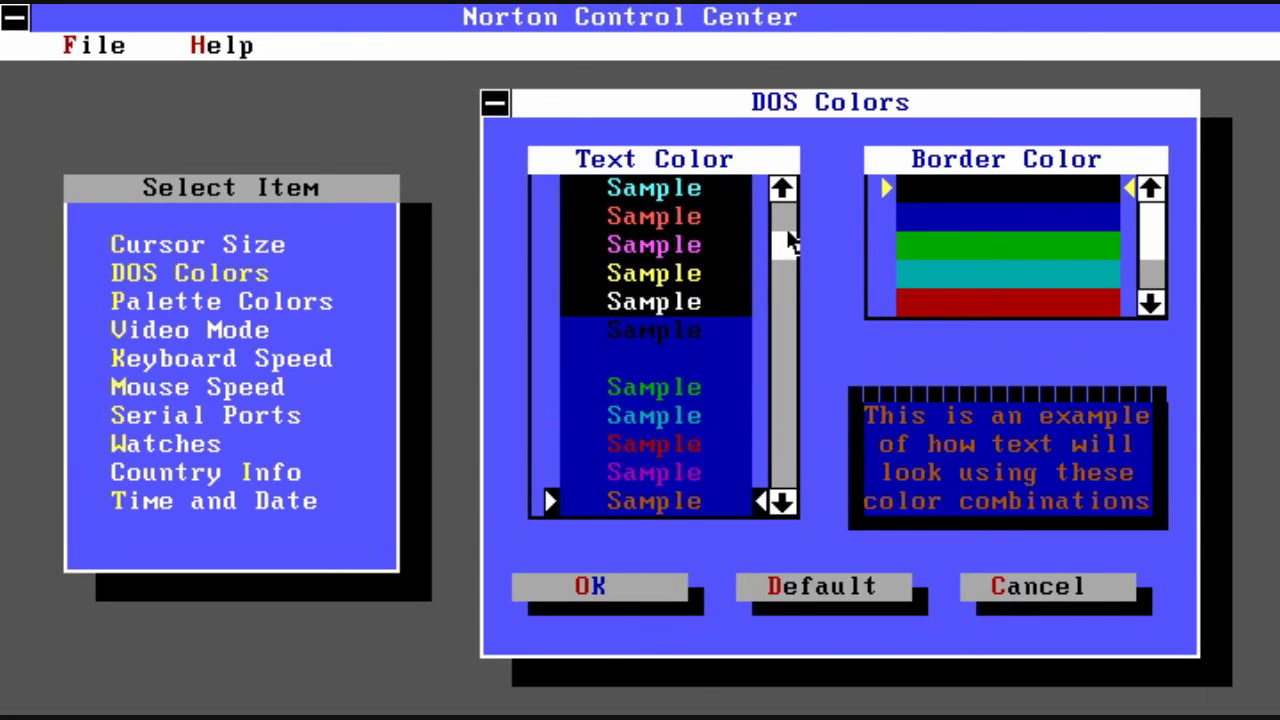
left_click(724, 306)
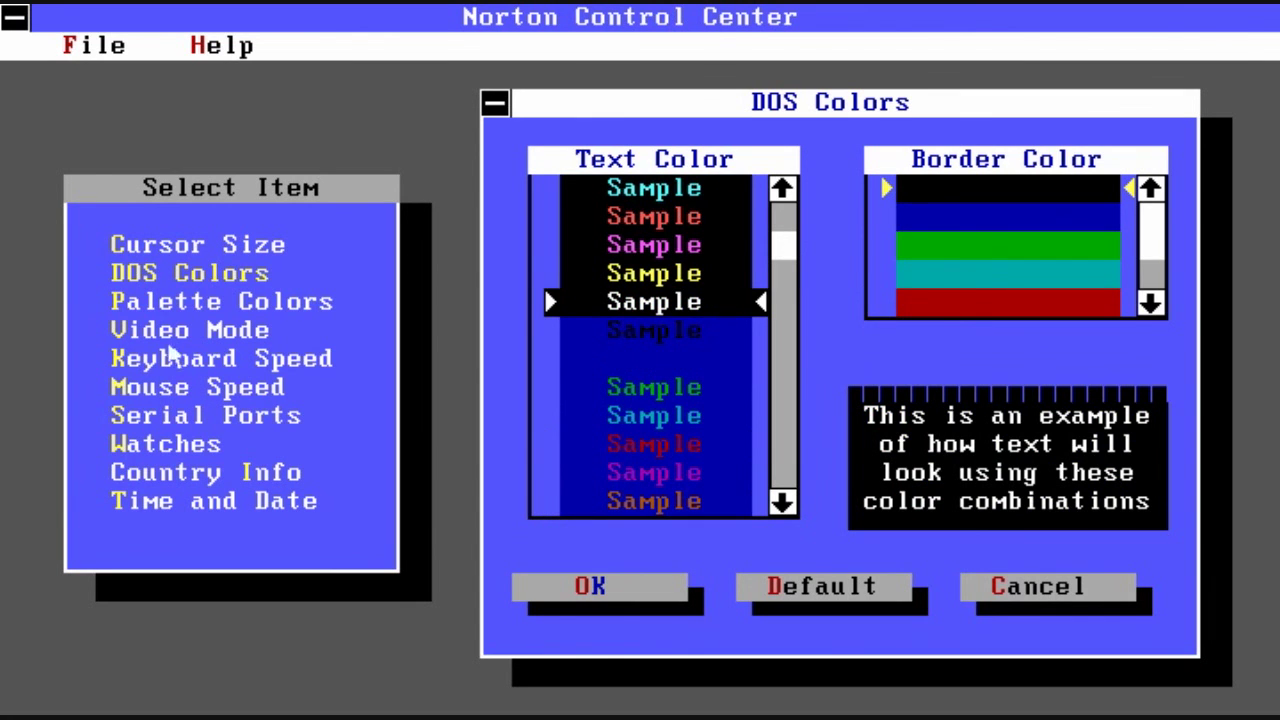
Step: Browse the Palette Colors entries Cyan, Blue and Black
left_click(183, 308)
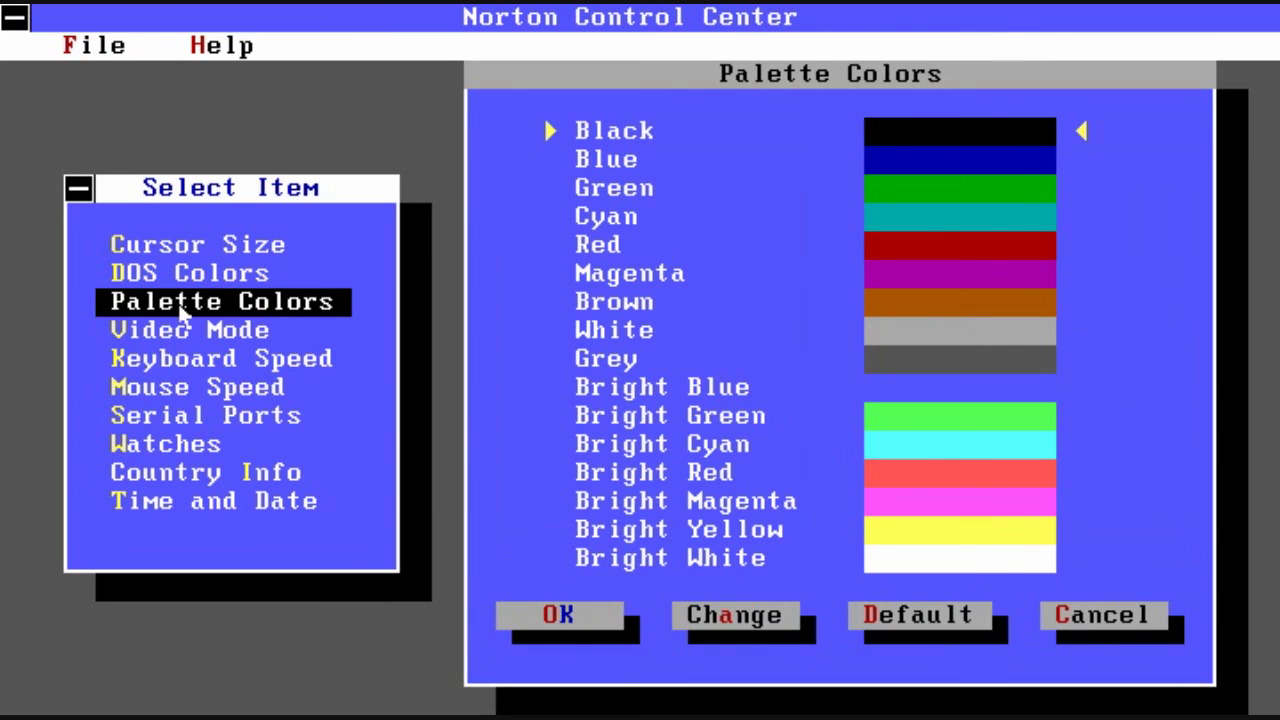
left_click(940, 214)
left_click(938, 172)
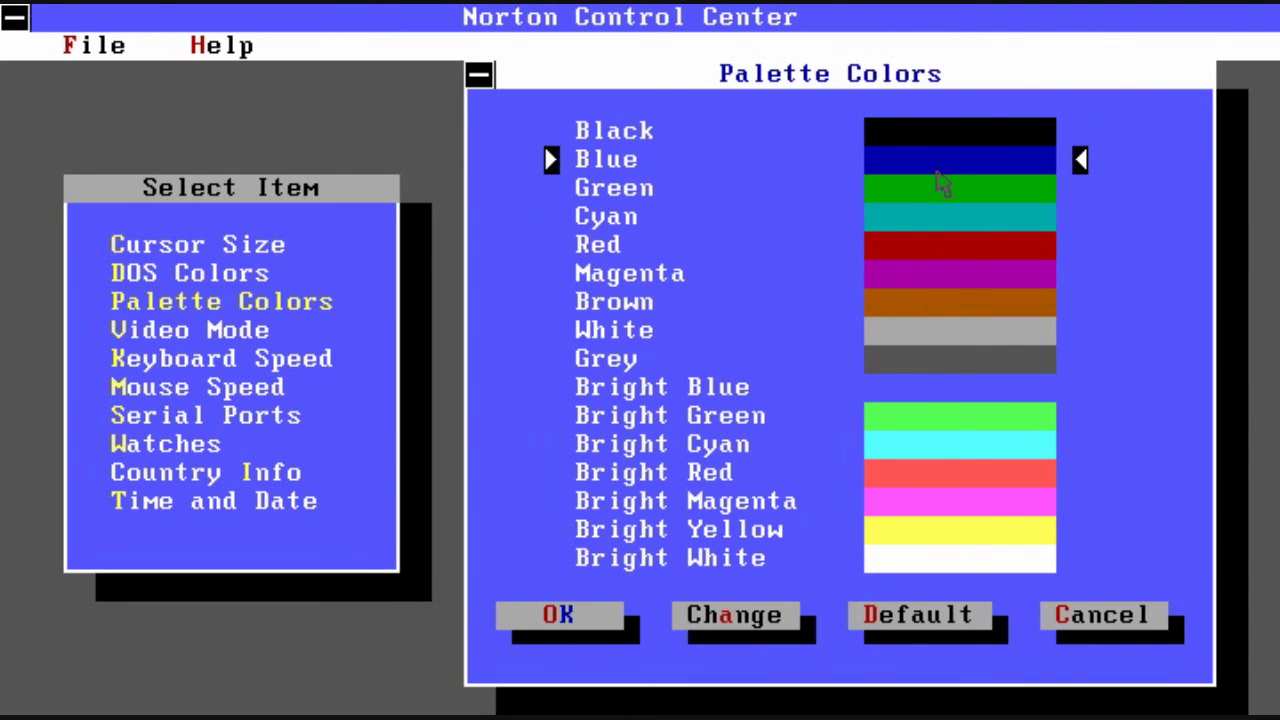
left_click(907, 143)
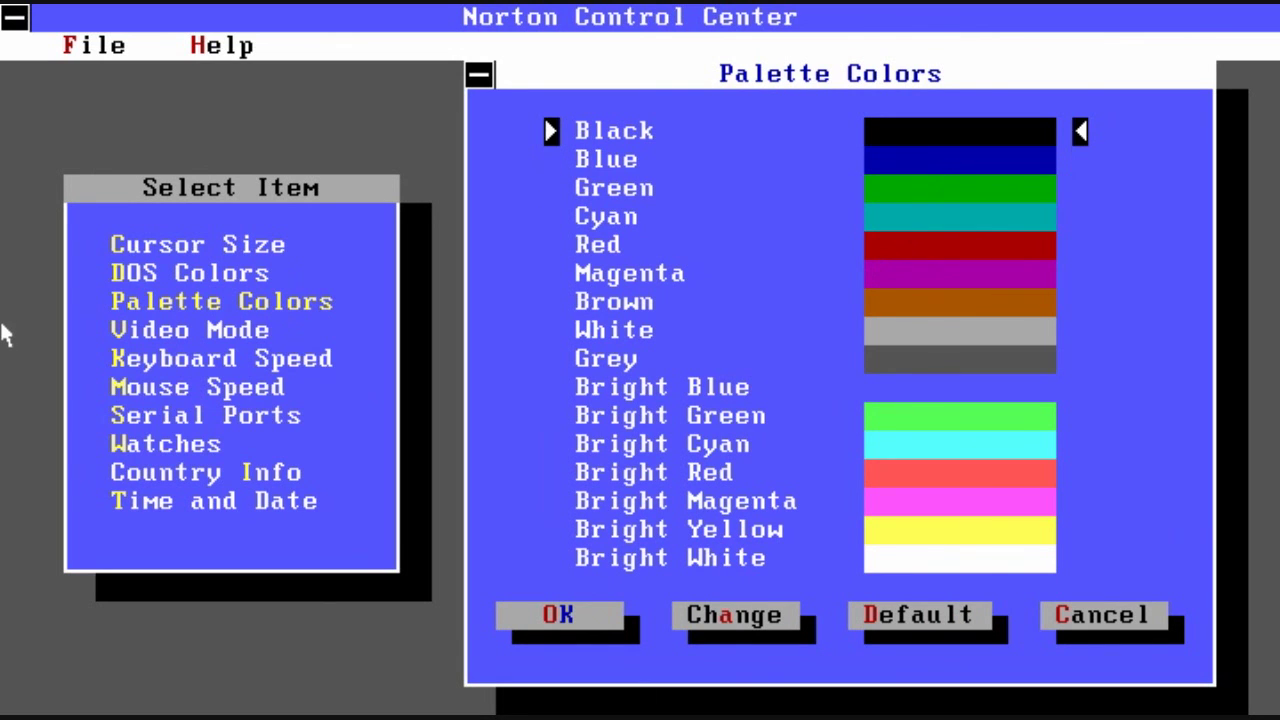
Step: Set the video mode to 40 display lines and confirm with OK
left_click(135, 338)
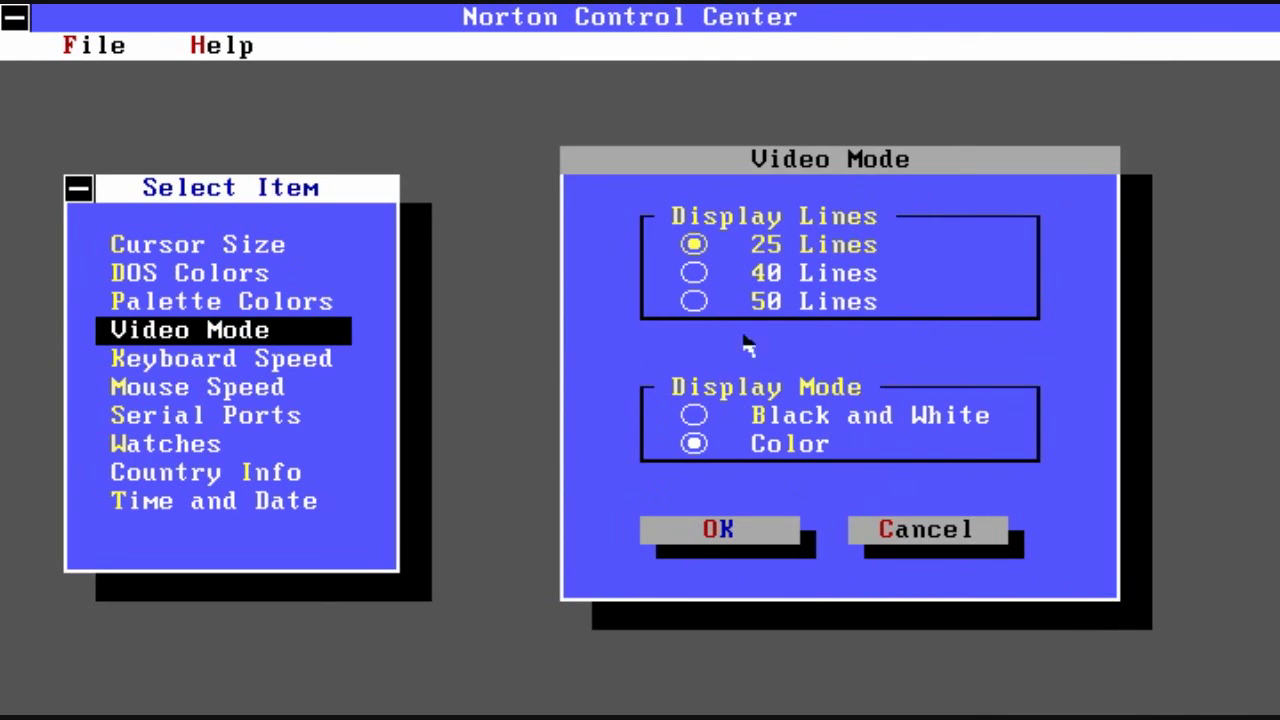
left_click(696, 274)
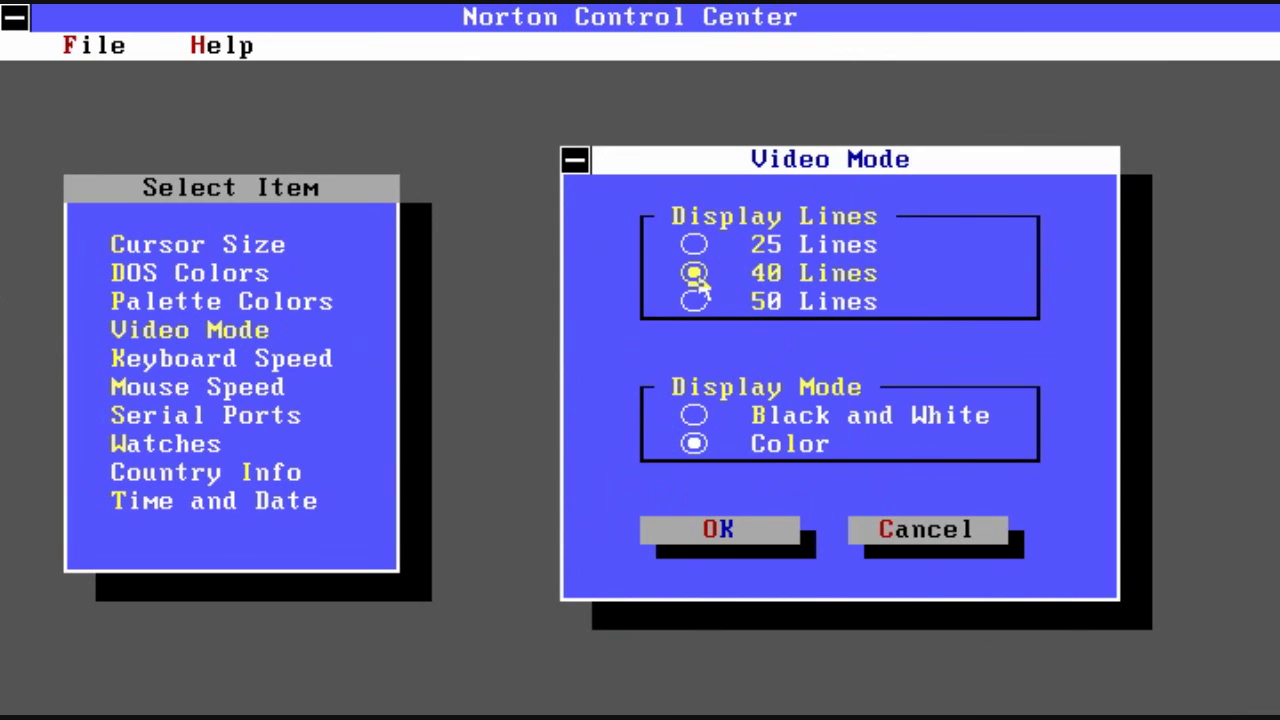
left_click(709, 550)
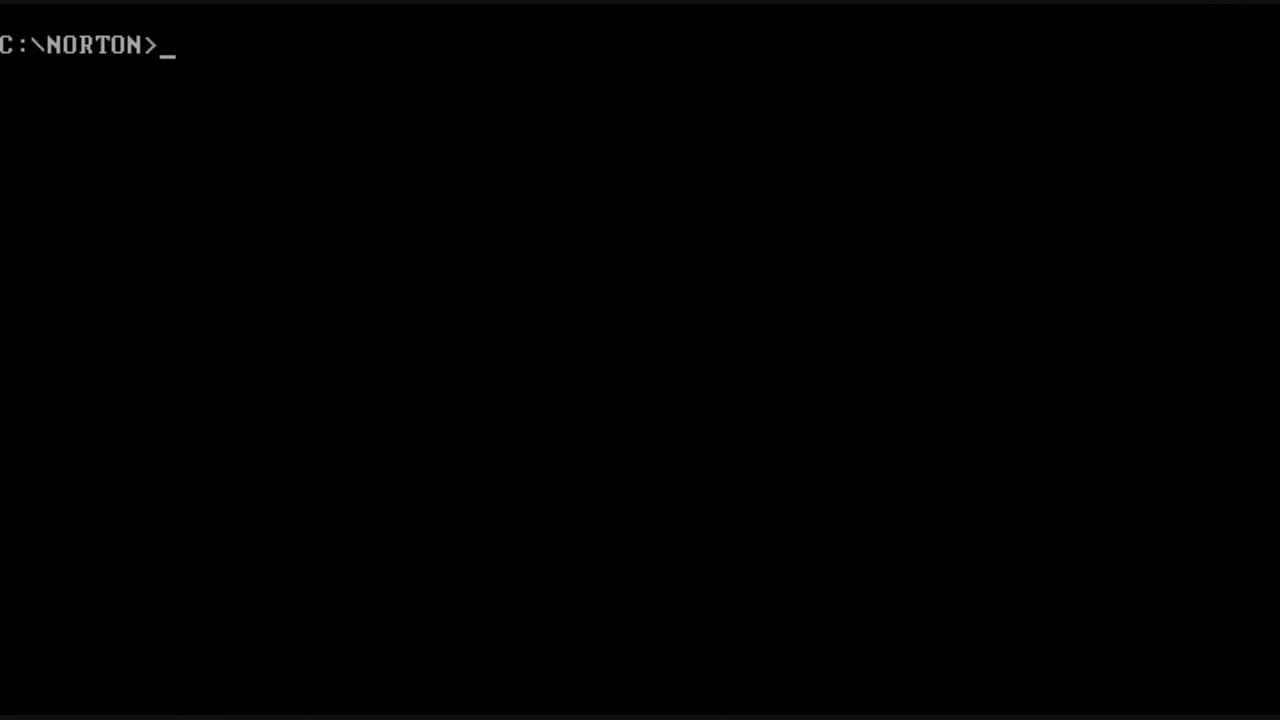
Step: Launch Norton Diagnostics with ndiags and dismiss the introduction and System Information messages
type("ndiags")
key("Return")
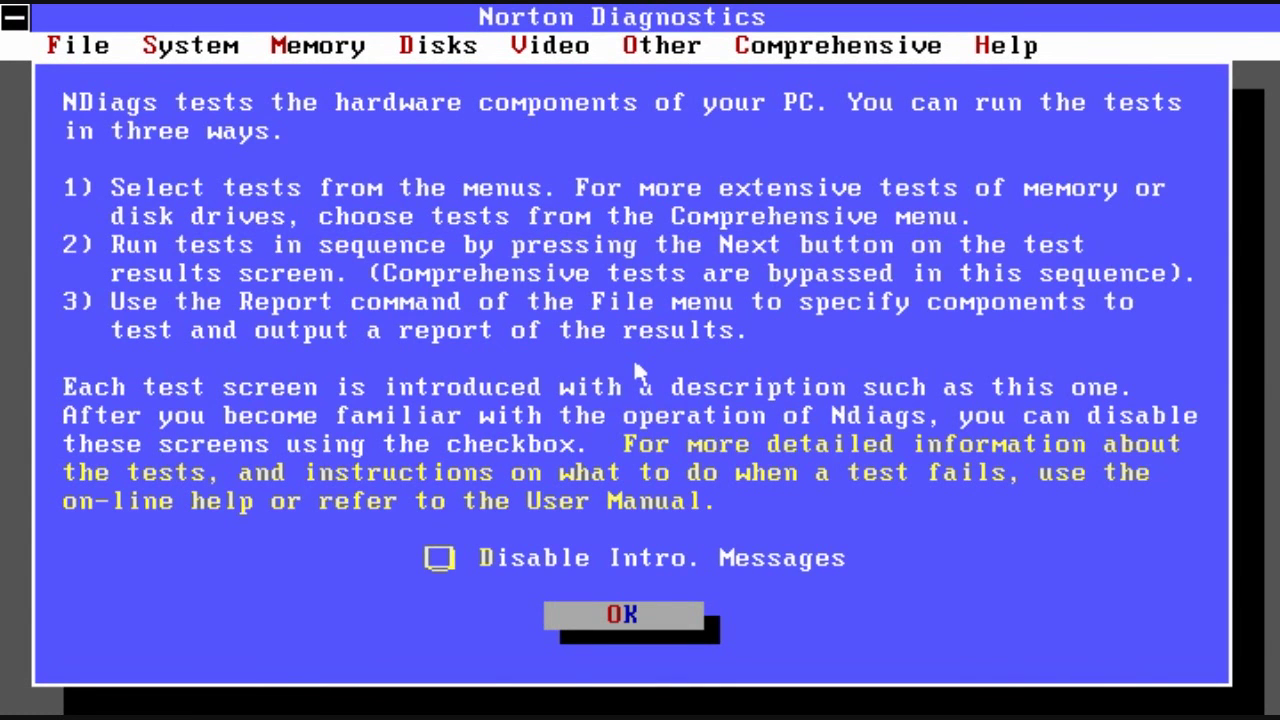
key("Return")
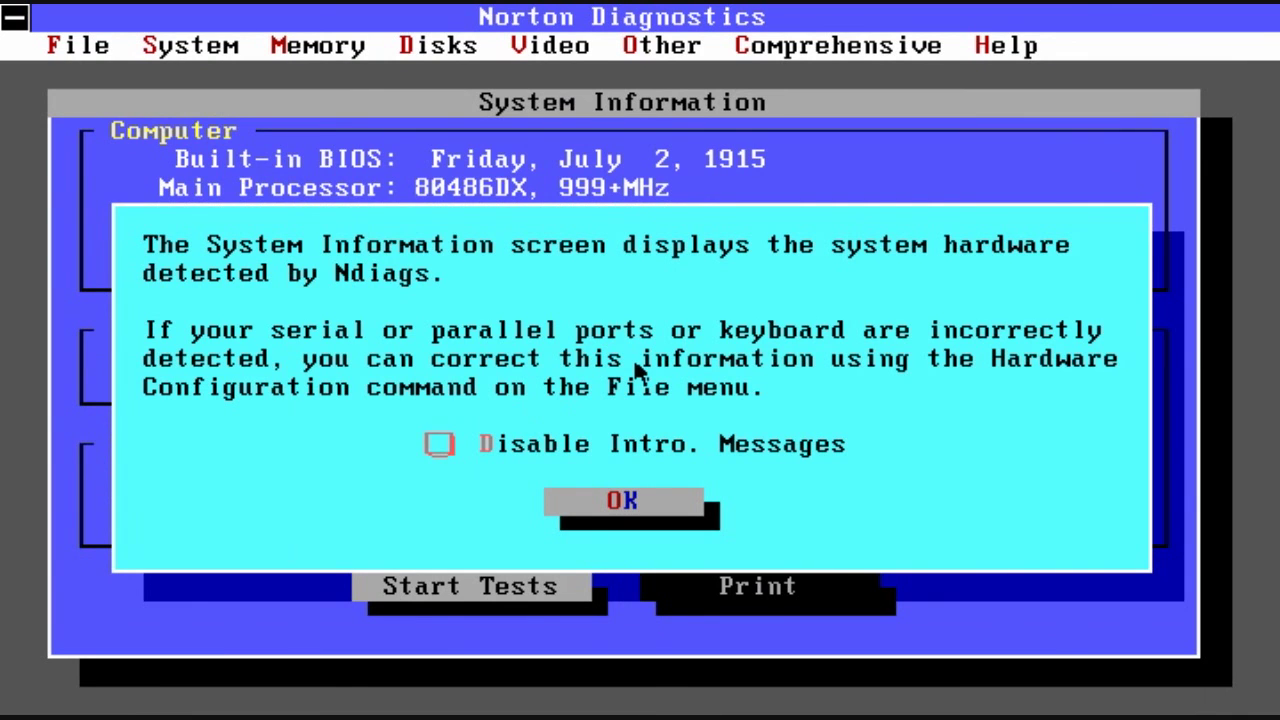
key("Return")
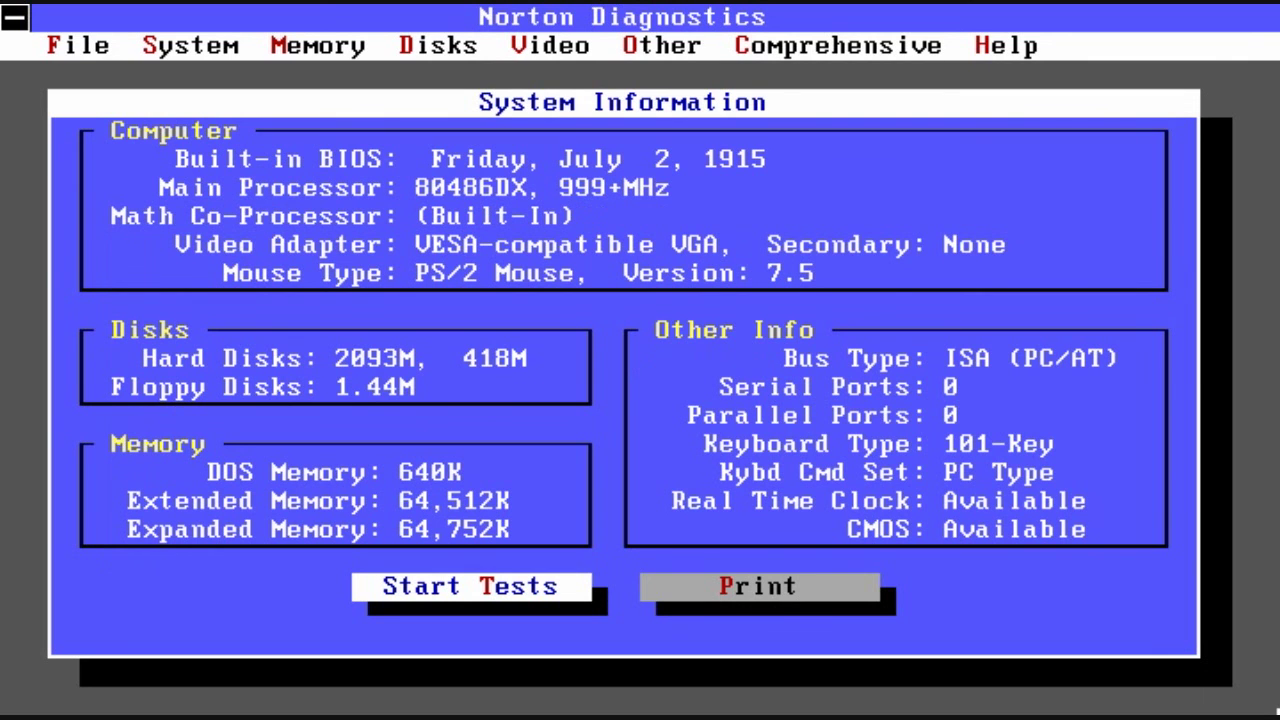
Step: Start the hardware tests, run the System Board tests, and advance through the CMOS test
key("Return")
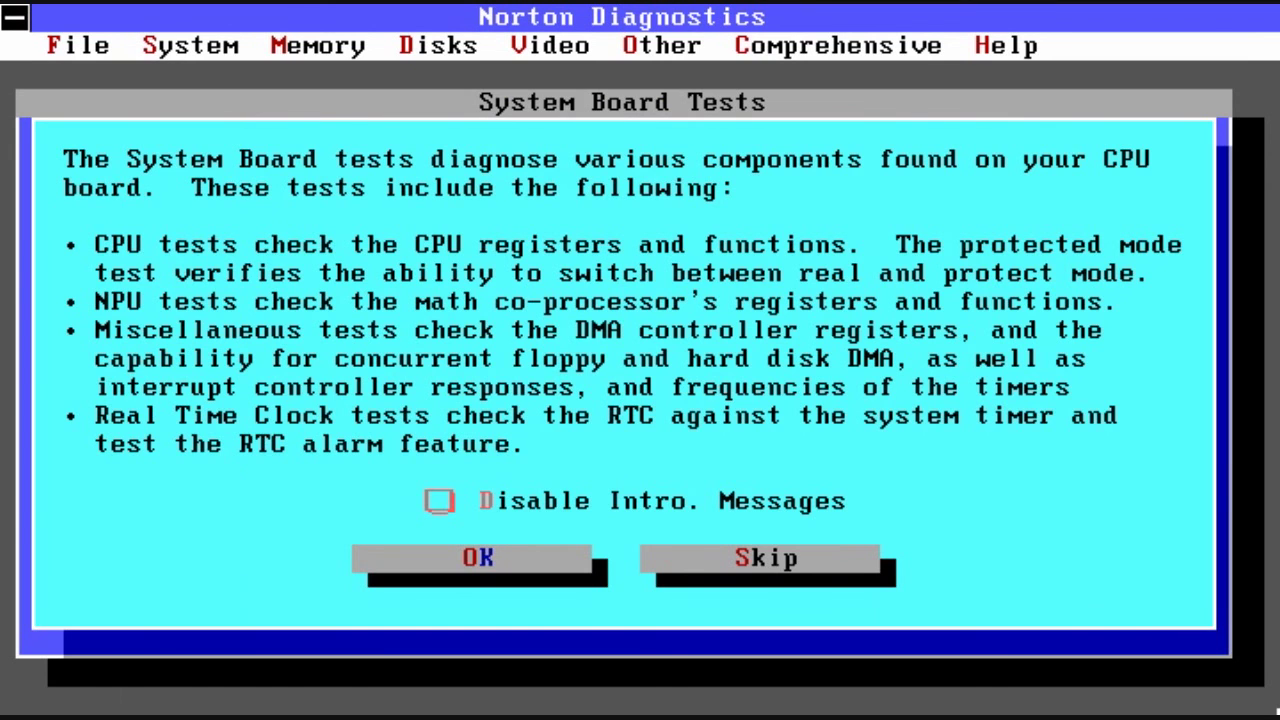
key("Return")
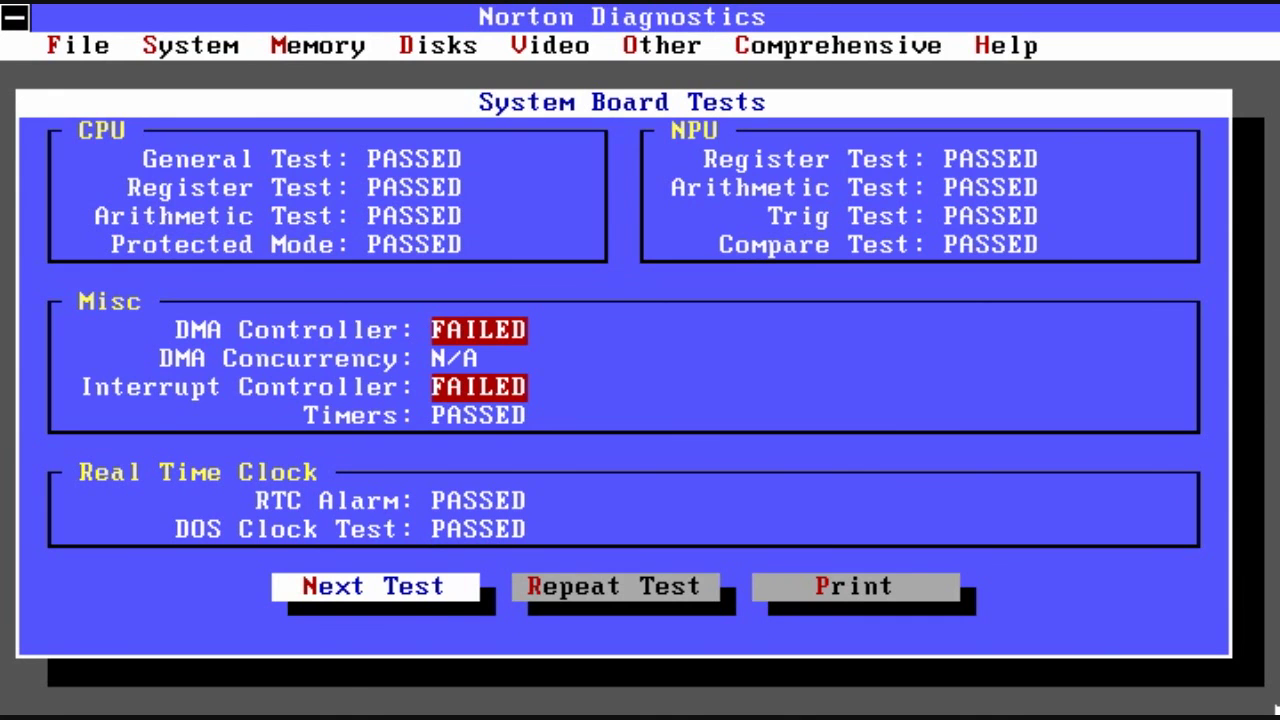
key("Return")
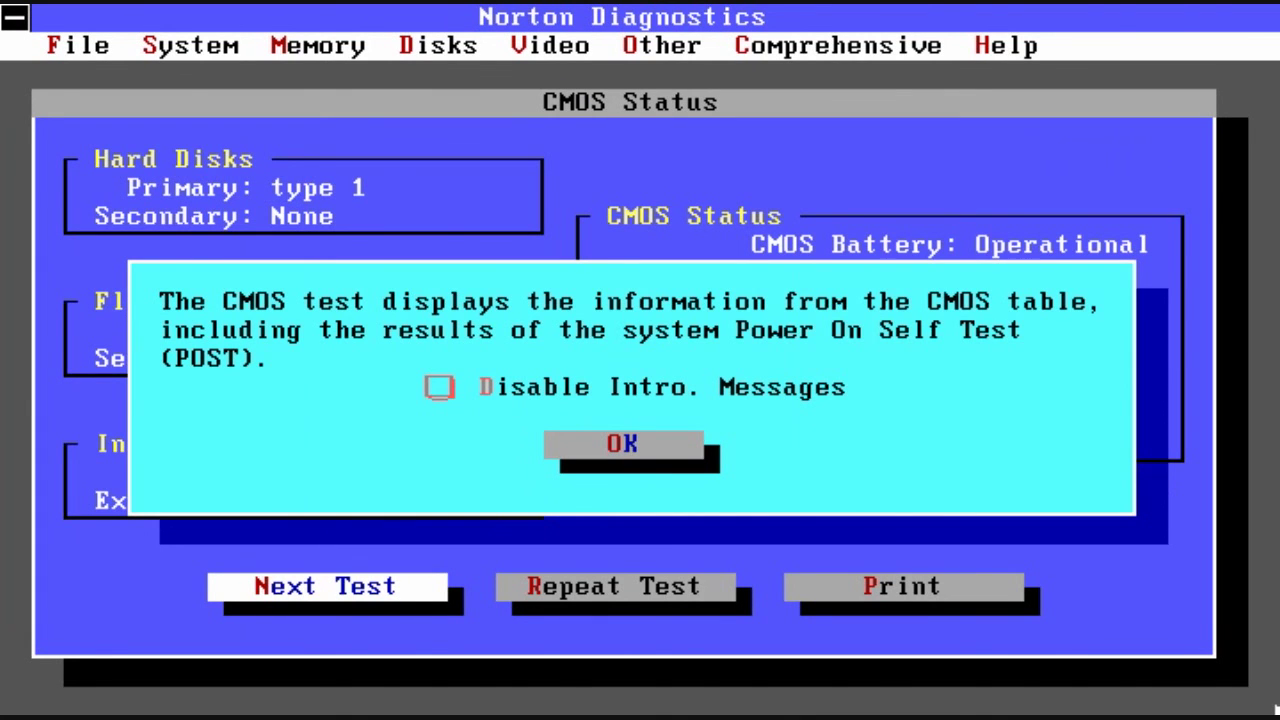
key("Return")
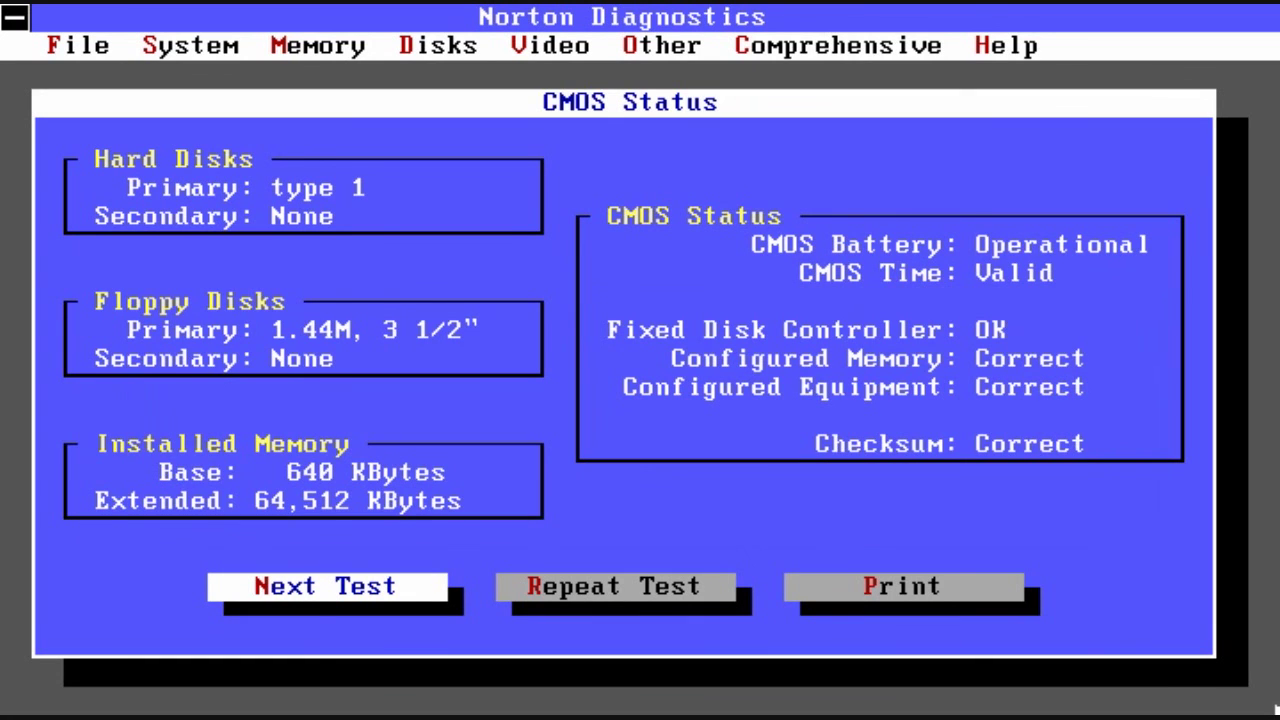